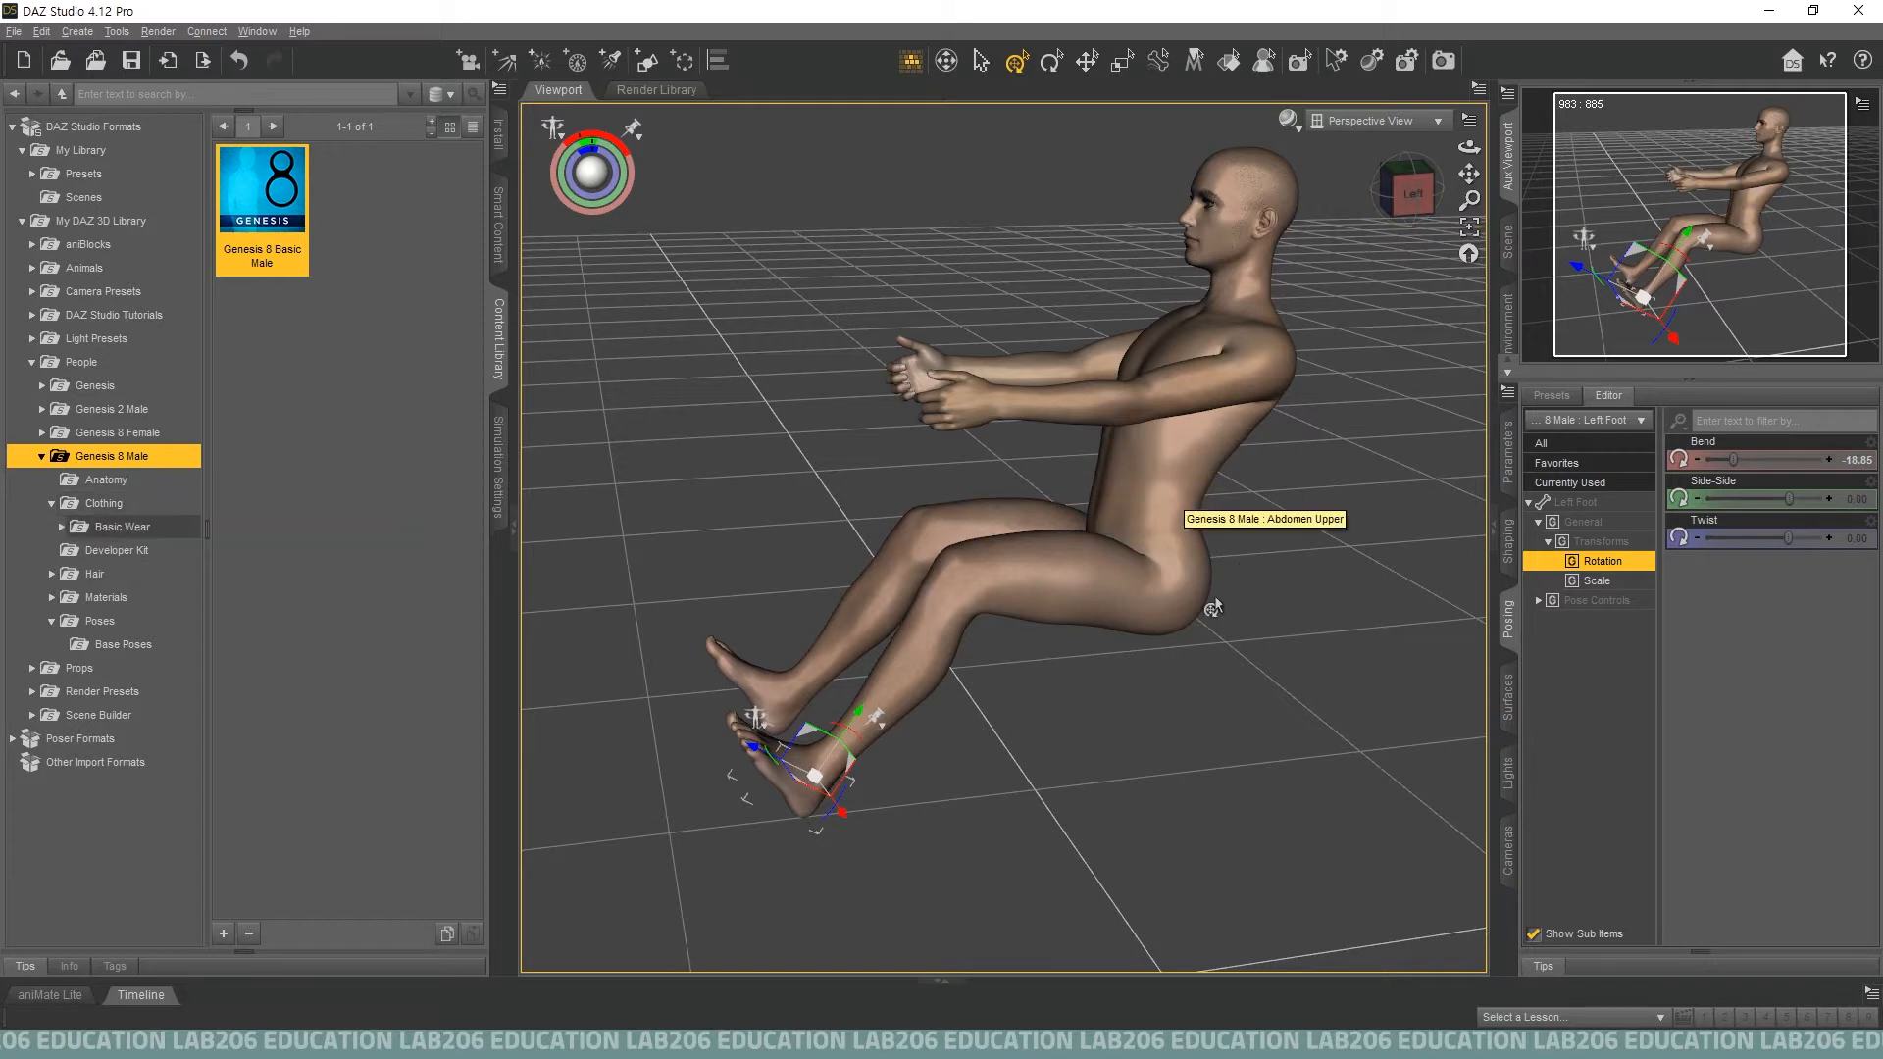
Select the entire Genesis 8 Male figure instead of just its left foot.
left_click(1183, 657)
left_click(1098, 625)
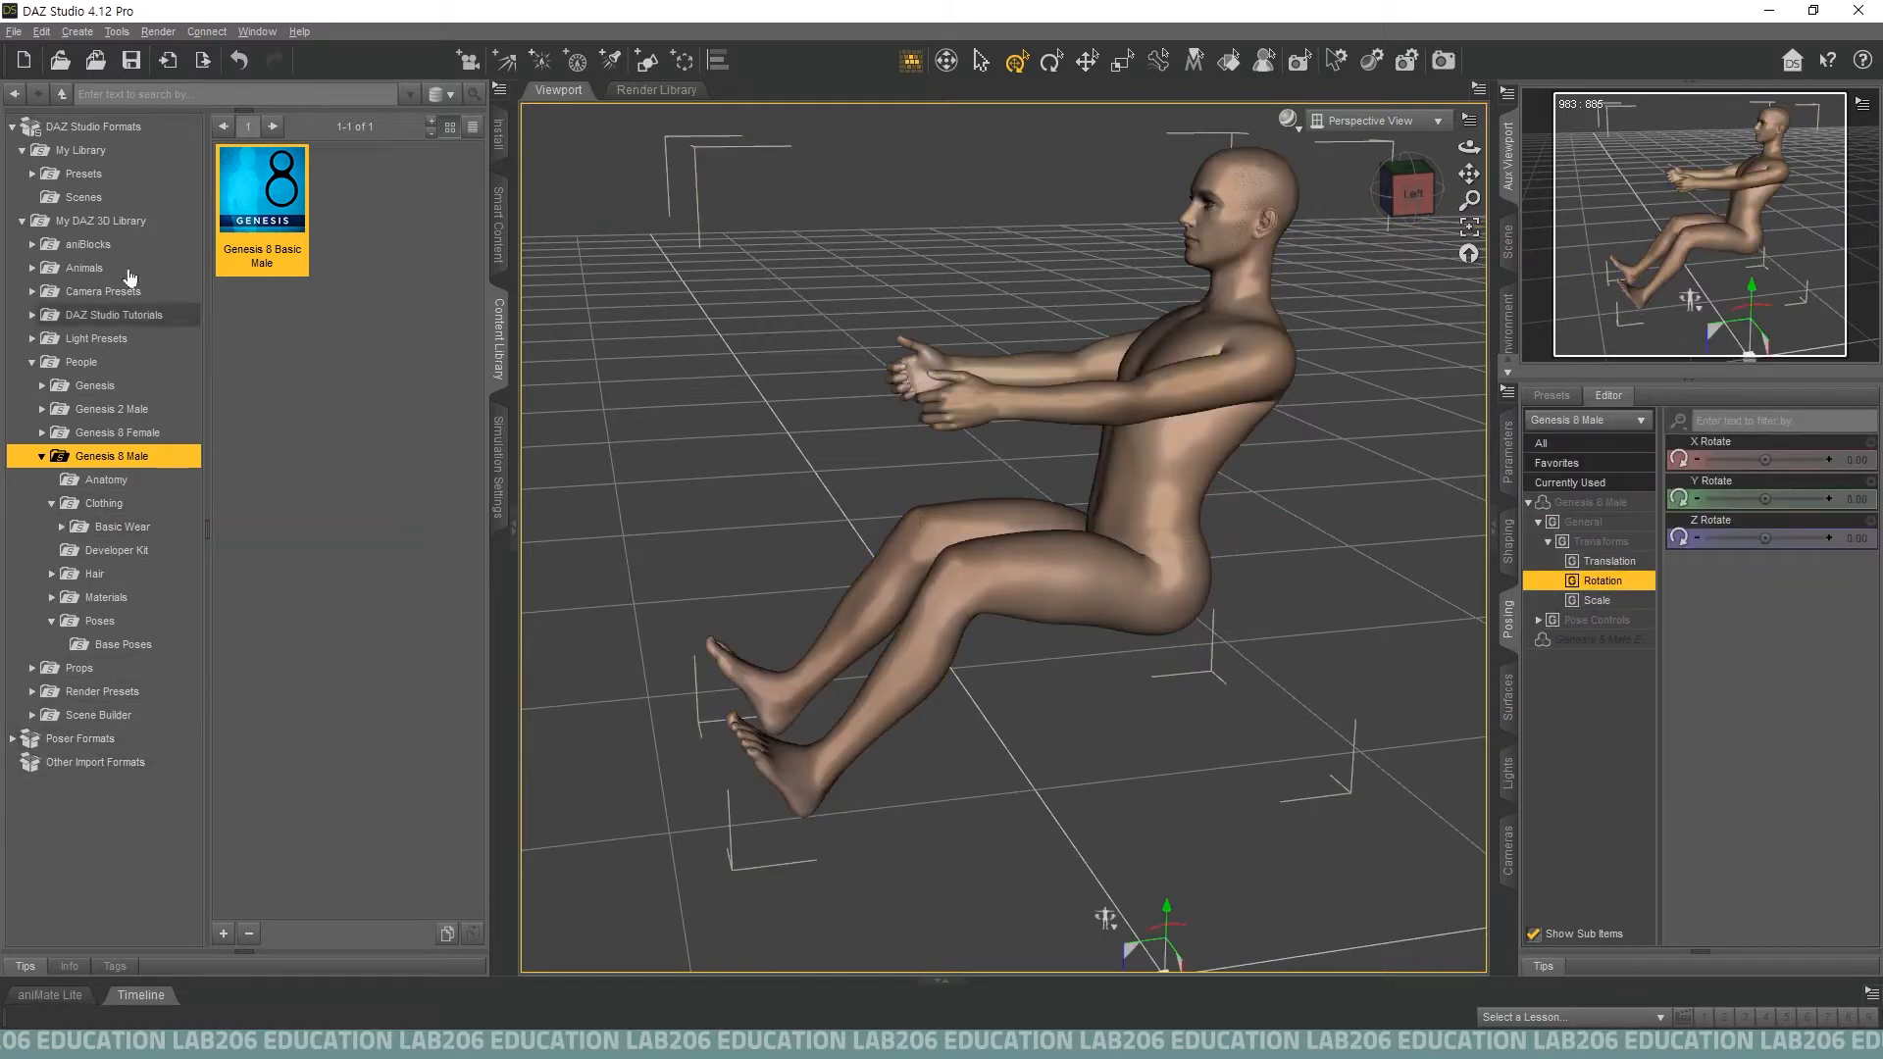
left_click(224, 934)
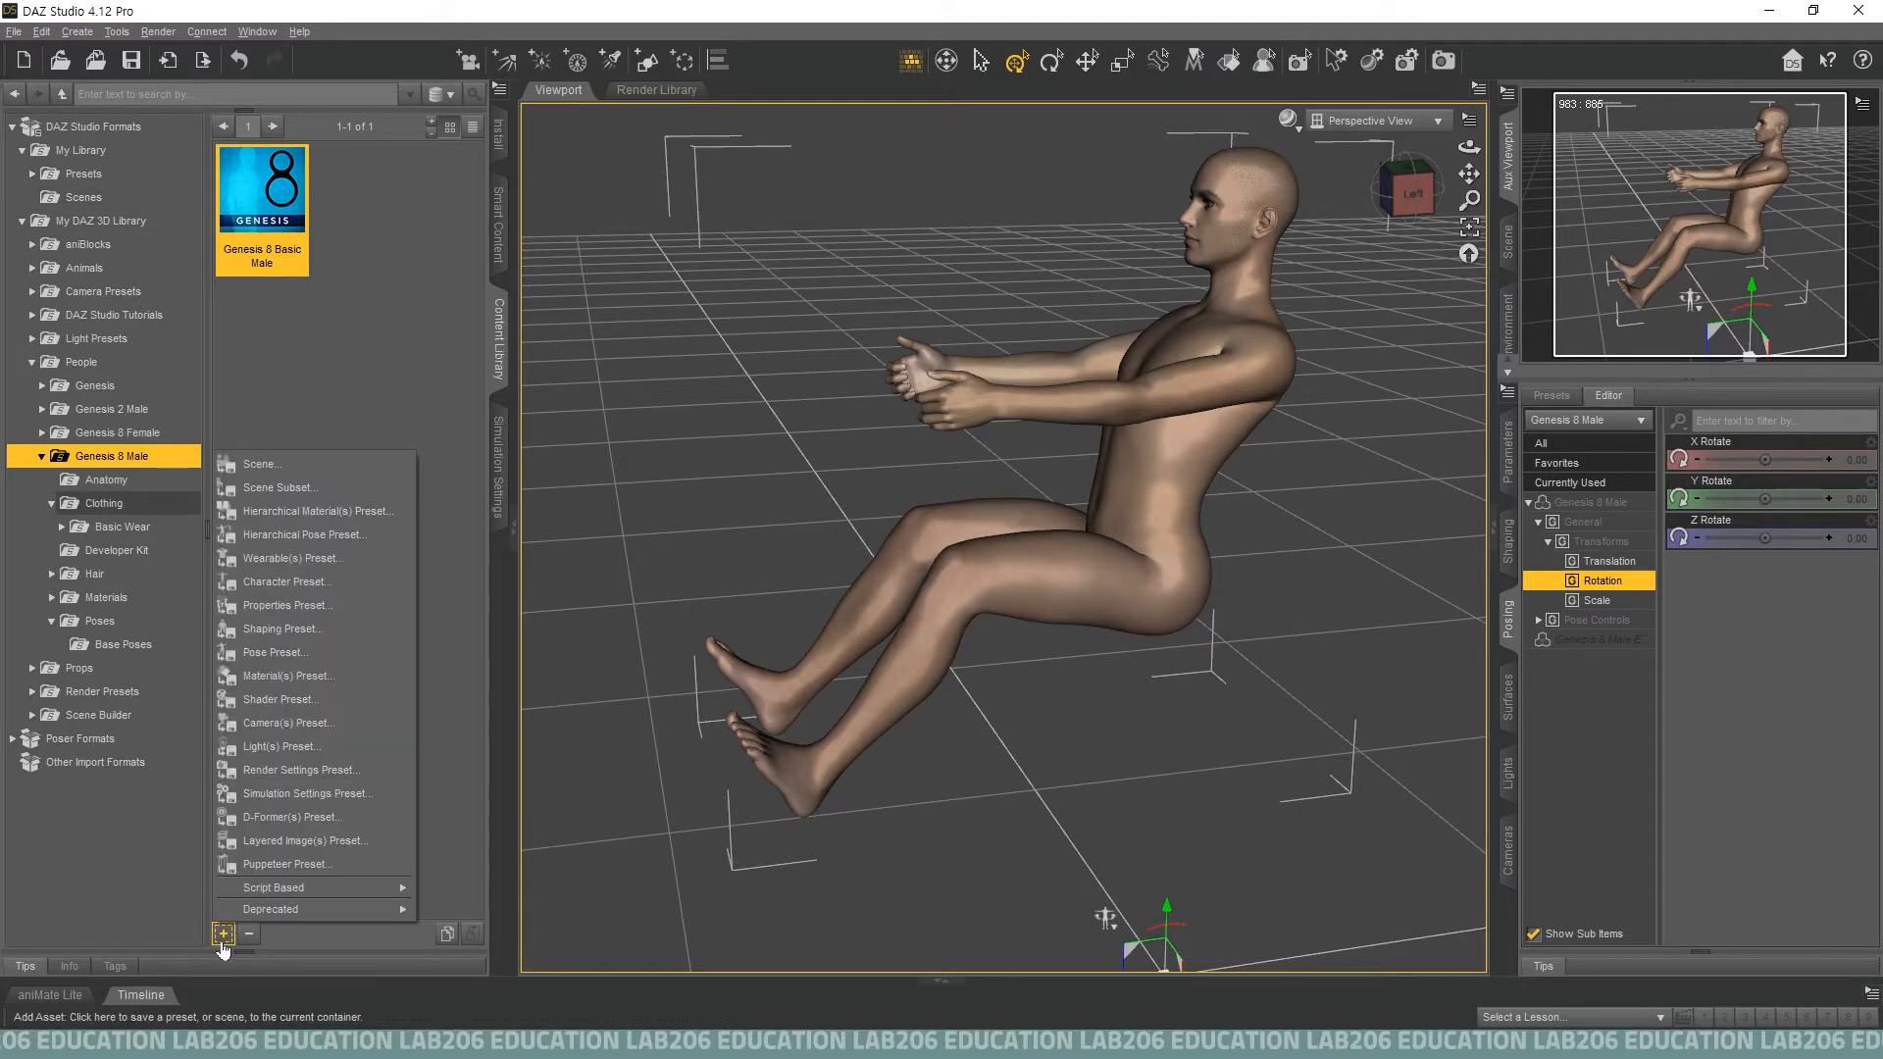
left_click(368, 652)
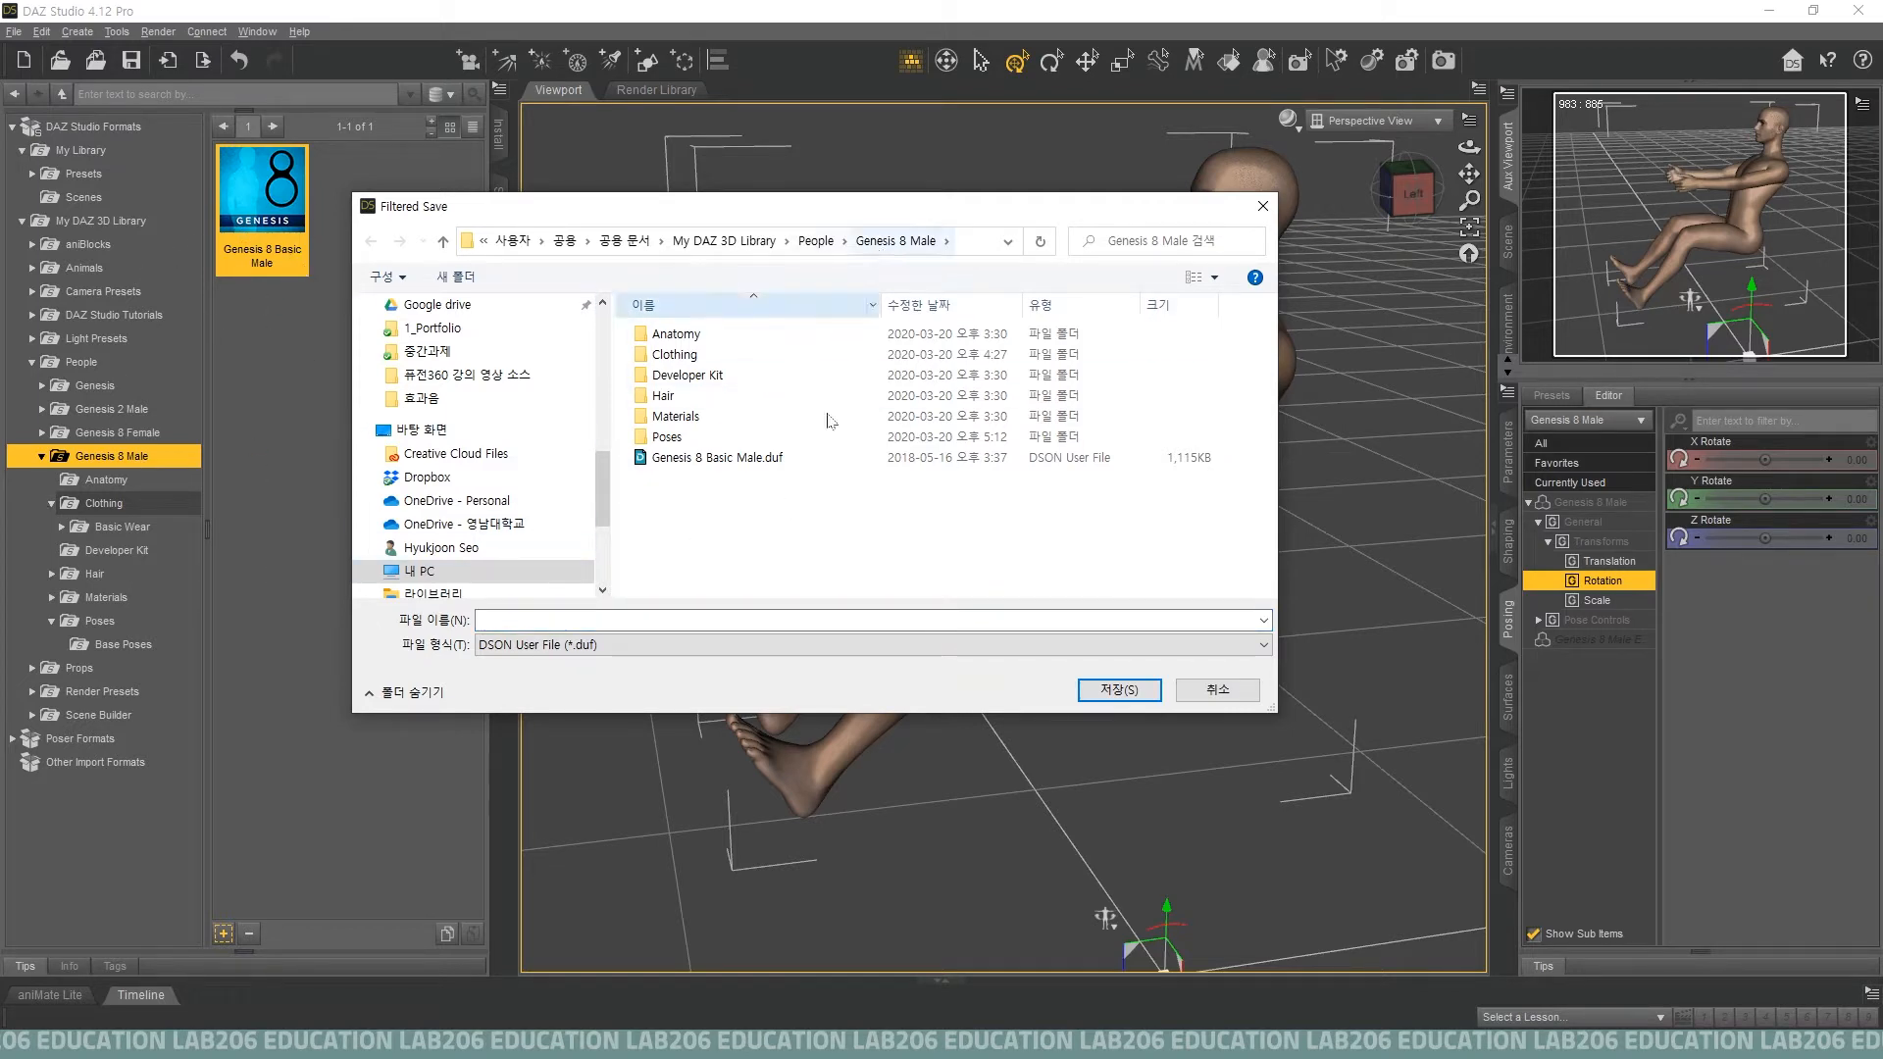
left_click(1221, 692)
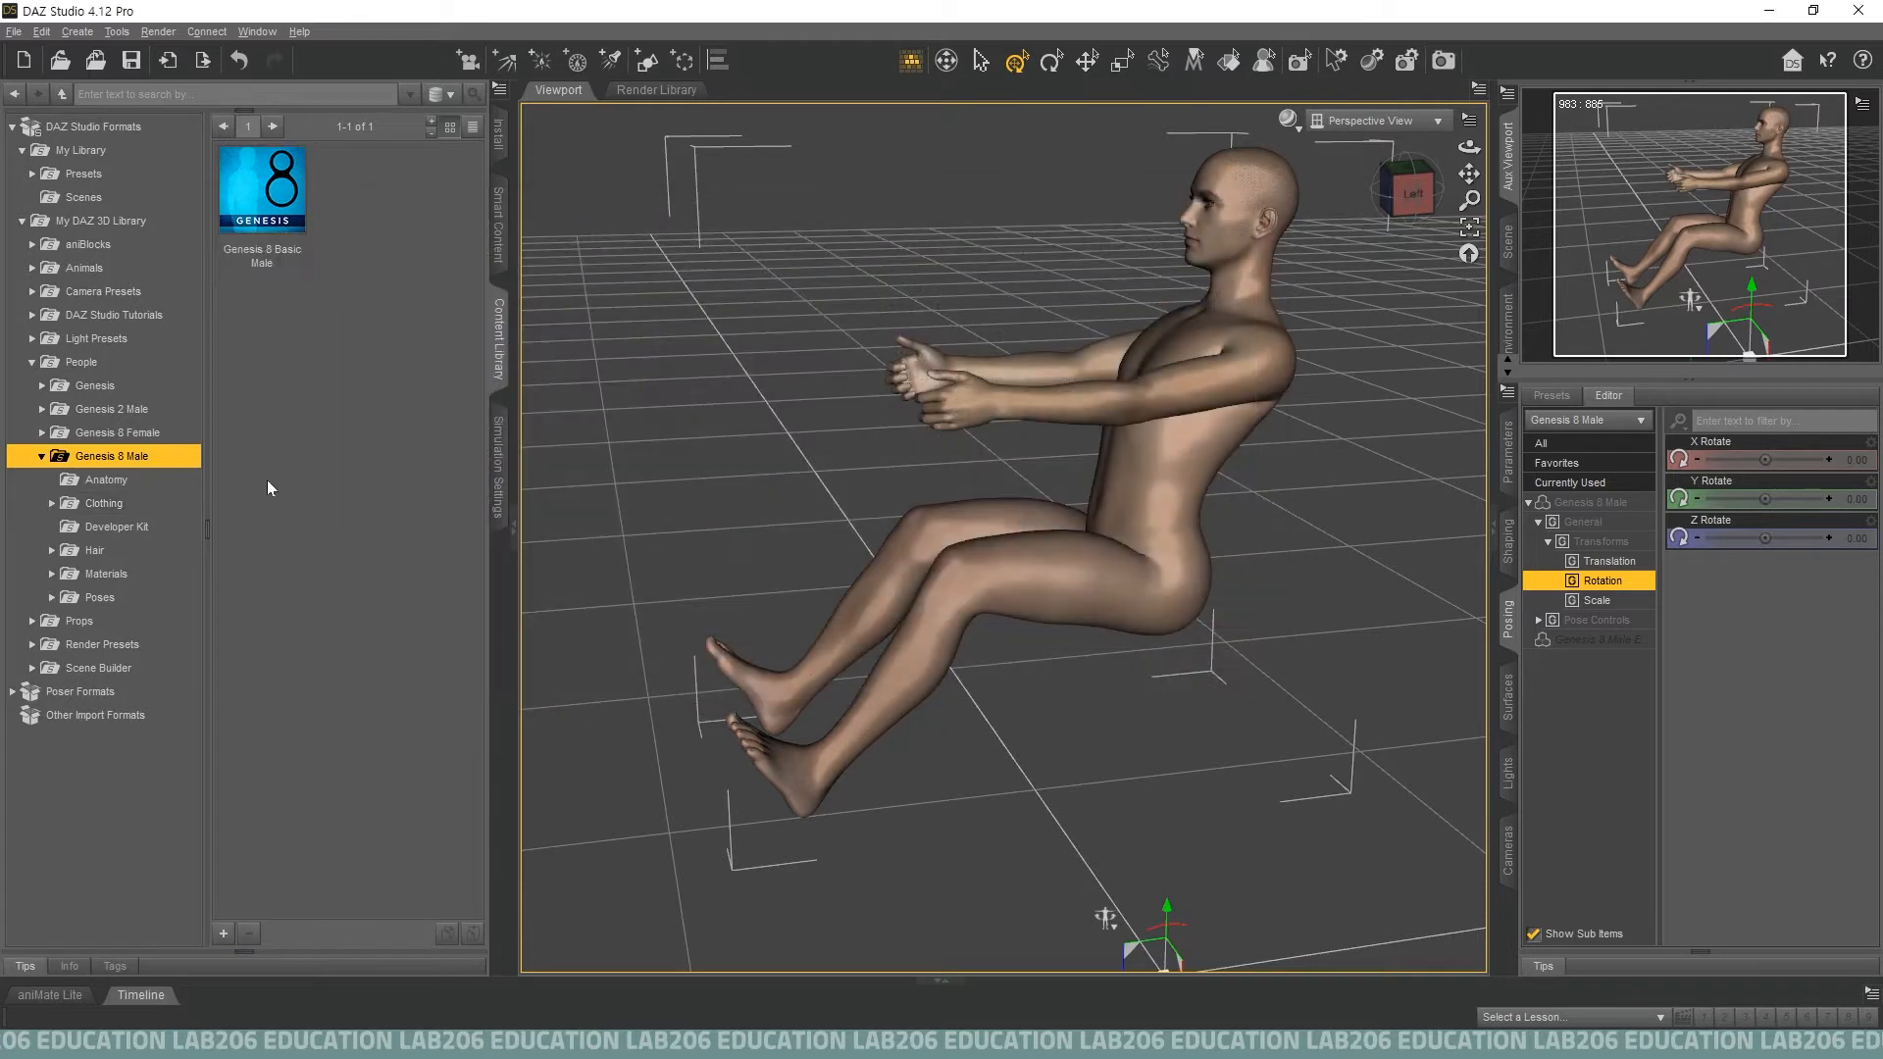
Start saving a pose preset from My Library and go to its Presets > Poses folder.
left_click(70, 152)
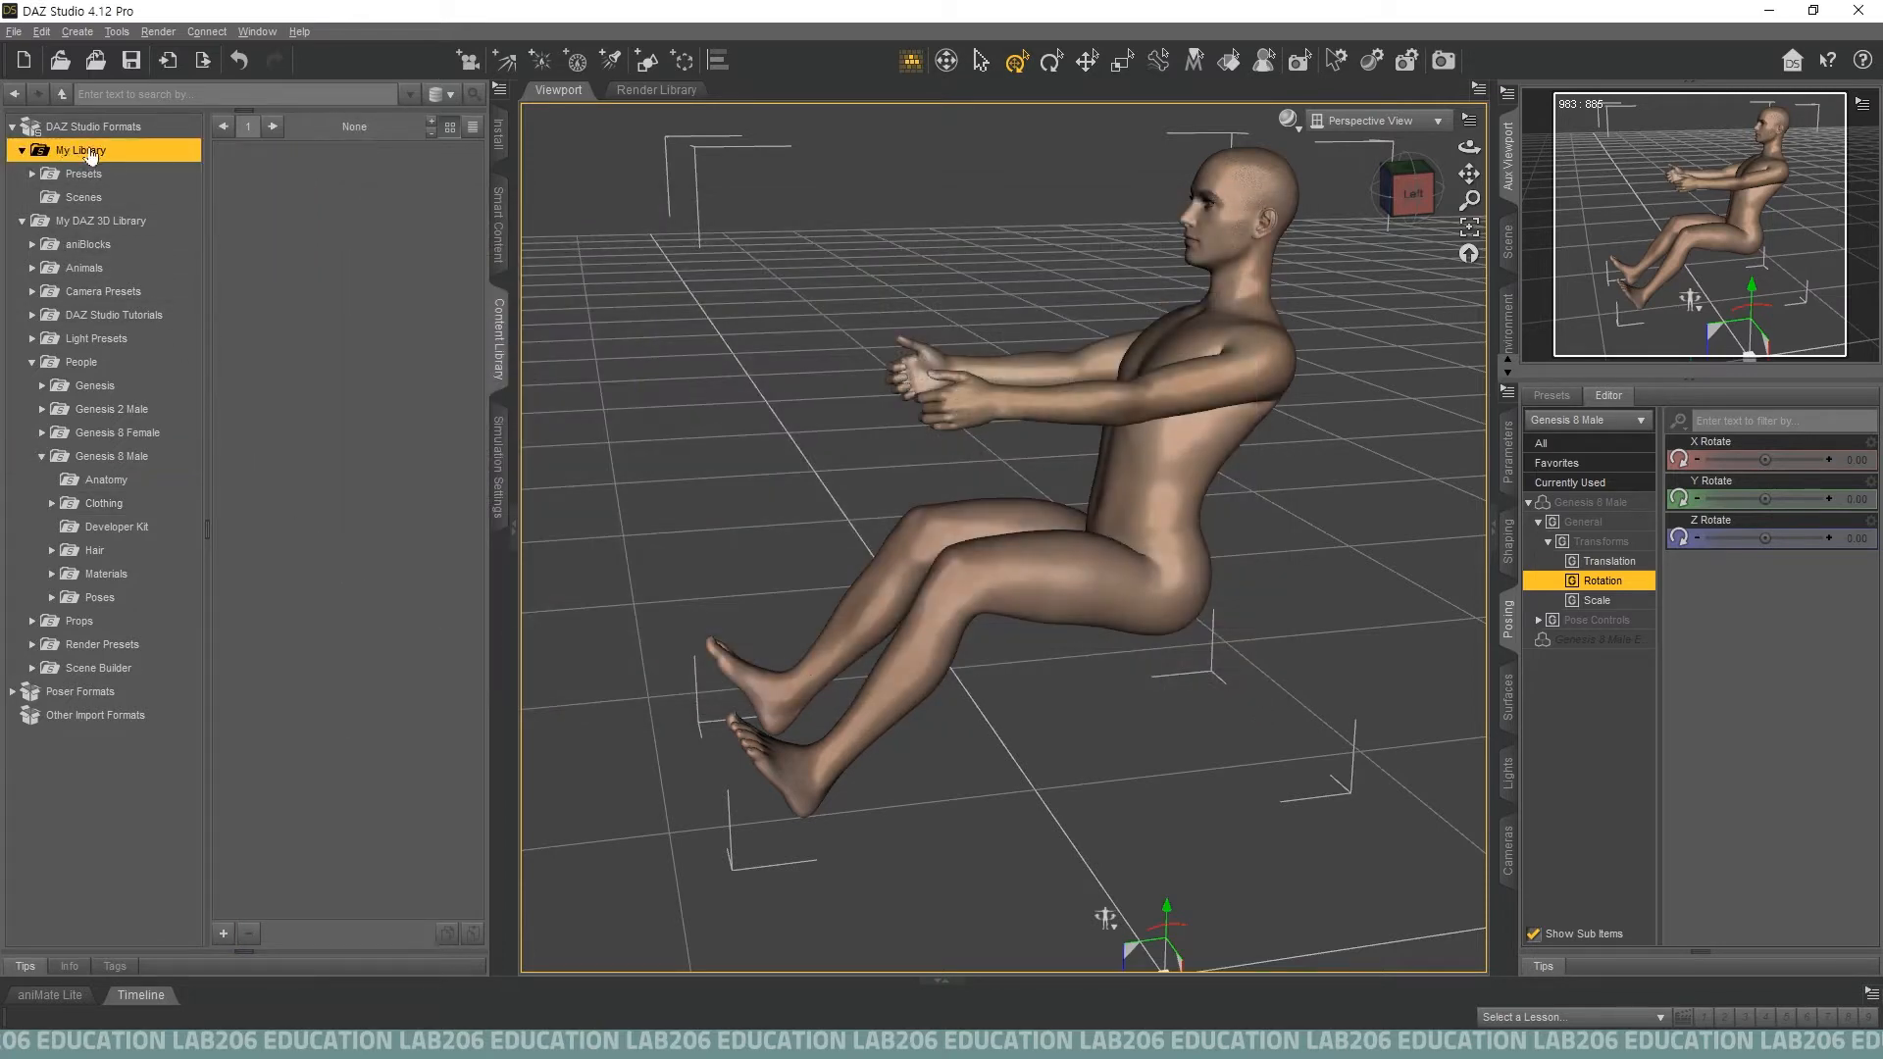
left_click(224, 934)
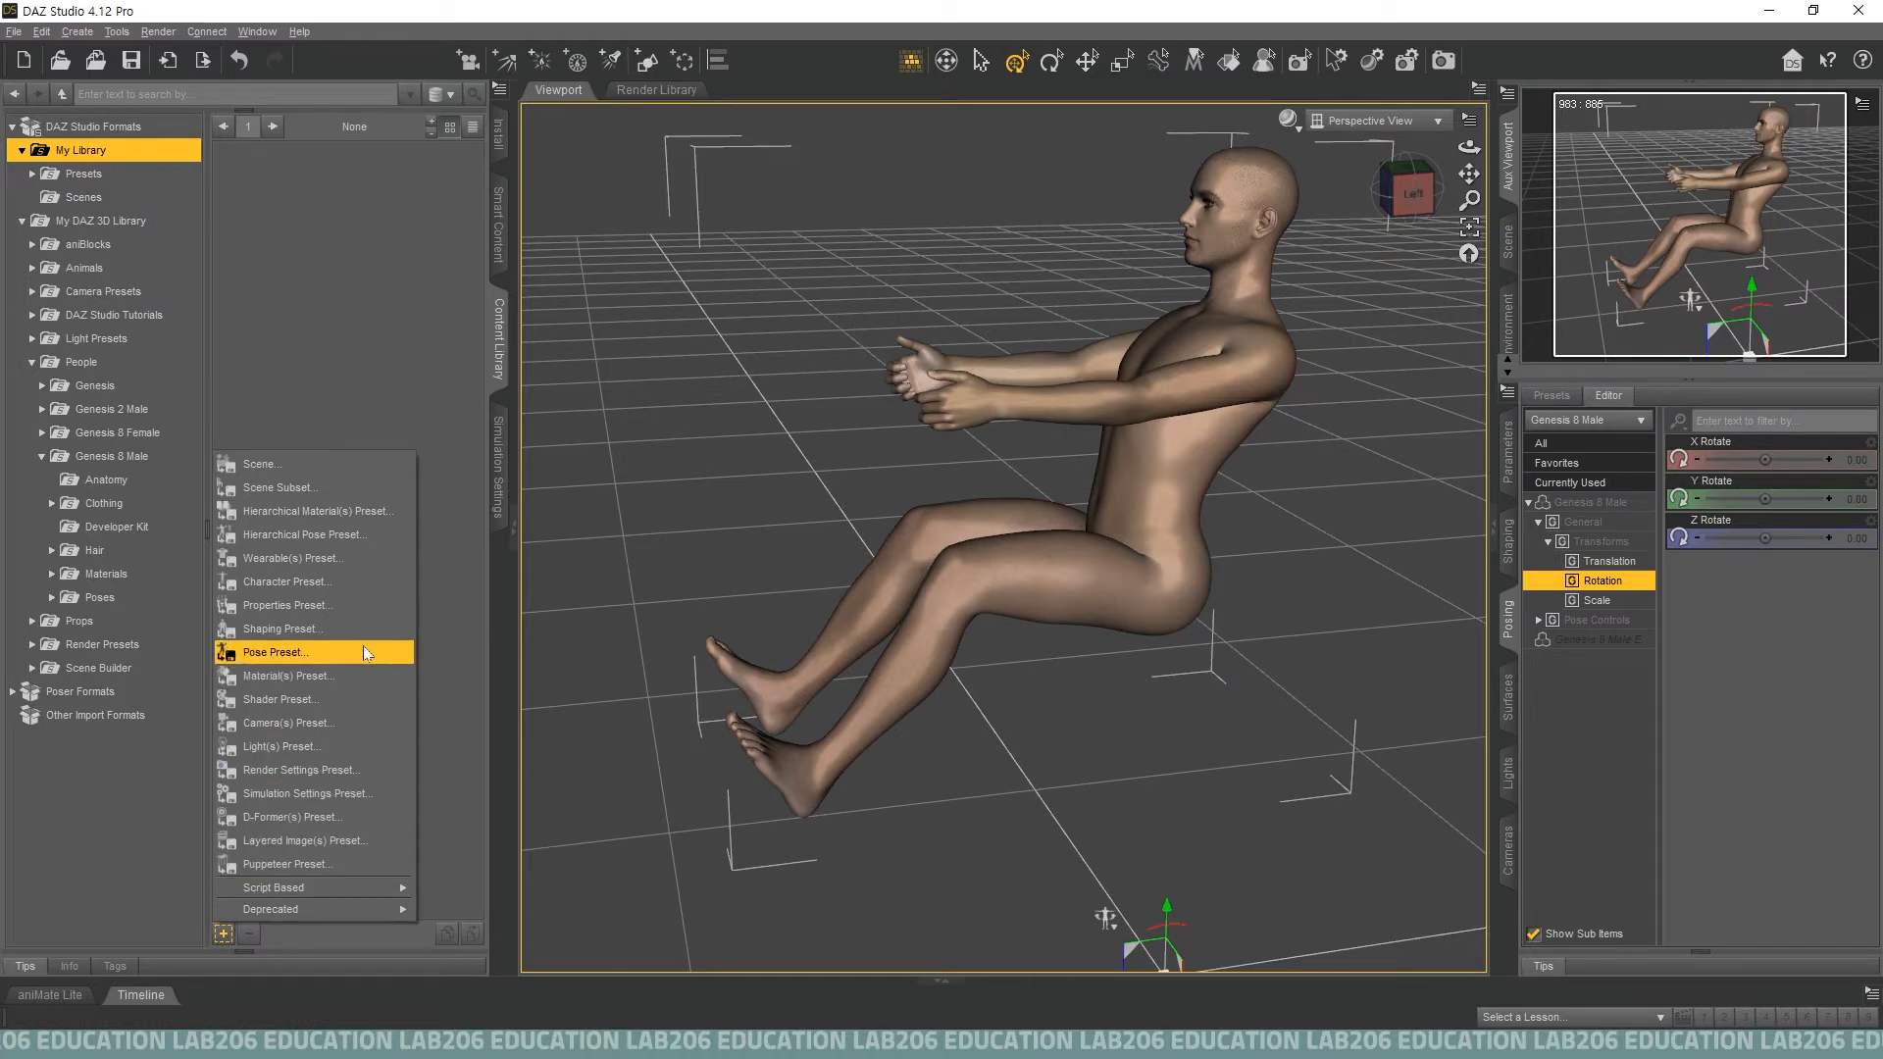
left_click(364, 652)
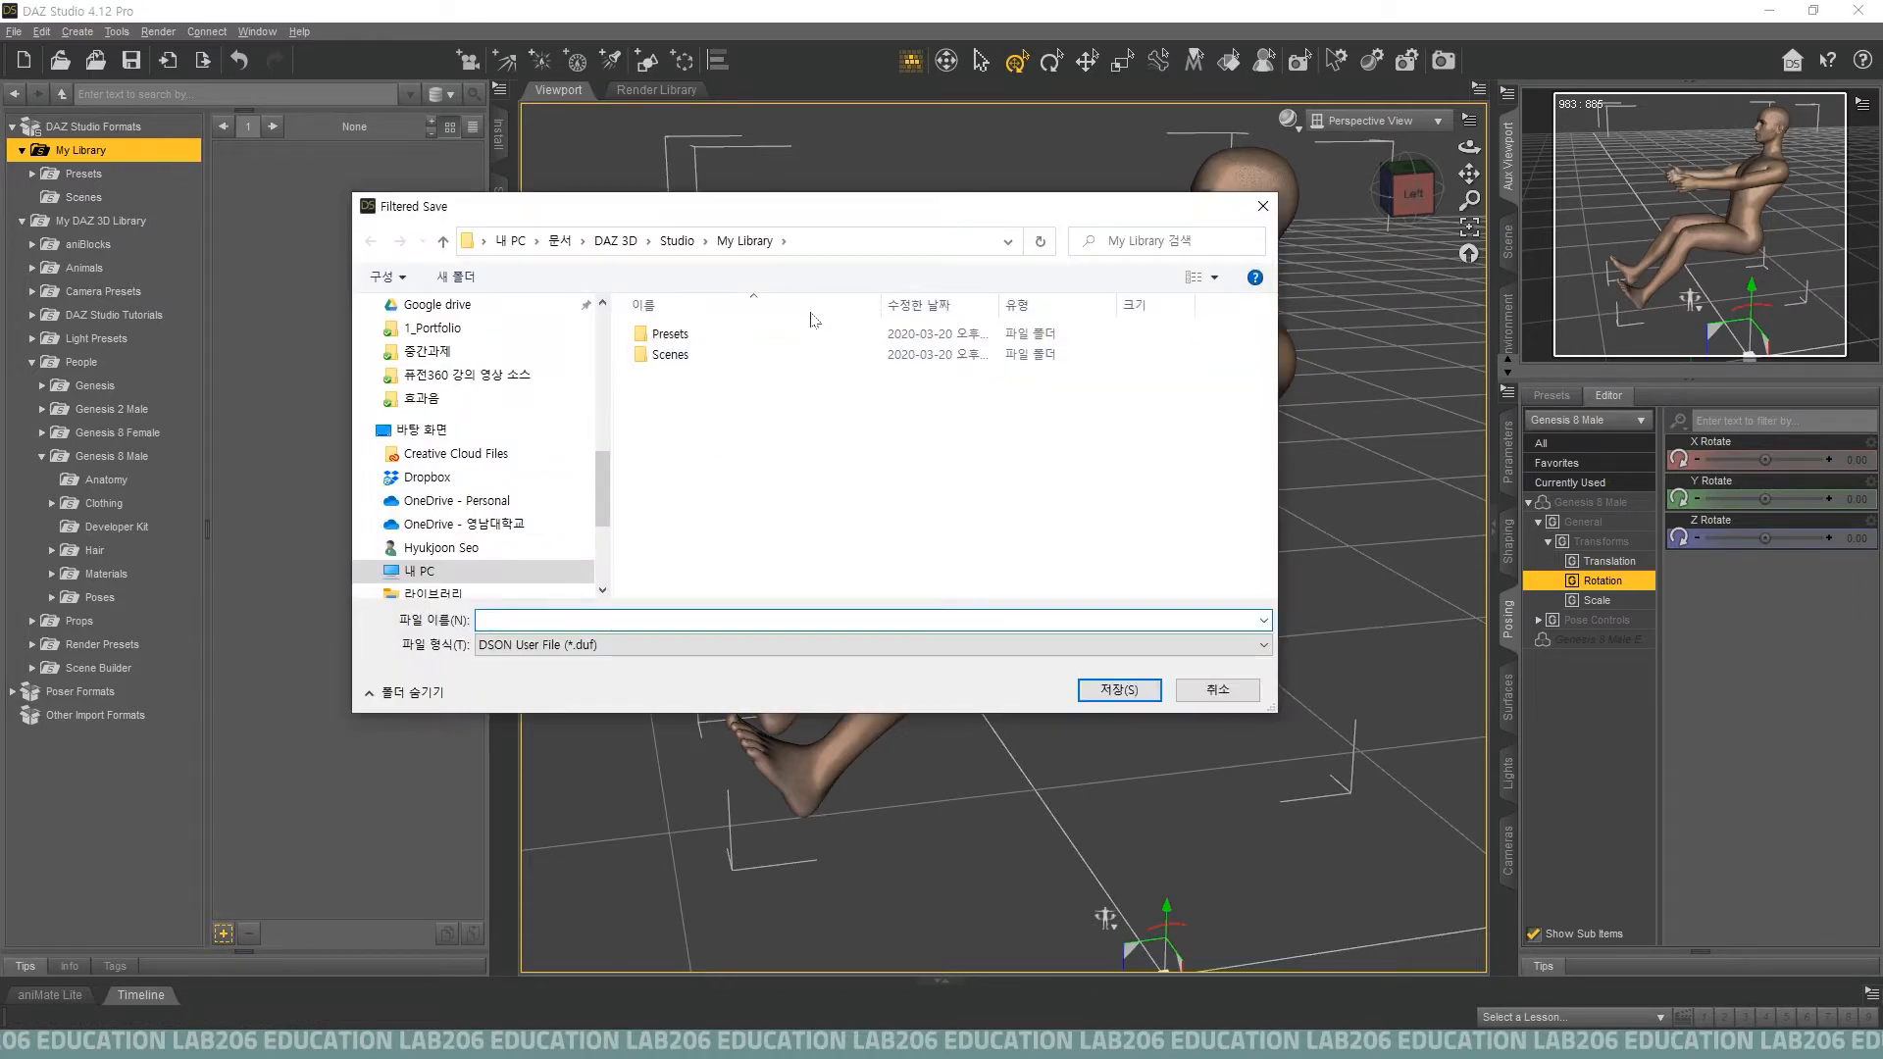
double_click(786, 334)
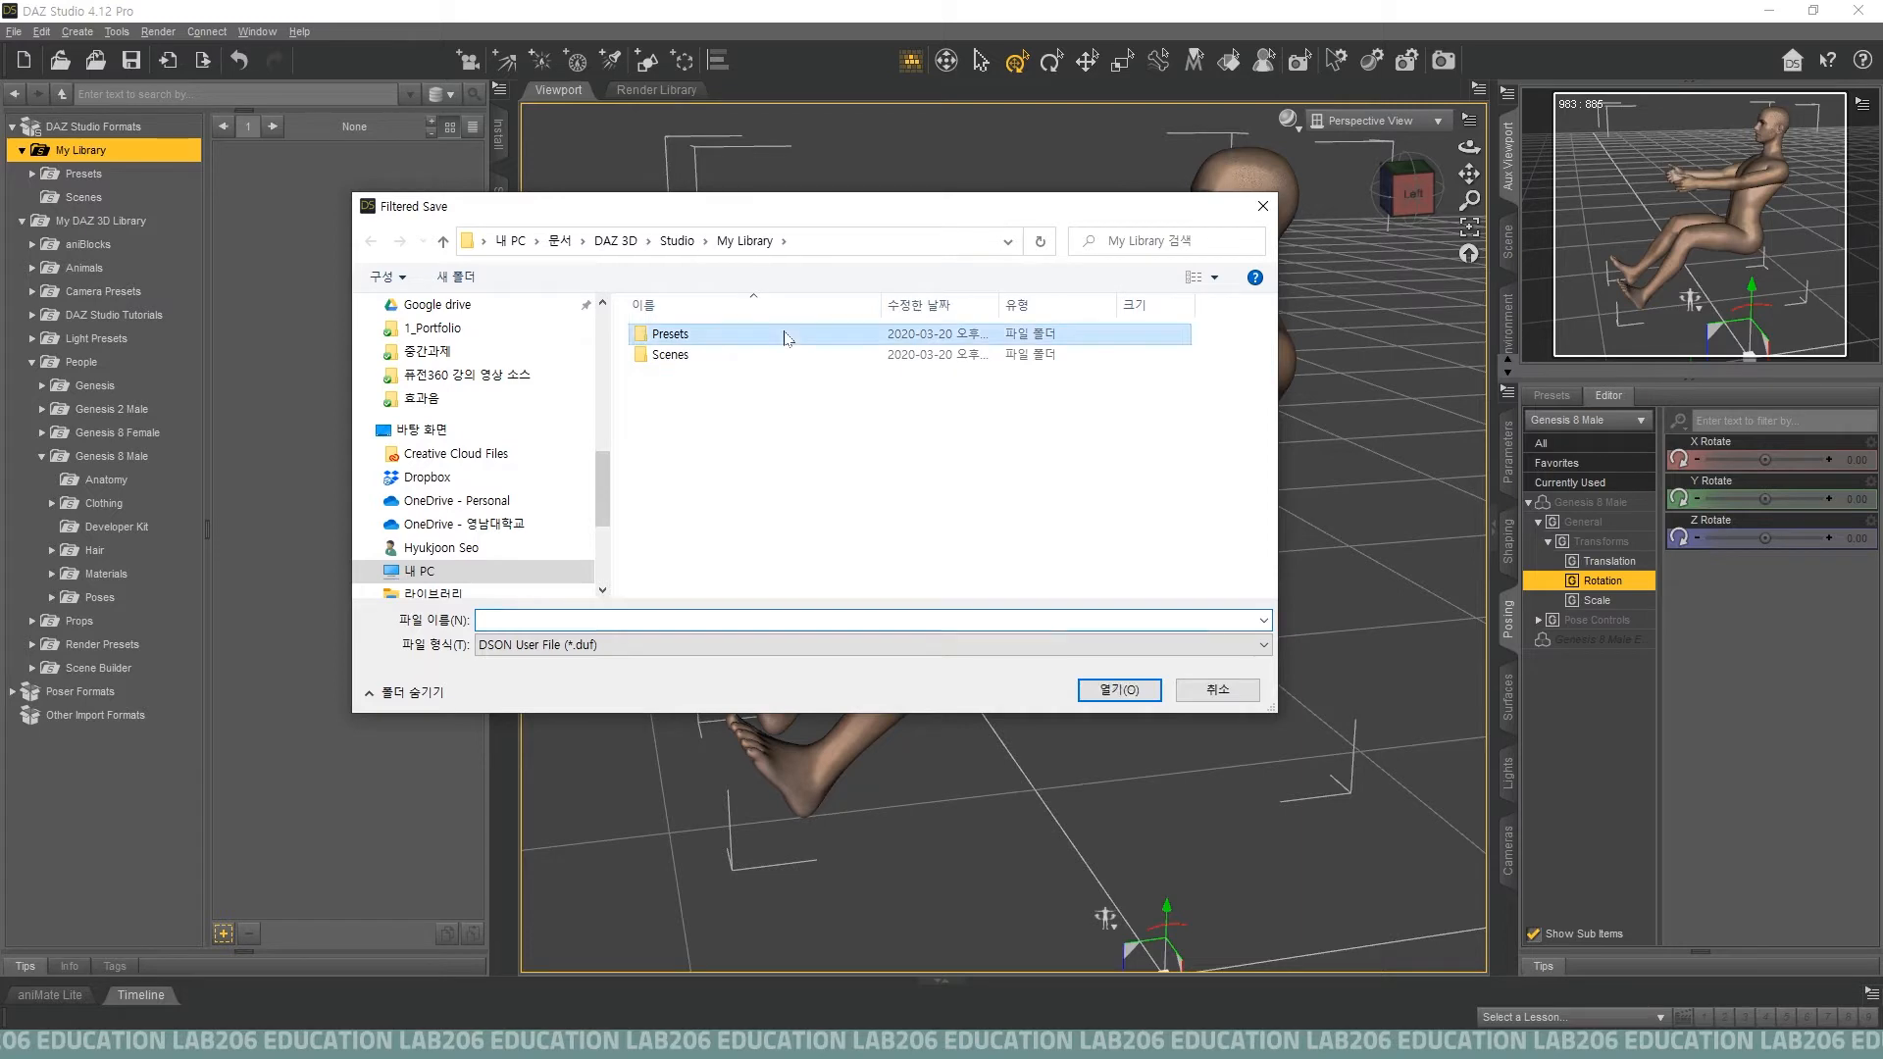
double_click(786, 335)
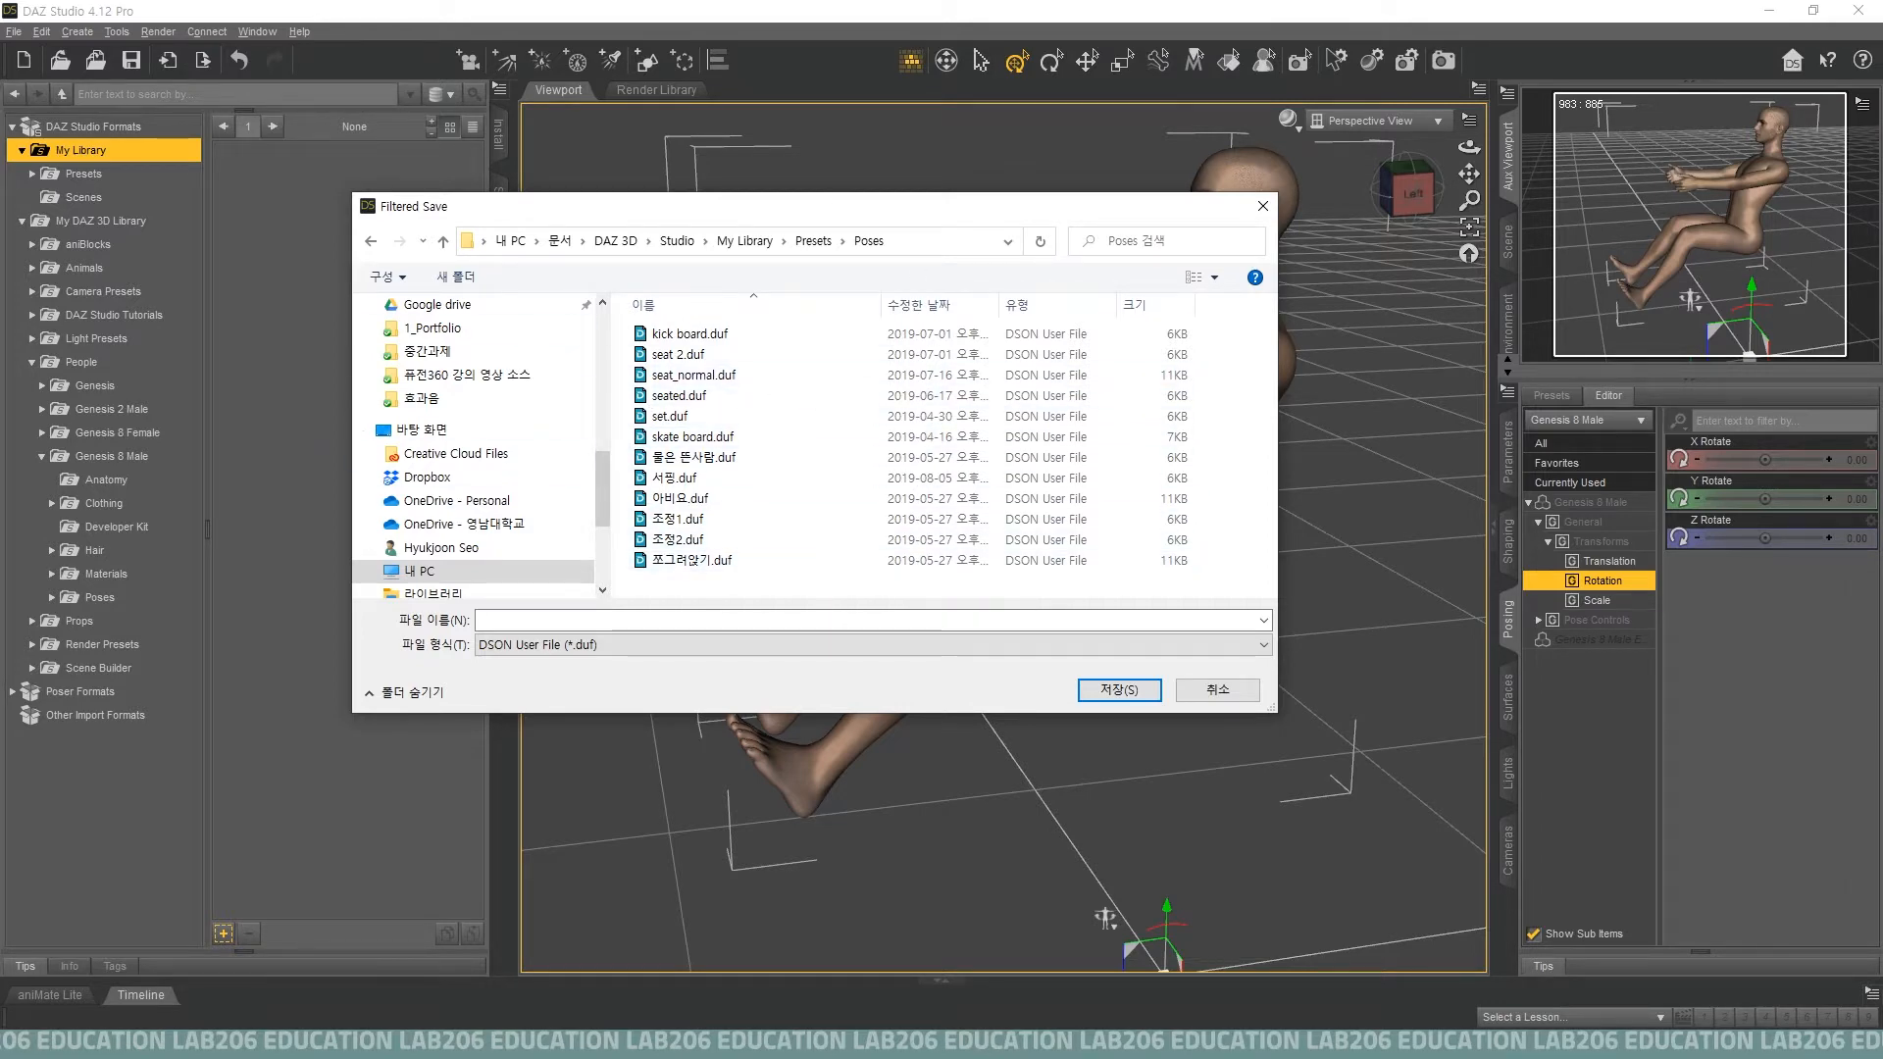
Name the pose preset 운전하는사람 and save it for the current frame only, with all Genesis 8 Male properties included.
left_click(637, 620)
type("운동")
type("하는사람")
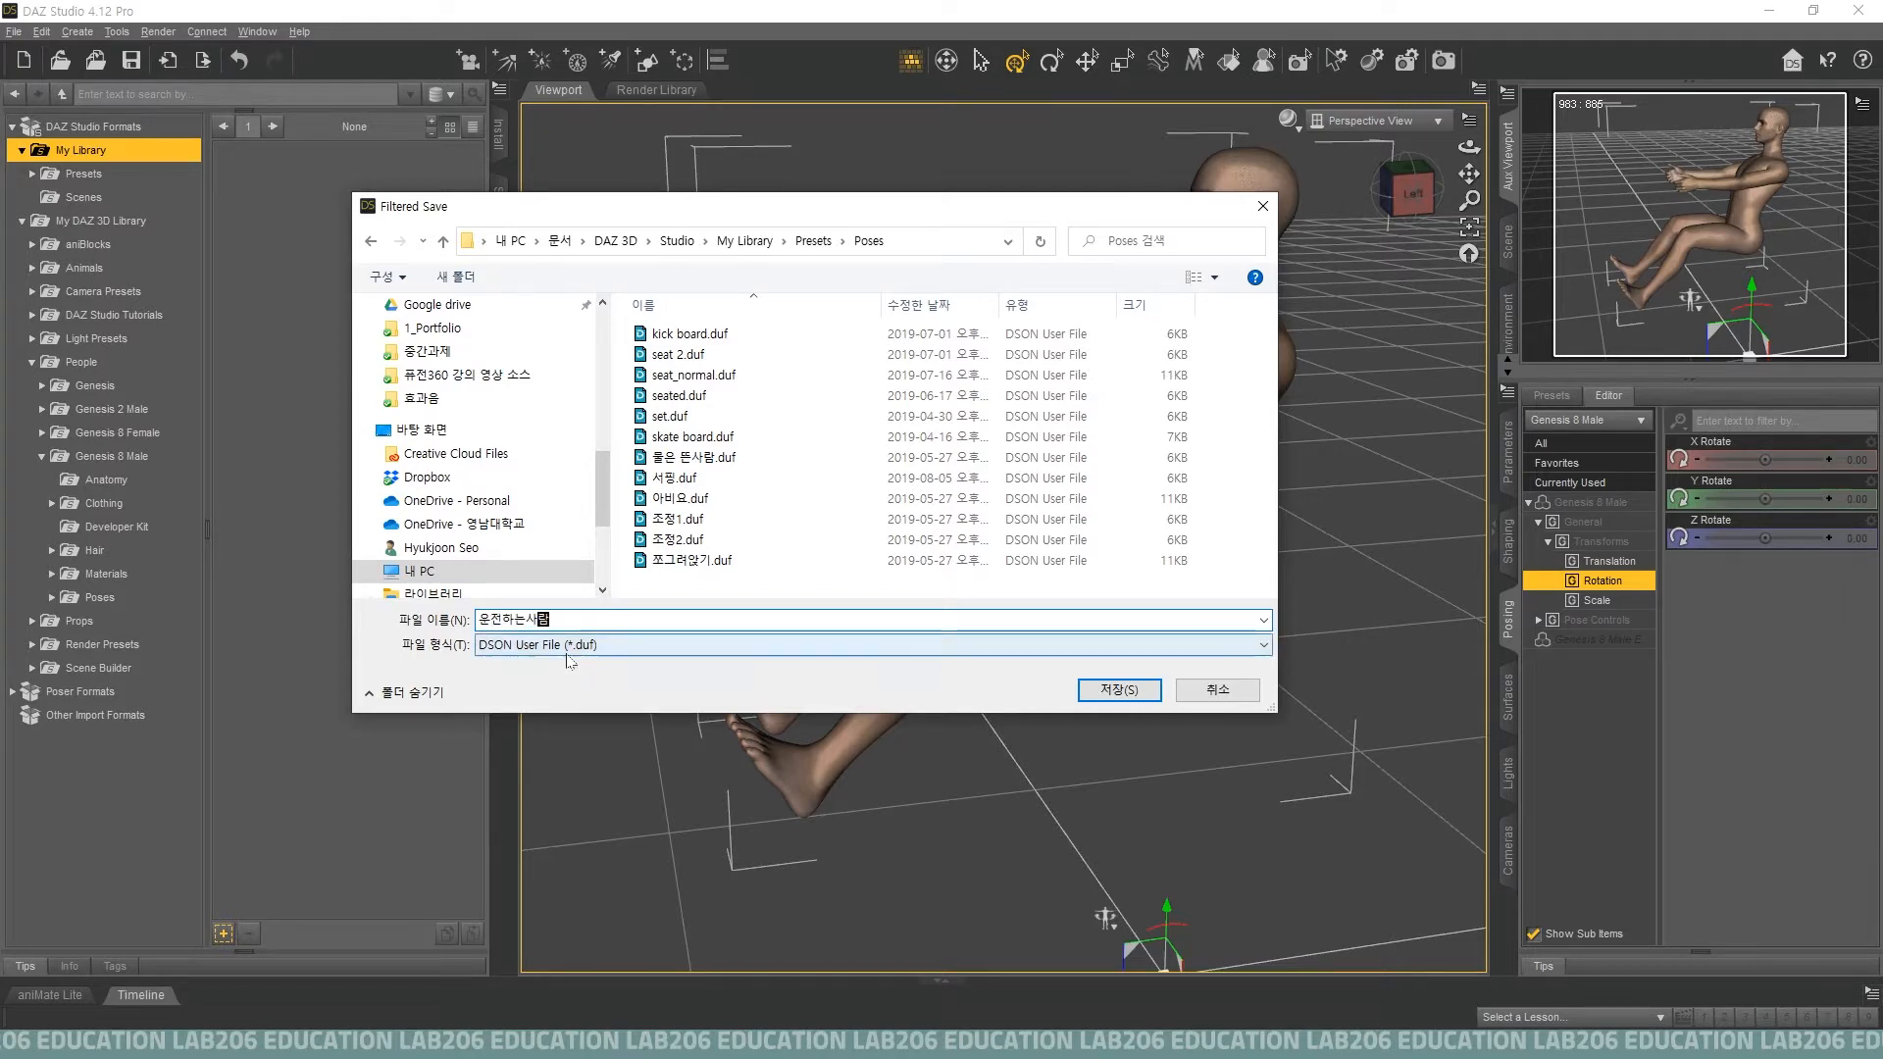
left_click(1128, 690)
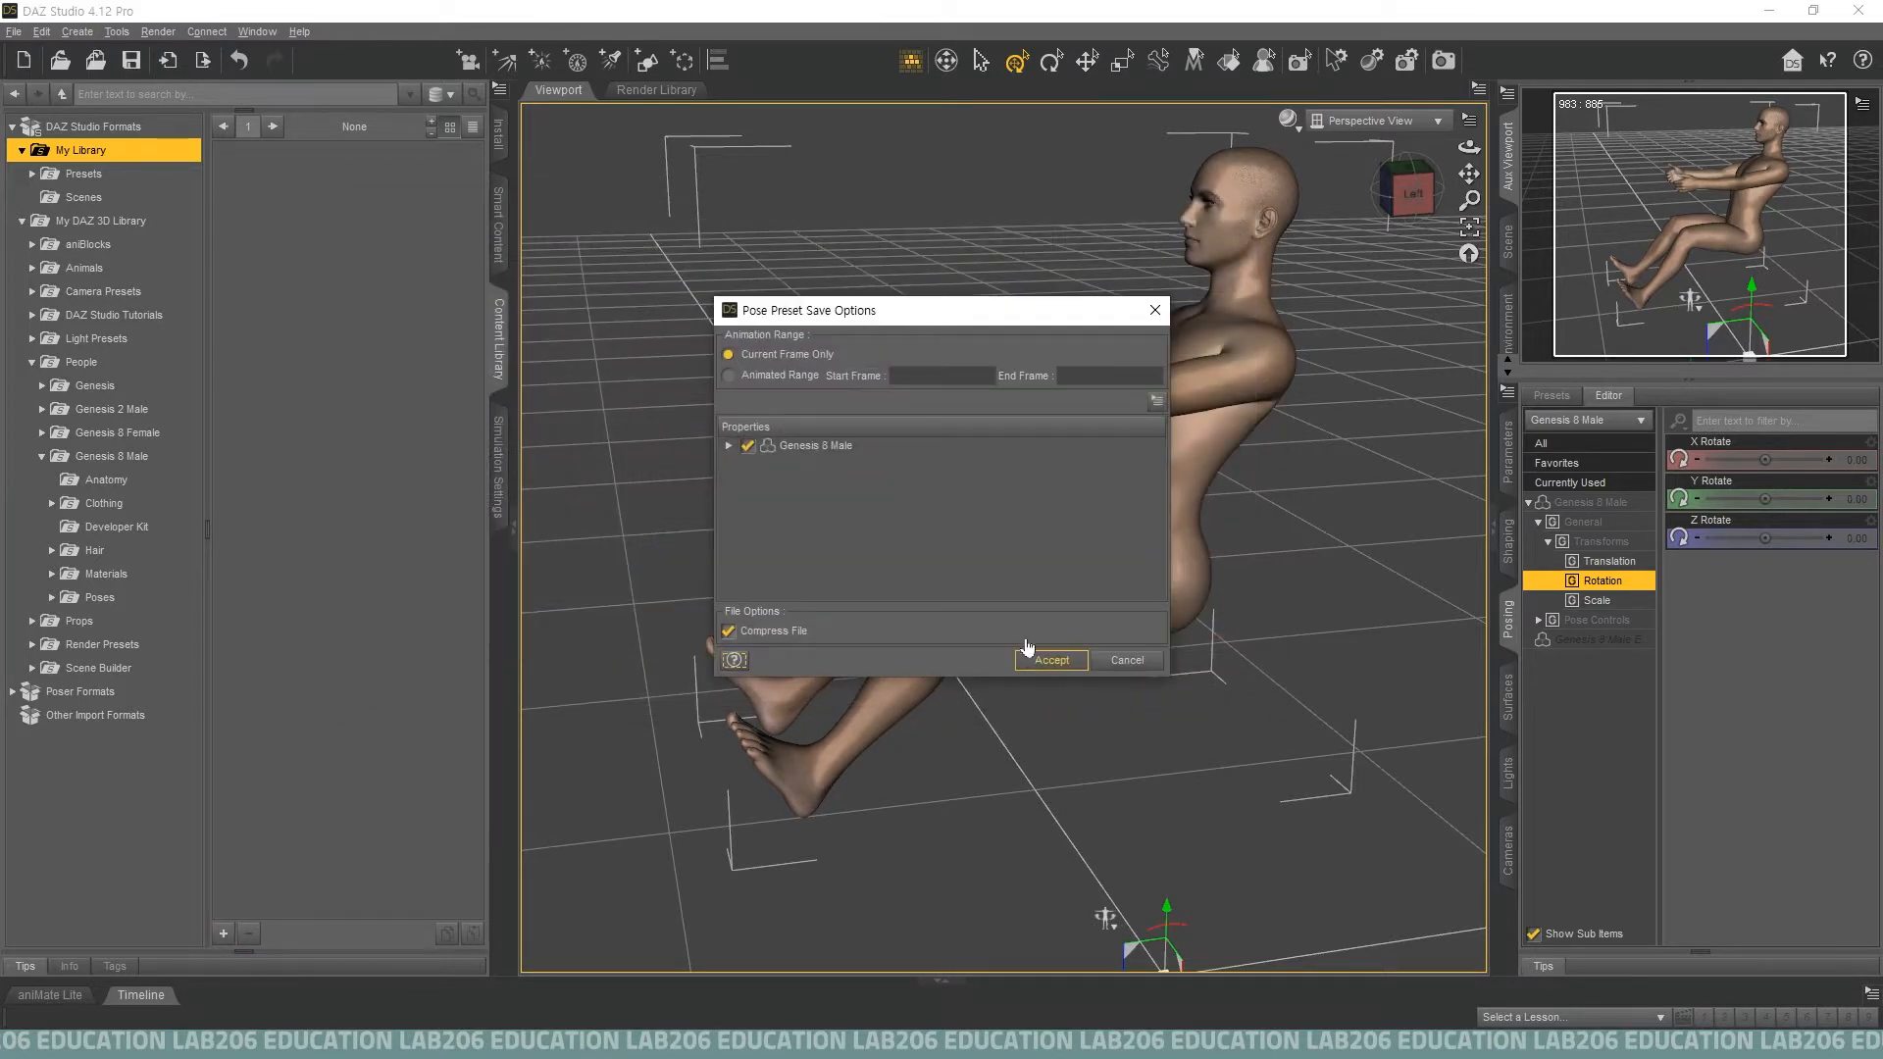
left_click(728, 446)
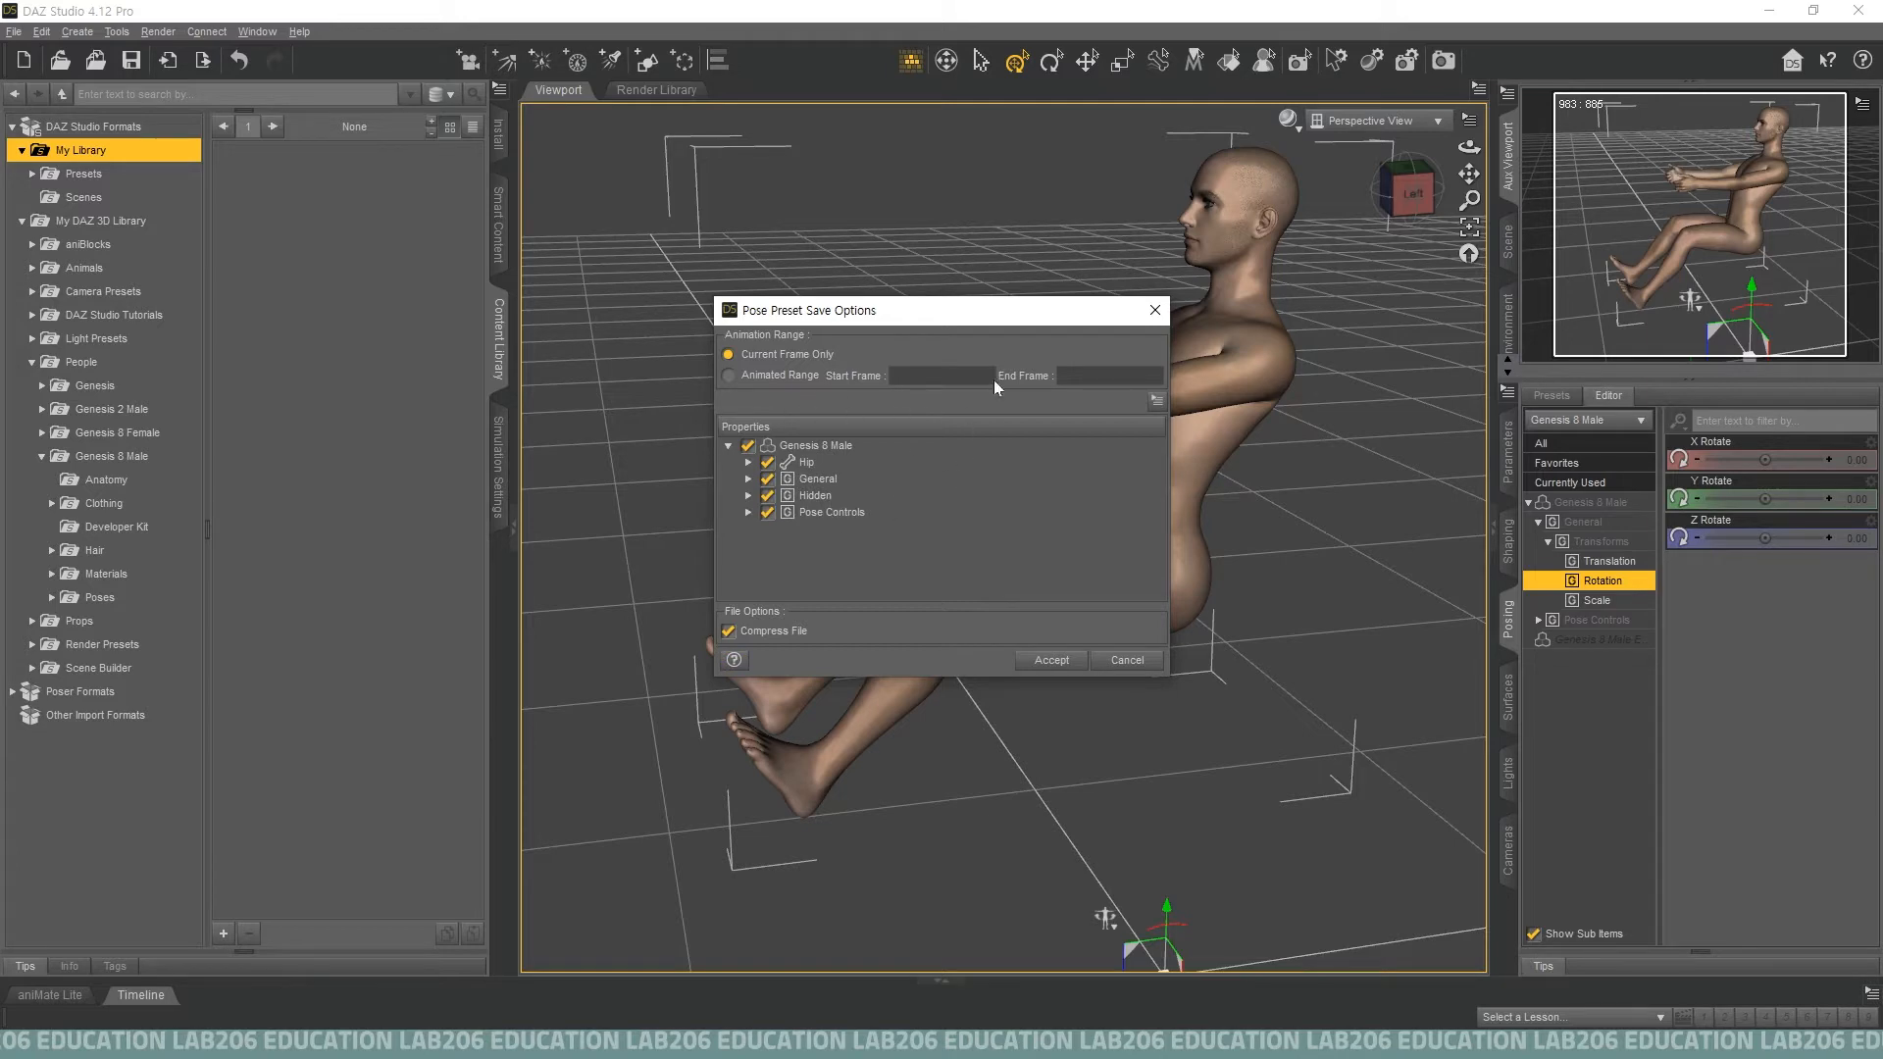
left_click(1052, 661)
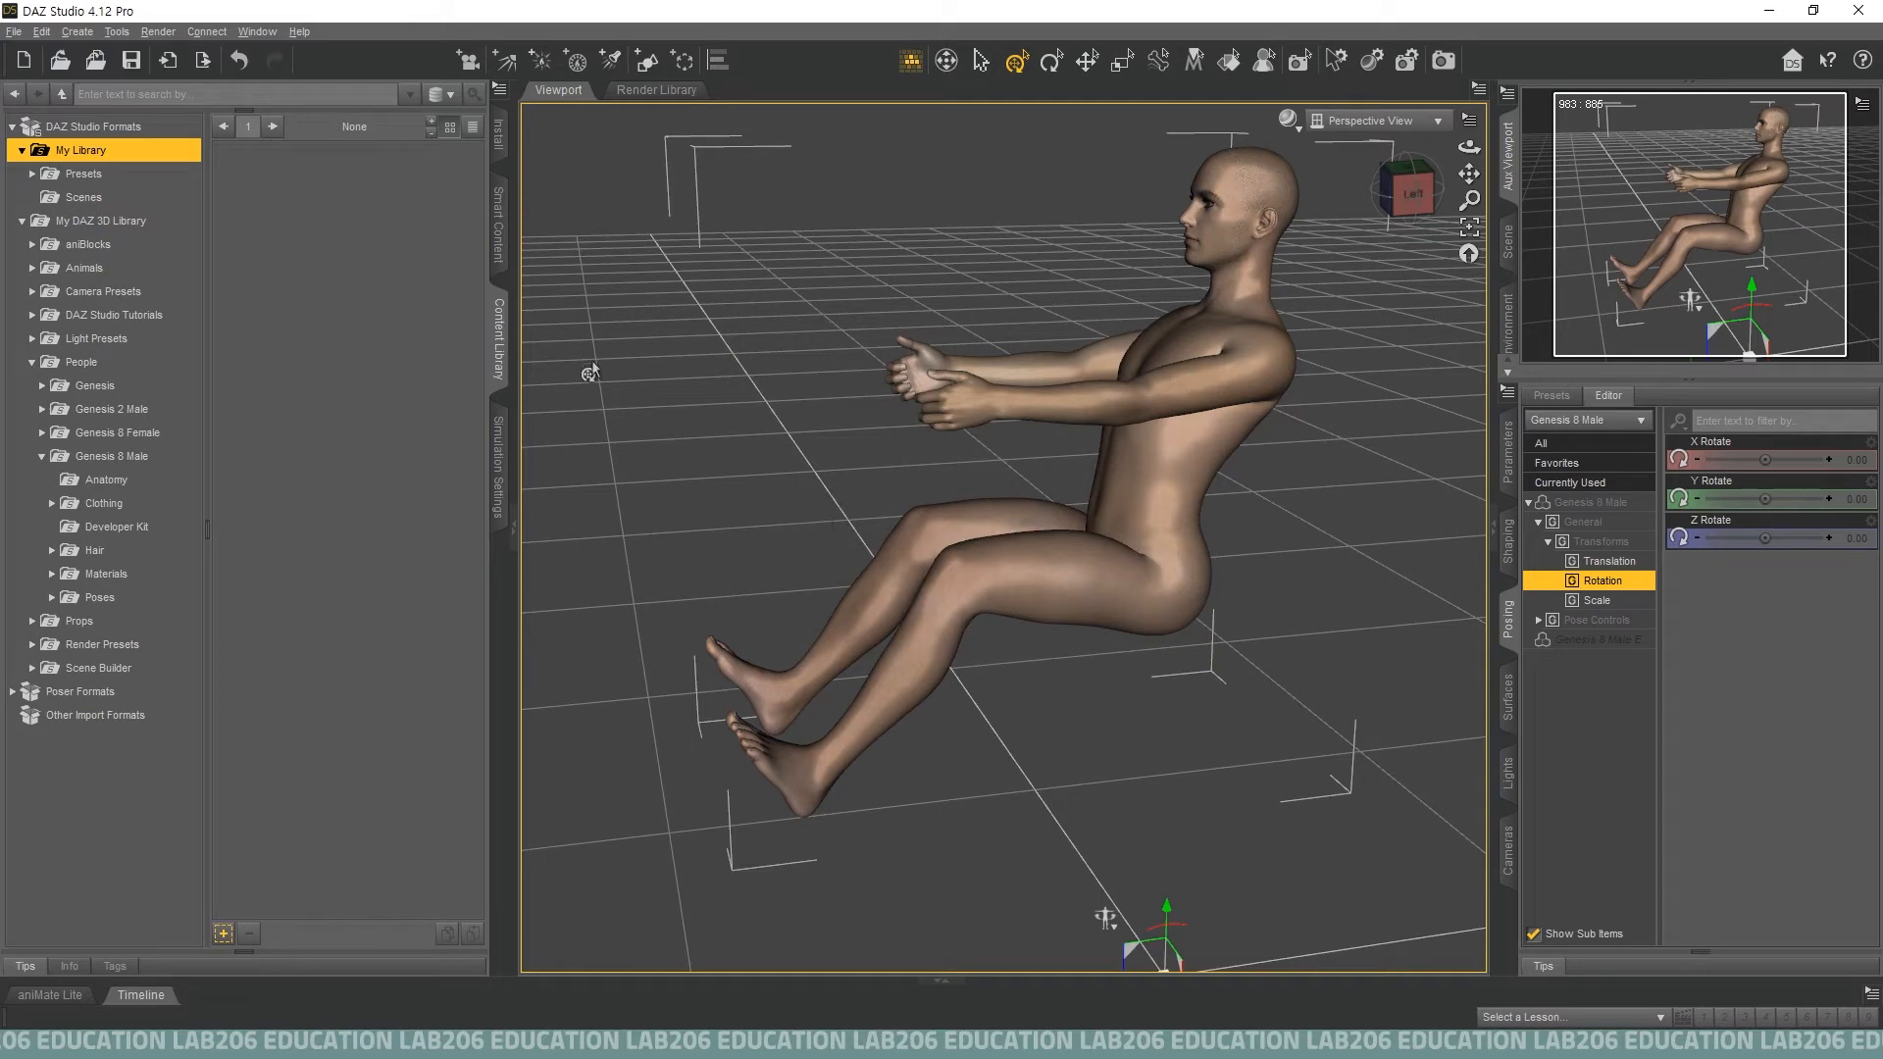
Find the saved 운전하는사람 pose among the presets in My Library's Presets > Poses folder and select it.
left_click(21, 151)
left_click(22, 151)
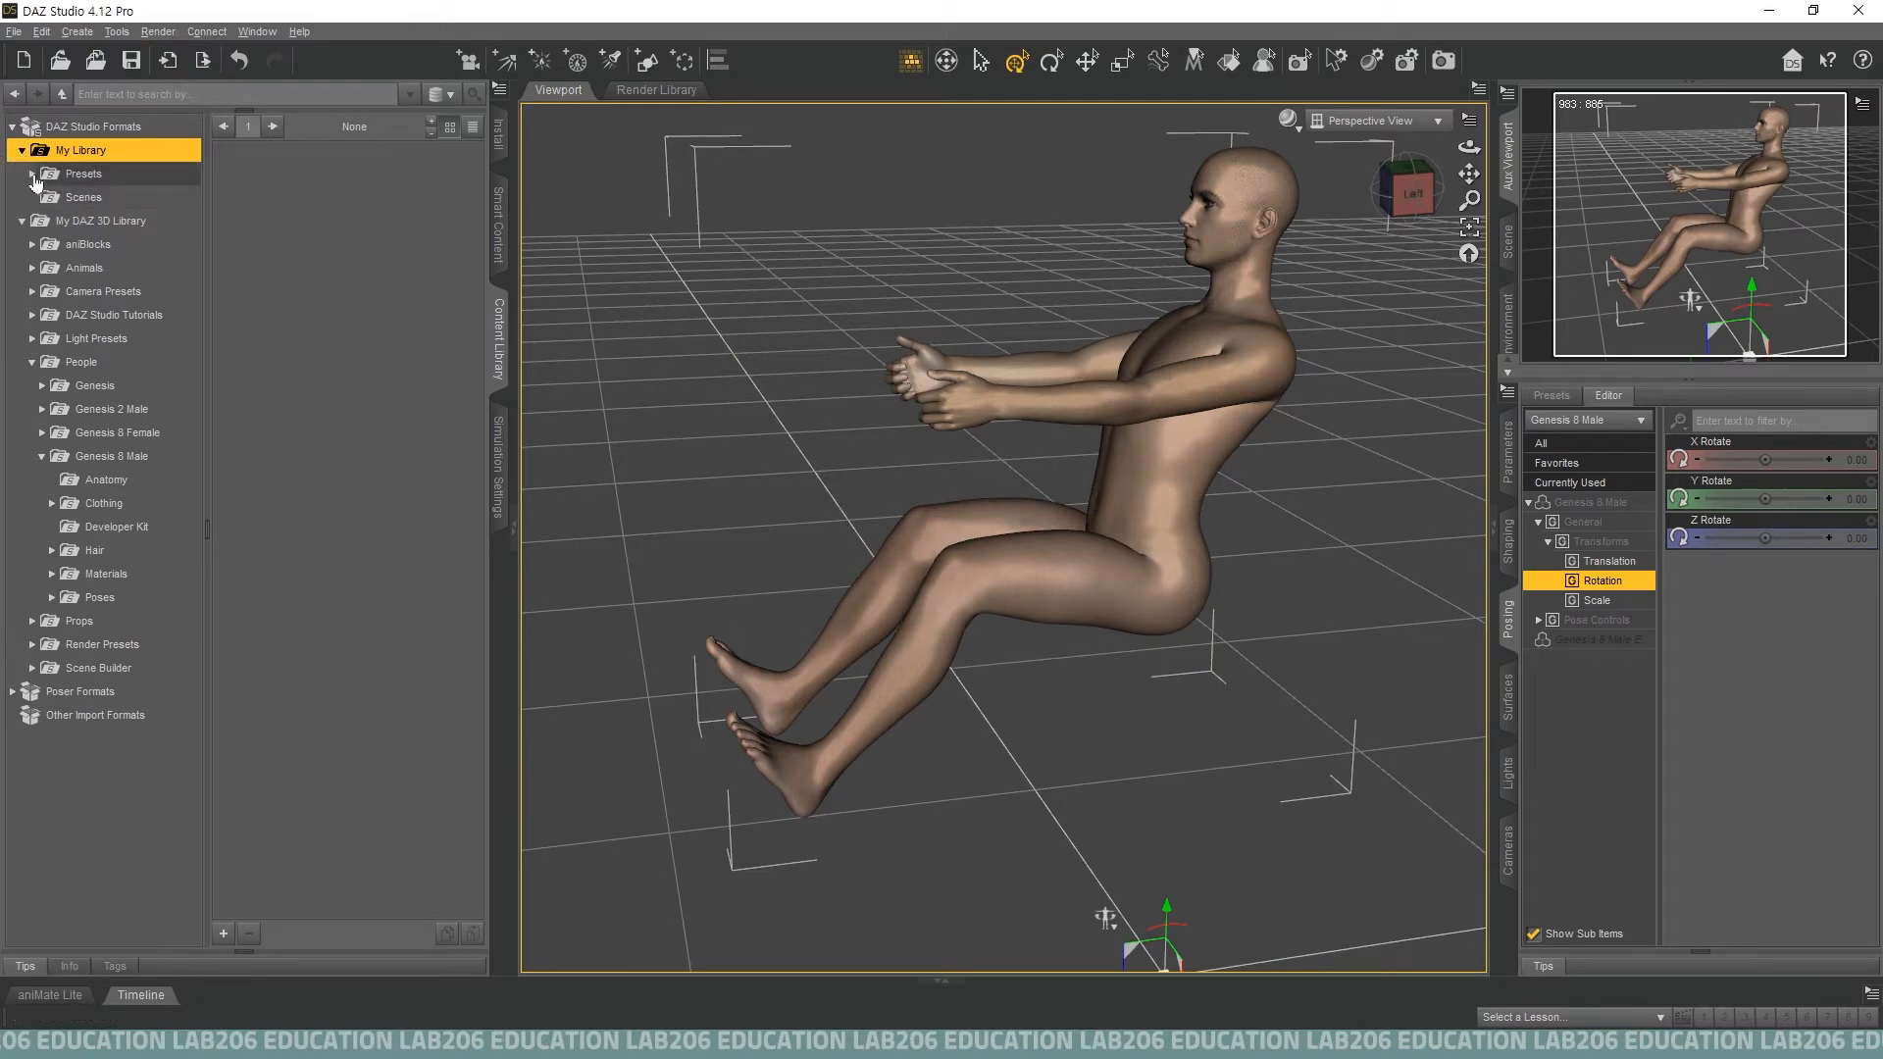
left_click(33, 174)
left_click(97, 202)
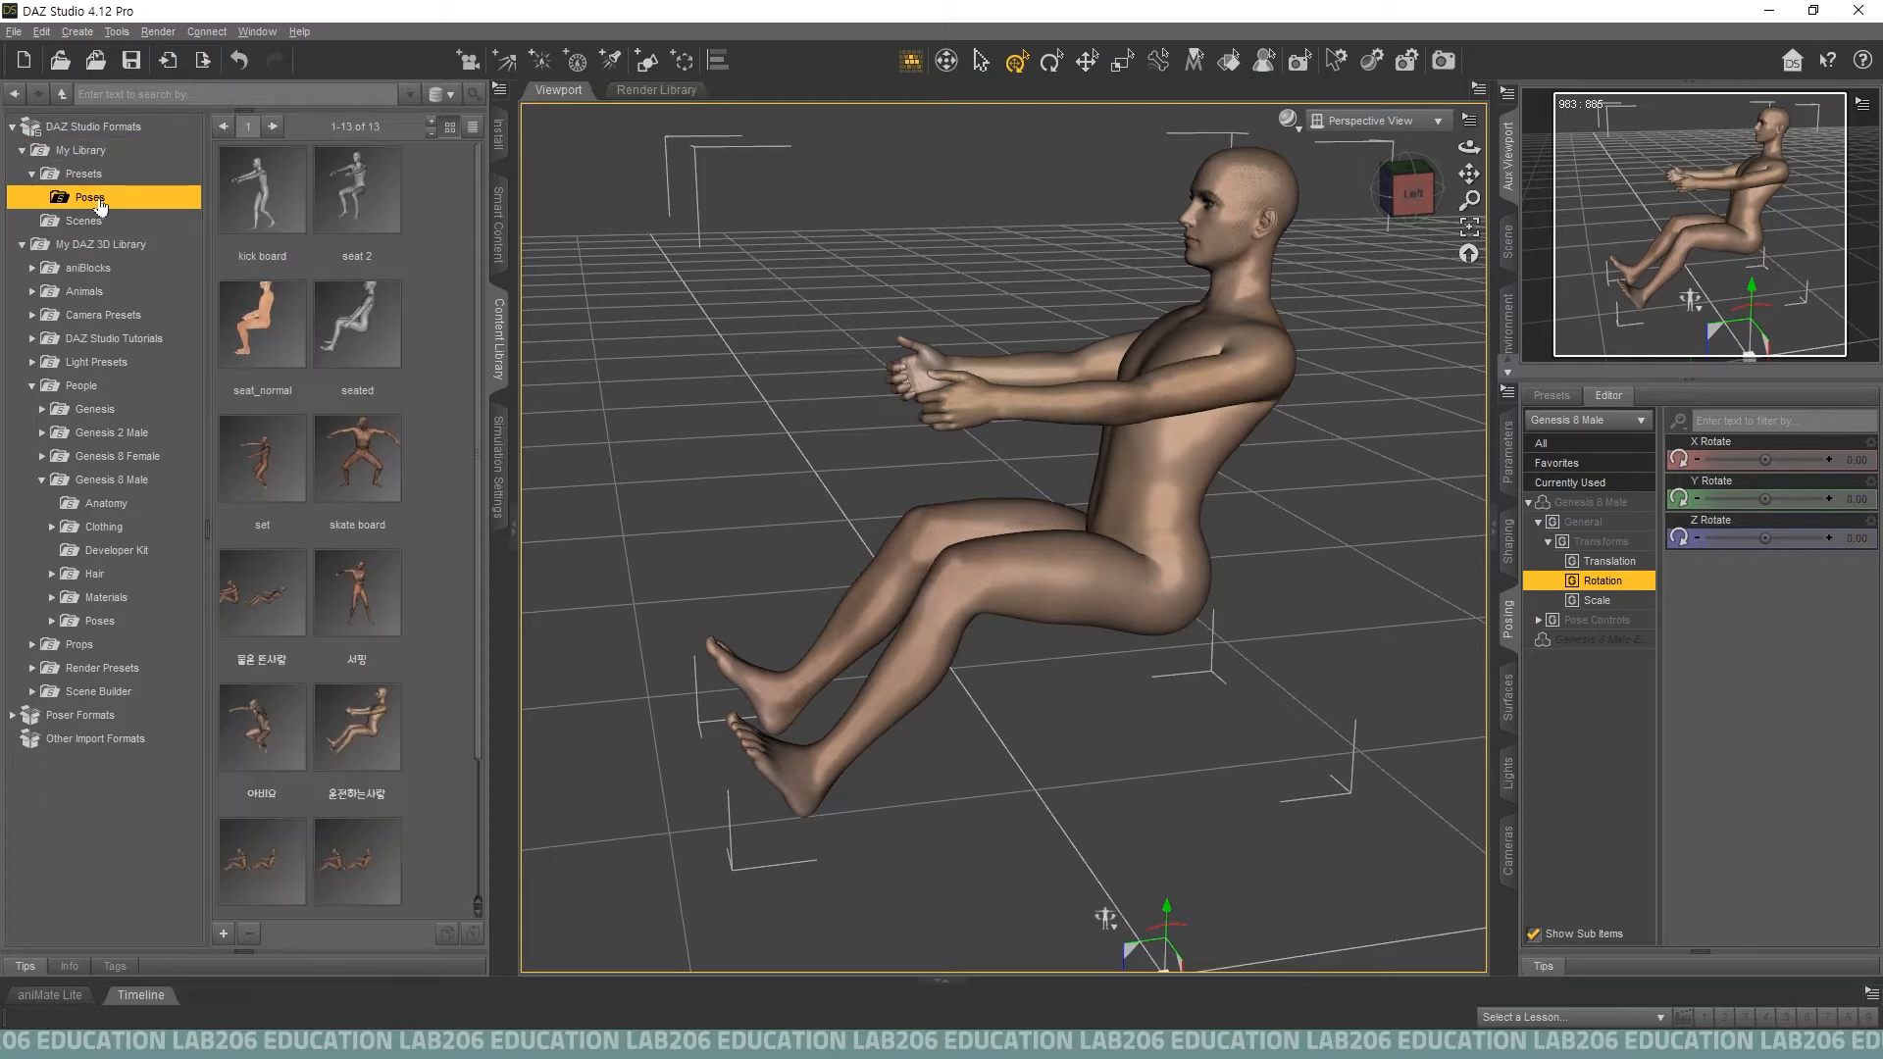
scroll(365, 574, "down", 2)
scroll(364, 574, "up", 1)
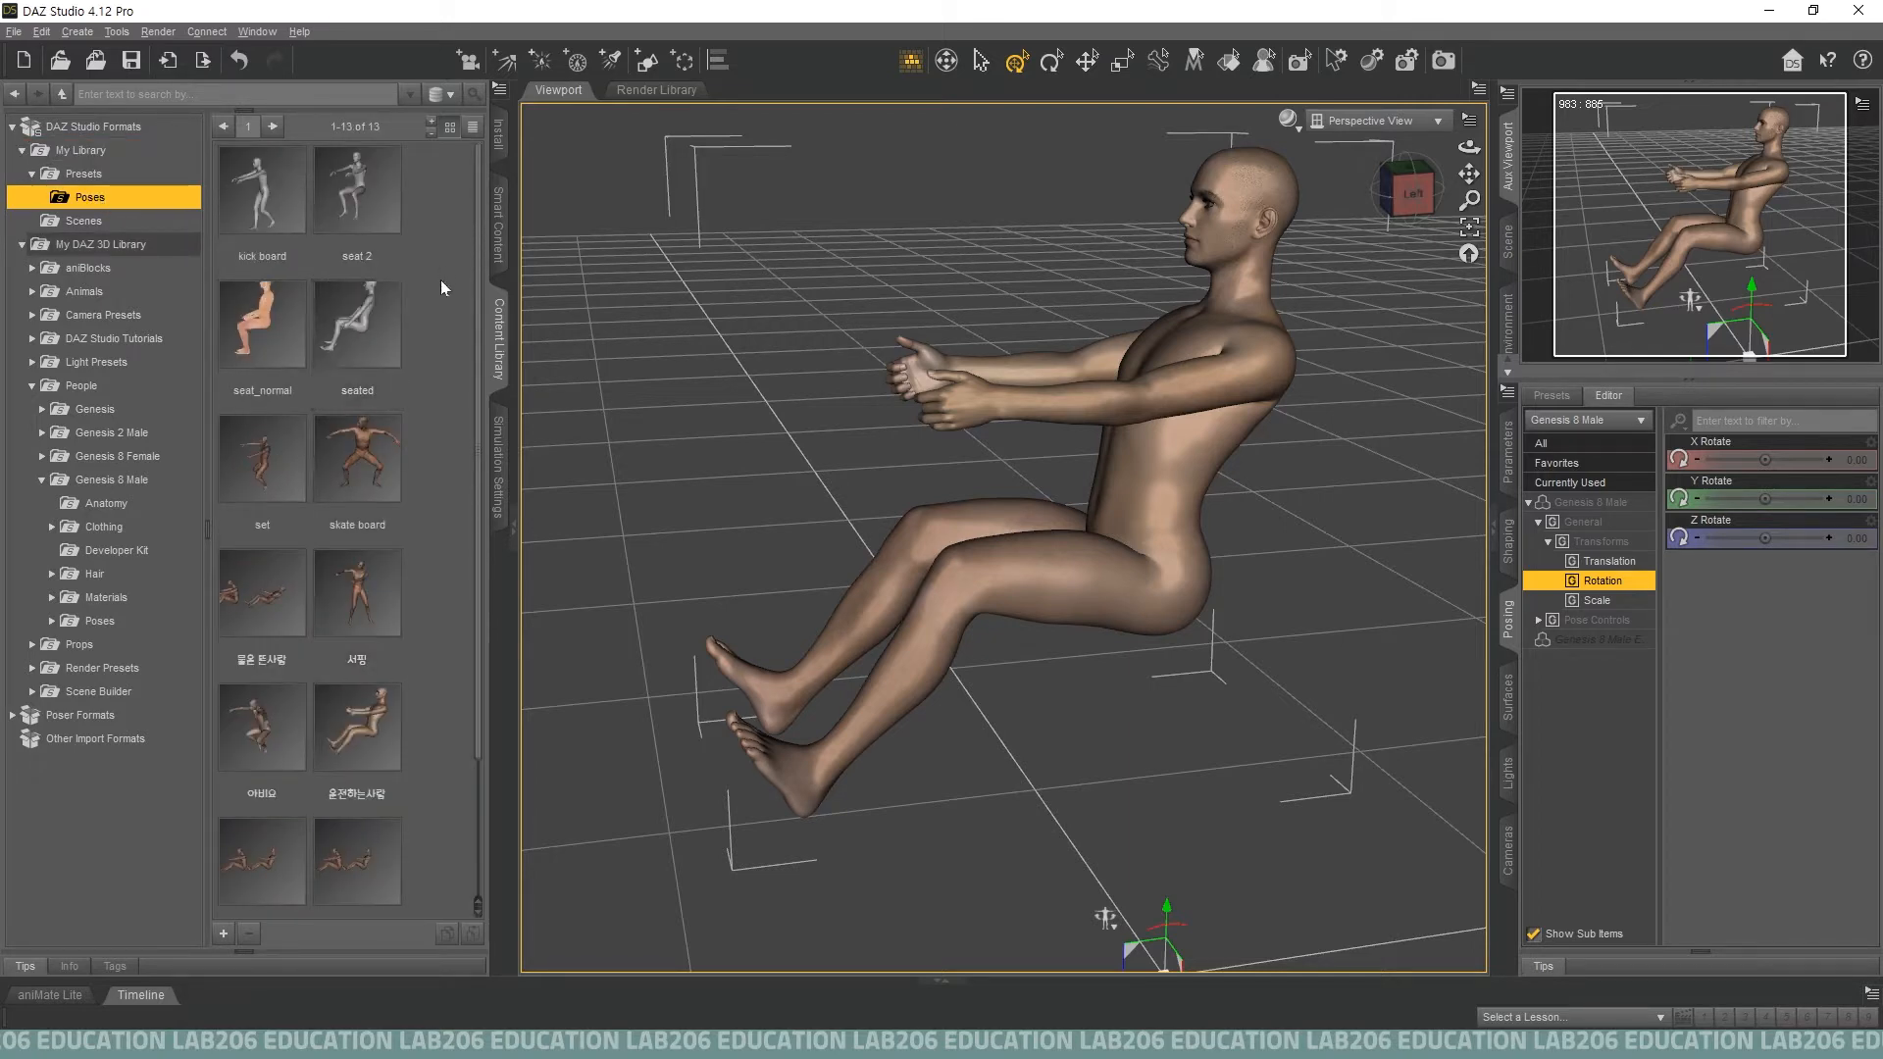
scroll(436, 451, "down", 1)
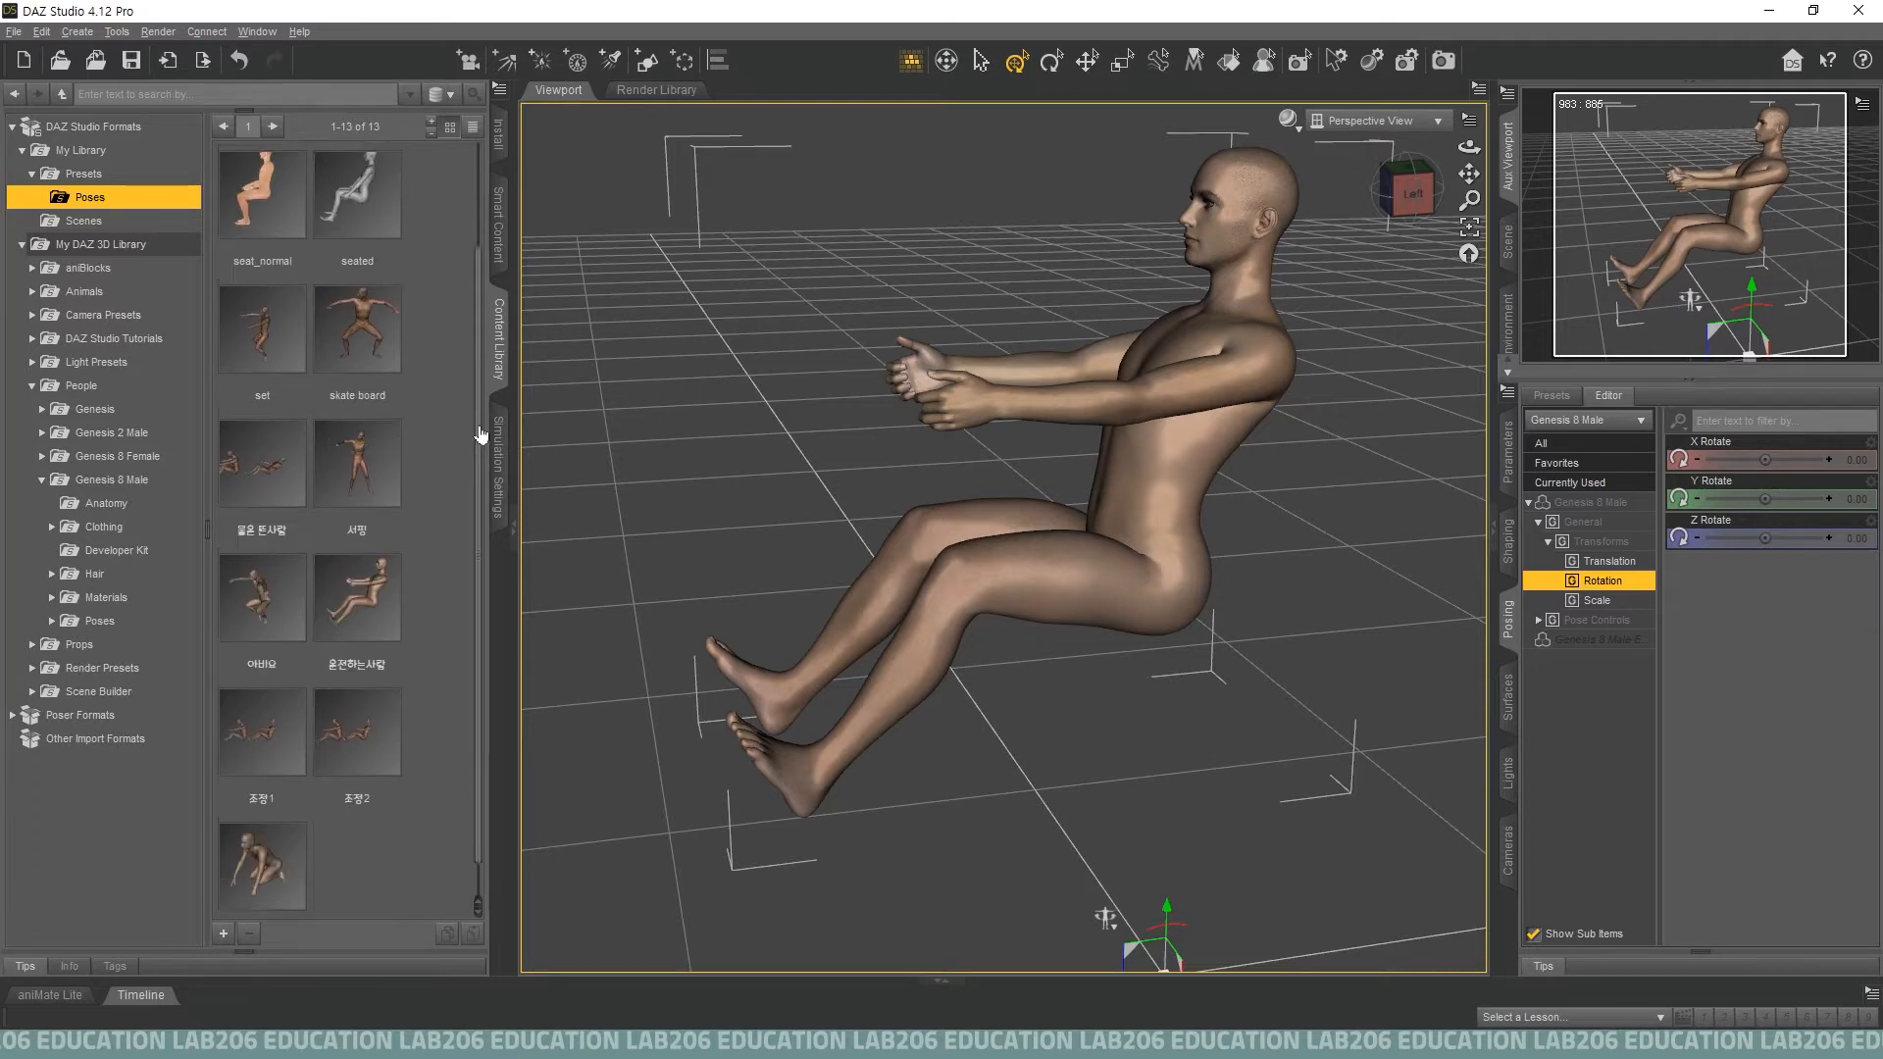
left_click(365, 574)
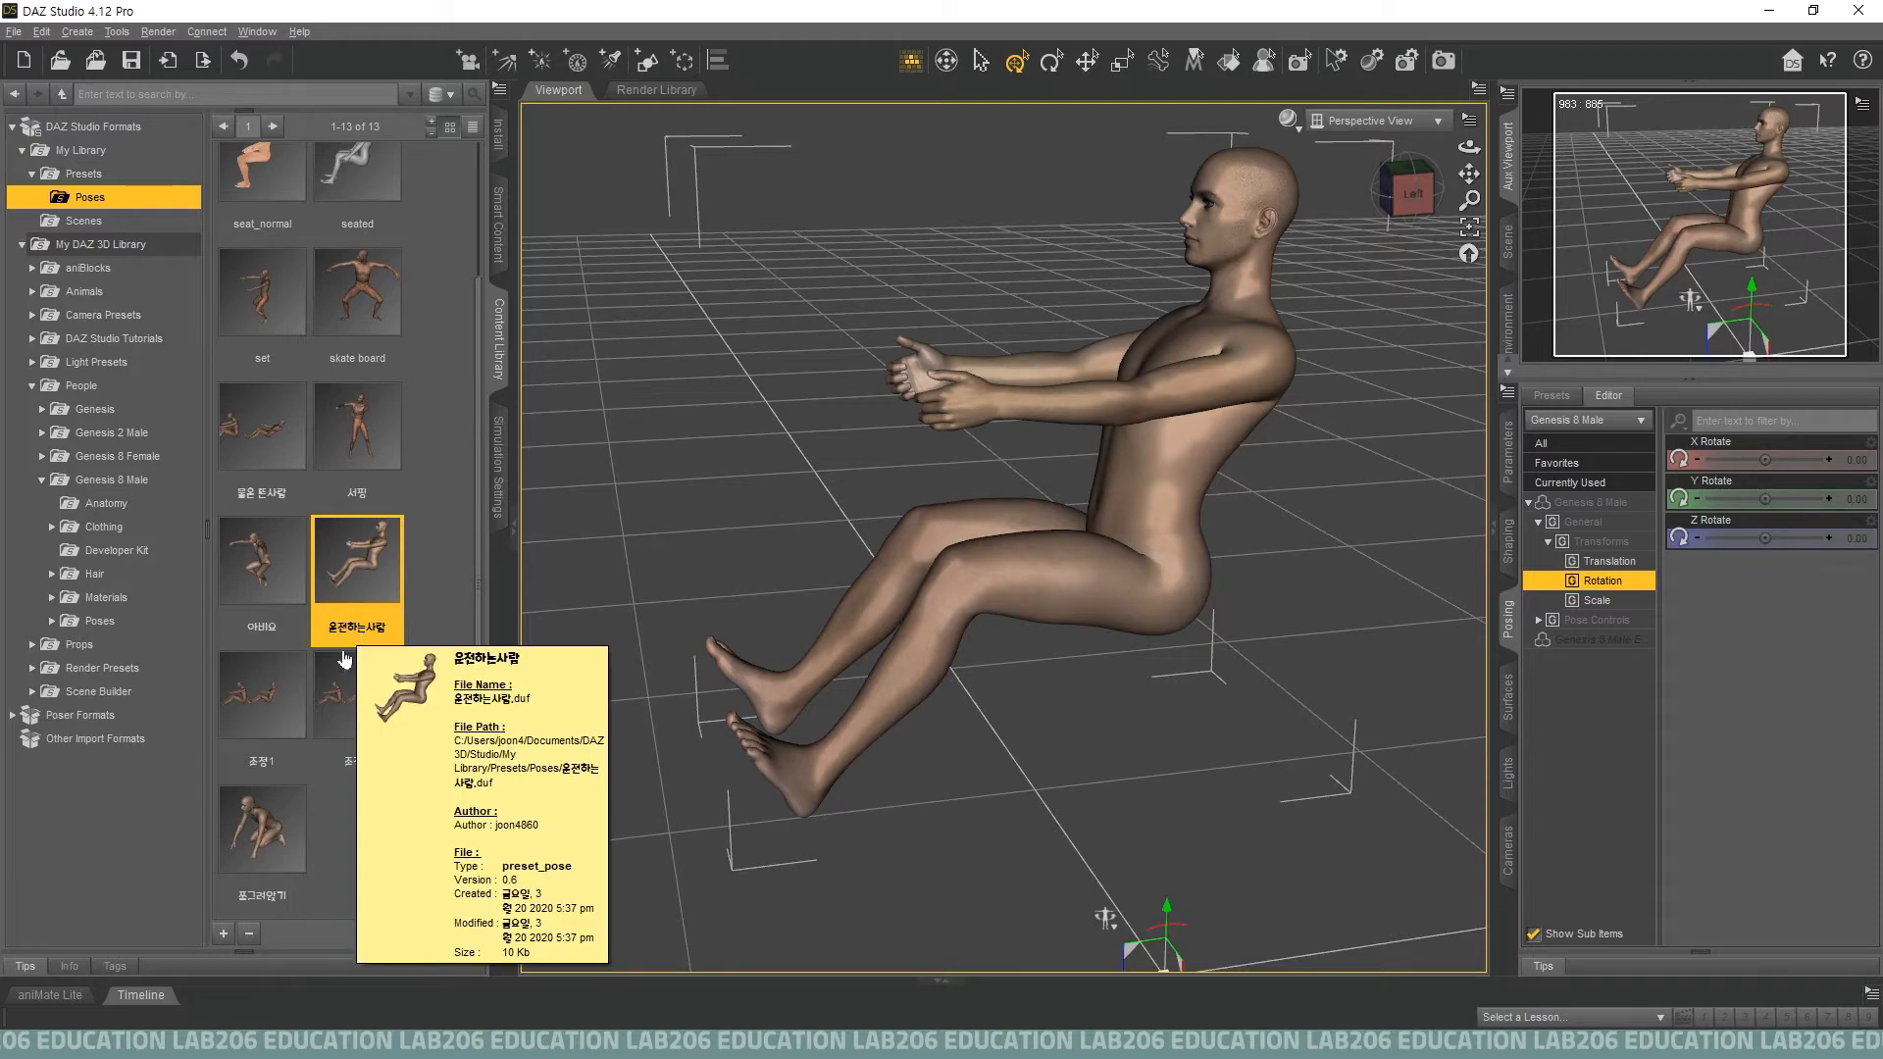
Delete the seated figure from the scene and load a fresh Genesis 8 Basic Male.
left_click(677, 530)
left_click(1167, 469)
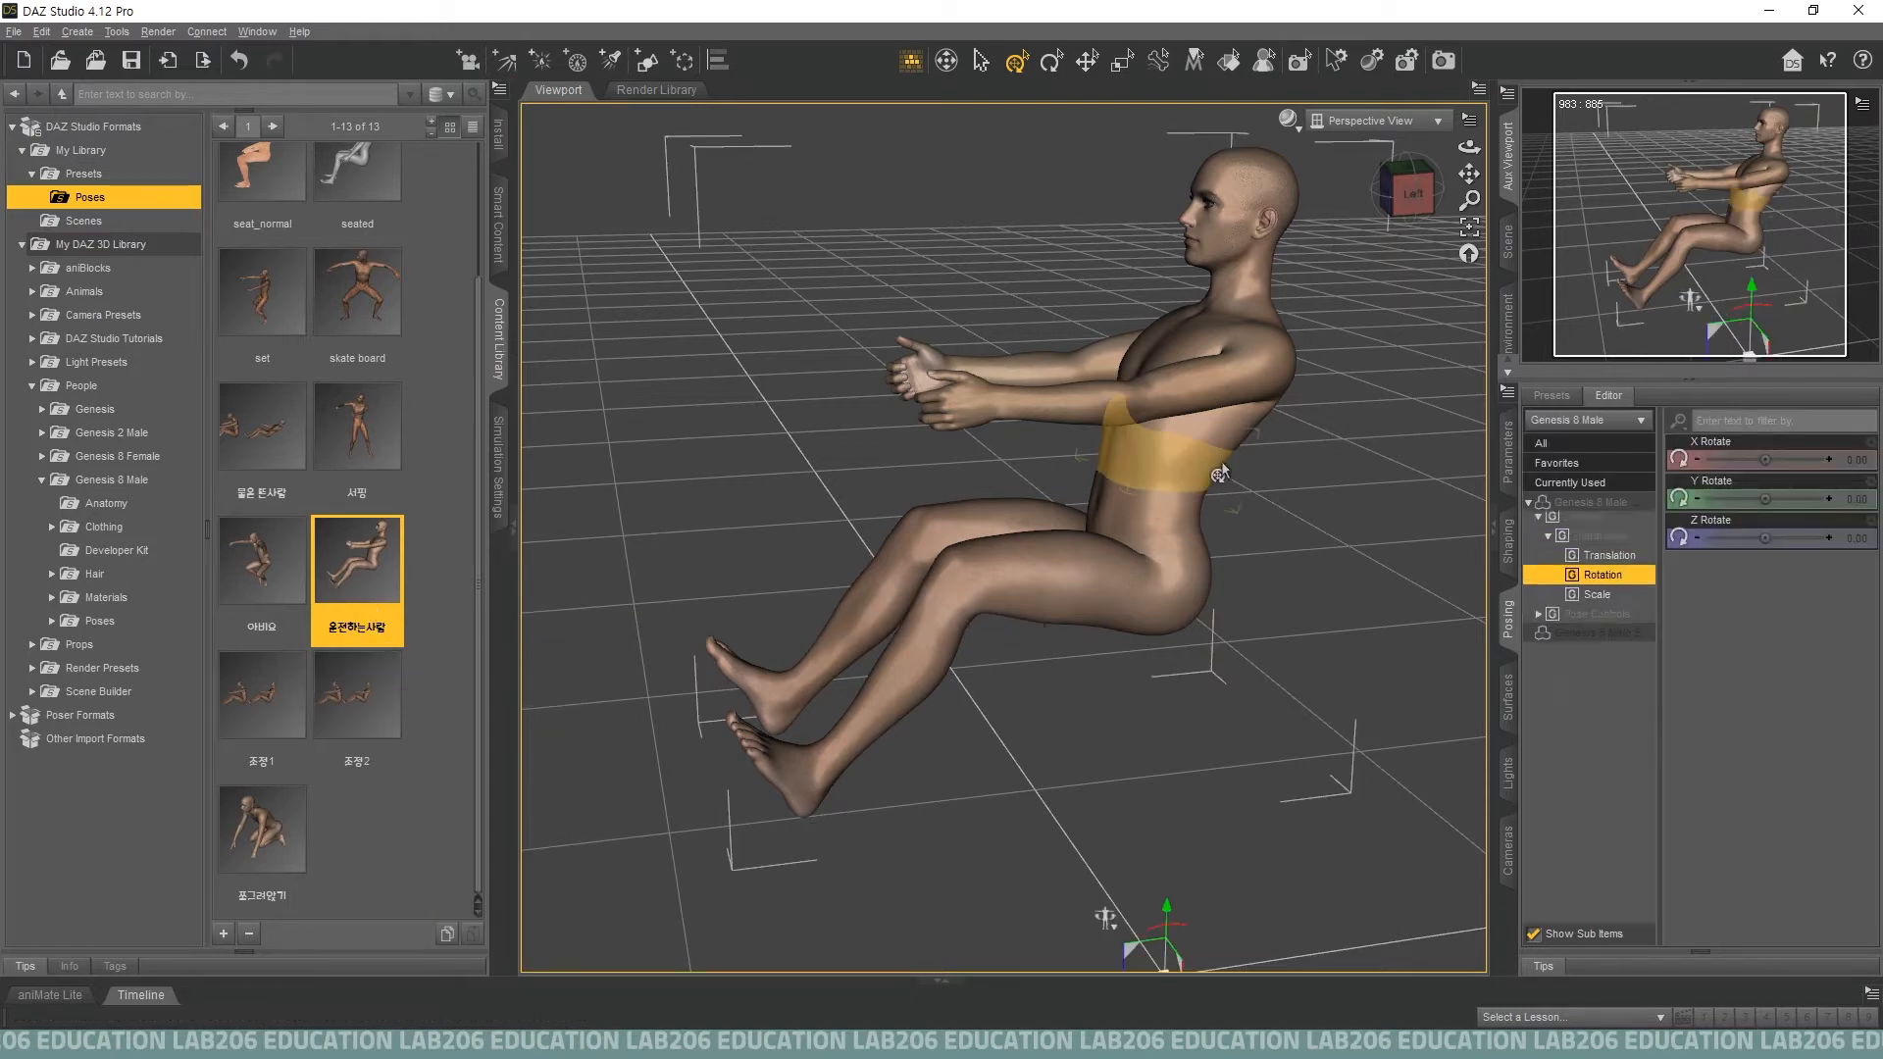
key("Delete")
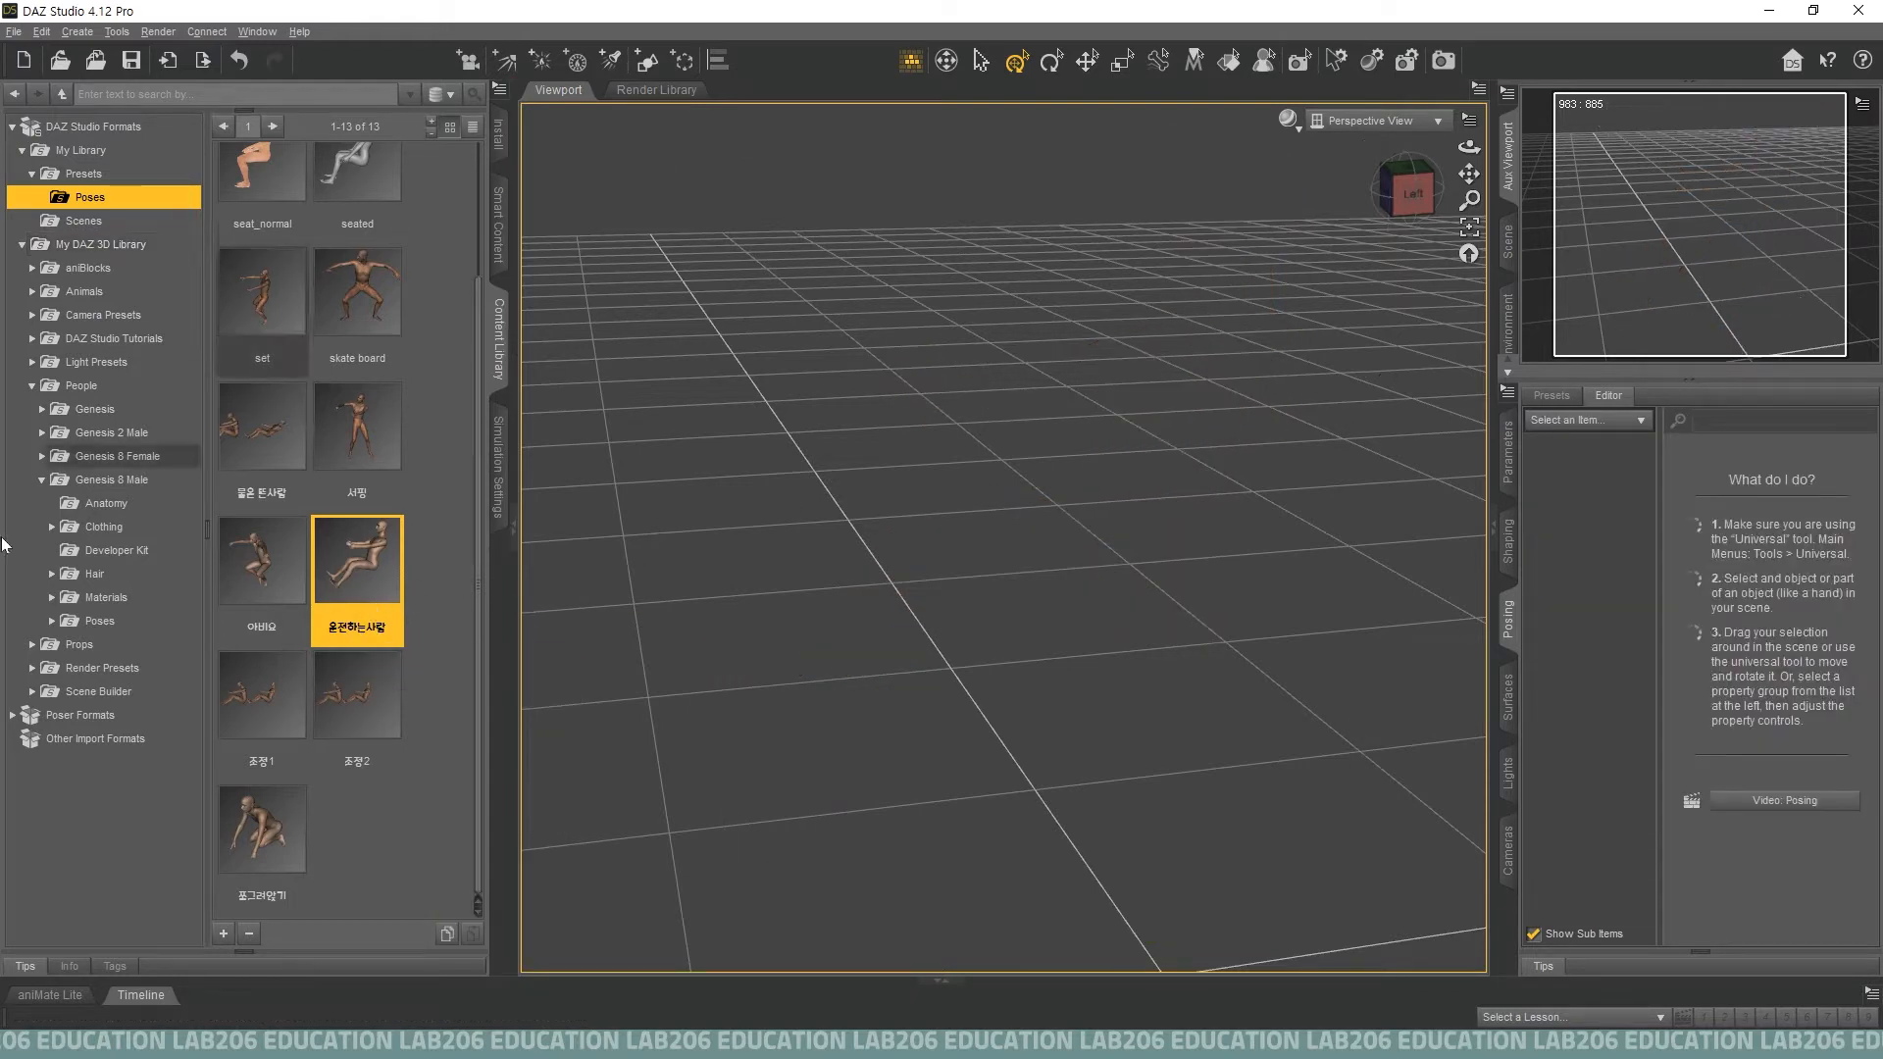
left_click(177, 482)
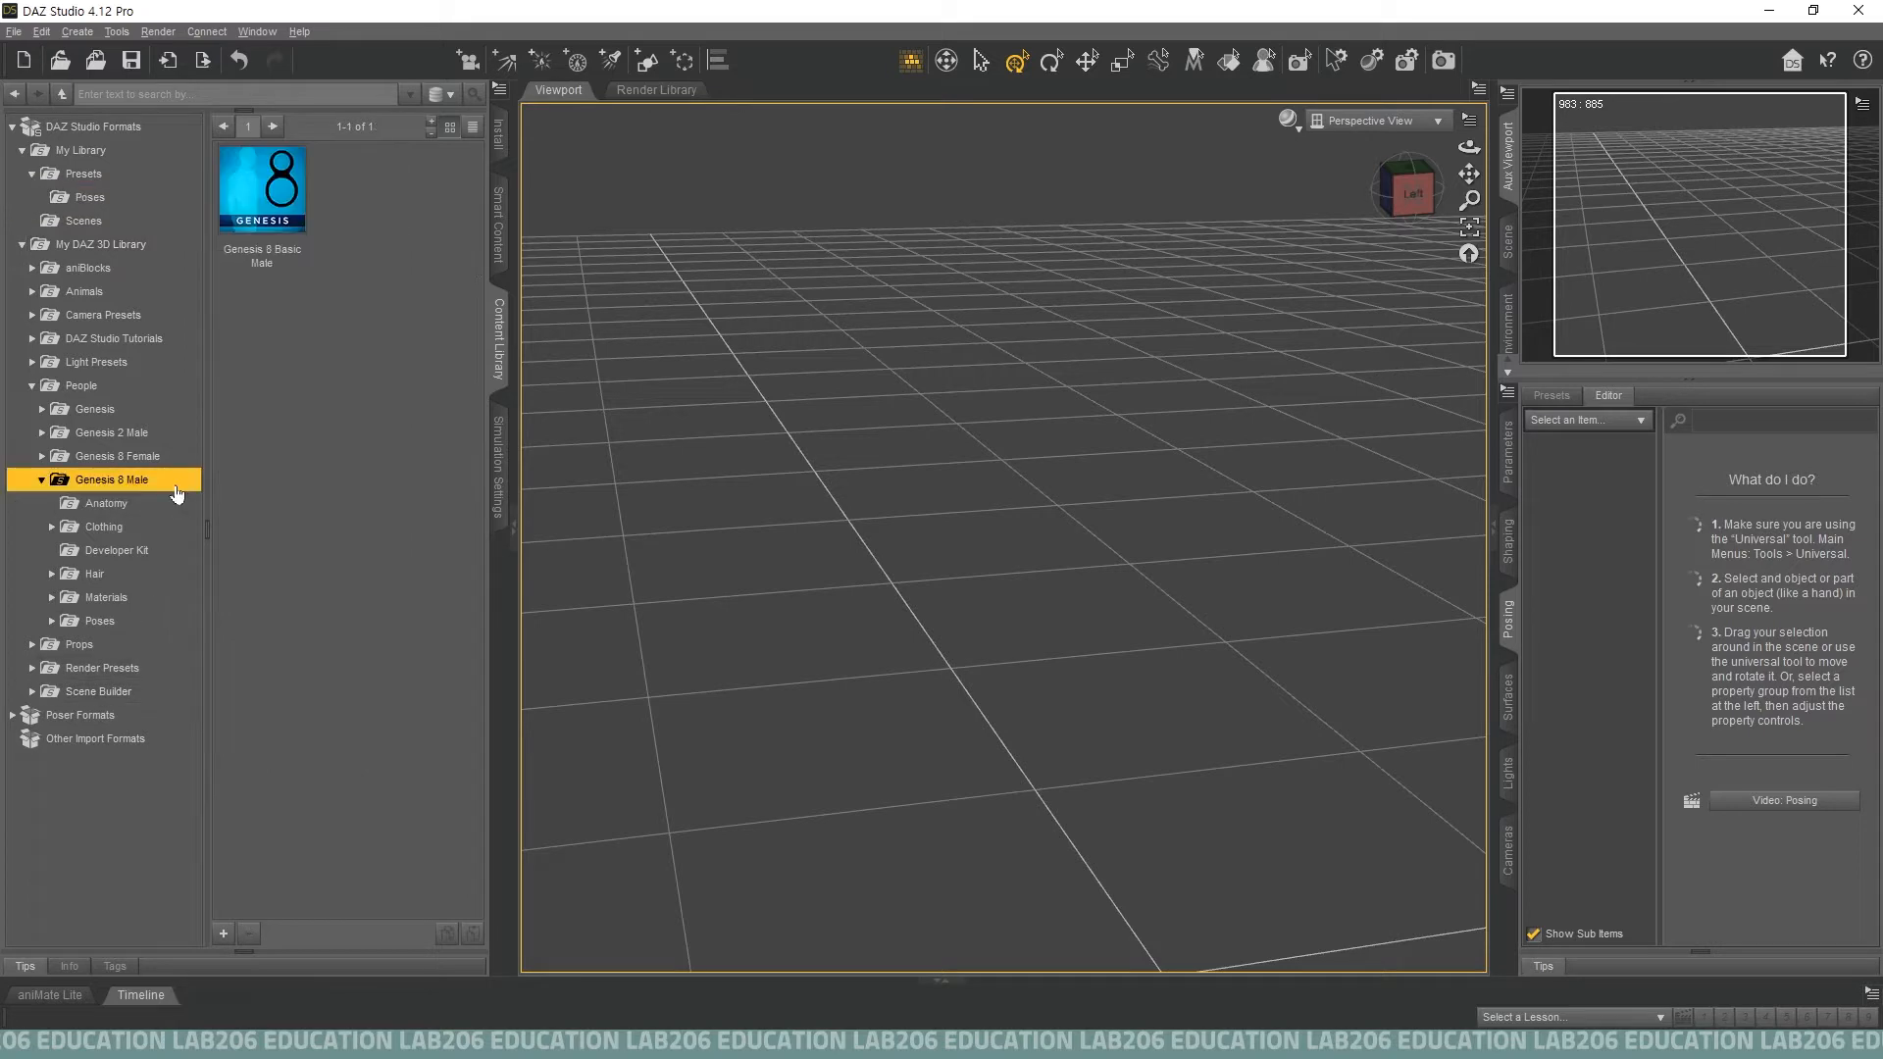
double_click(262, 191)
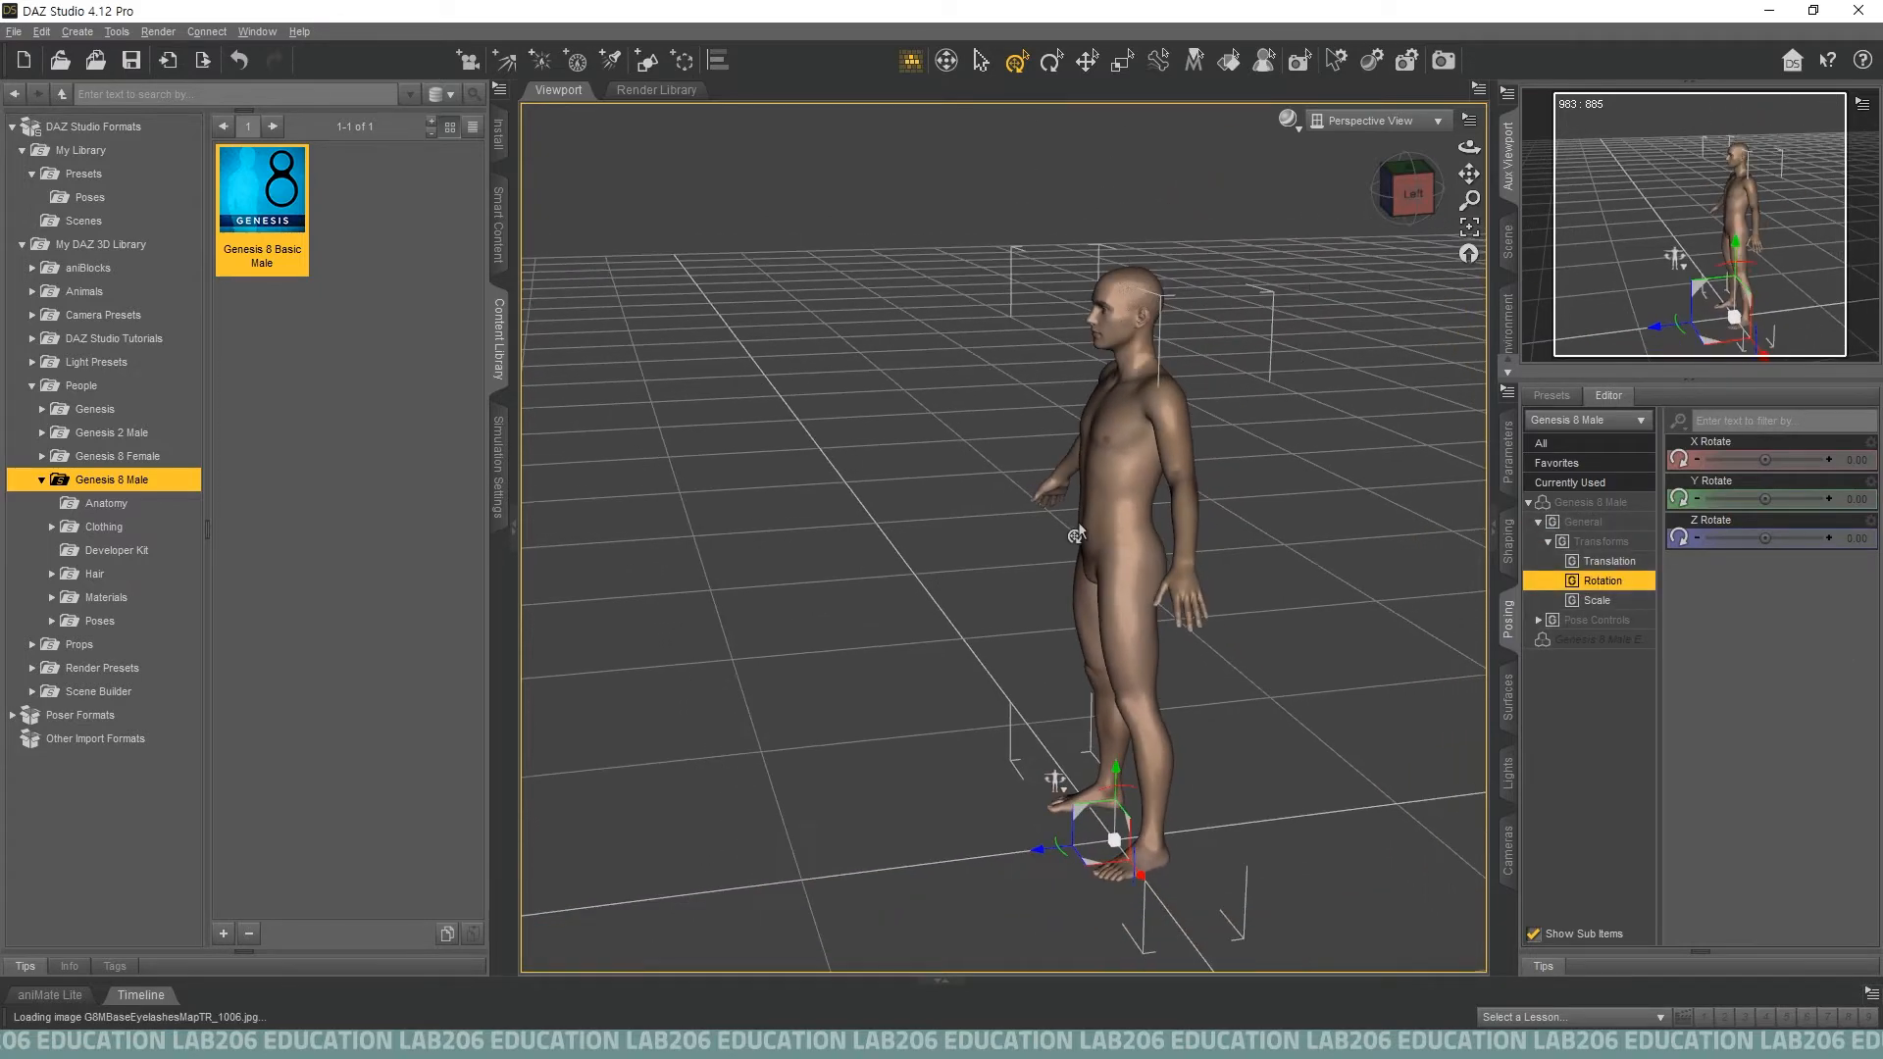
Apply the 운전하는사람 pose preset to the new standing figure and leave the whole figure selected.
left_click(108, 197)
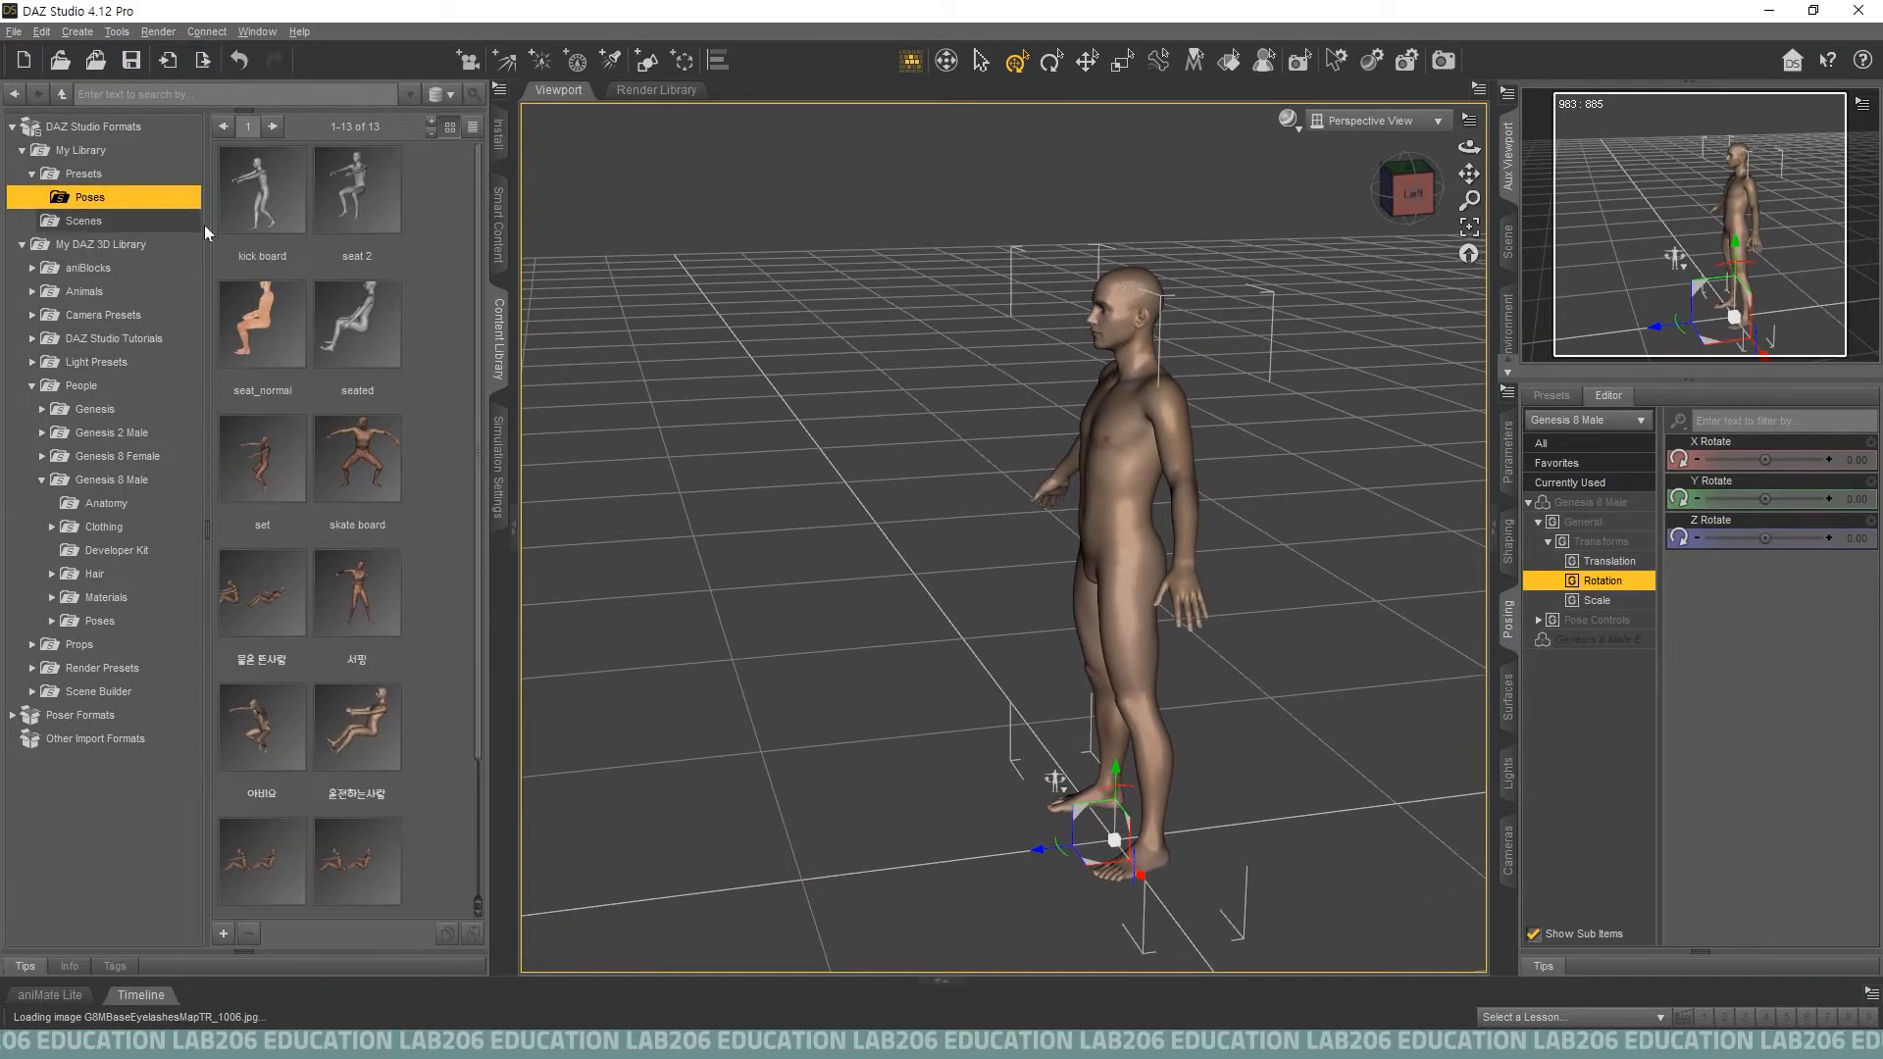
left_click(347, 712)
left_click_drag(349, 749, 1135, 516)
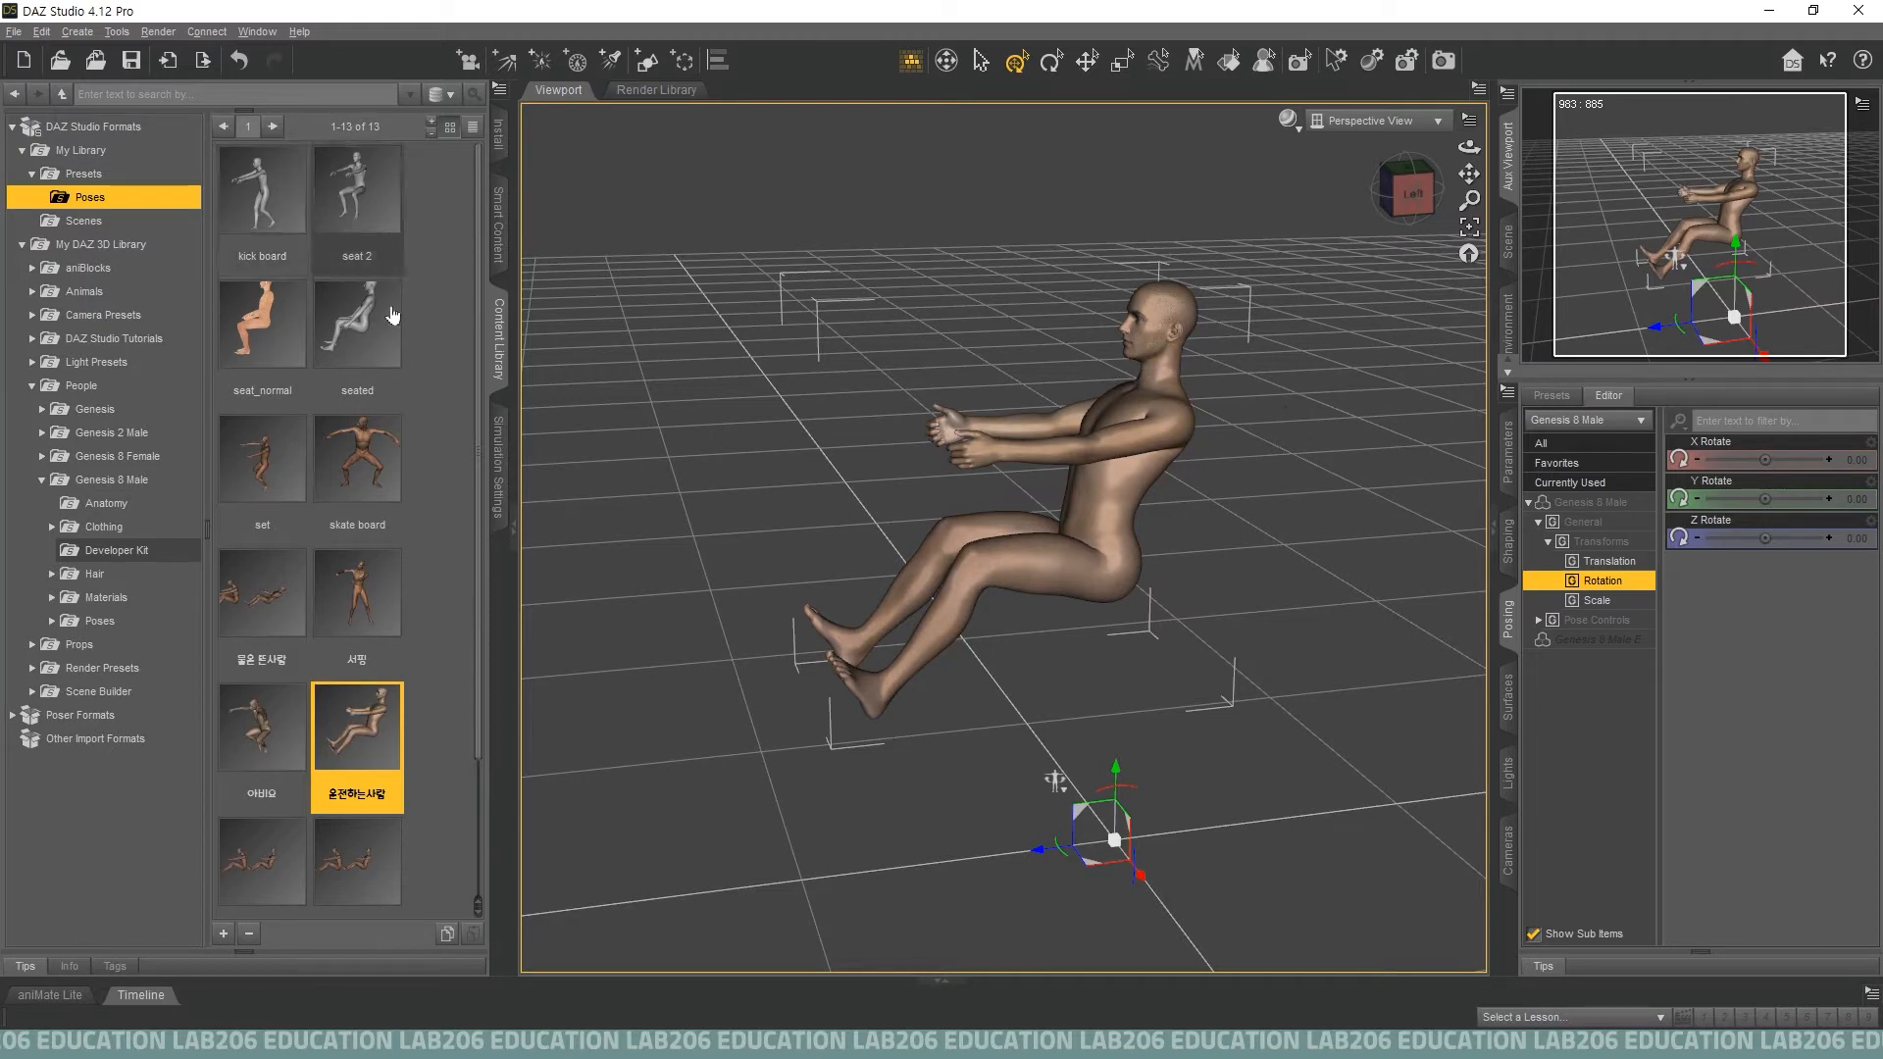
left_click(754, 531)
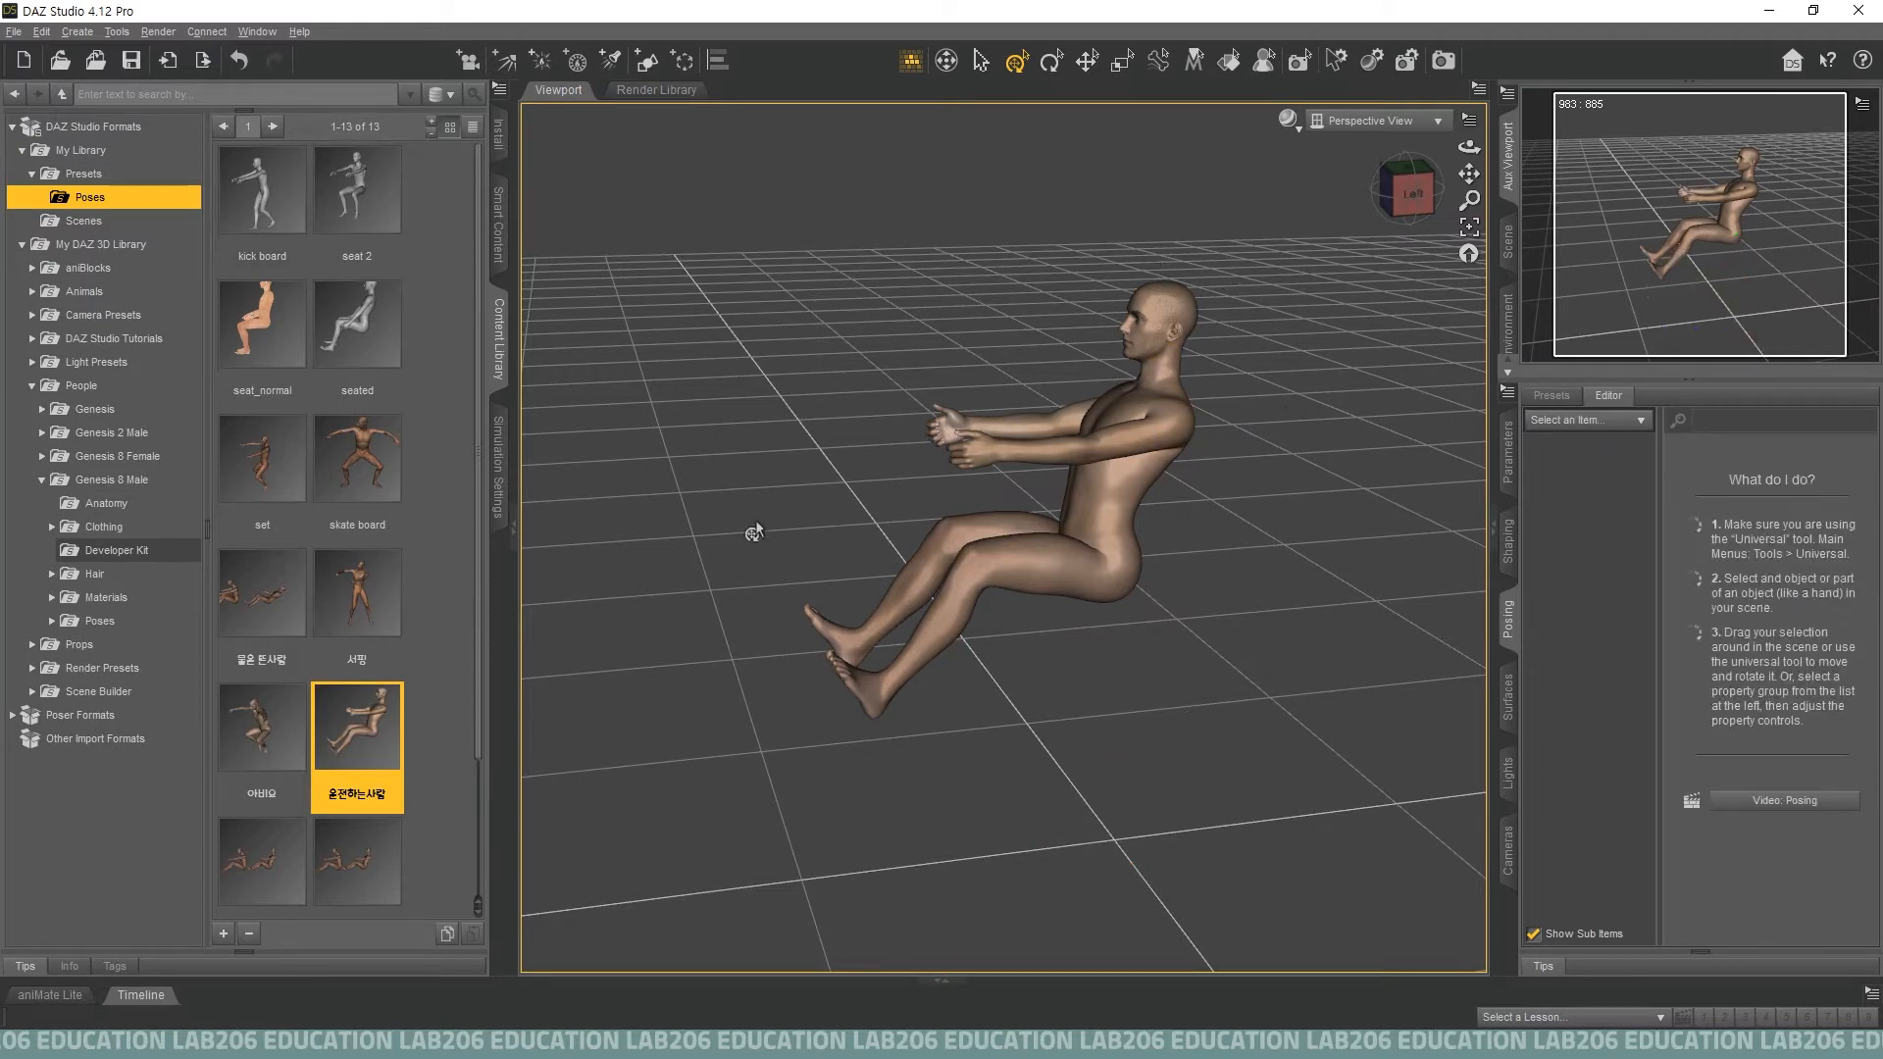
left_click(1184, 517)
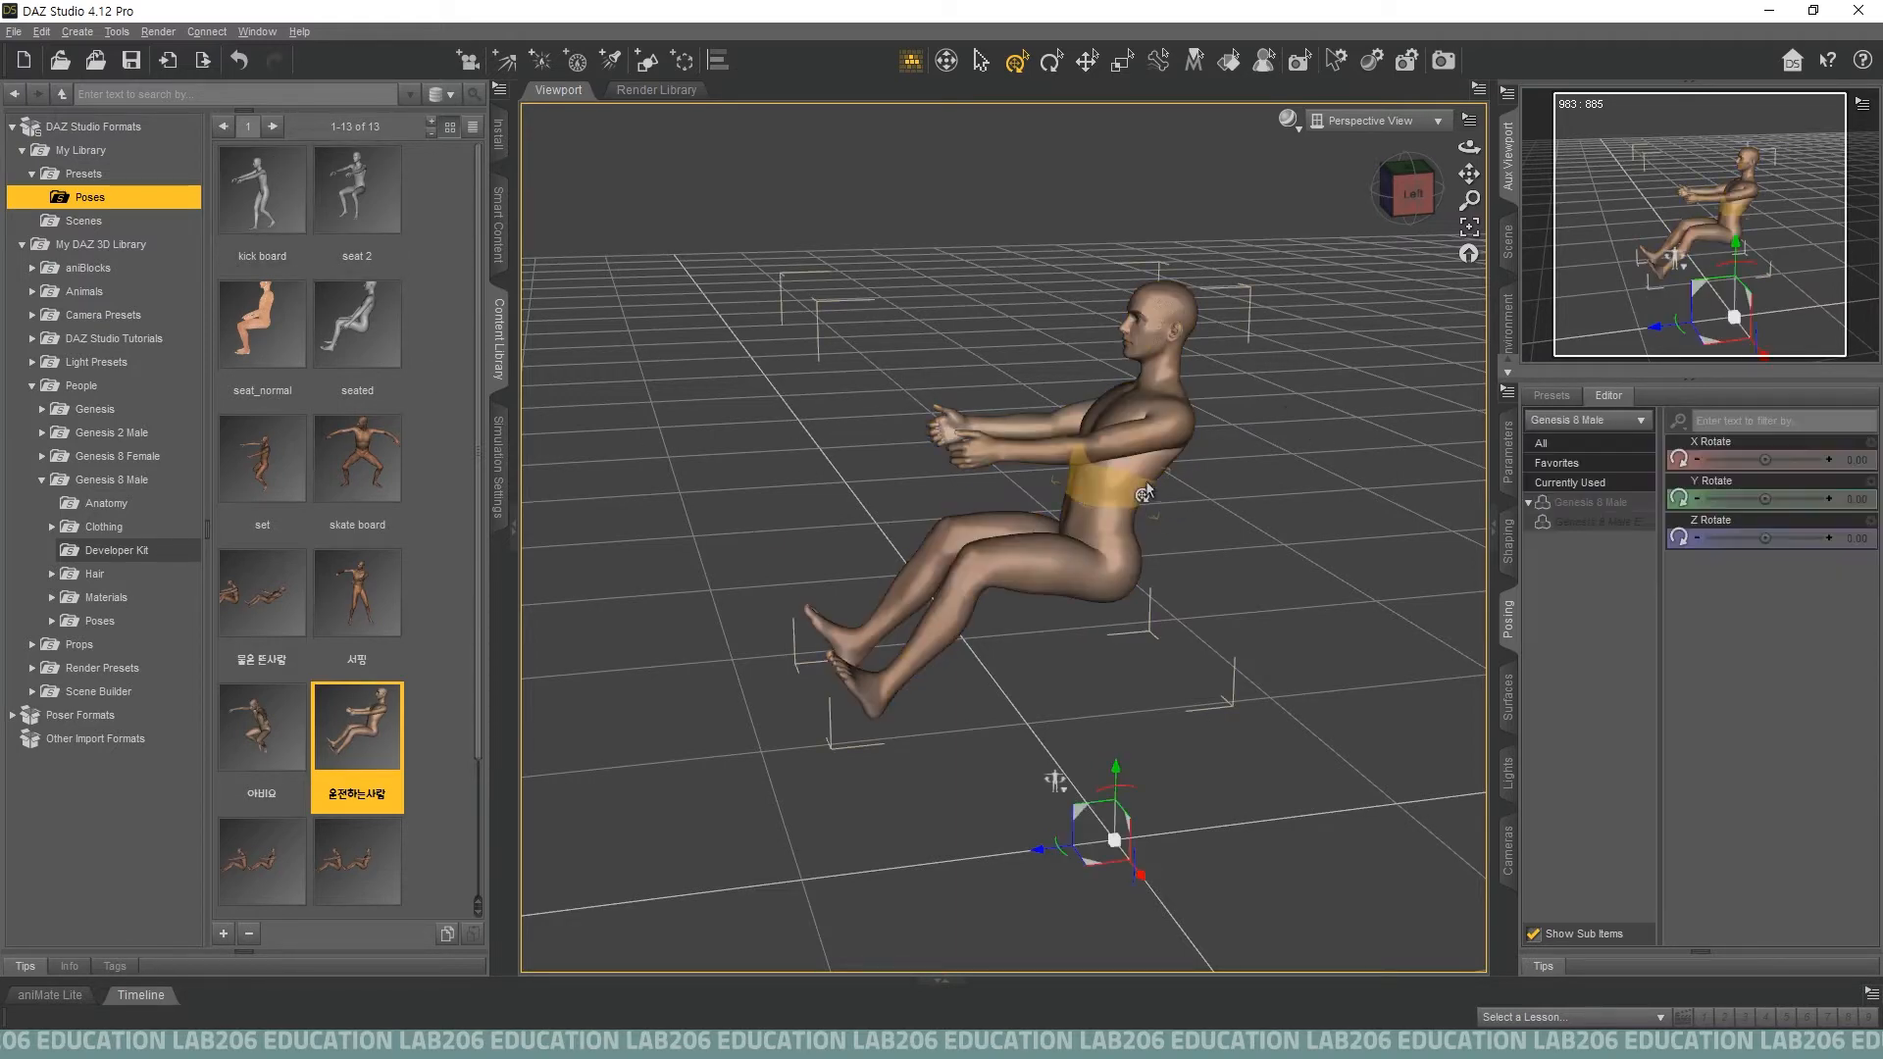
left_click(15, 31)
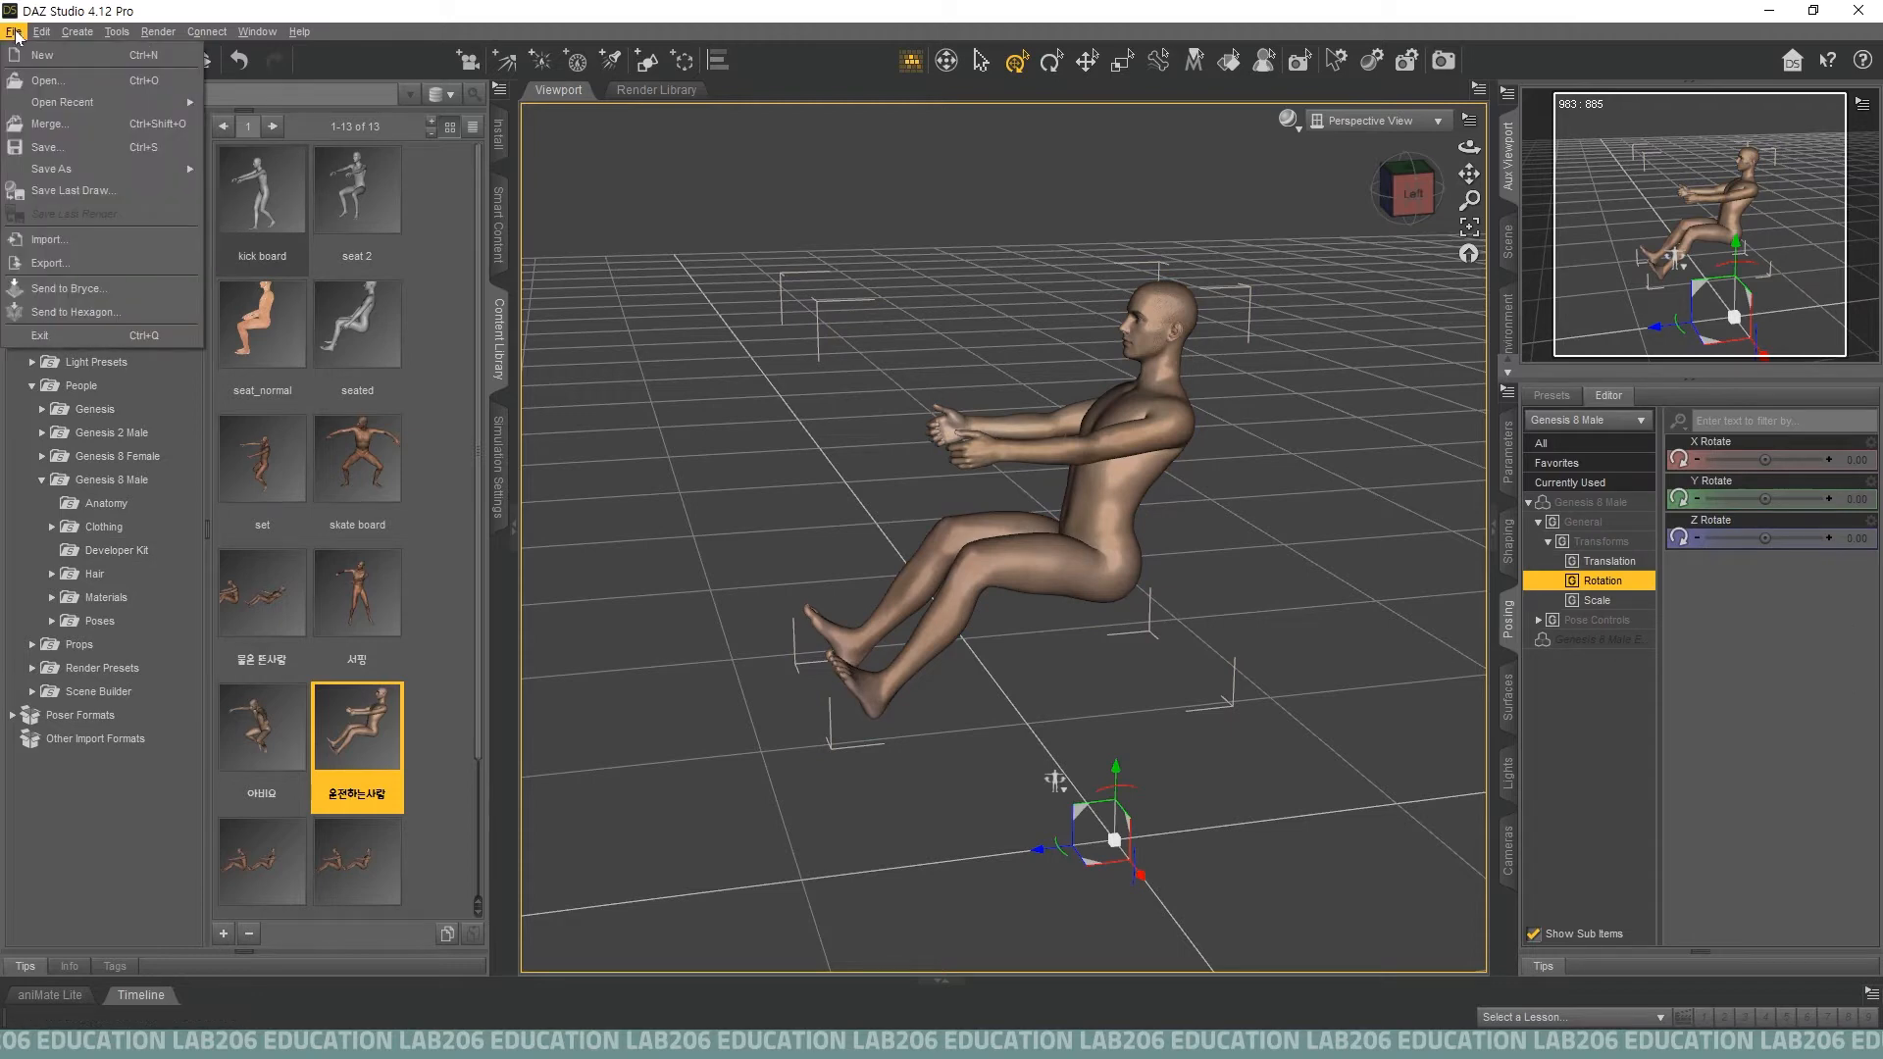
left_click(140, 148)
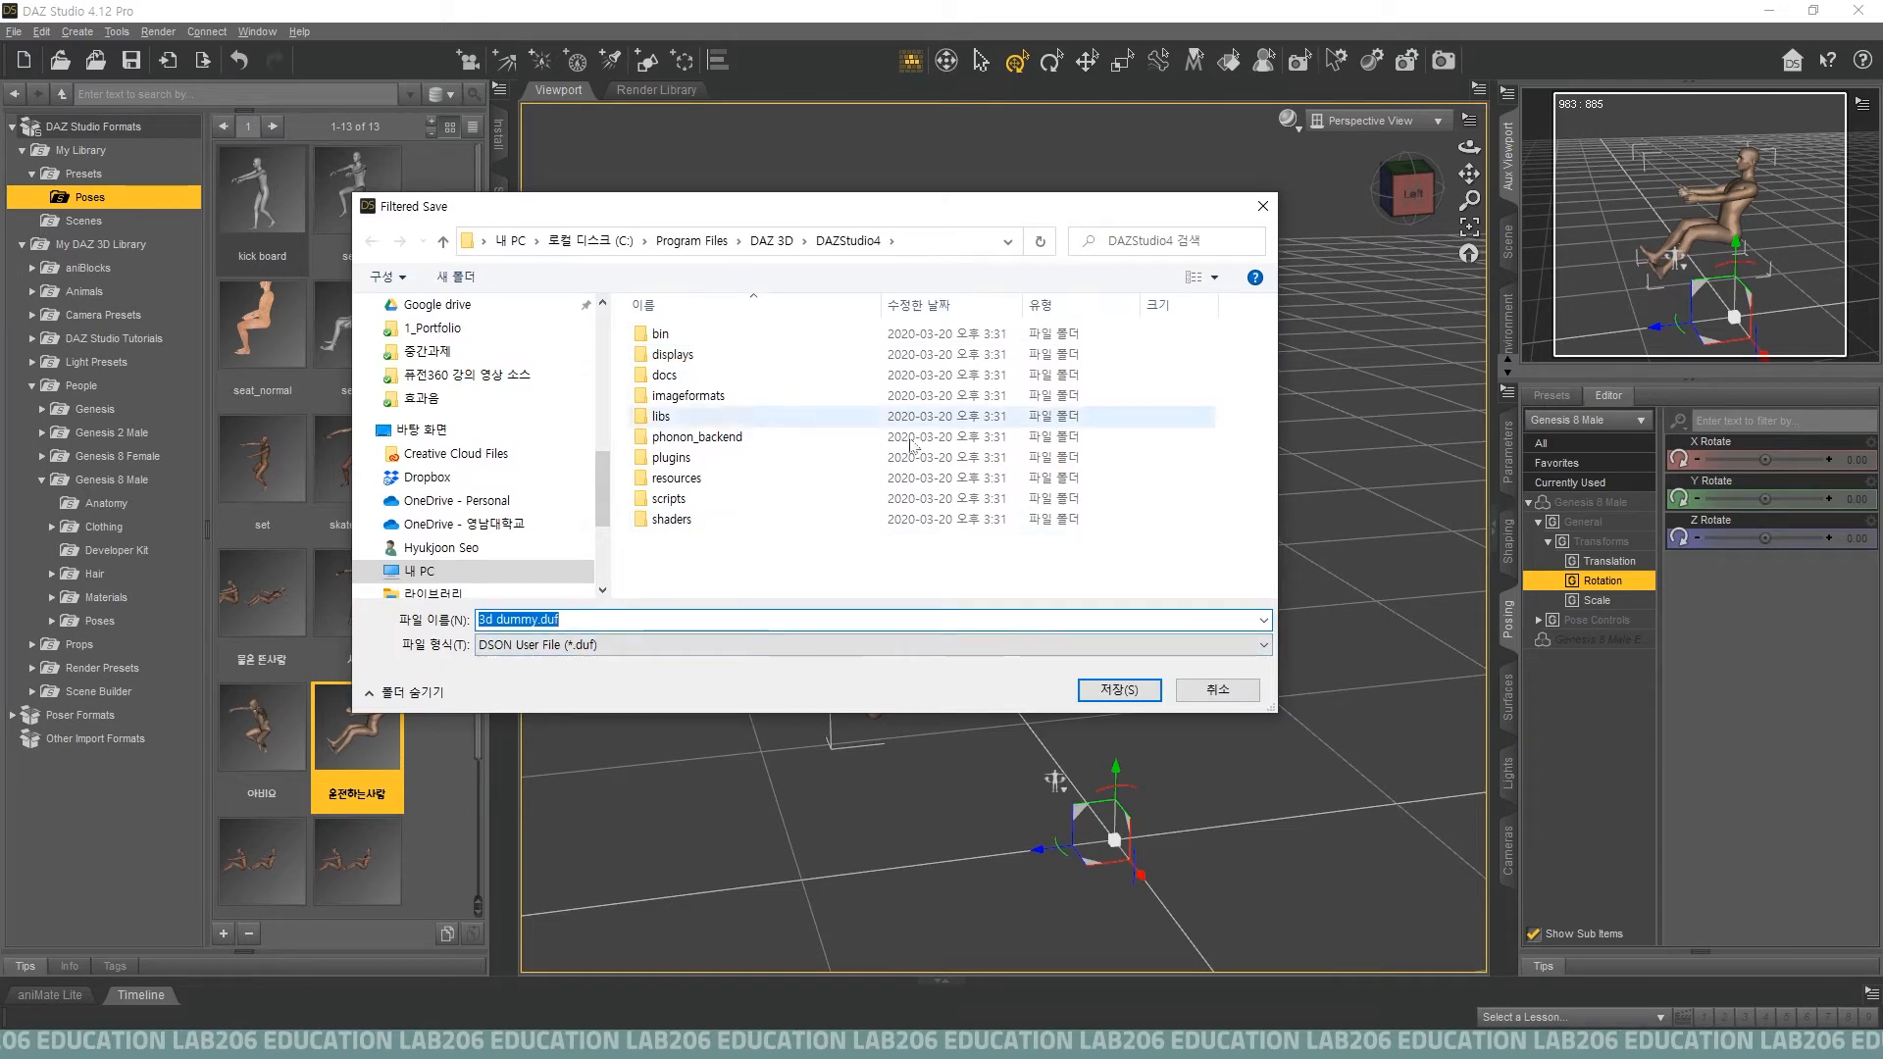
left_click(1201, 696)
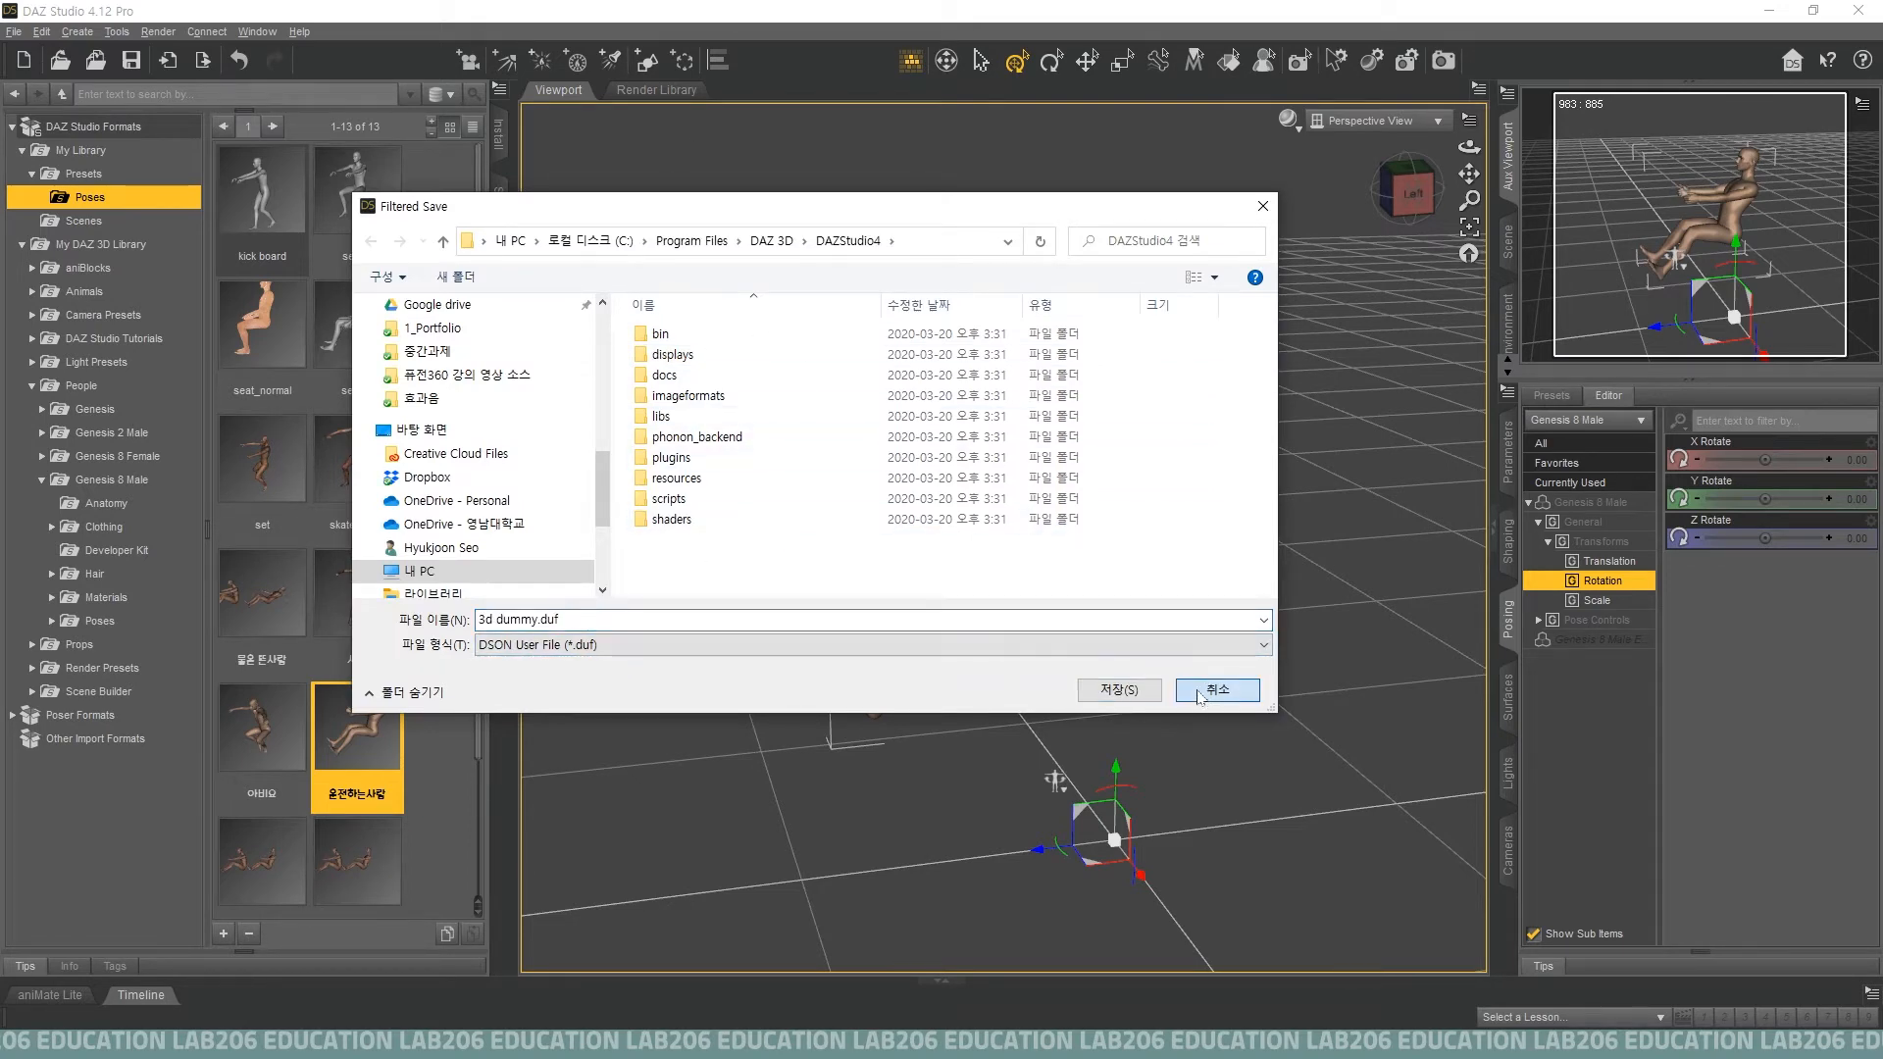
left_click(863, 648)
left_click(863, 651)
left_click(1251, 700)
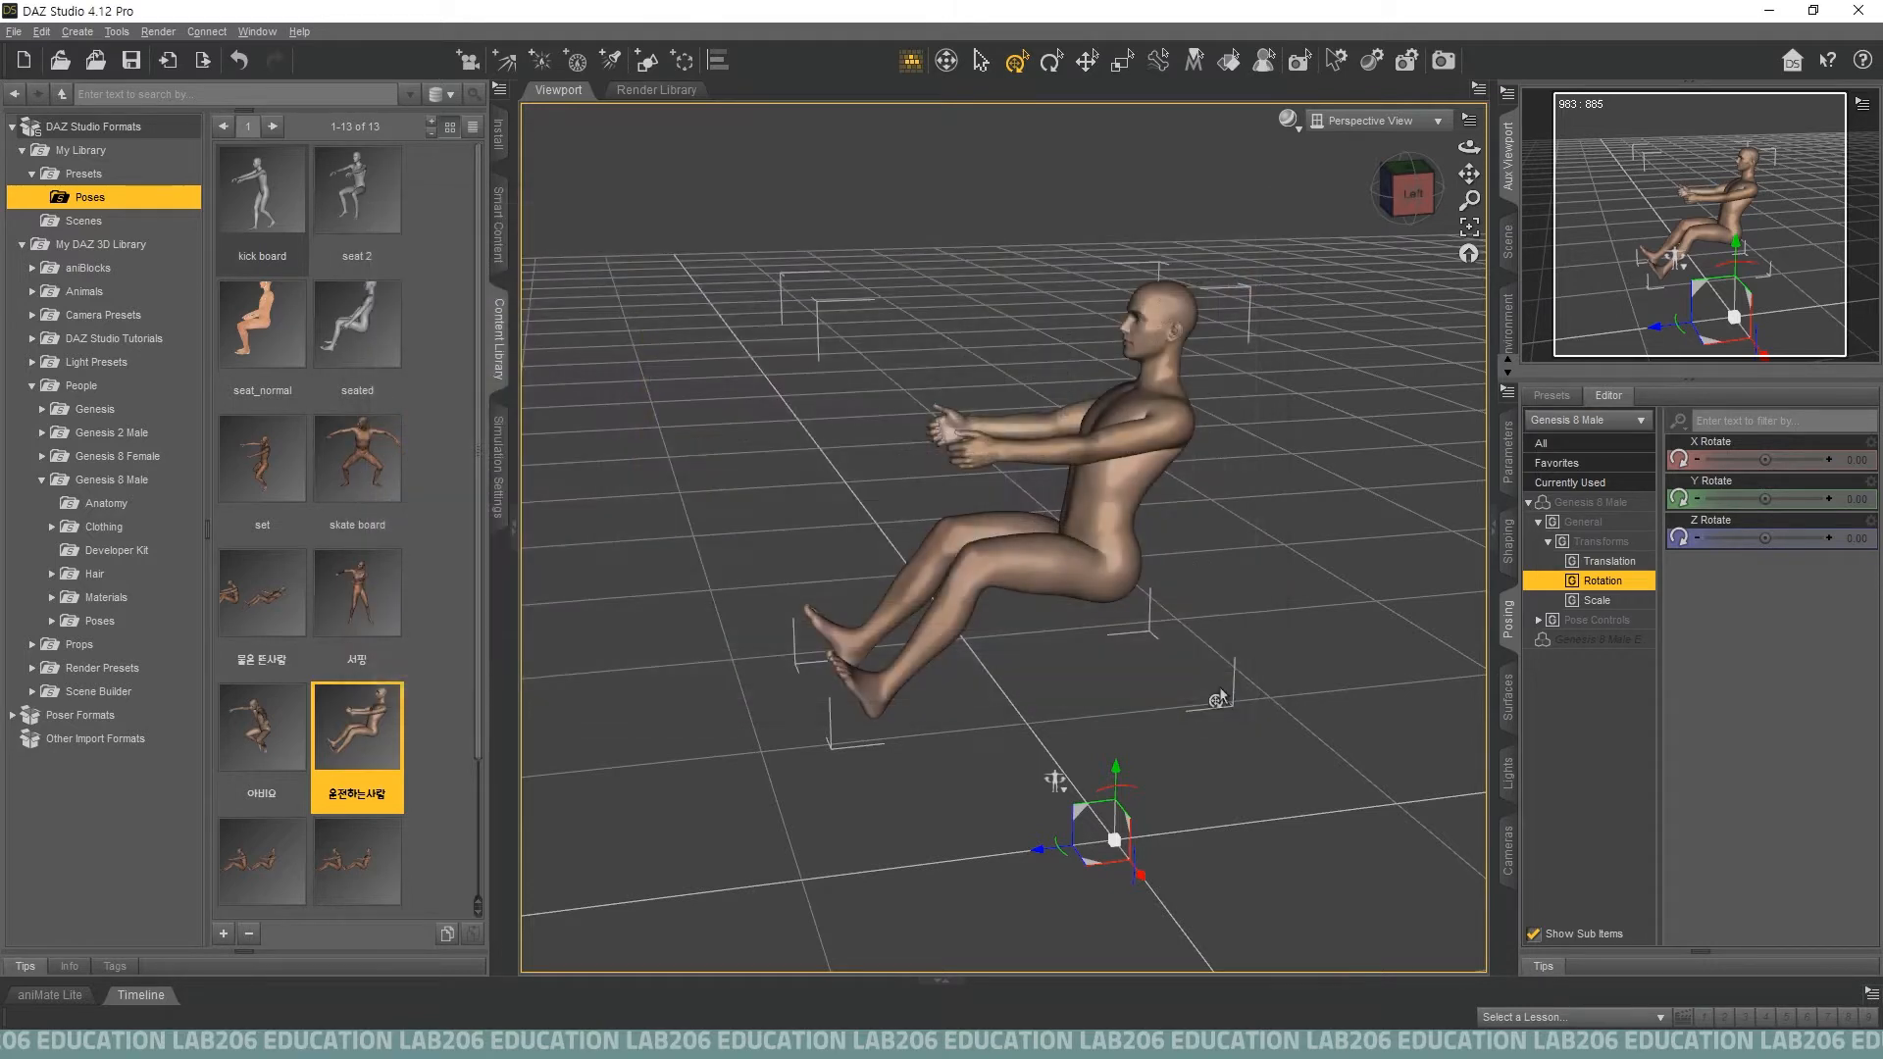
left_click(13, 31)
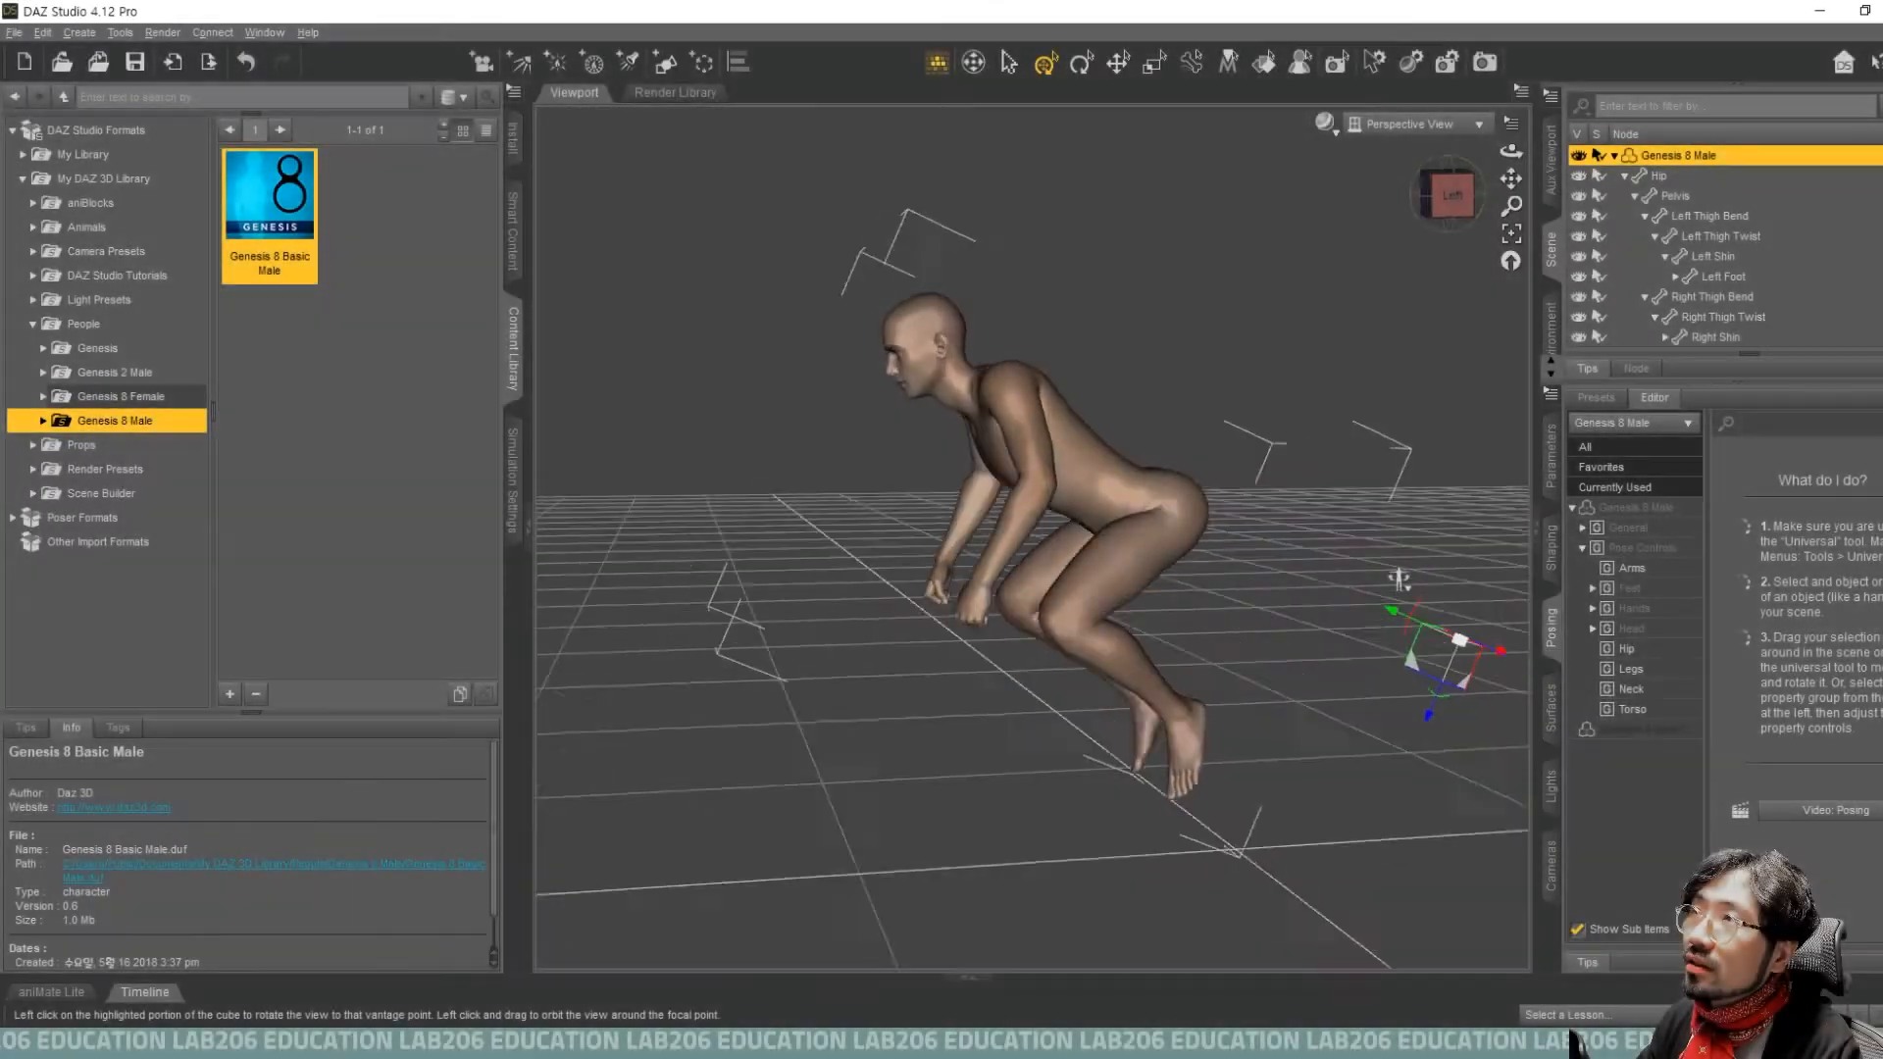
Examine the crouching figure's pose from the side and the front, and clear the selection.
mouse_move(1447, 193)
left_mouse_down()
mouse_move(1439, 147)
mouse_move(1495, 175)
mouse_move(1397, 194)
mouse_move(1495, 186)
mouse_move(1408, 196)
mouse_move(1448, 213)
left_mouse_up()
scroll(1109, 632, "down", 1)
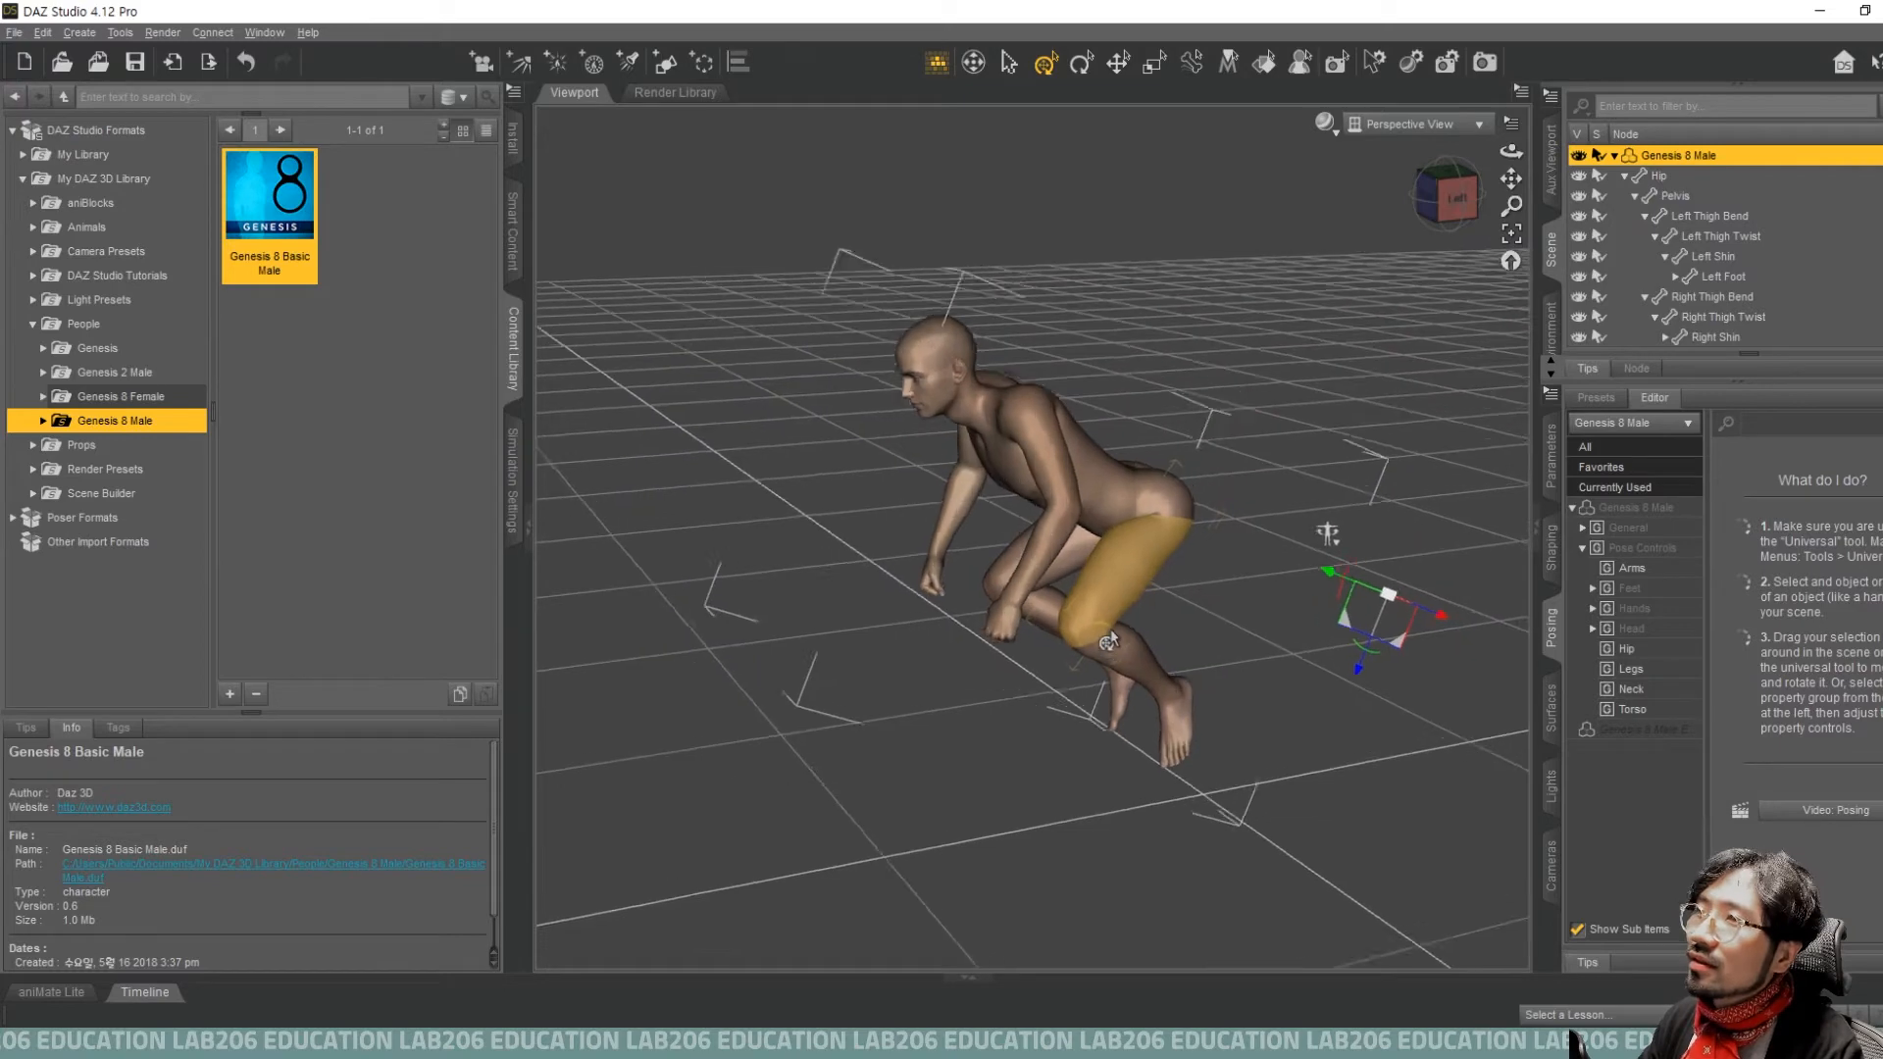
scroll(1111, 622, "up", 2)
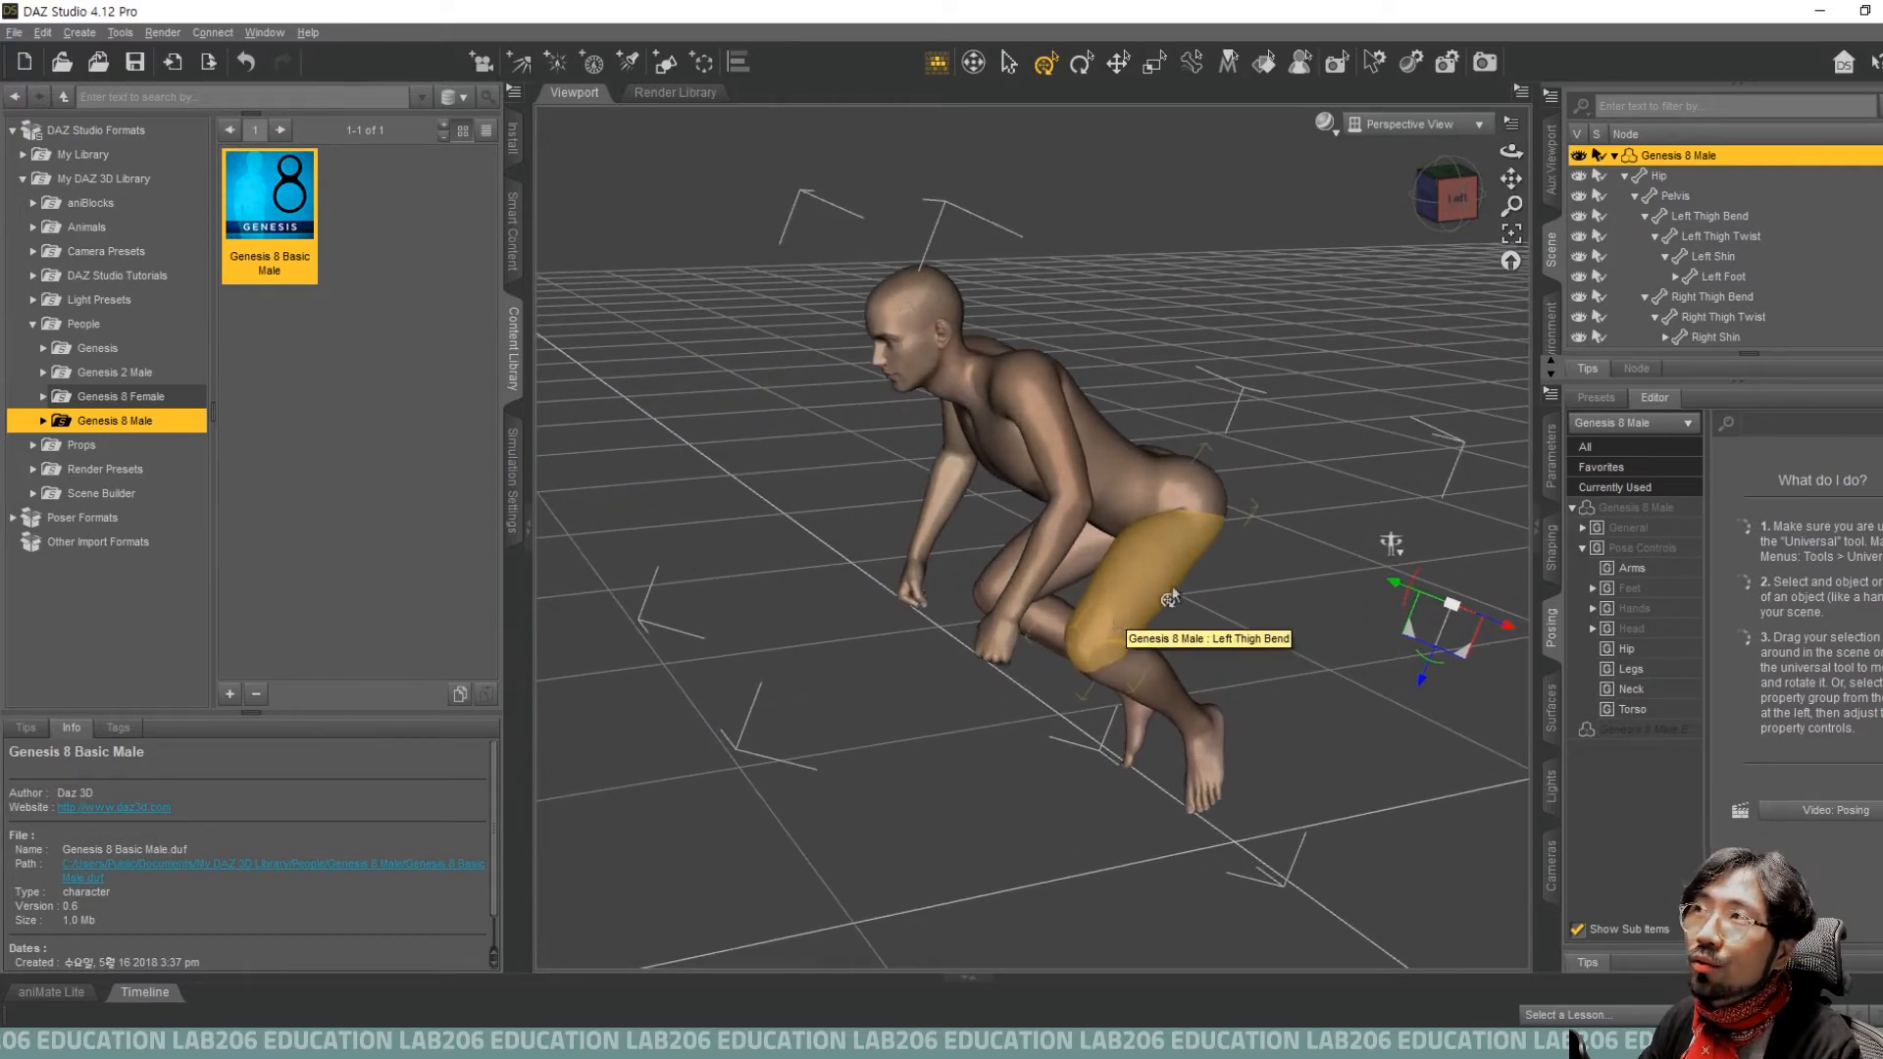
left_click_drag(1441, 202, 1451, 193)
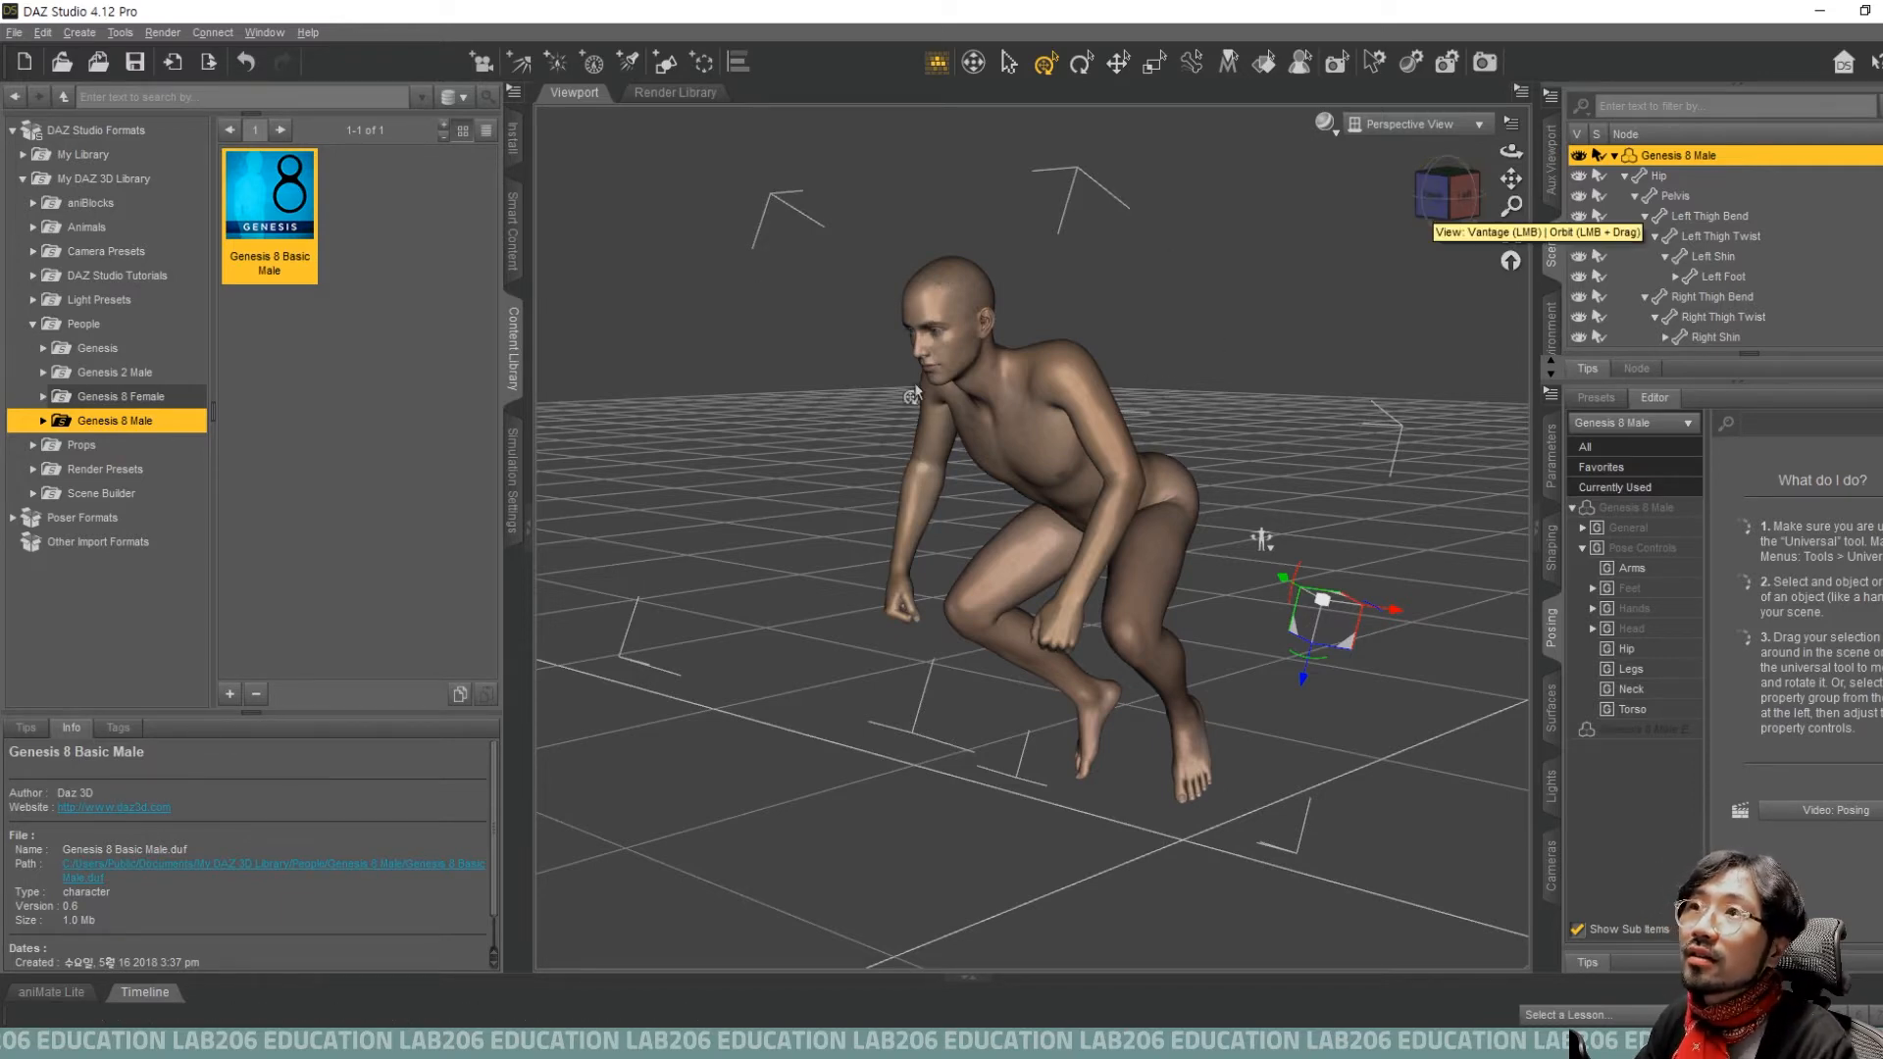
scroll(1322, 588, "down", 2)
scroll(1329, 620, "down", 1)
left_click(1418, 712)
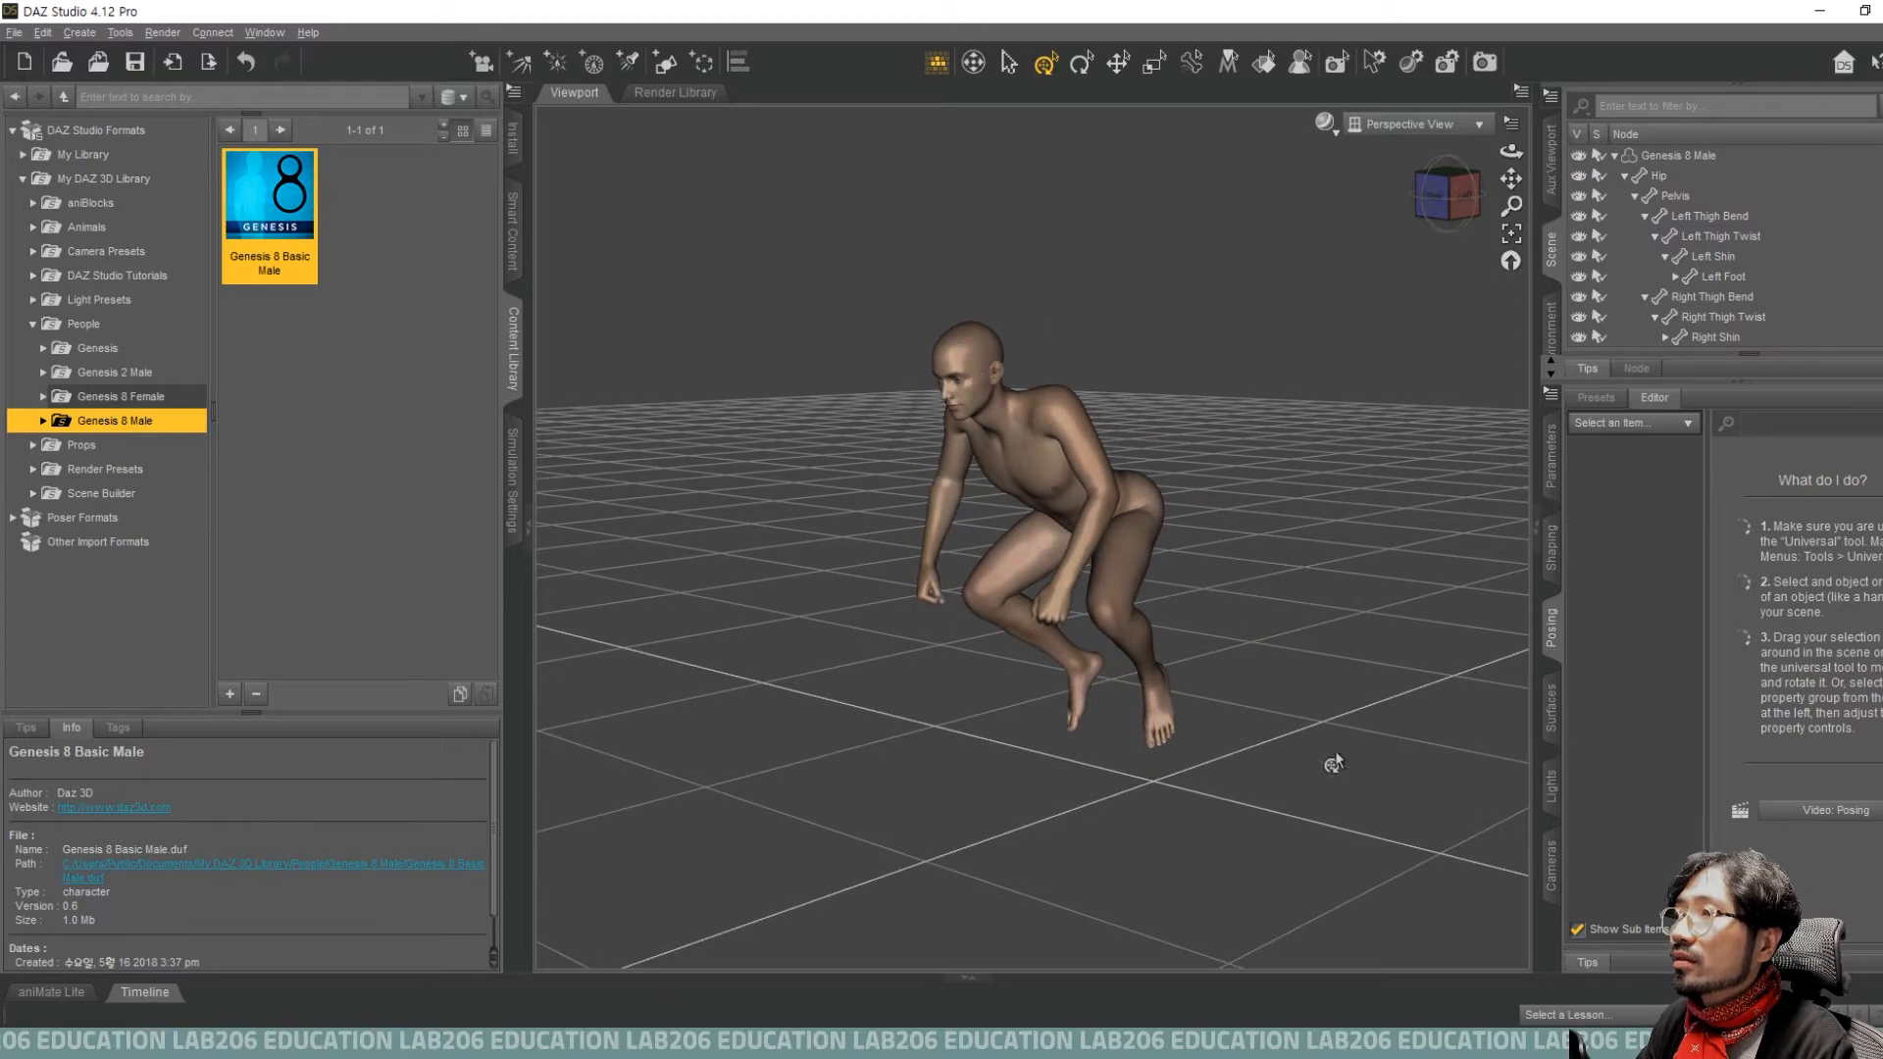
left_click(1045, 435)
left_click(842, 906)
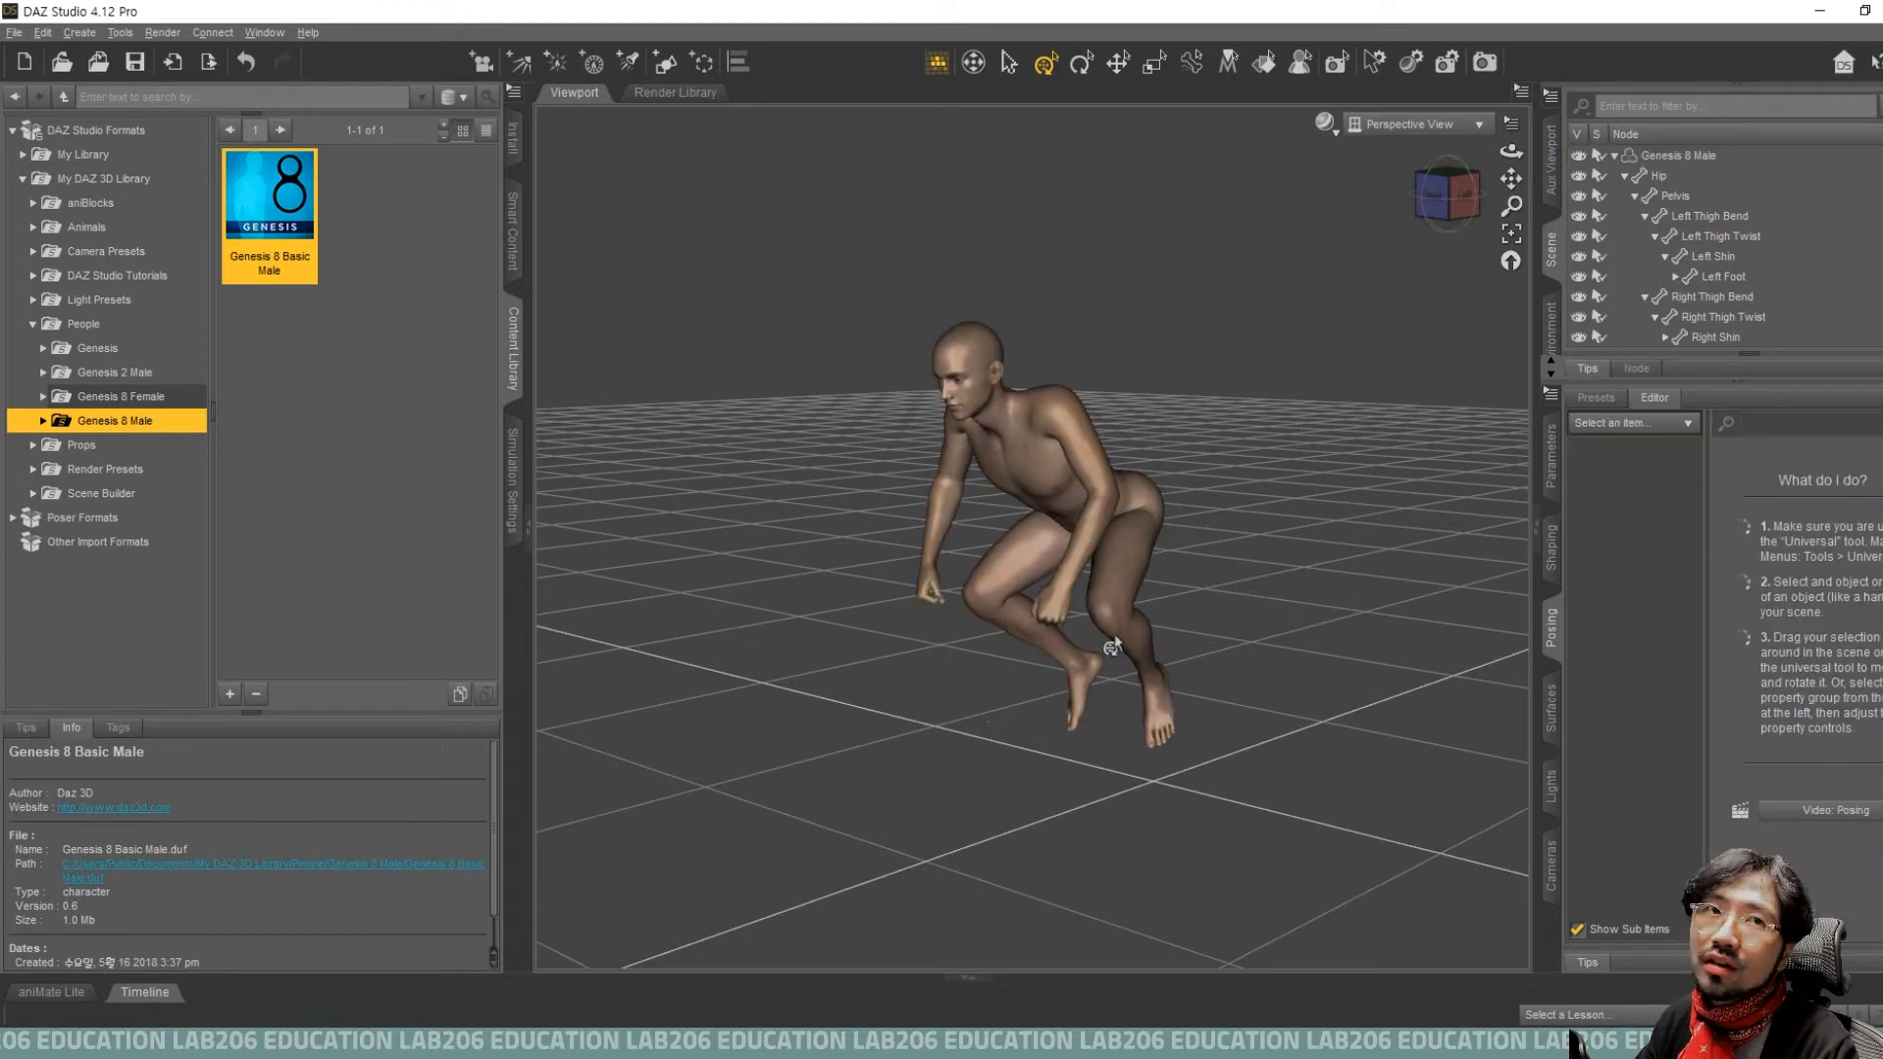
scroll(1149, 714, "up", 1)
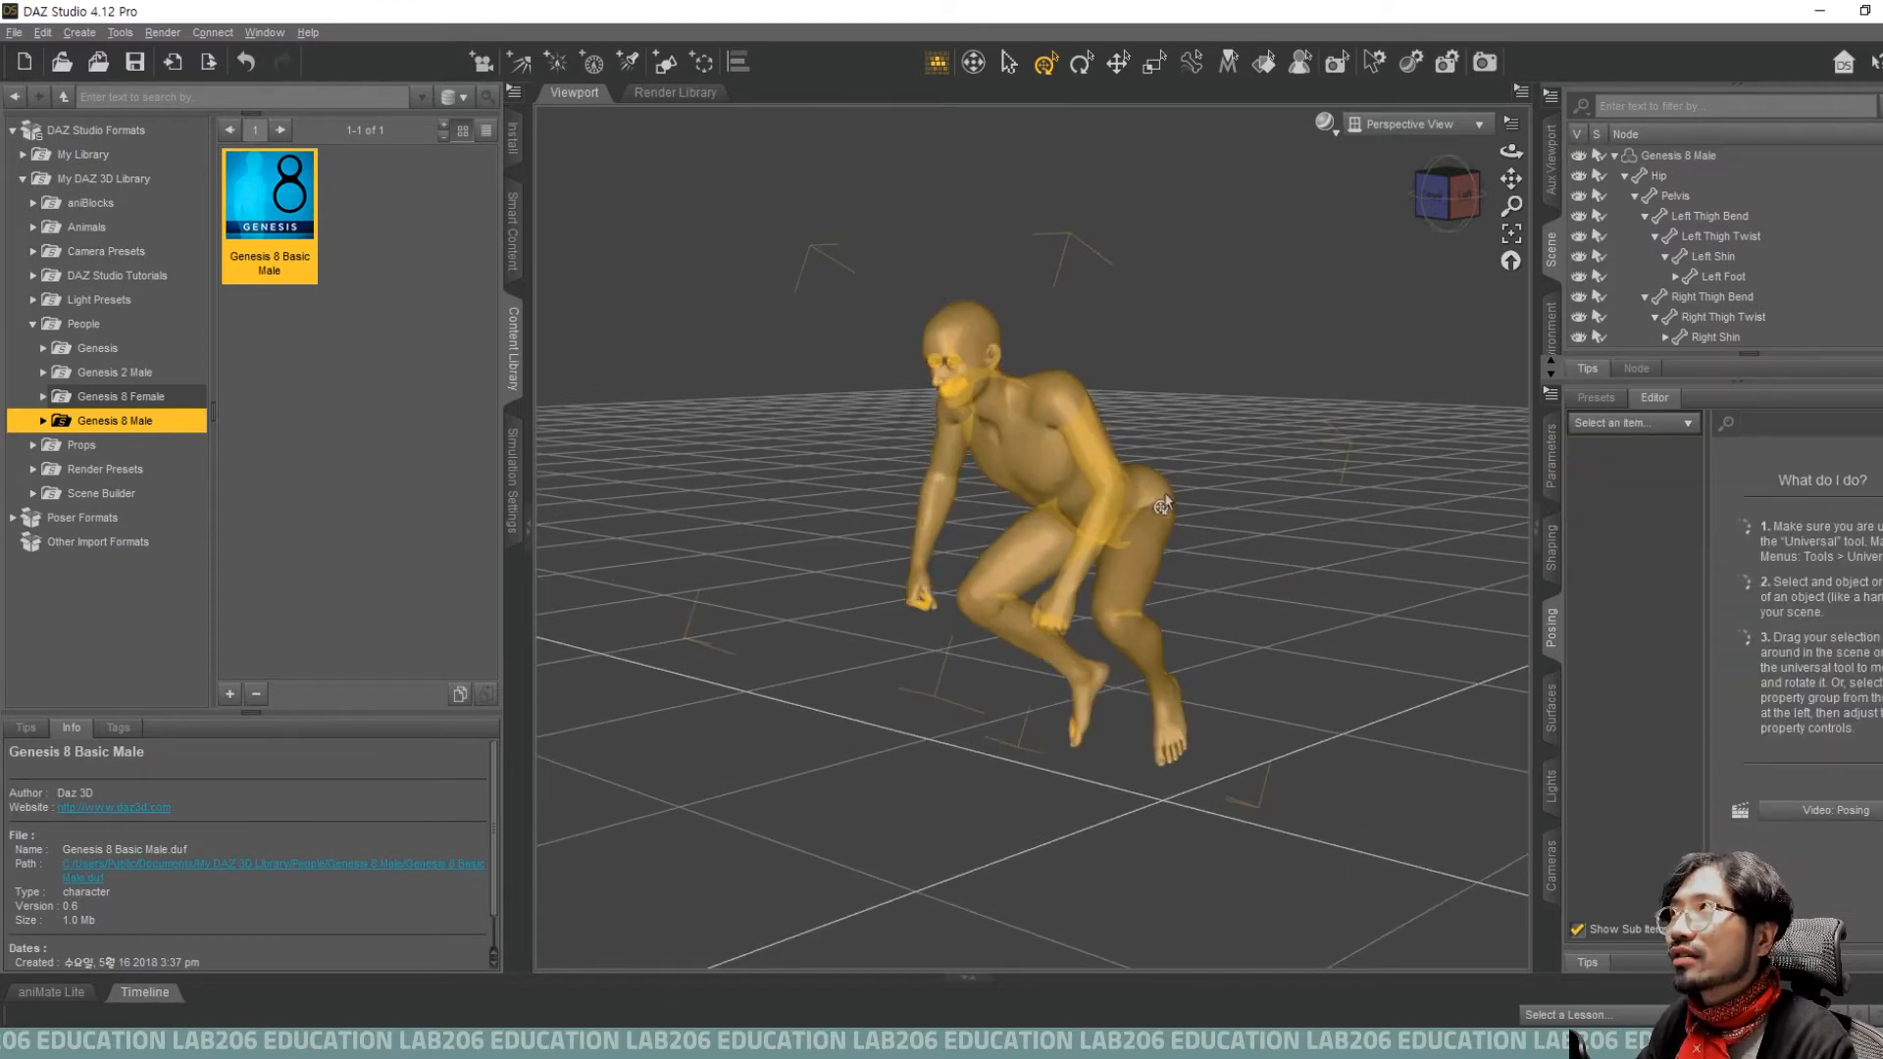
left_click(1009, 503)
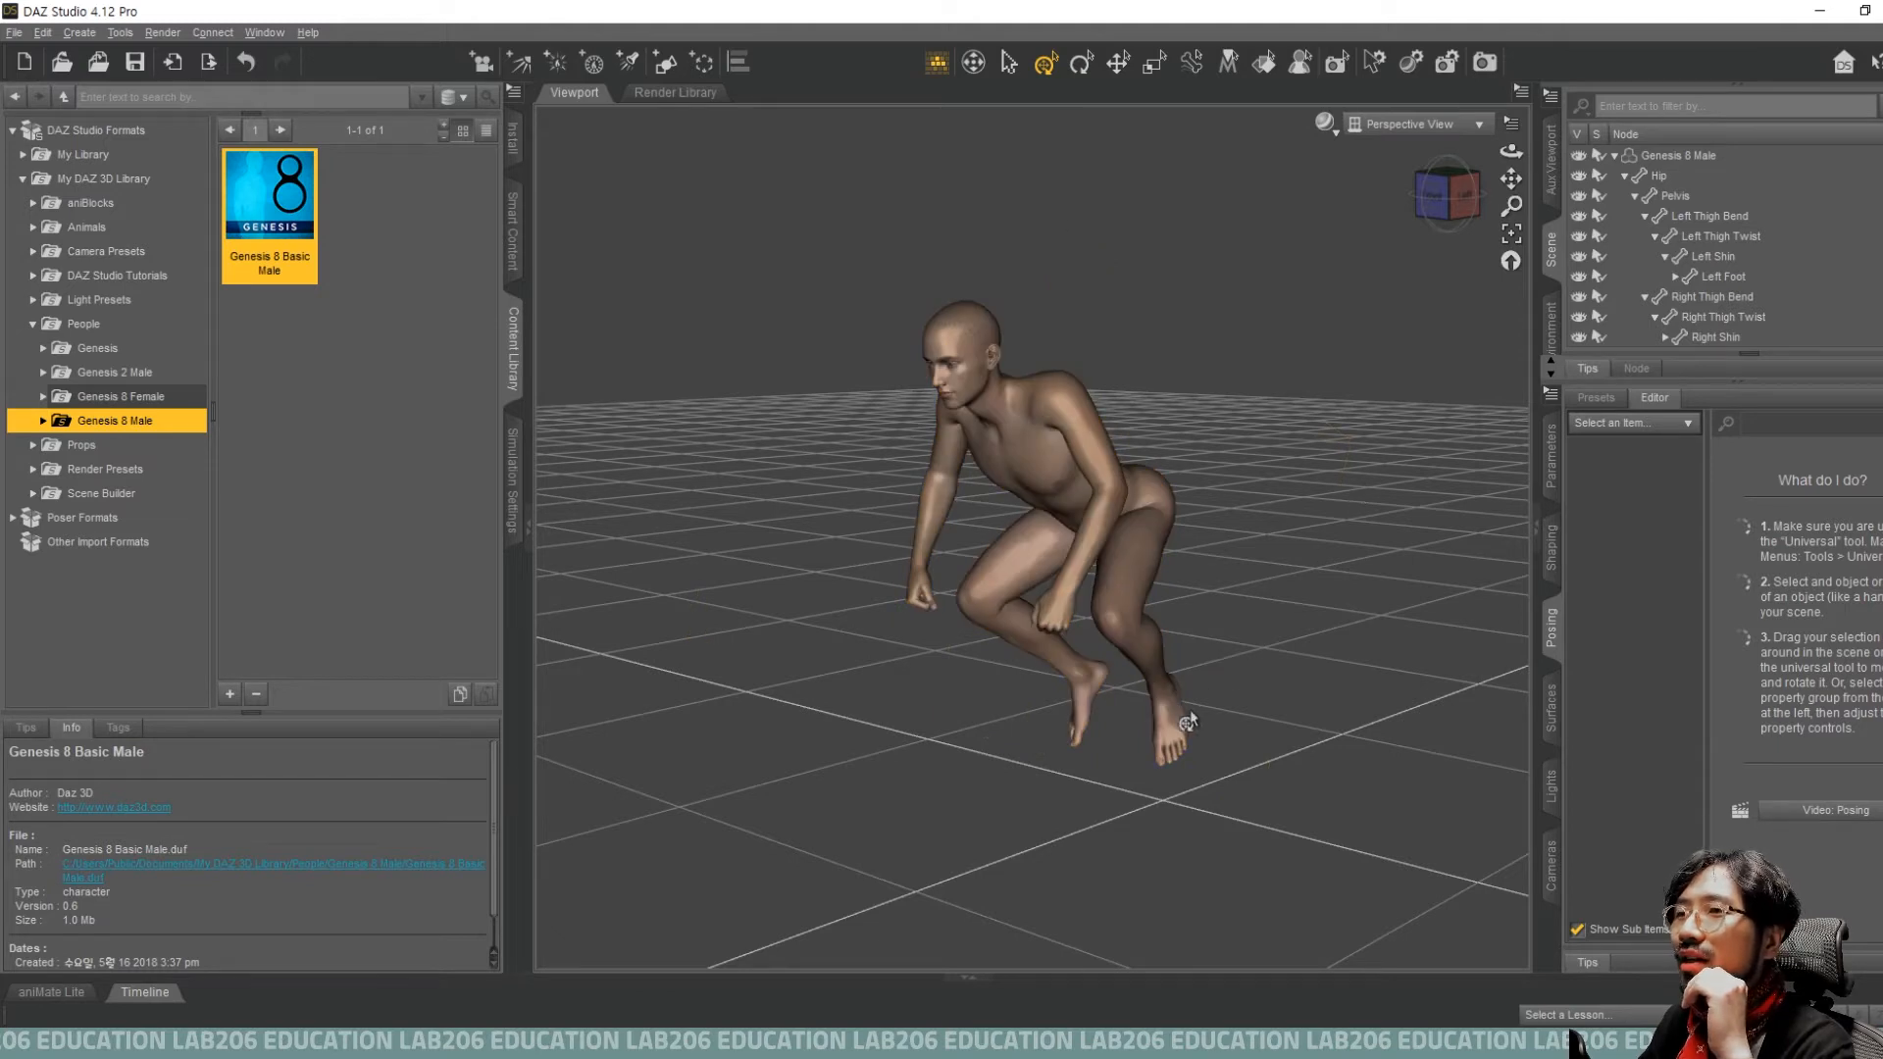
Select the whole Genesis 8 Male figure and start exporting it as a Wavefront Object file named man1.
left_click(1108, 555)
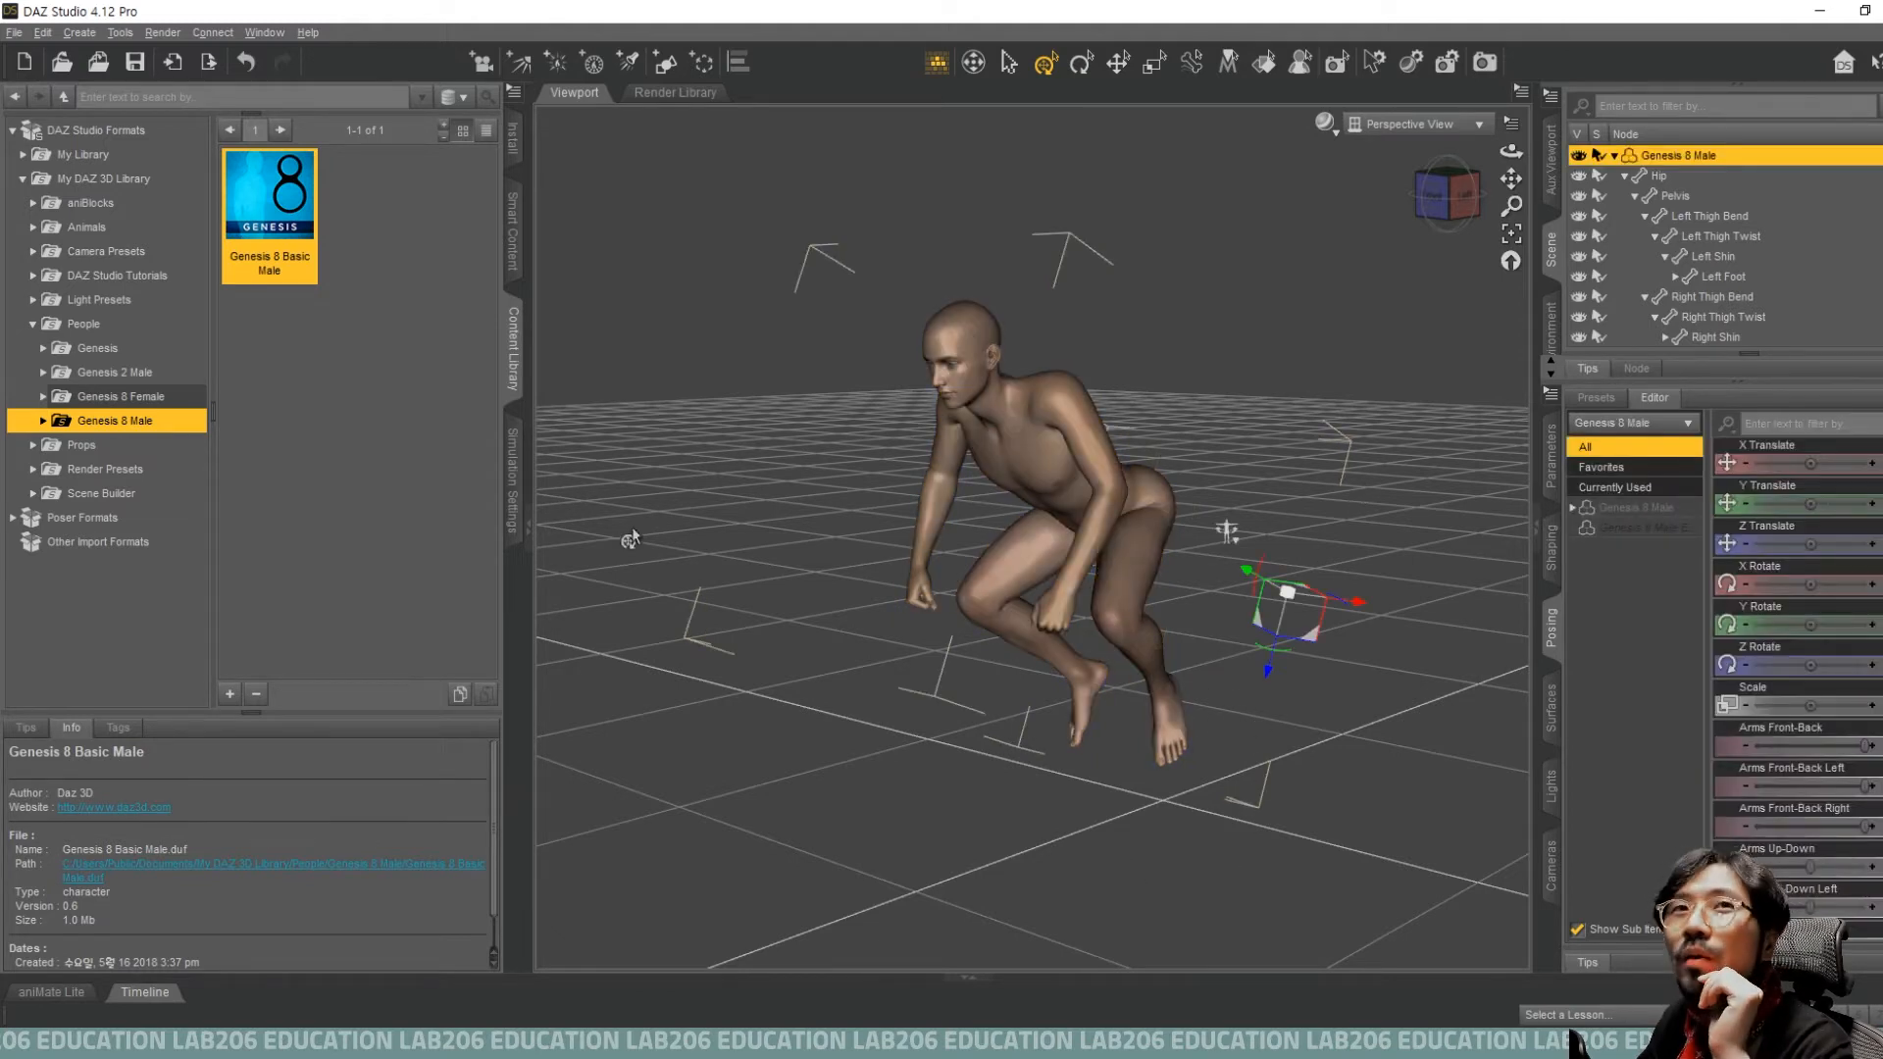
left_click(14, 32)
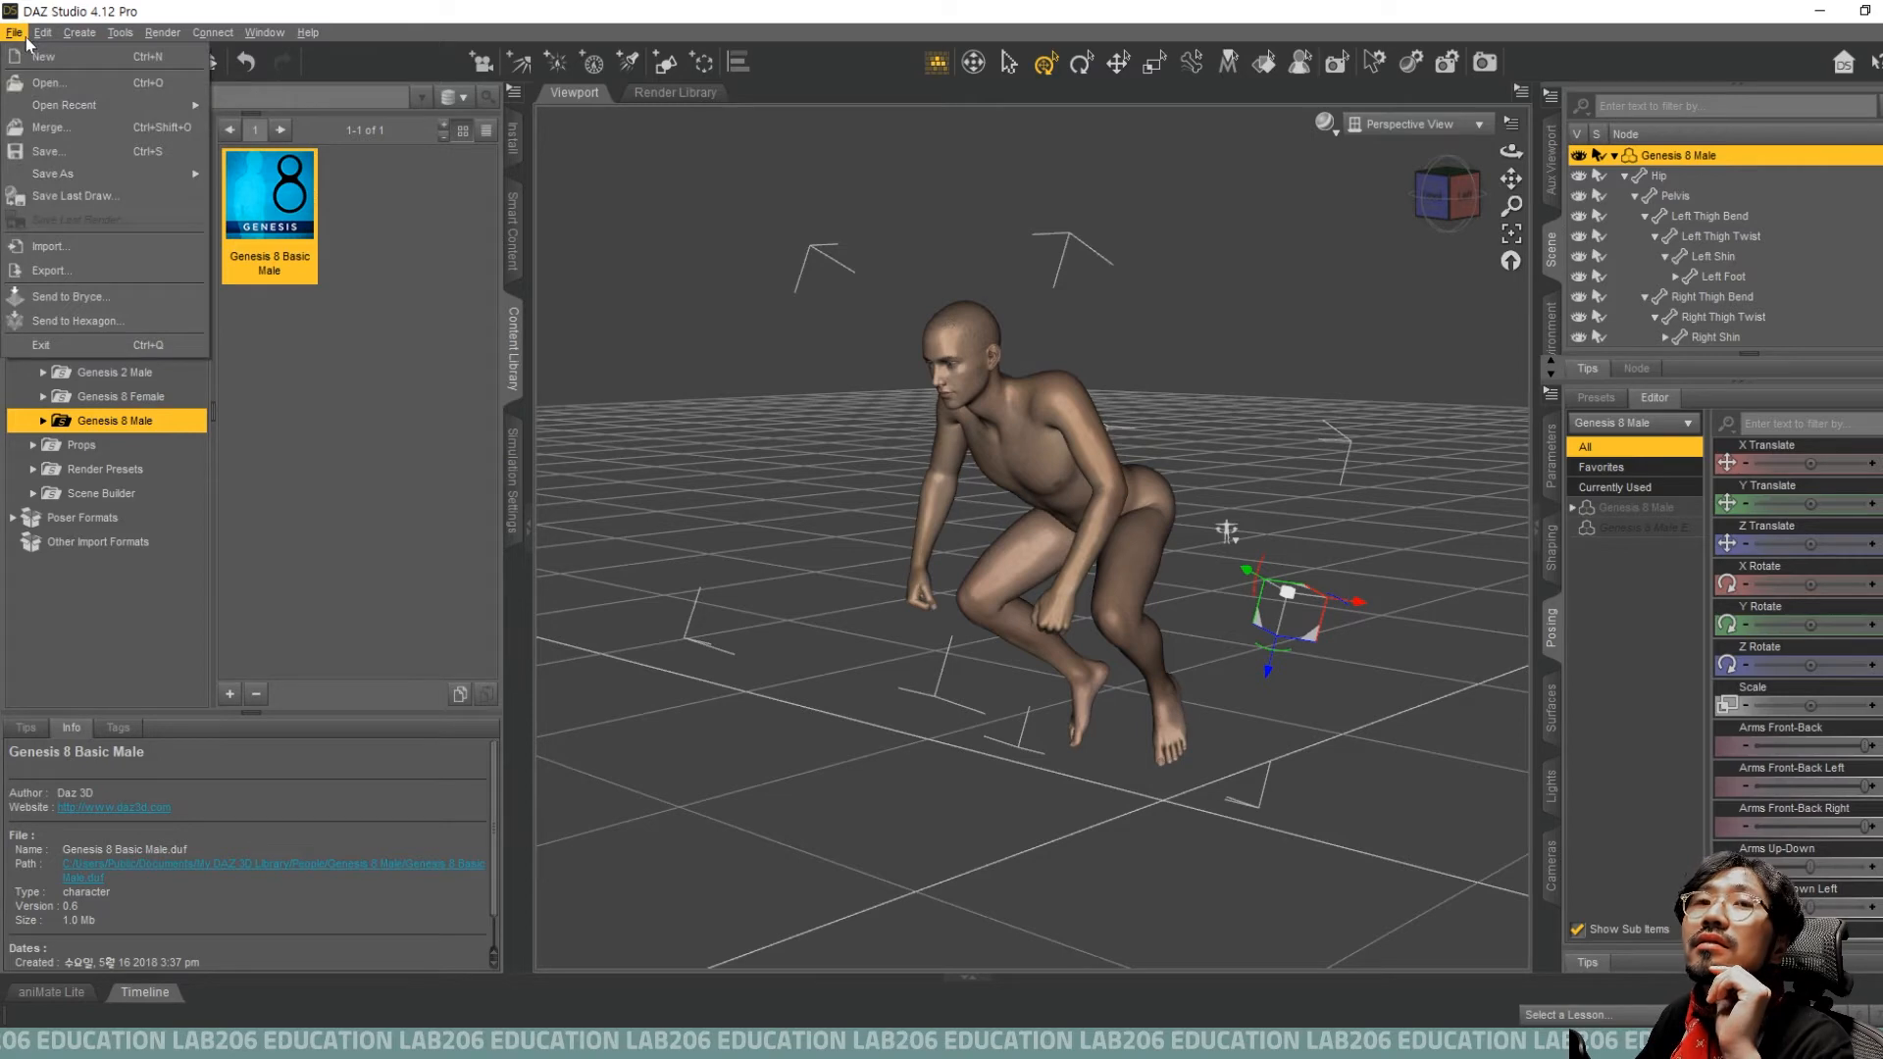
left_click(186, 268)
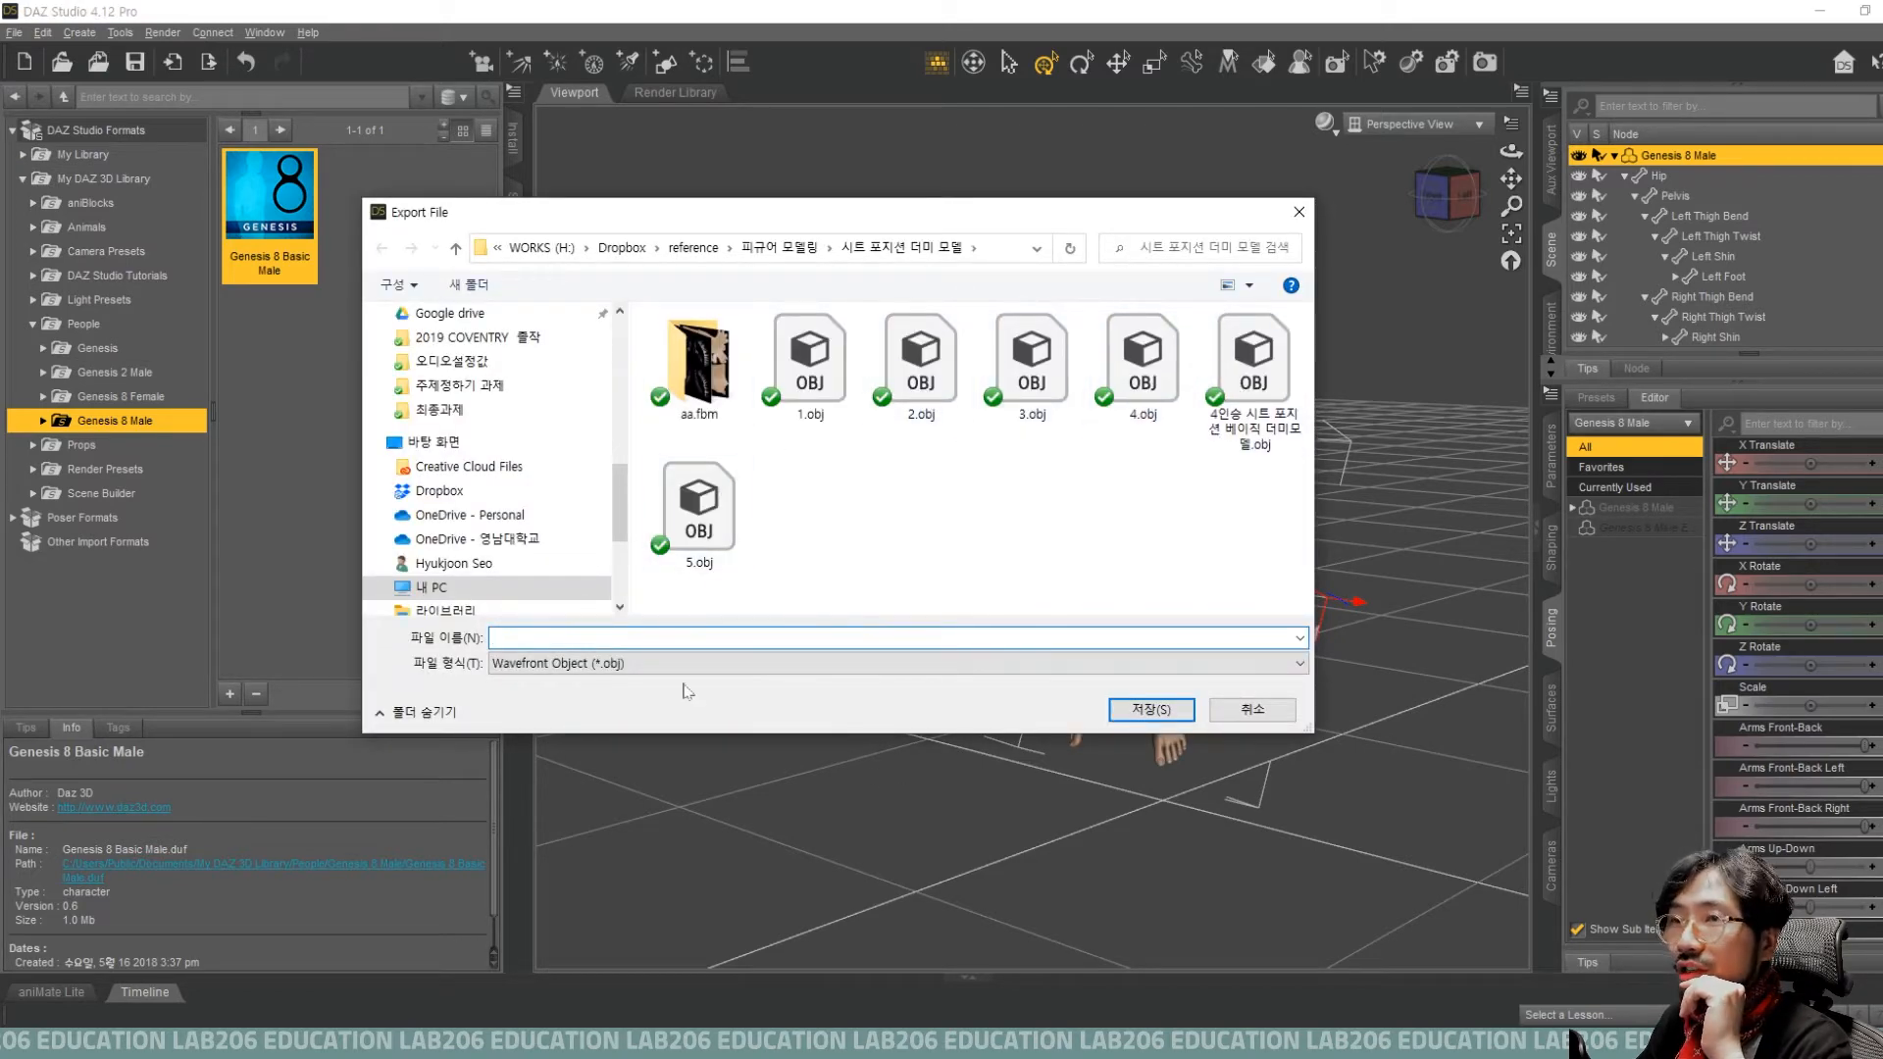
left_click(588, 667)
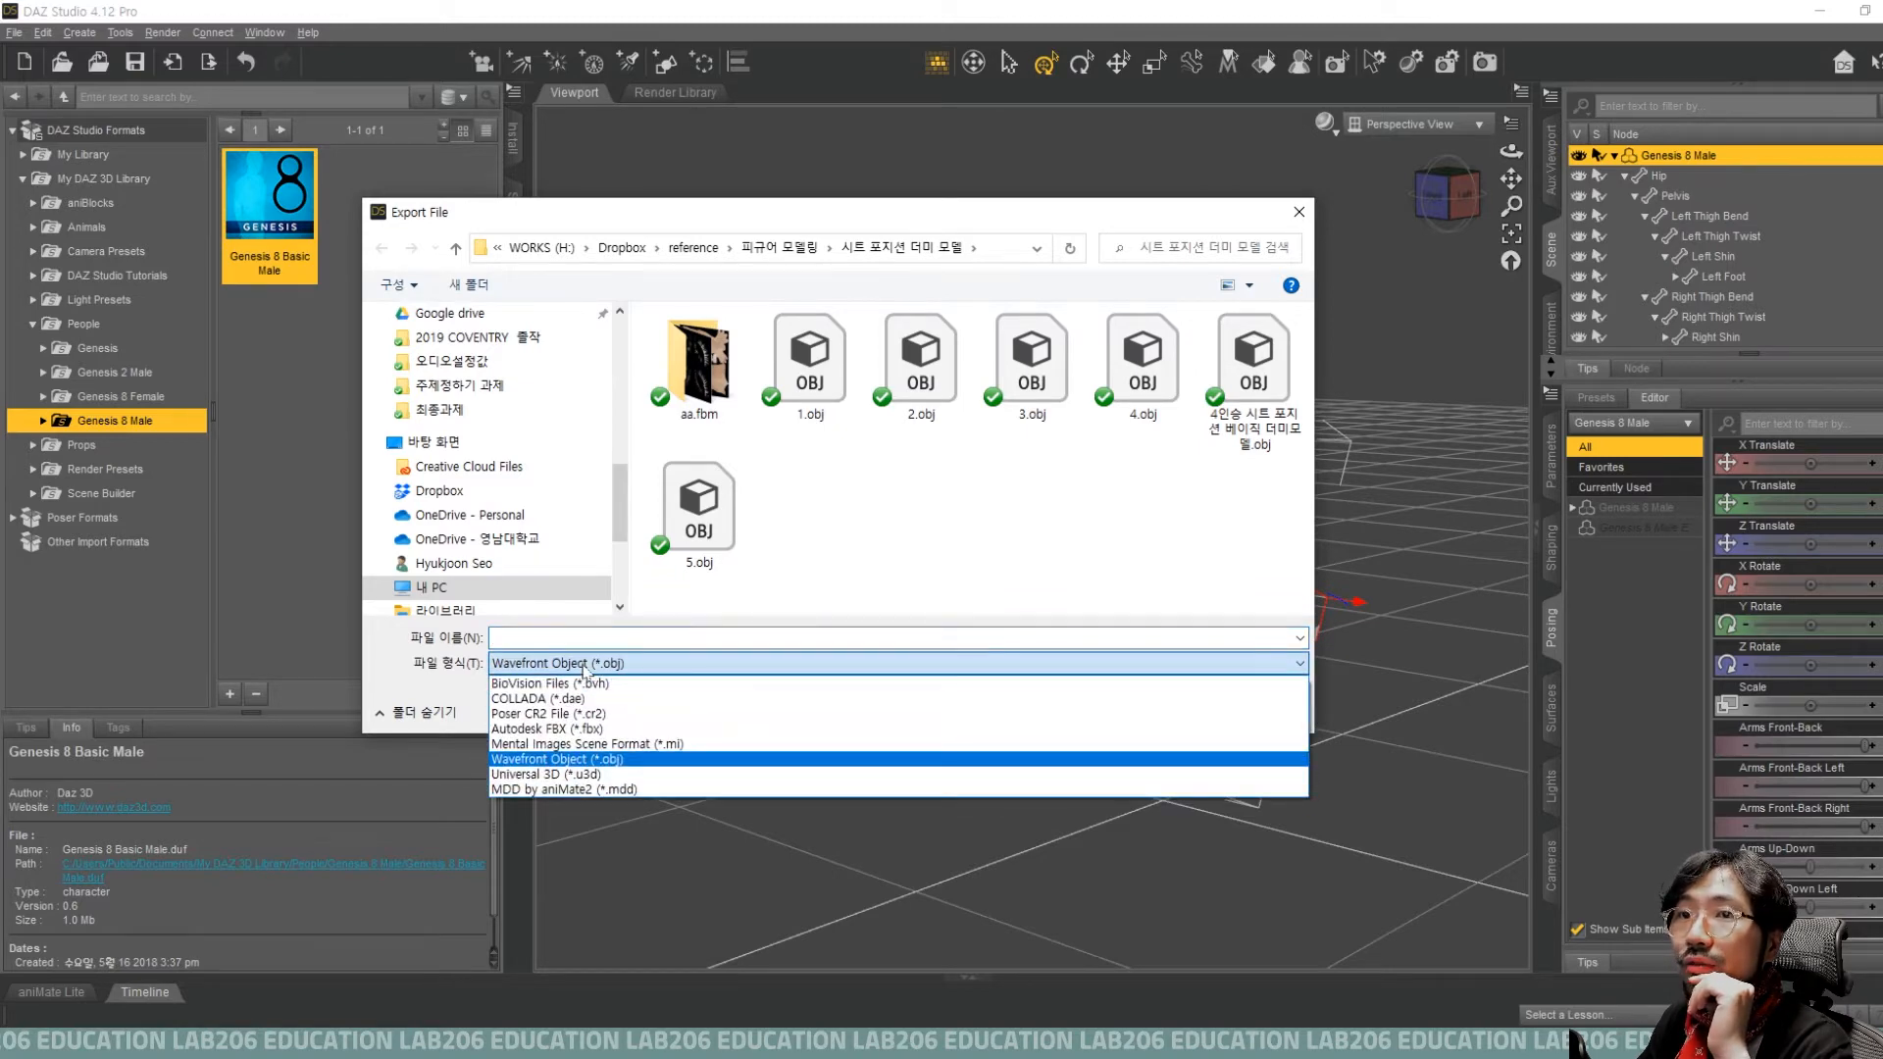
left_click(585, 667)
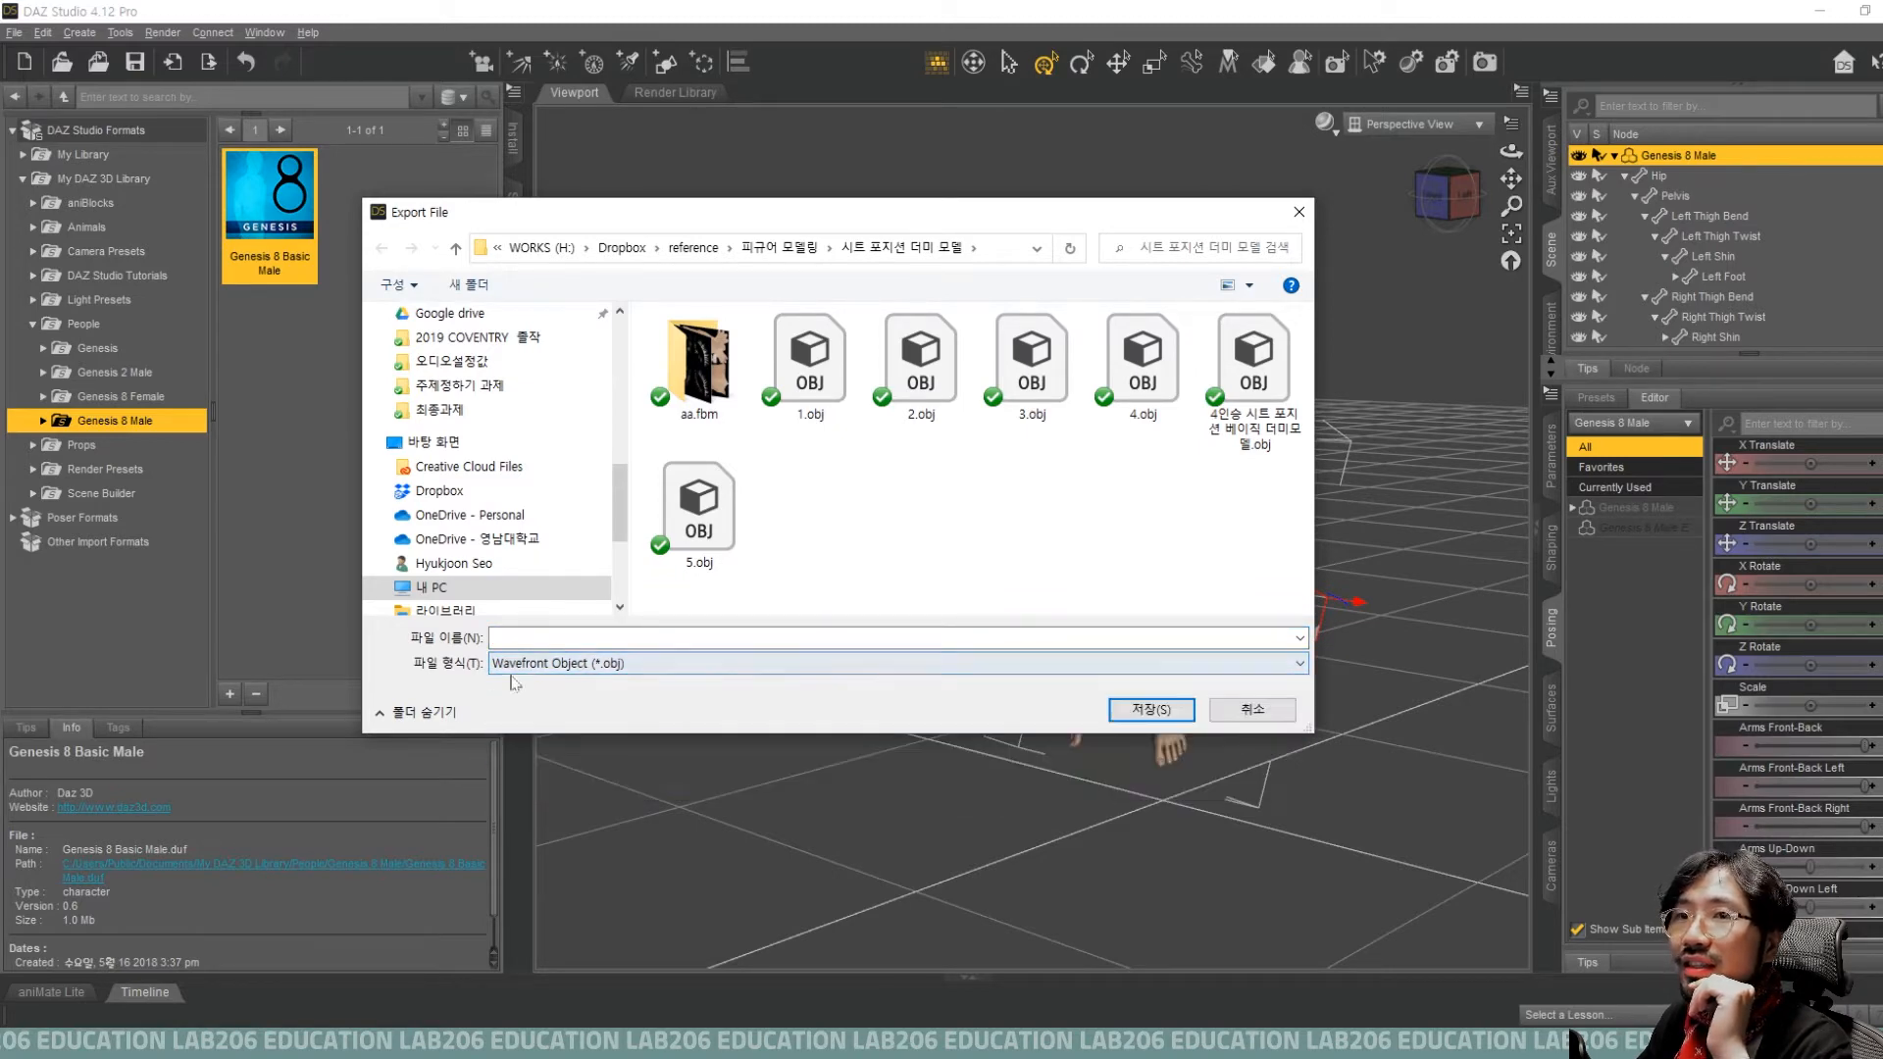
left_click(589, 637)
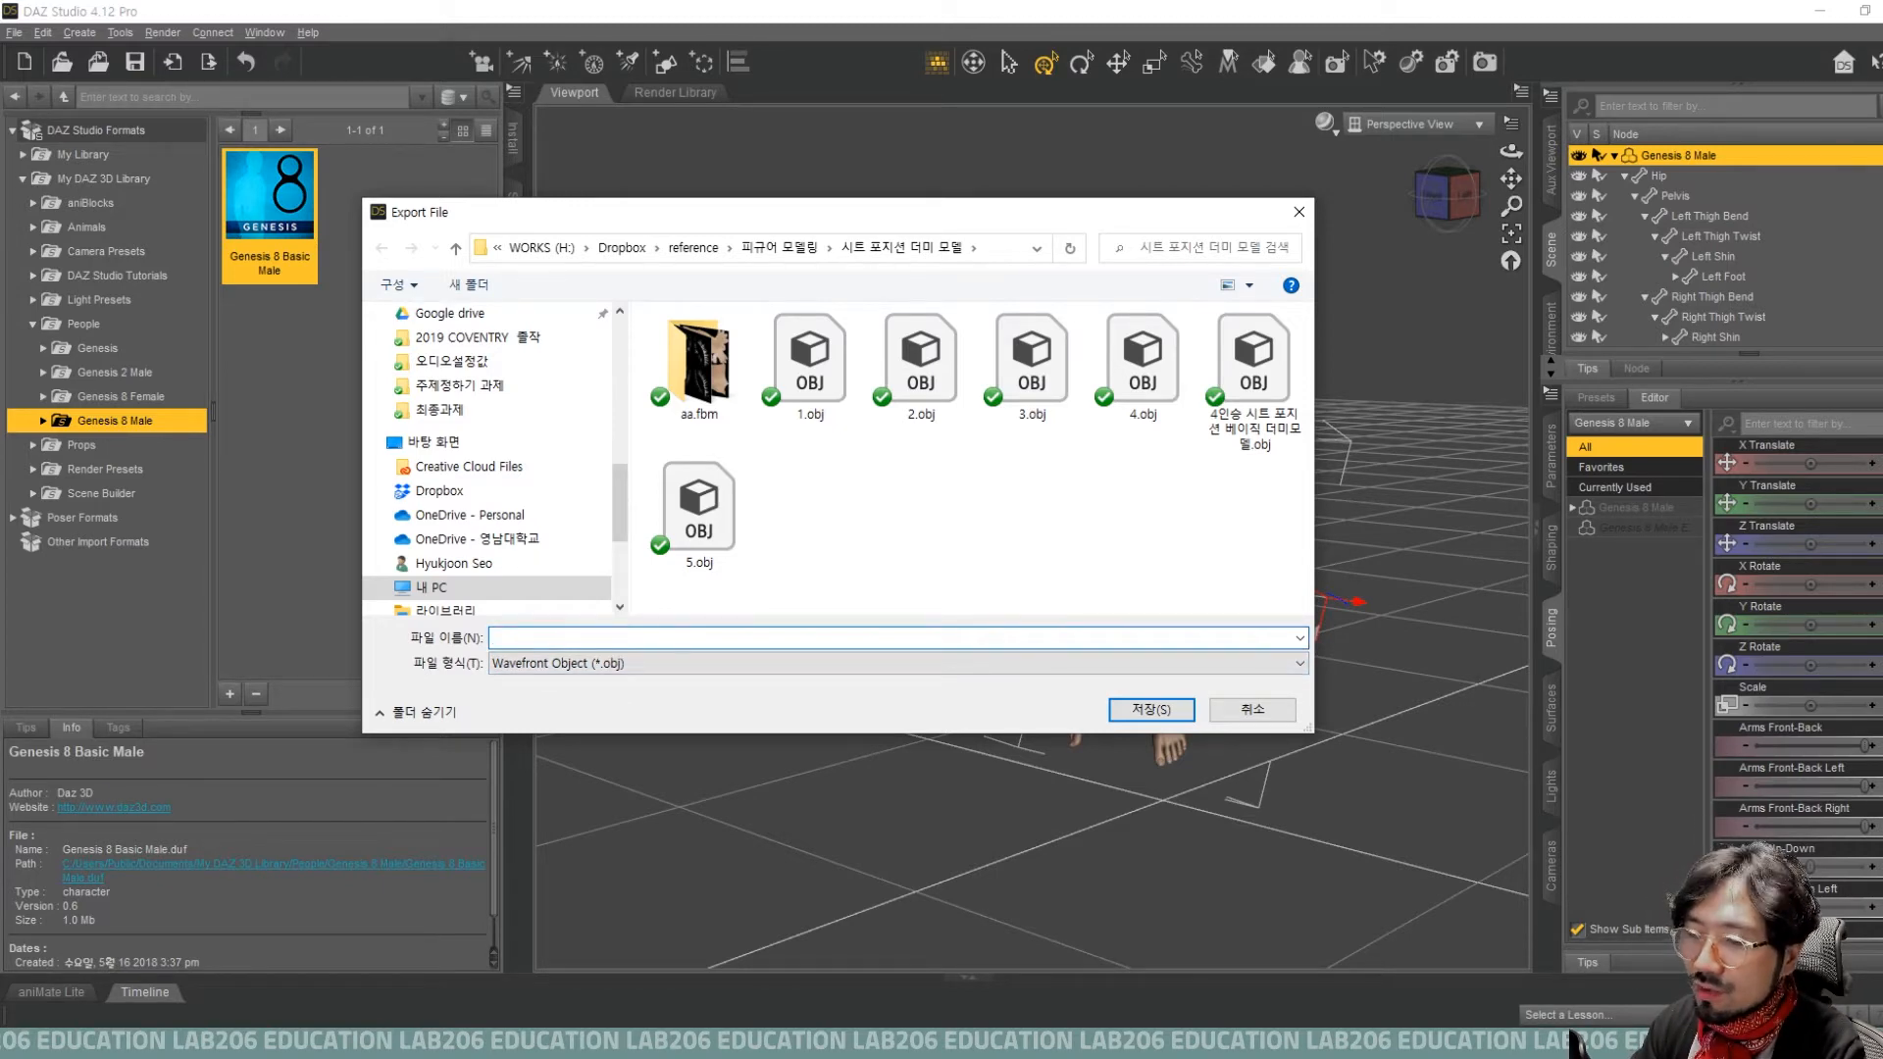
type("man1")
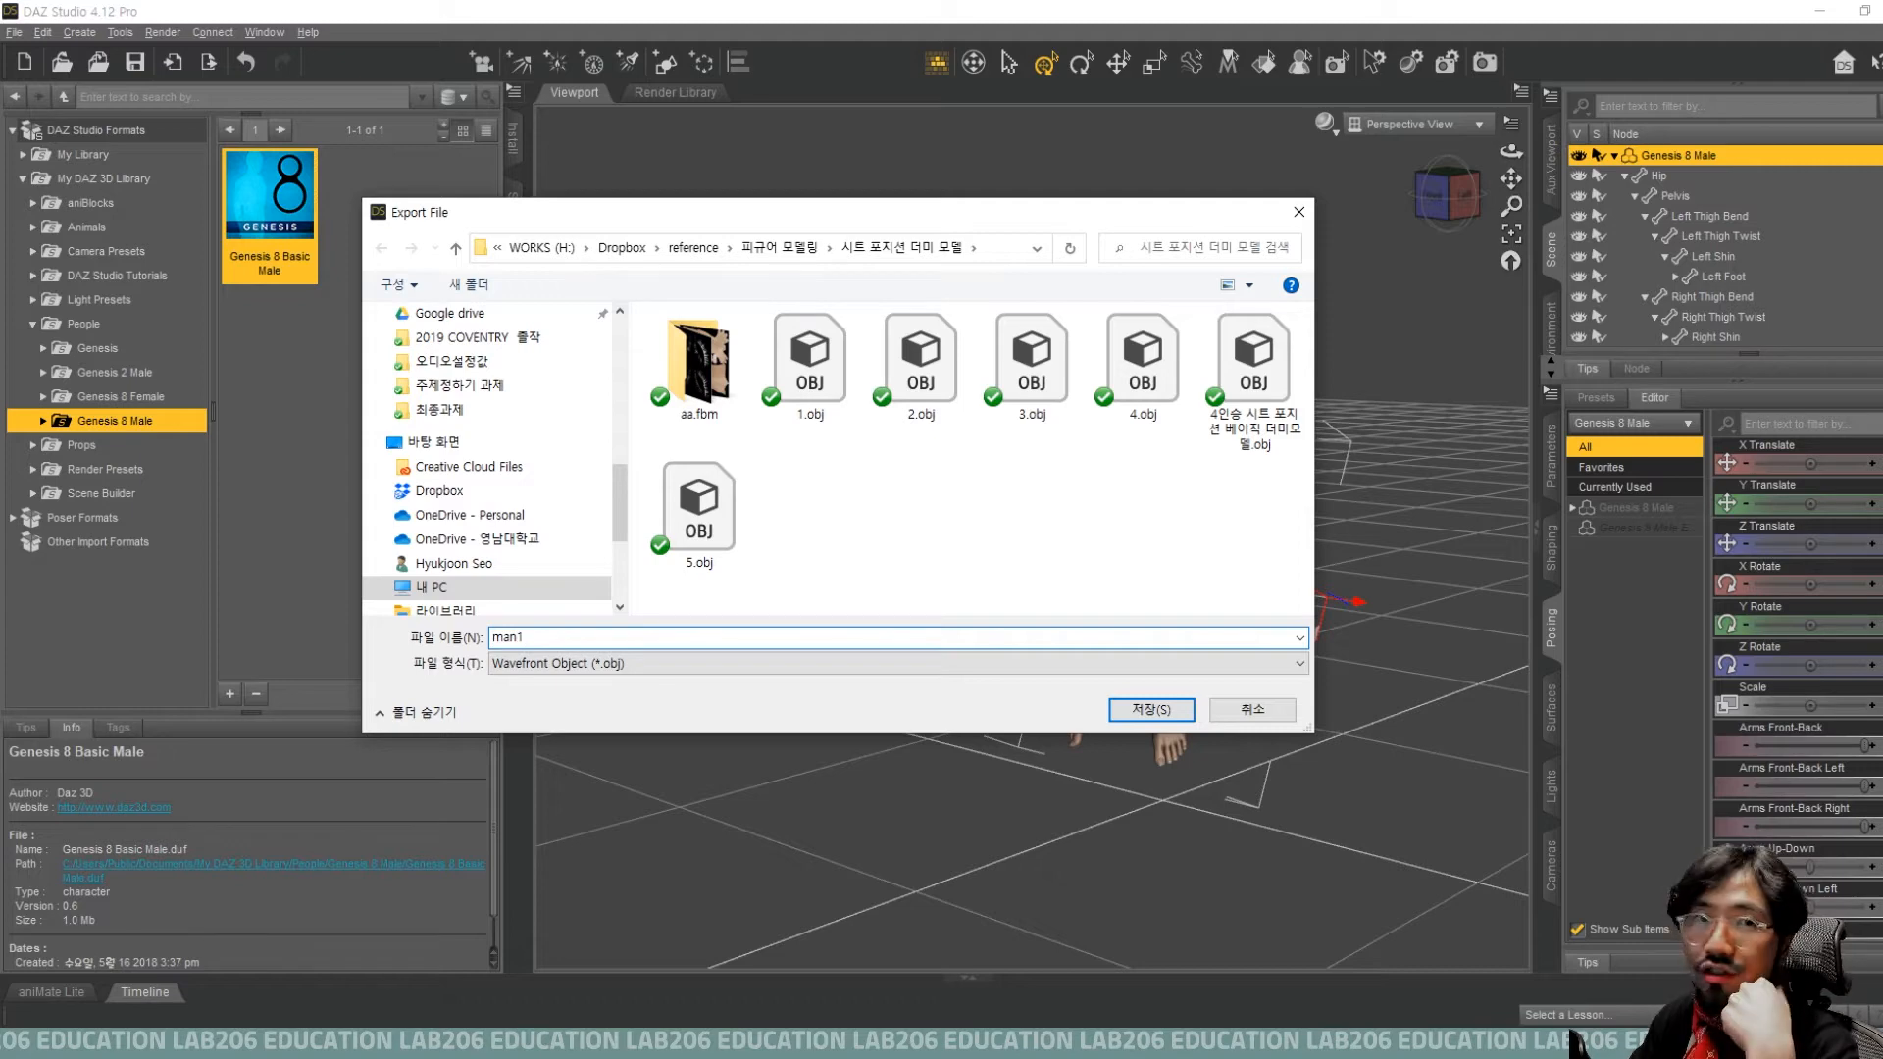
key("Return")
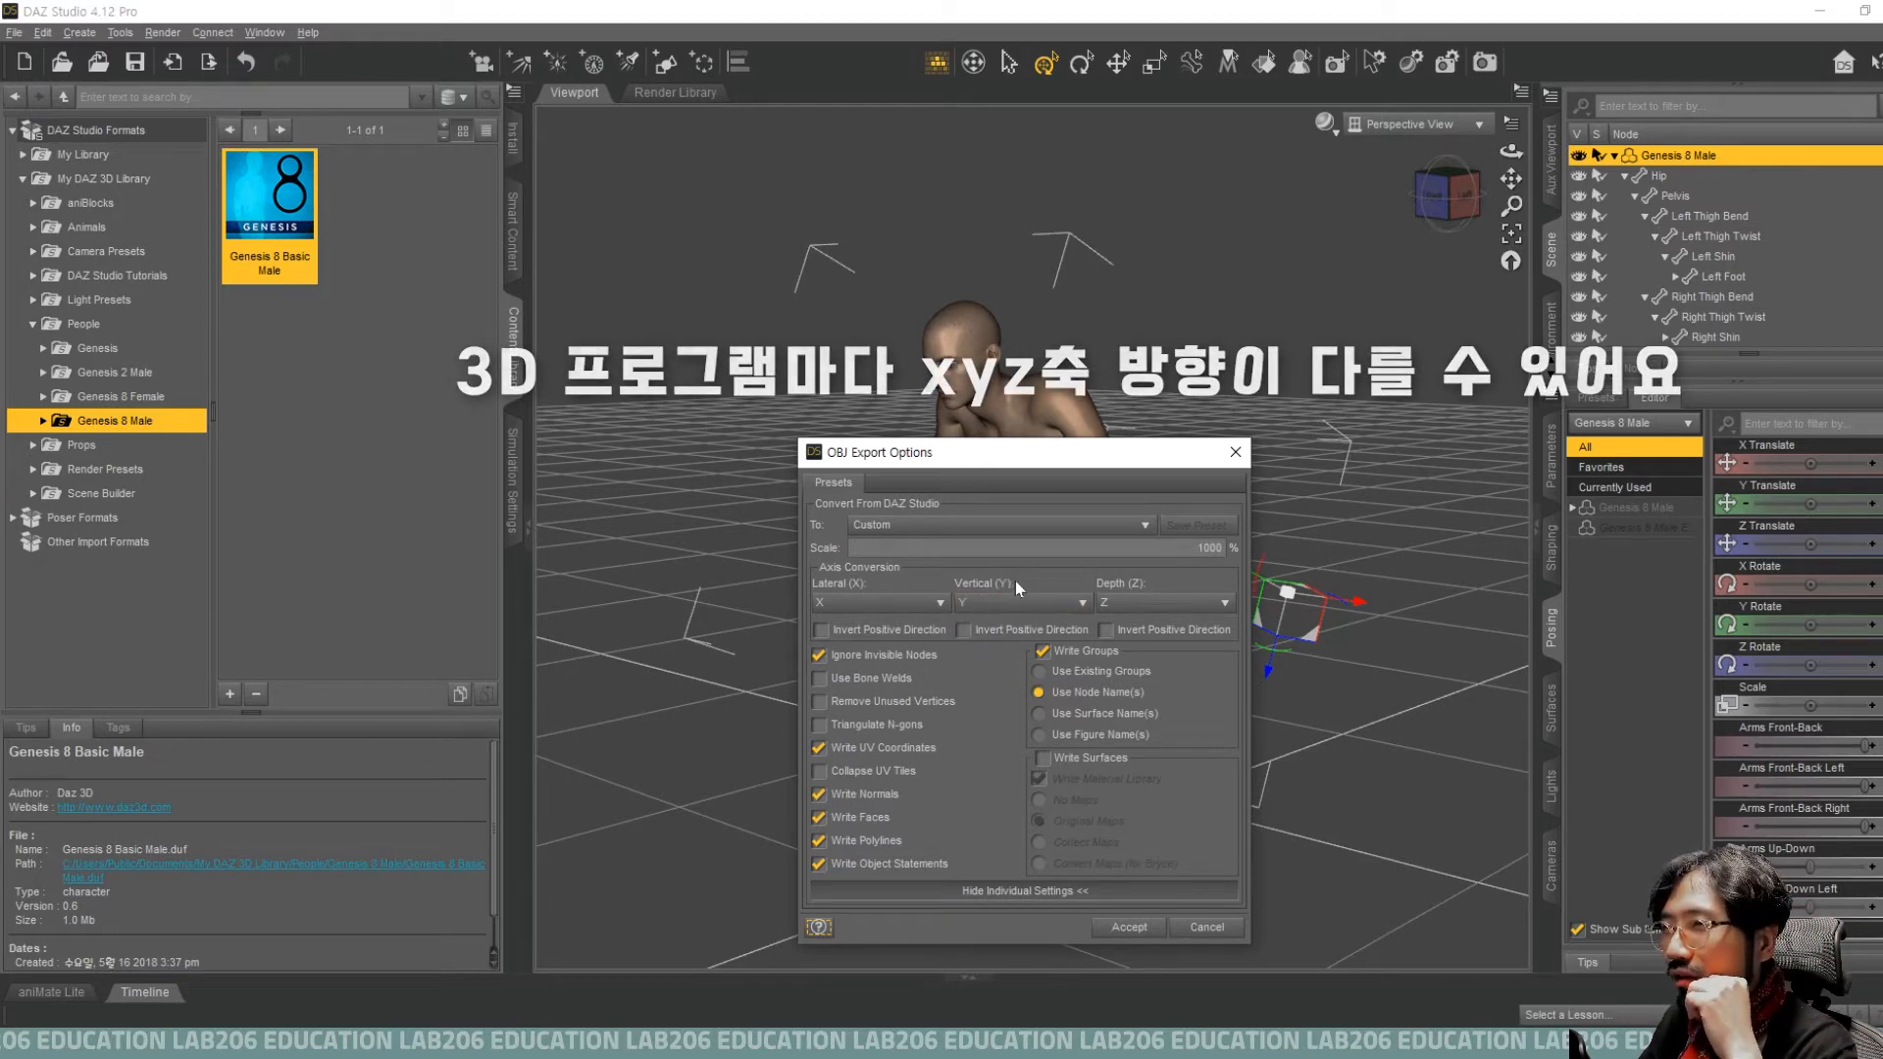
Change the OBJ export's axis conversion so that Vertical is Z and Depth is Y.
left_click_drag(1079, 453, 610, 411)
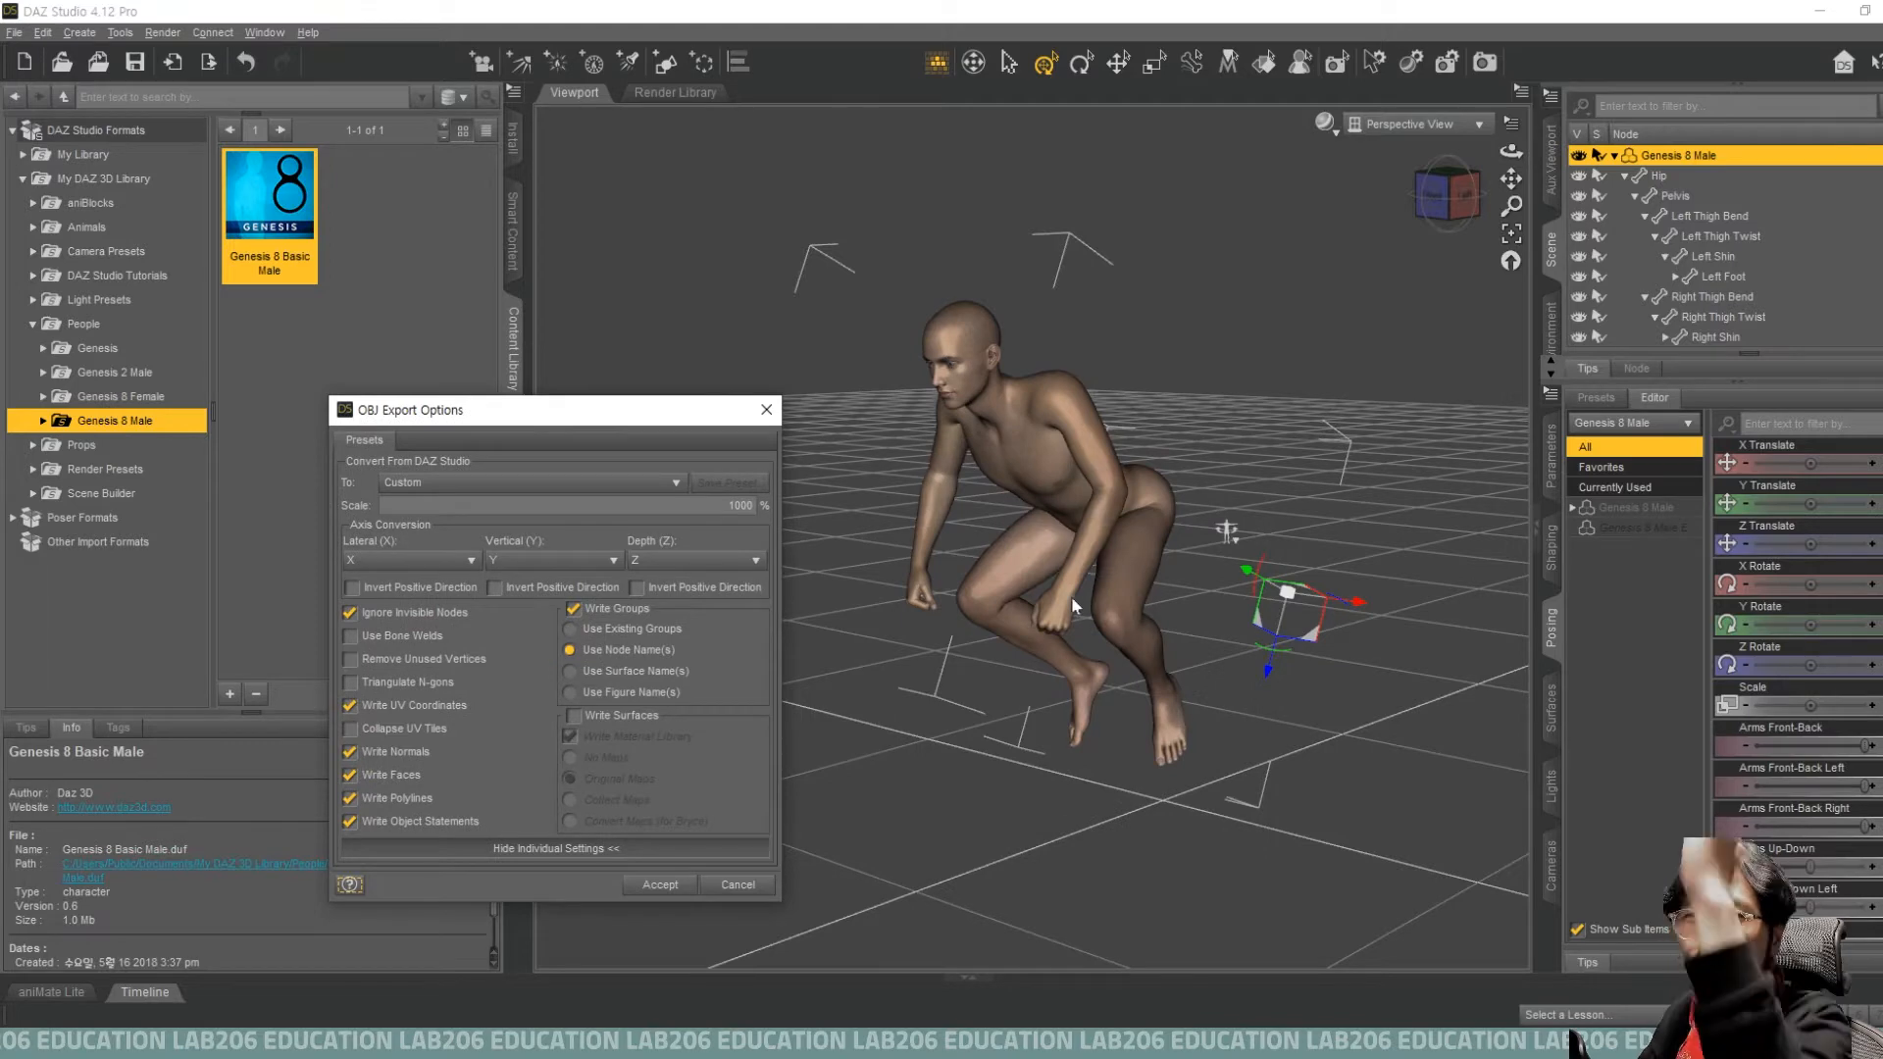
left_click(547, 574)
left_click(600, 586)
left_click_drag(595, 419, 698, 458)
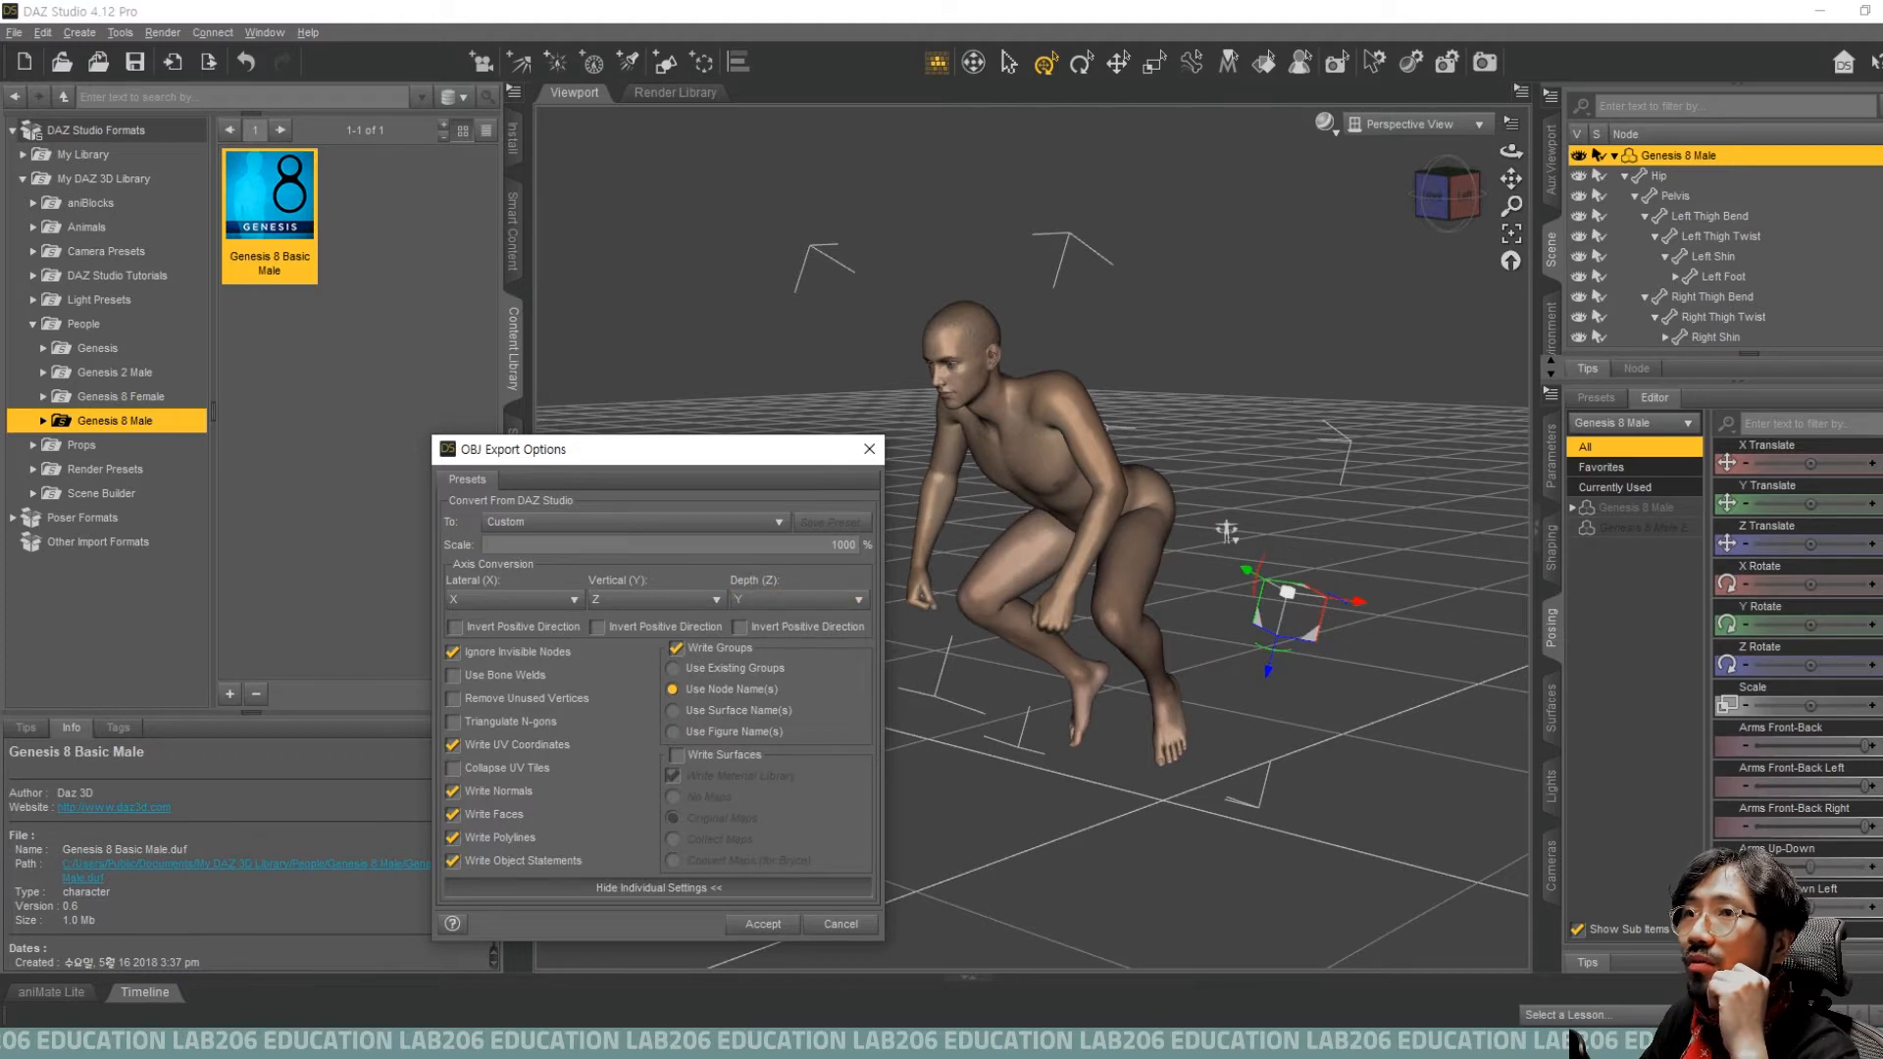
Accept the OBJ export options with the scale at 1000 % to write the file.
left_click_drag(832, 544, 1027, 530)
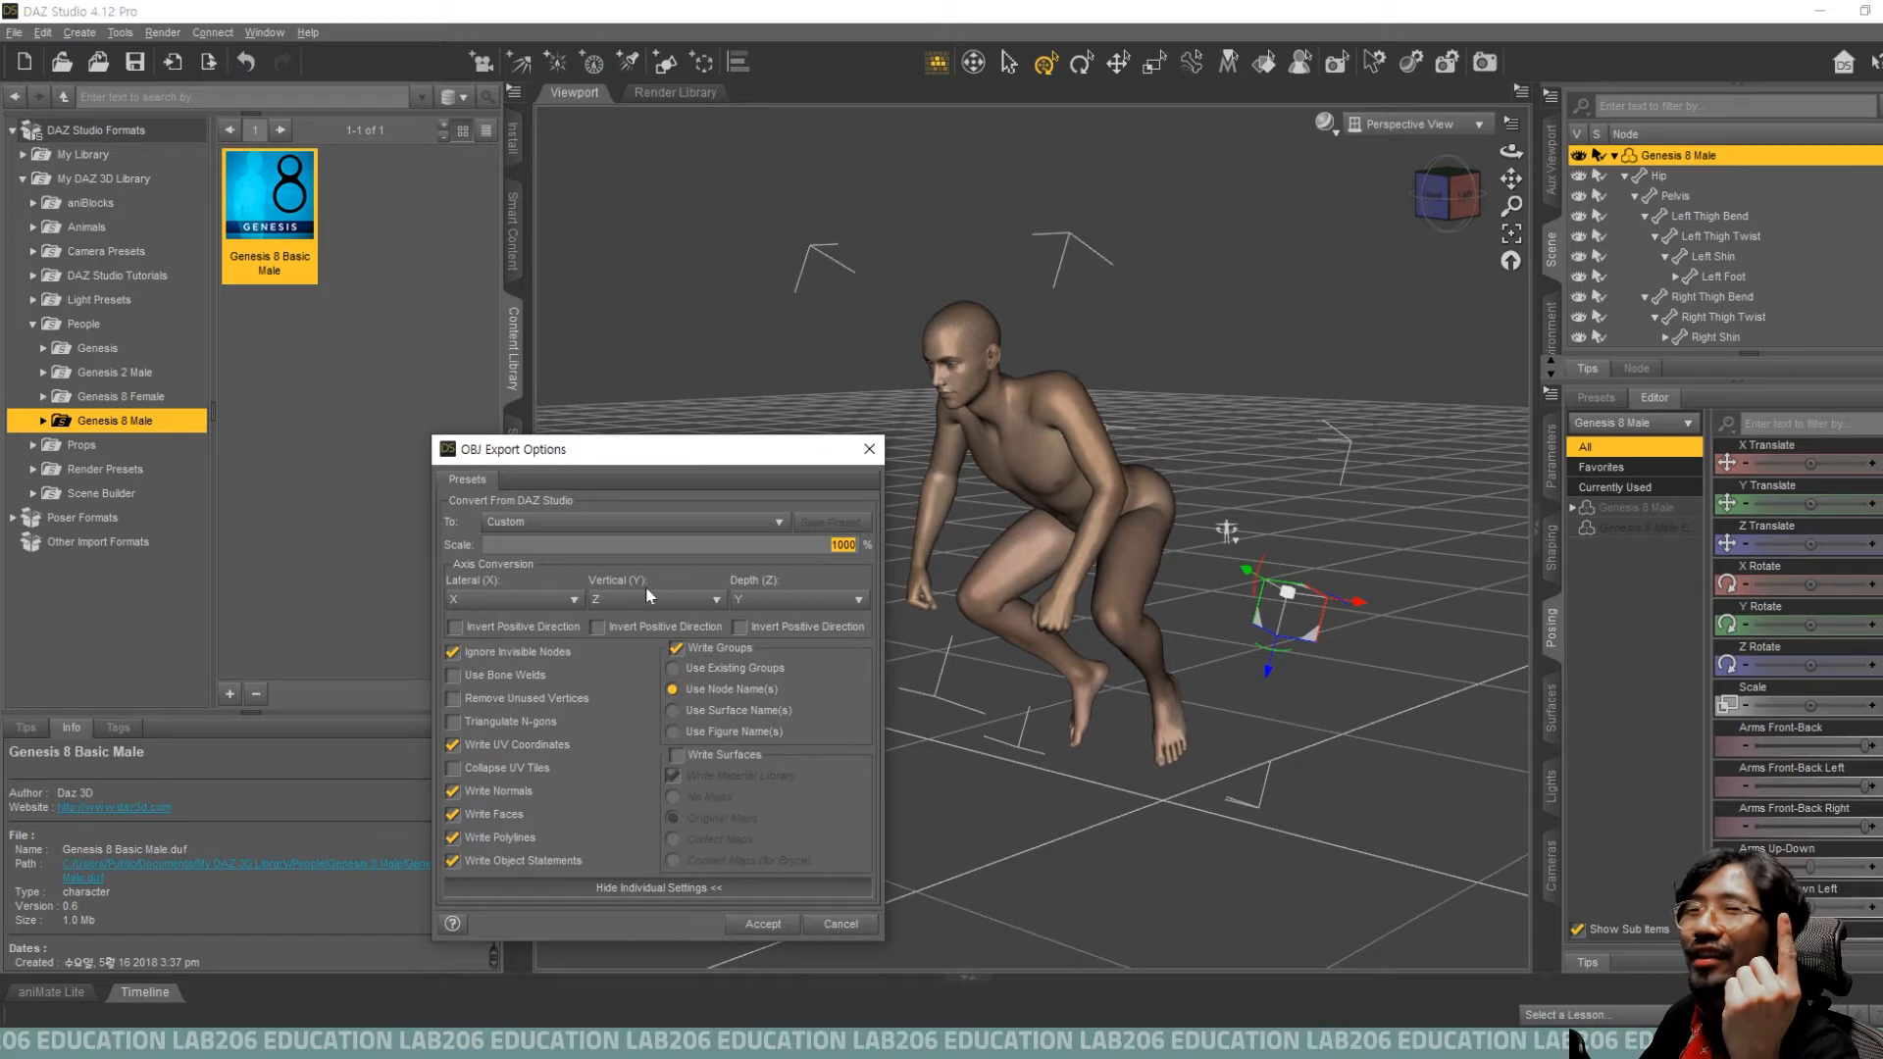
mouse_move(667, 454)
left_mouse_down()
mouse_move(781, 399)
mouse_move(652, 443)
left_mouse_up()
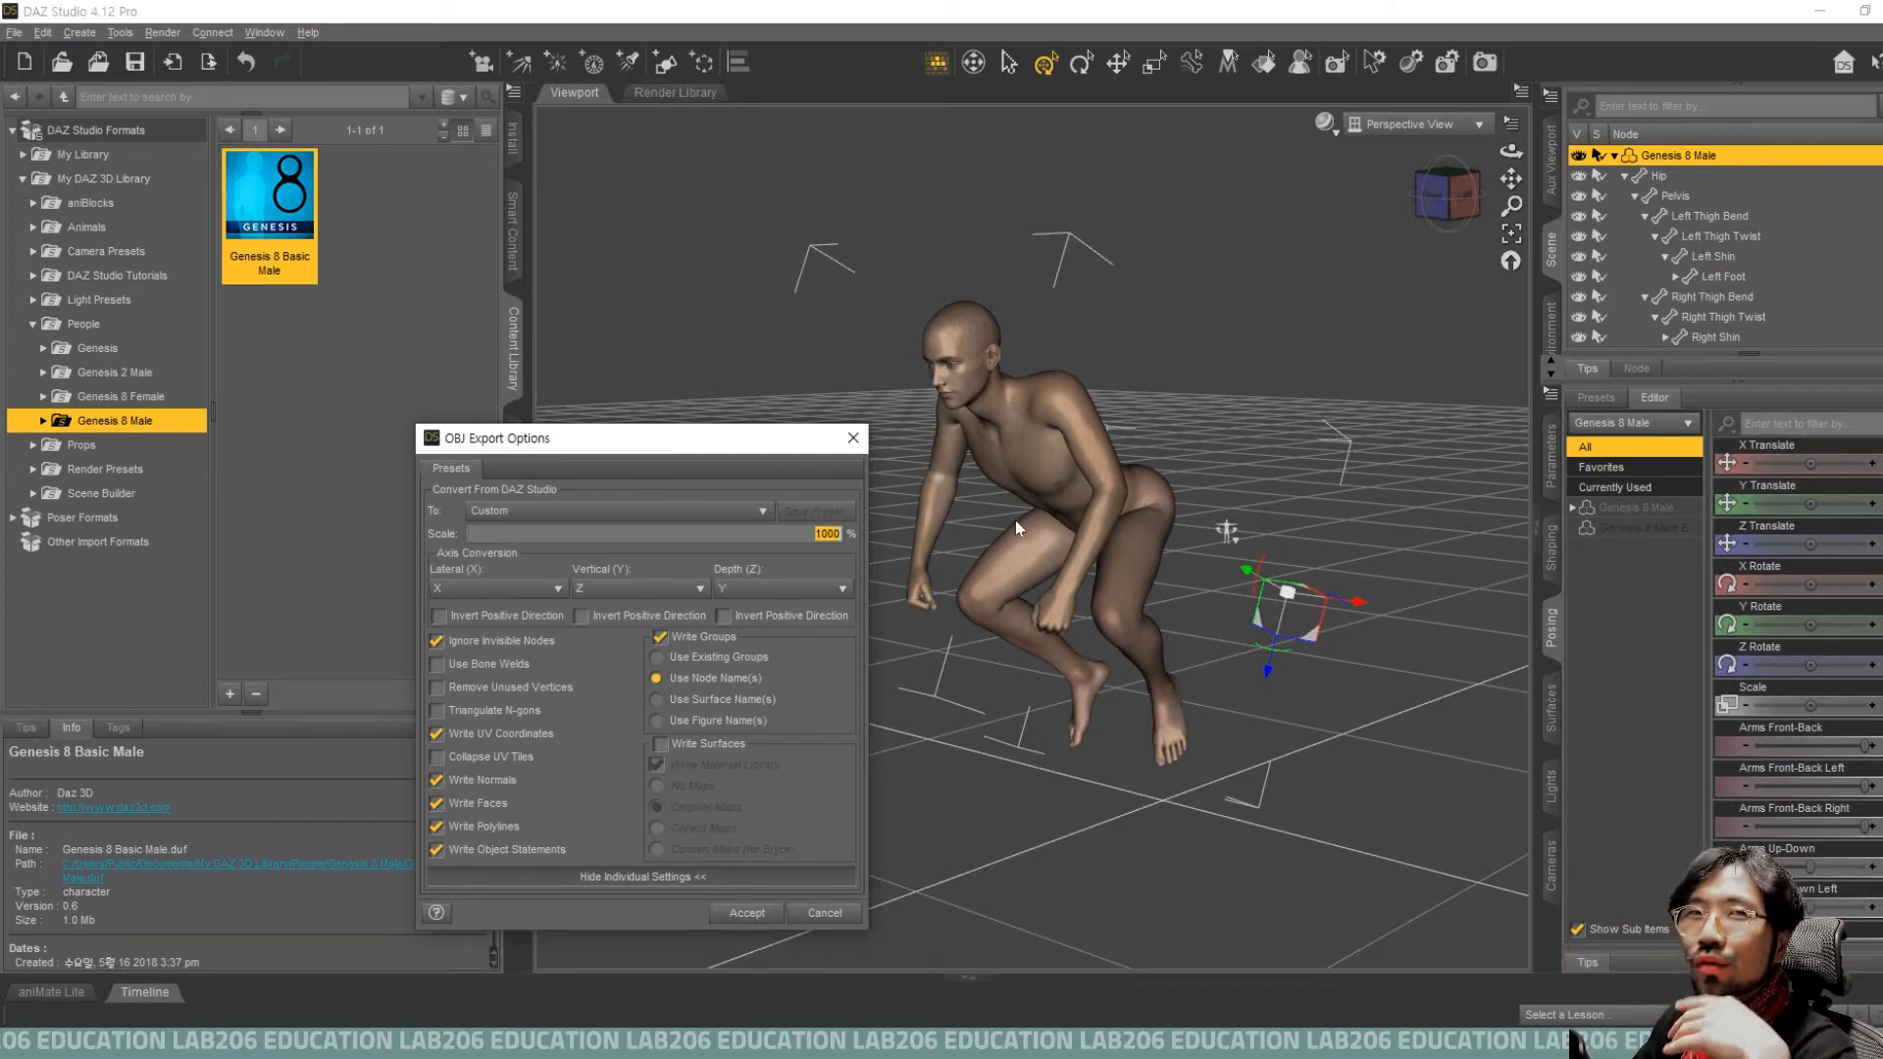
left_click(814, 534)
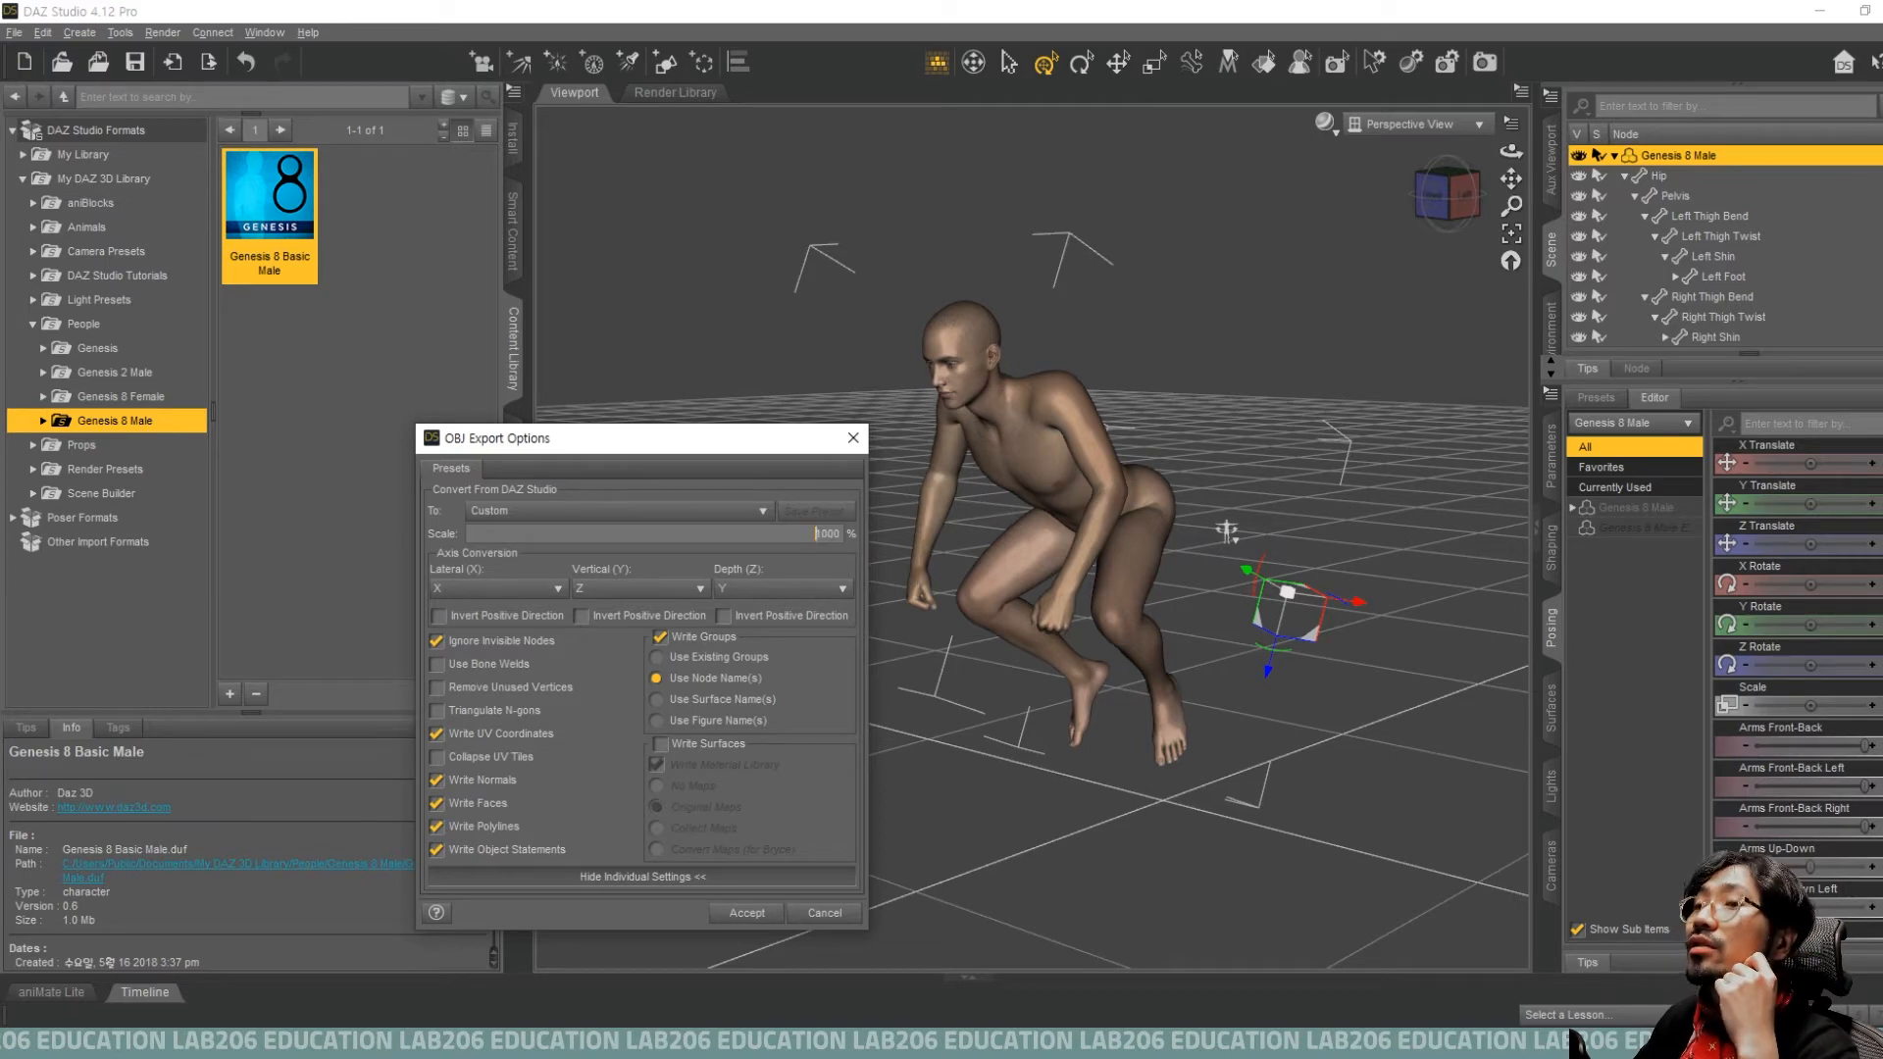
left_click(762, 919)
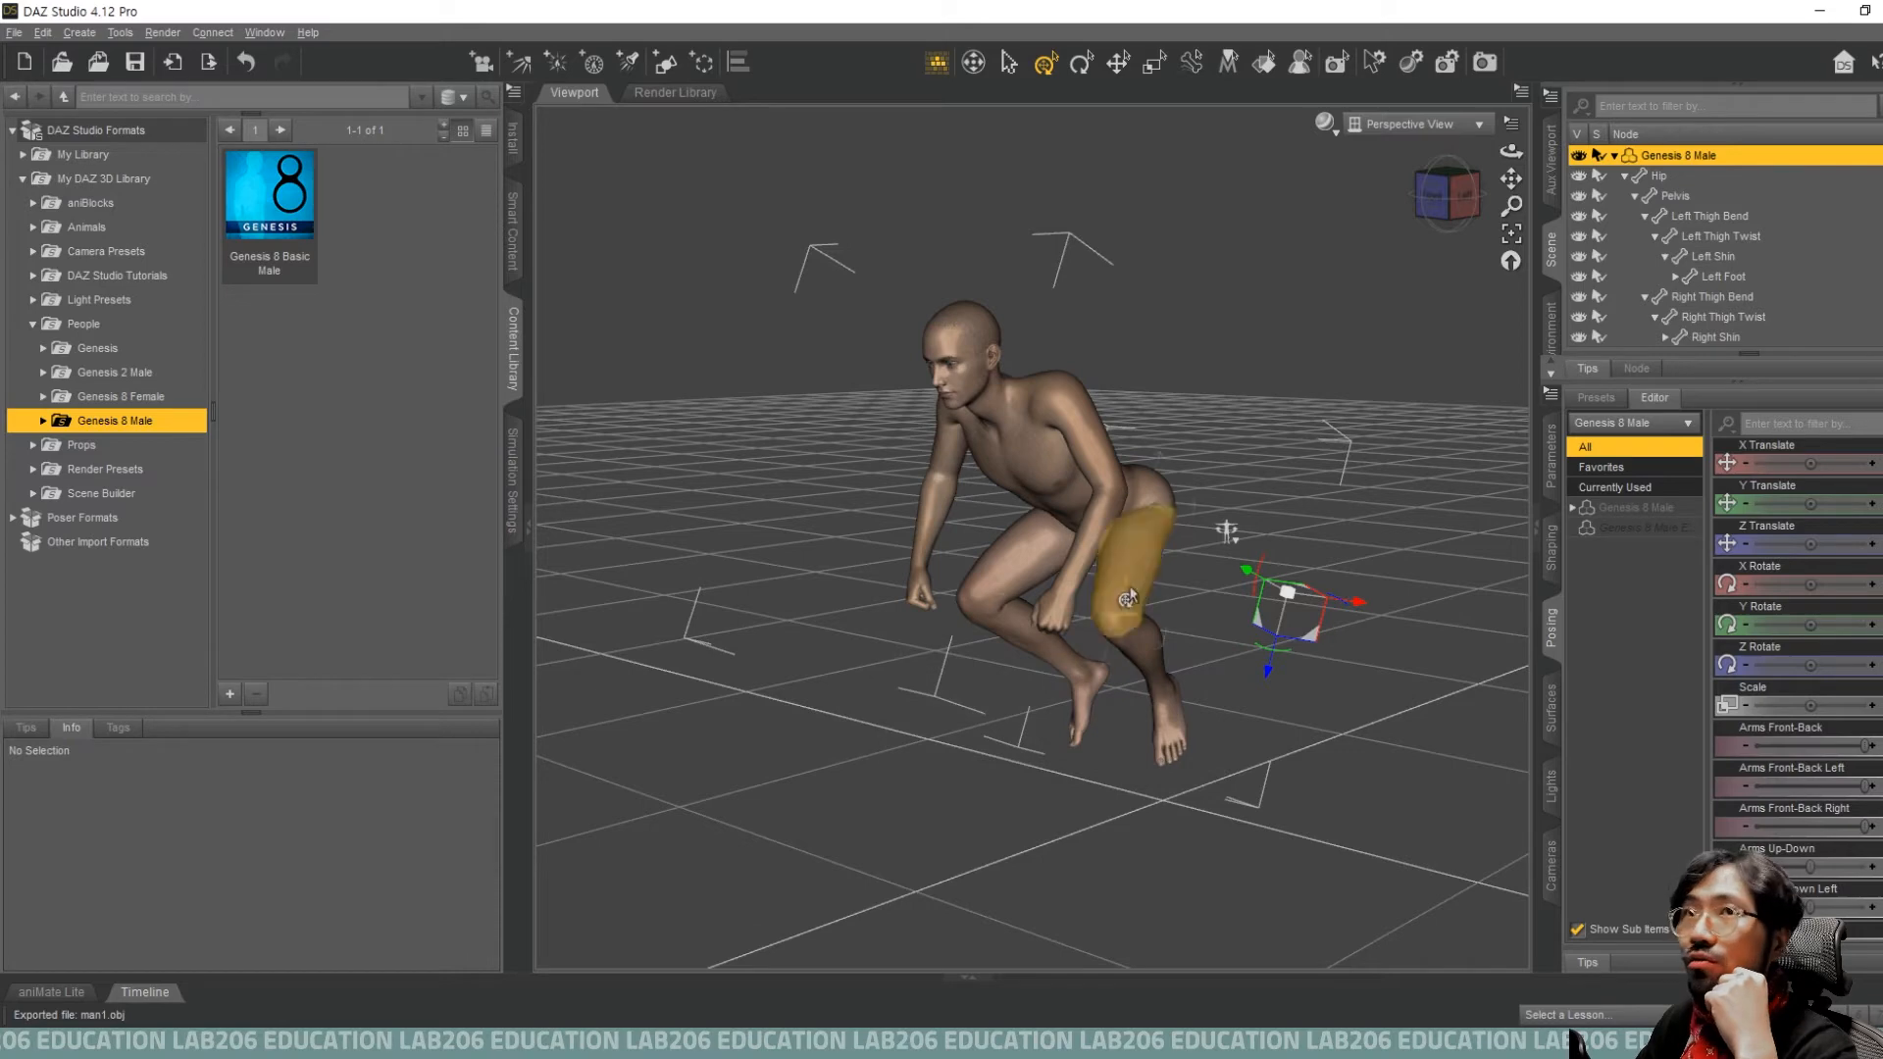
Switch to Rhinoceros and make the Top viewport of the empty document active.
left_click(1145, 917)
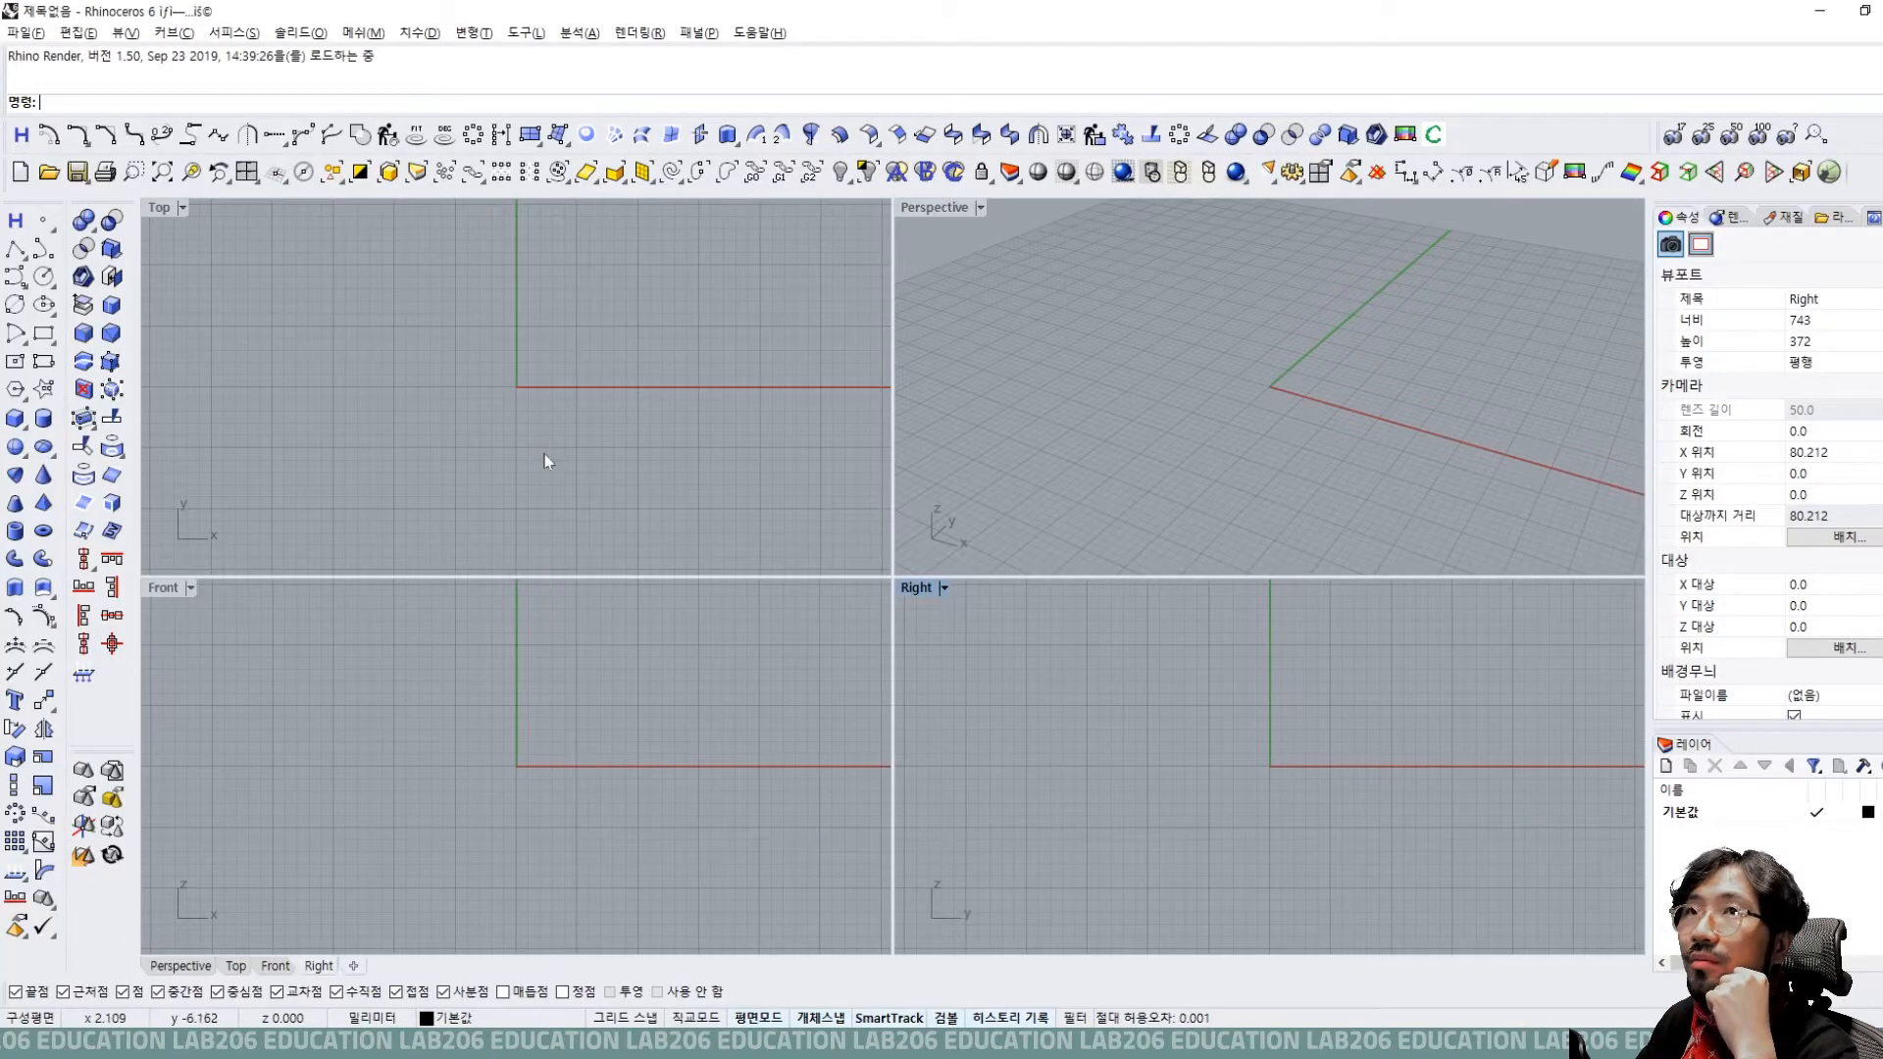
left_click(1199, 386)
left_click(672, 708)
left_click(1084, 650)
left_click(580, 450)
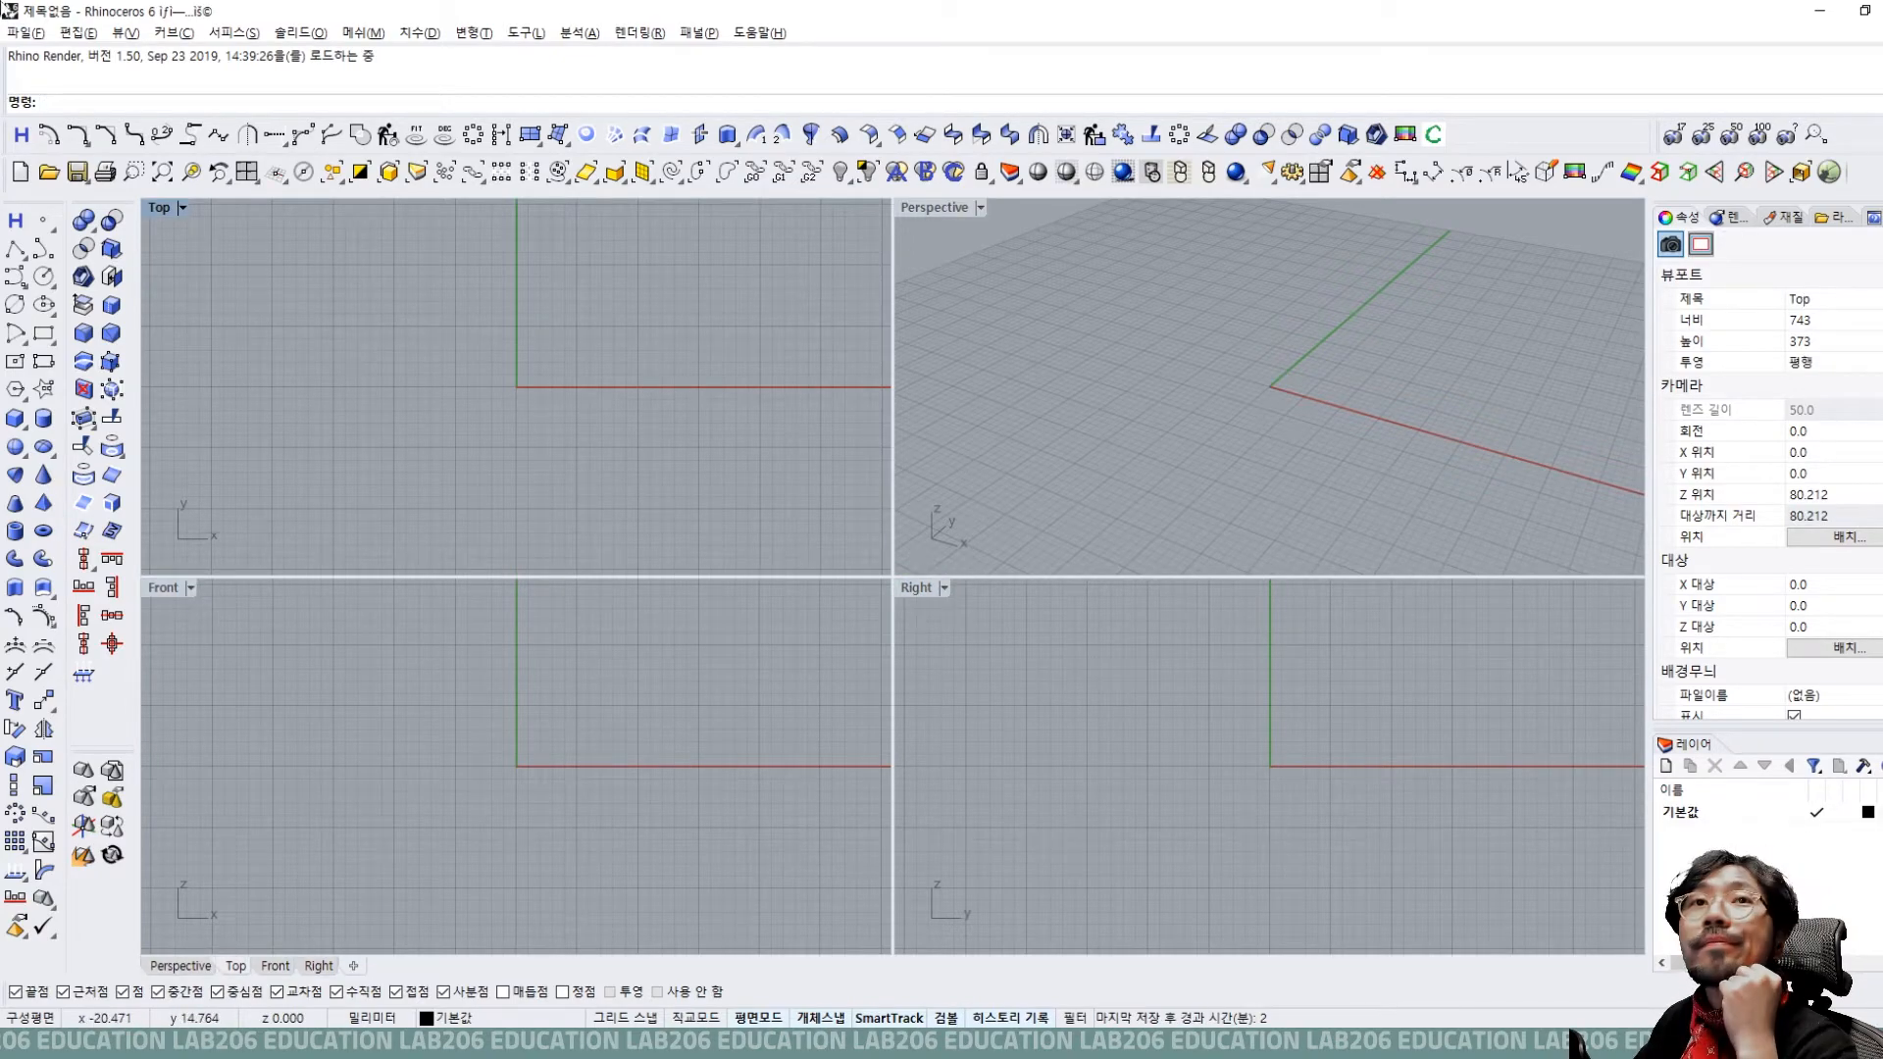
Import man1.obj as groups with textures ignored and the mapping of OBJ Y to Rhino Z turned off.
left_click(26, 32)
left_click(162, 267)
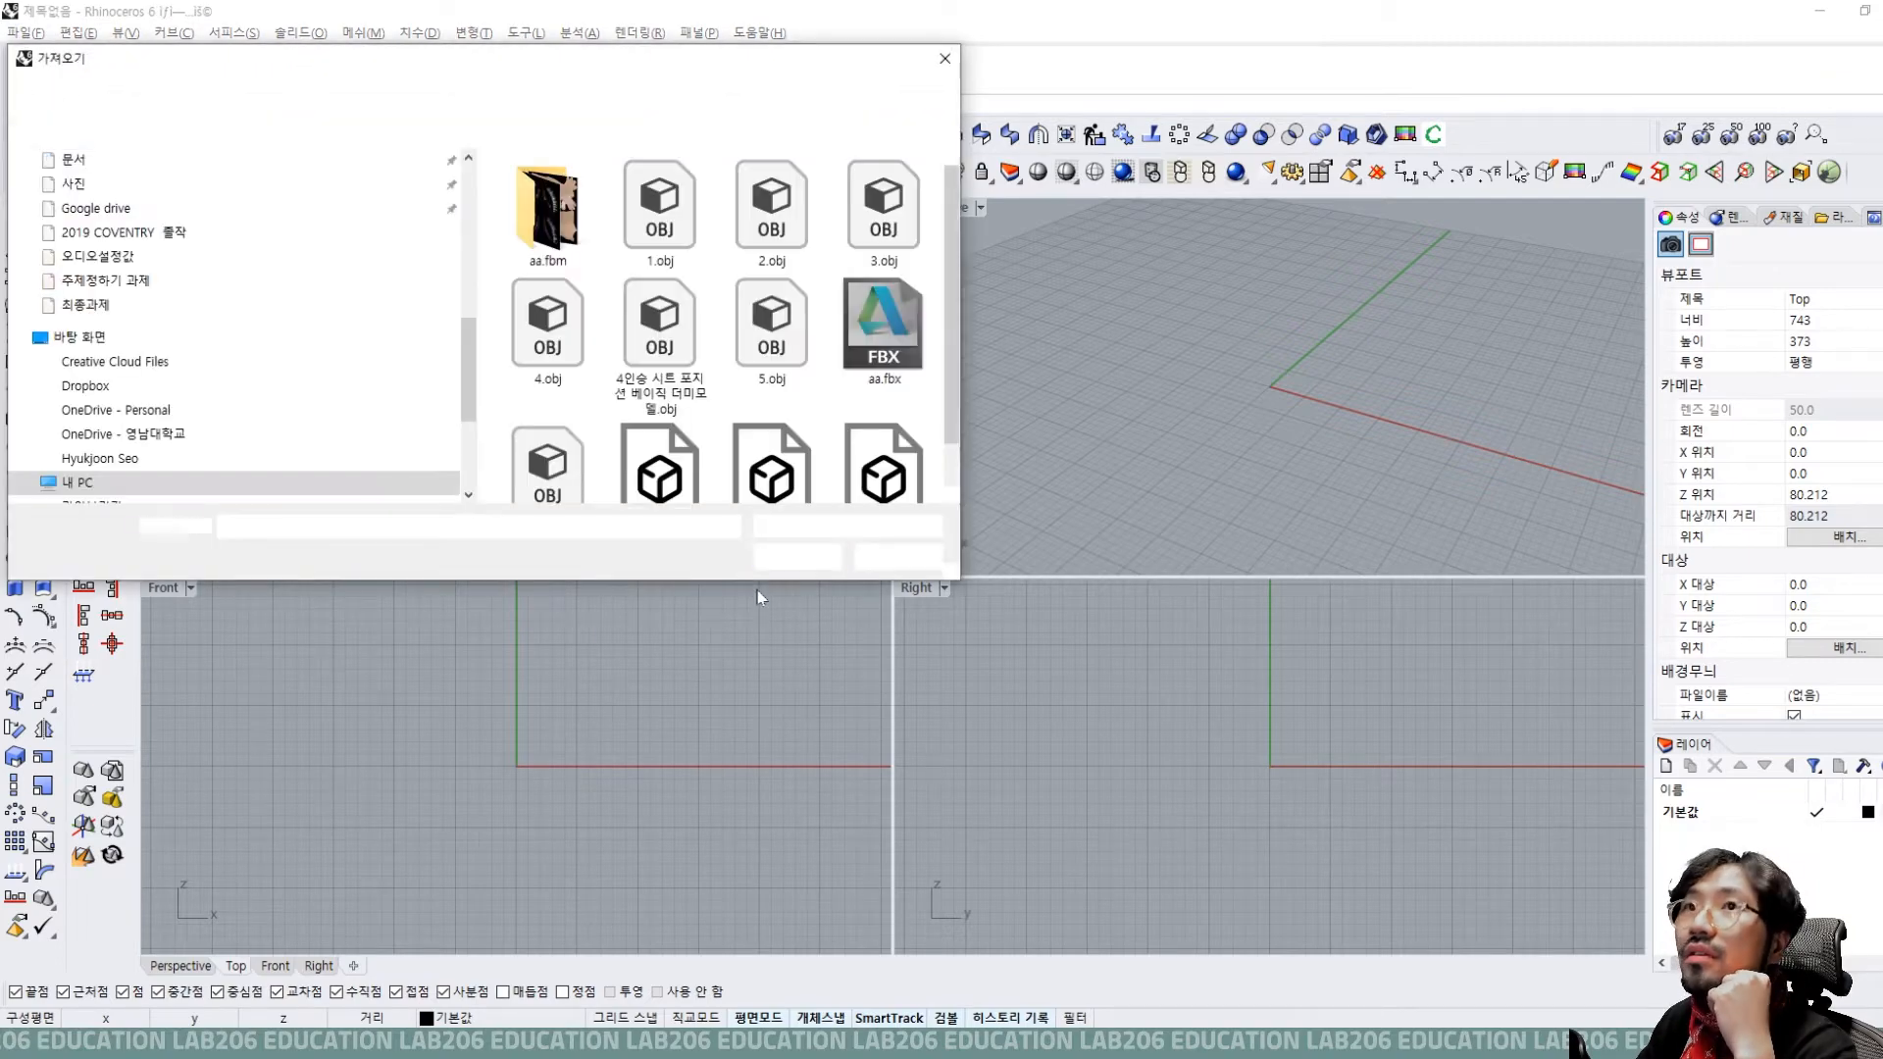
scroll(880, 451, "down", 1)
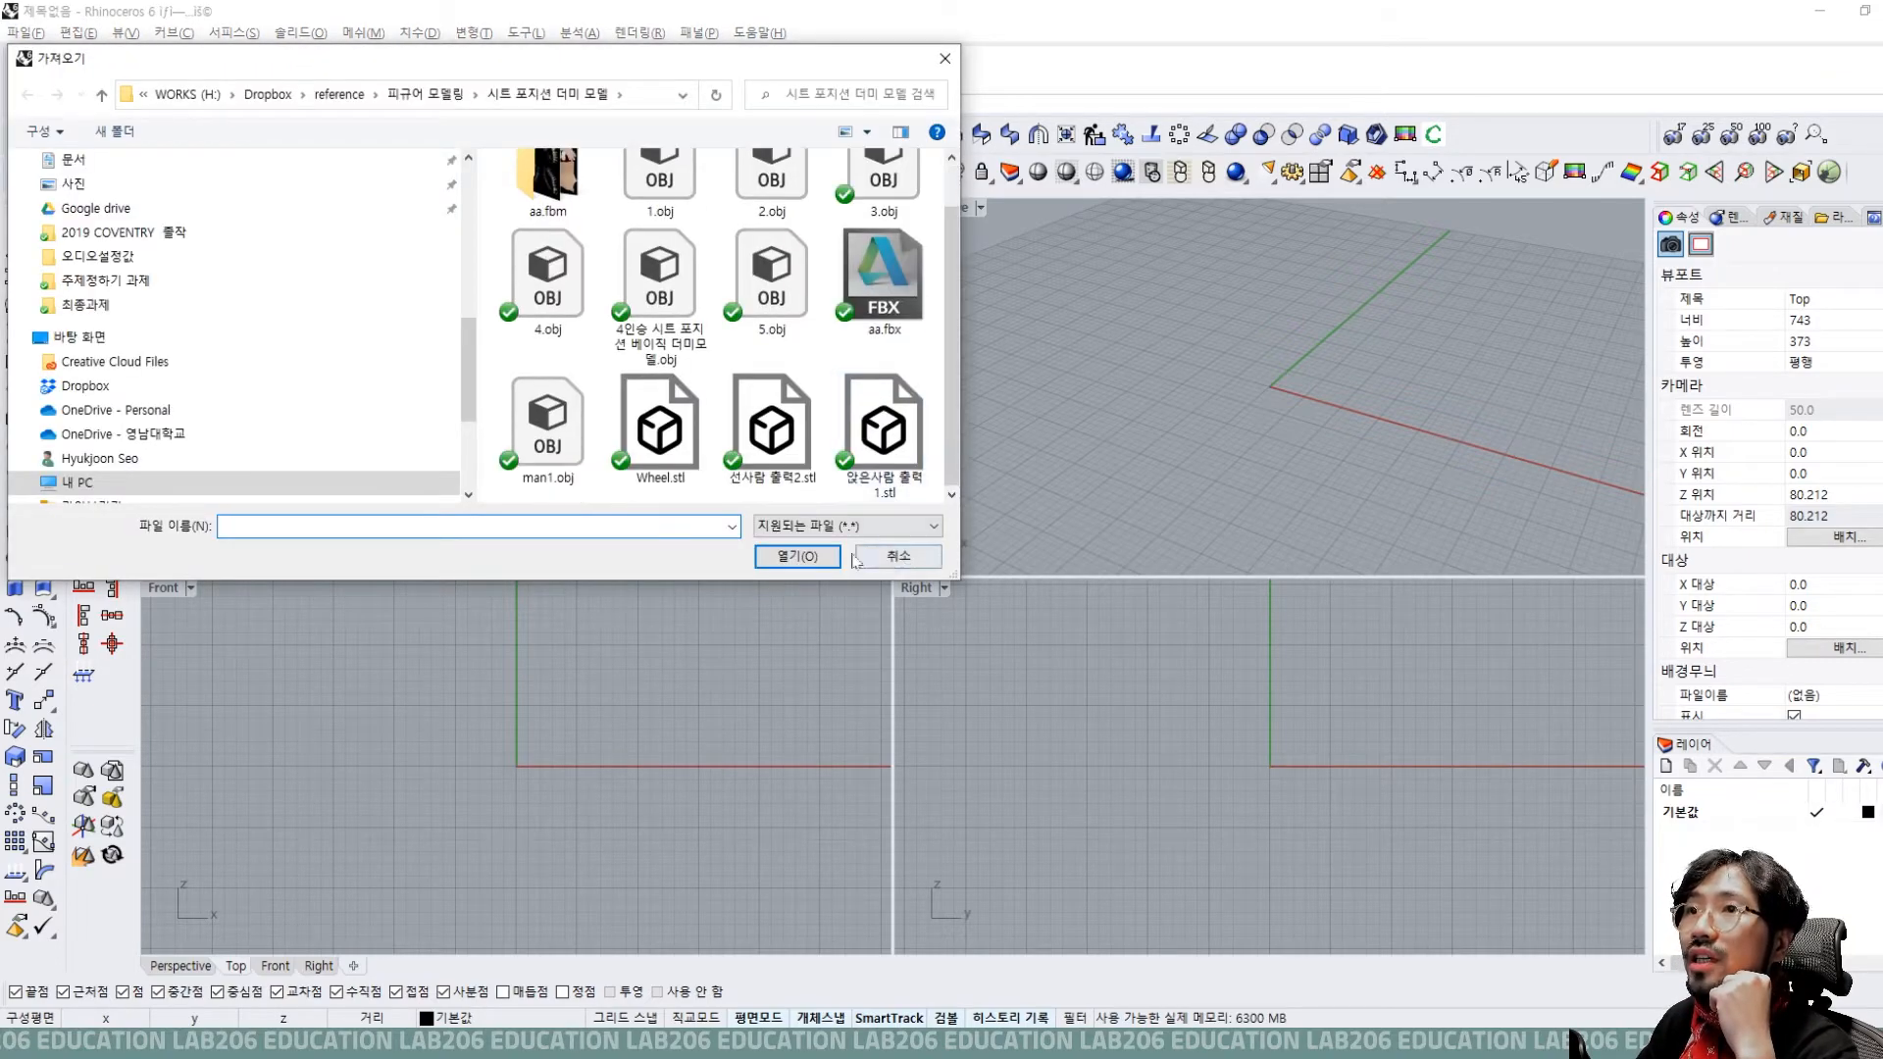
left_click(553, 447)
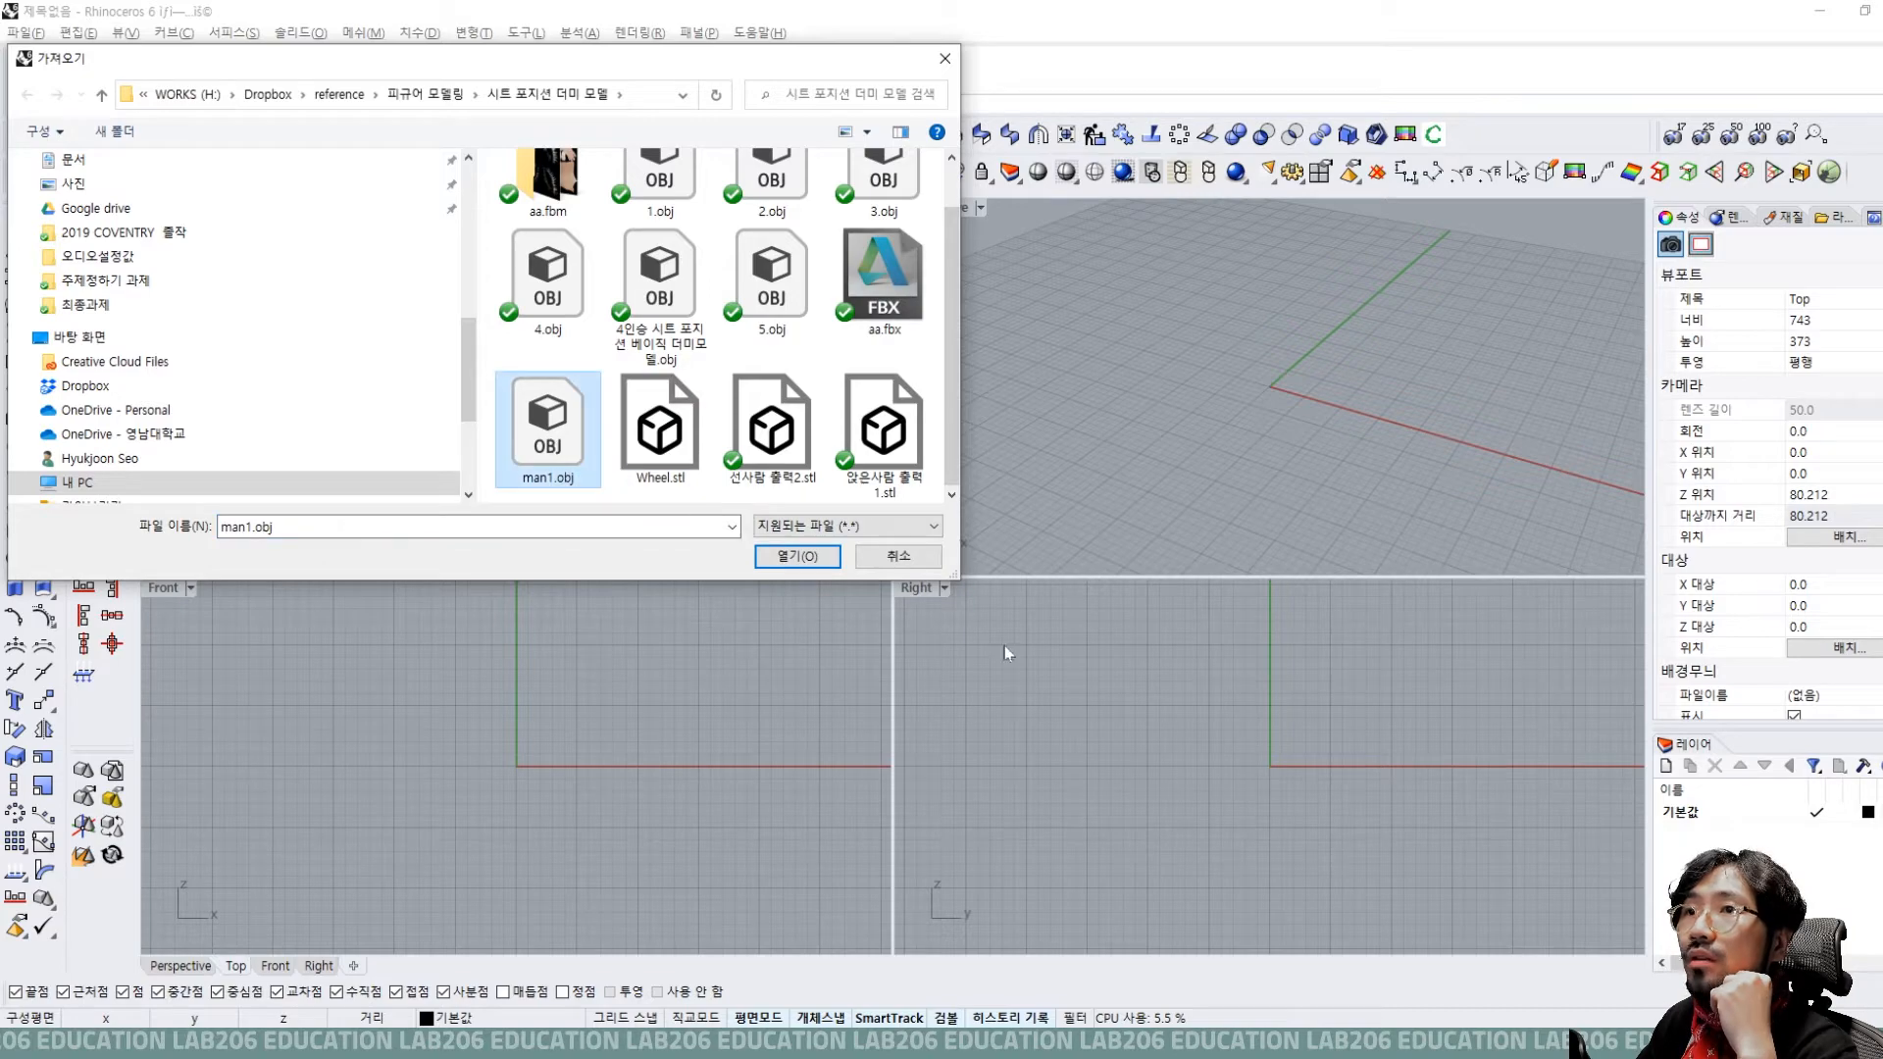
left_click(797, 556)
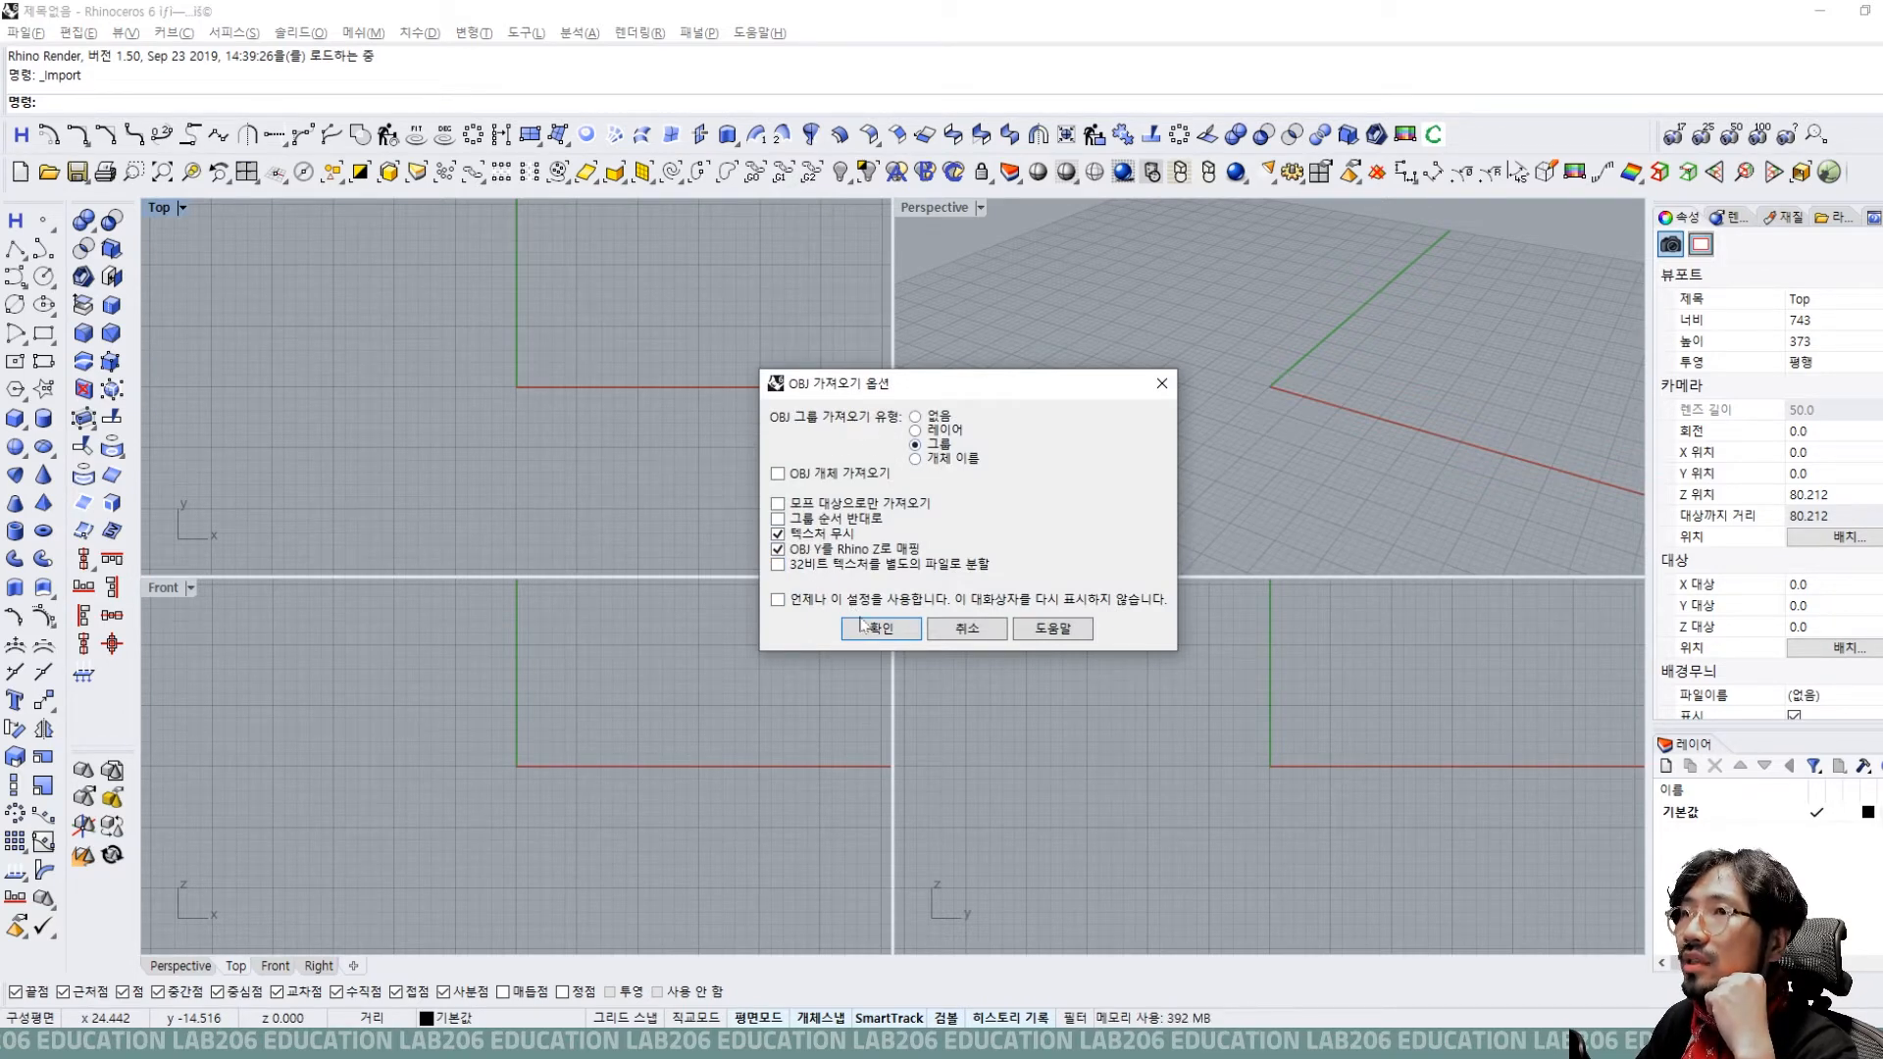
left_click(894, 552)
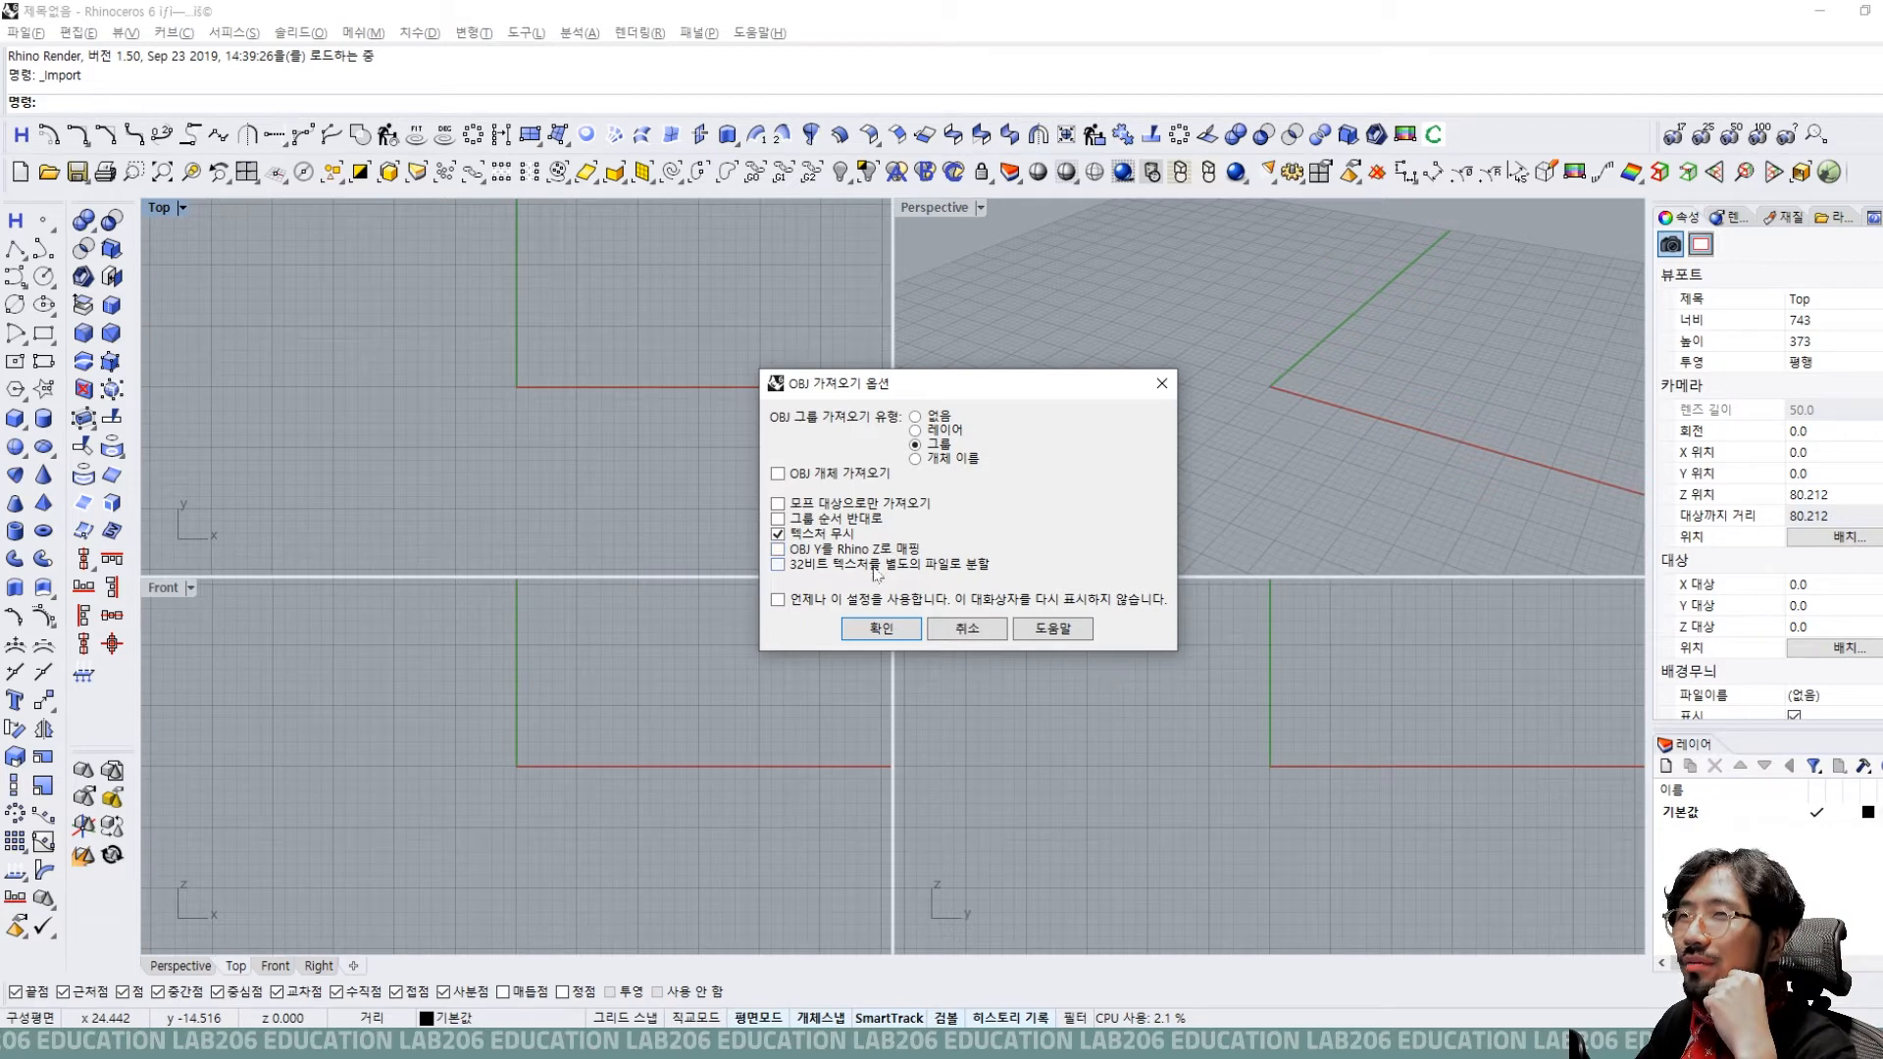
left_click(883, 628)
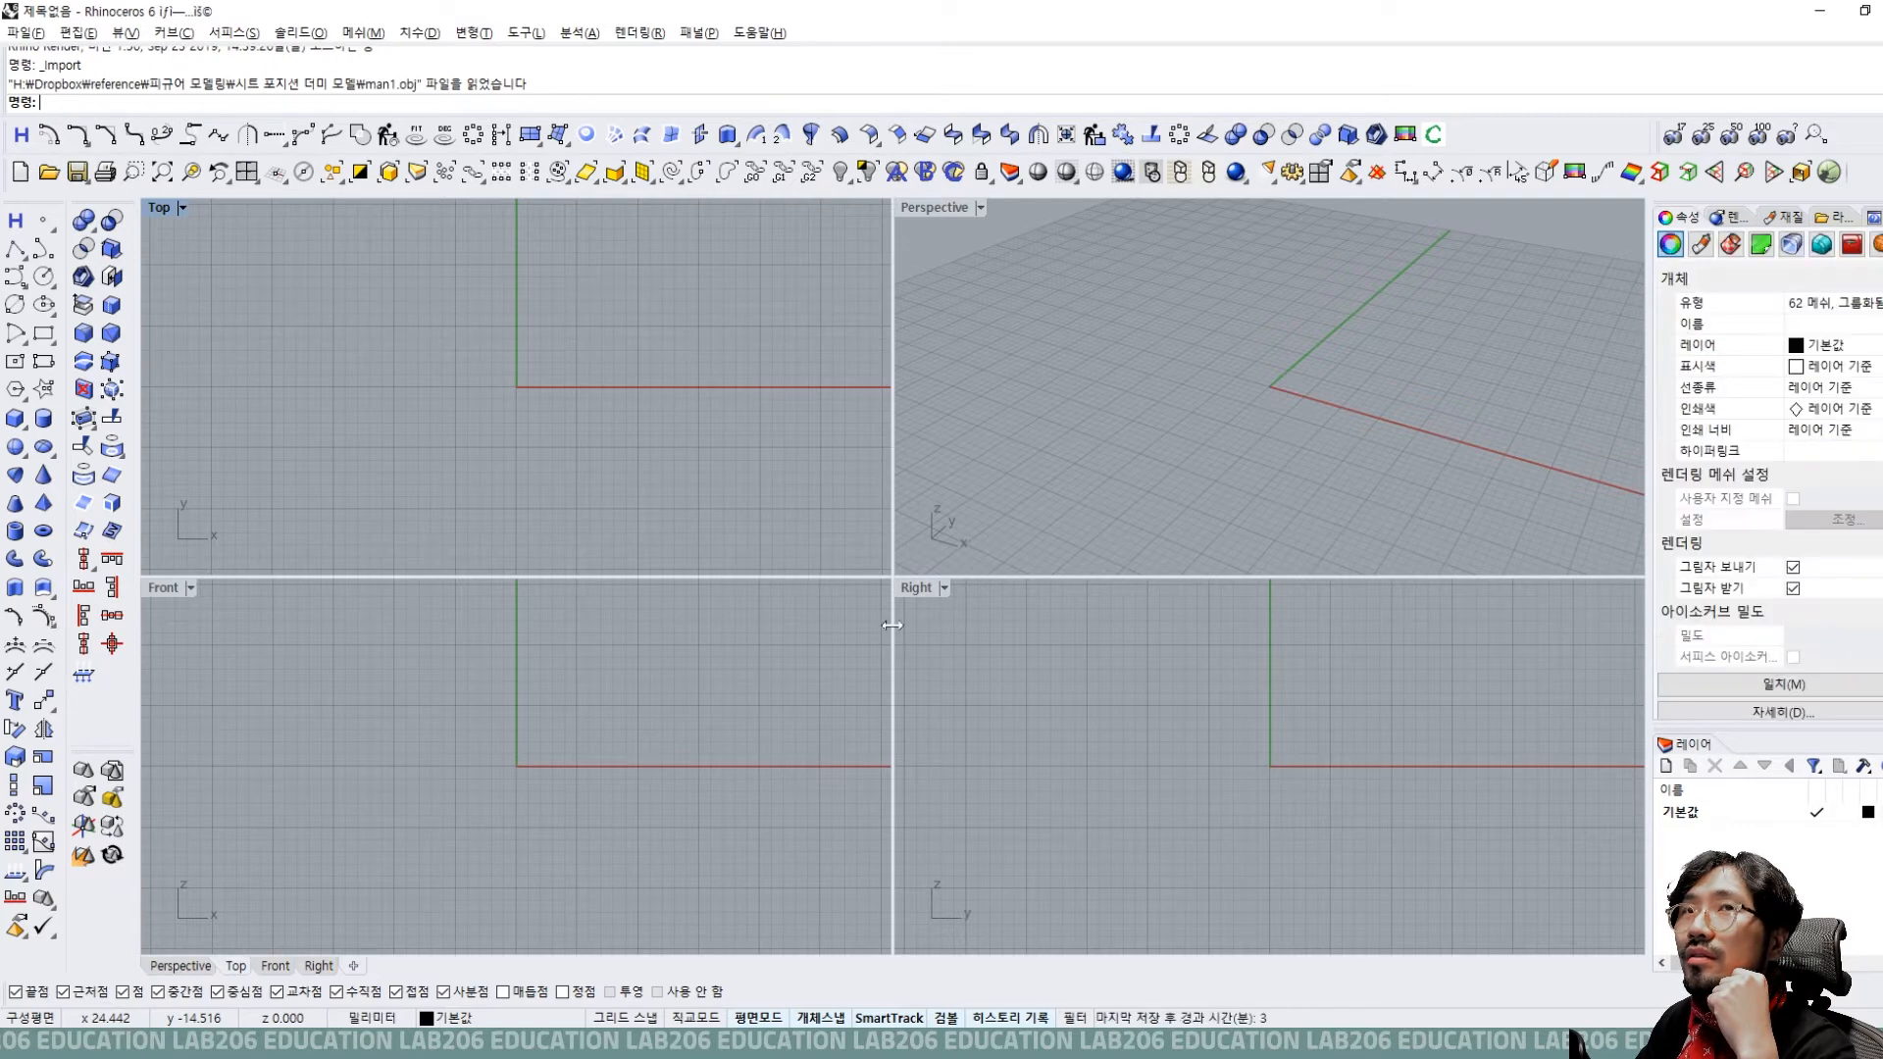
Examine the imported figure's orientation and size relative to the grid in the Perspective view.
left_click(978, 439)
scroll(1109, 521, "down", 6)
scroll(1147, 427, "down", 14)
right_click_drag(1300, 351, 1215, 315)
scroll(1215, 314, "up", 11)
right_click_drag(1108, 491, 1310, 336)
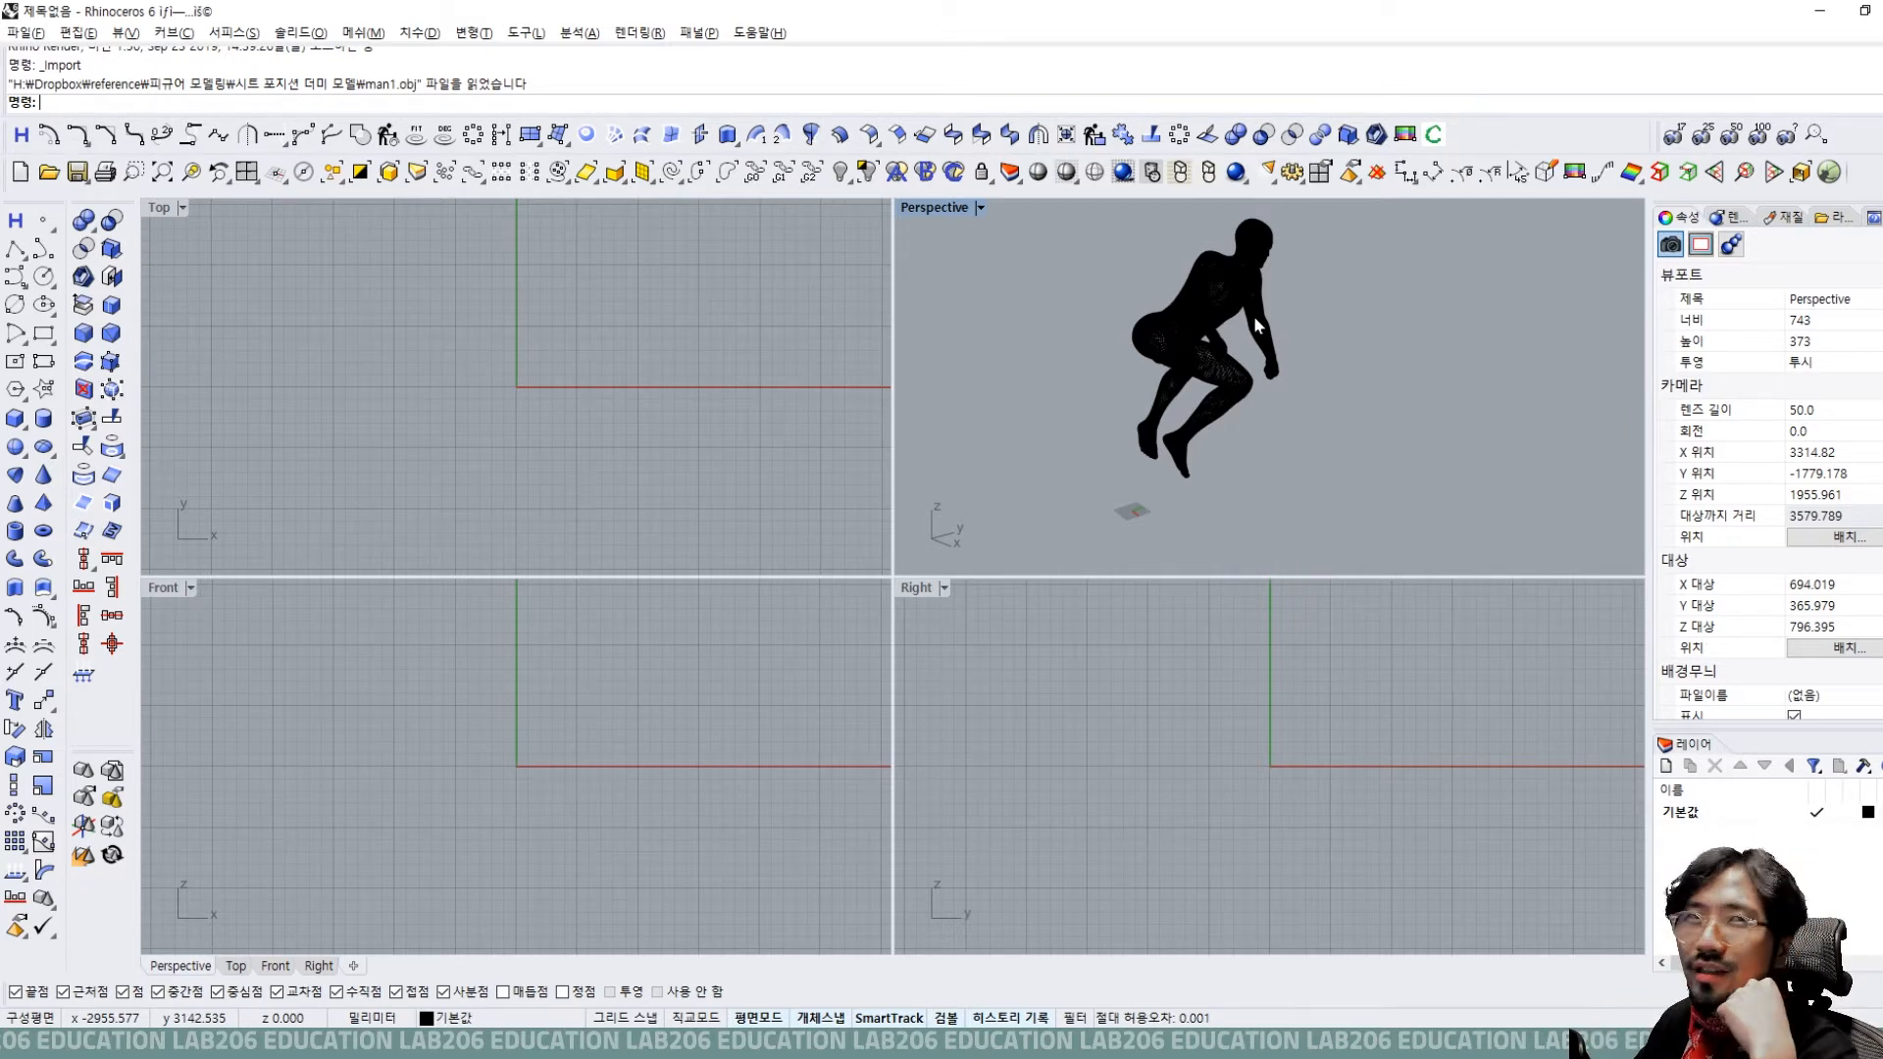
scroll(1313, 406, "down", 4)
scroll(1302, 380, "up", 4)
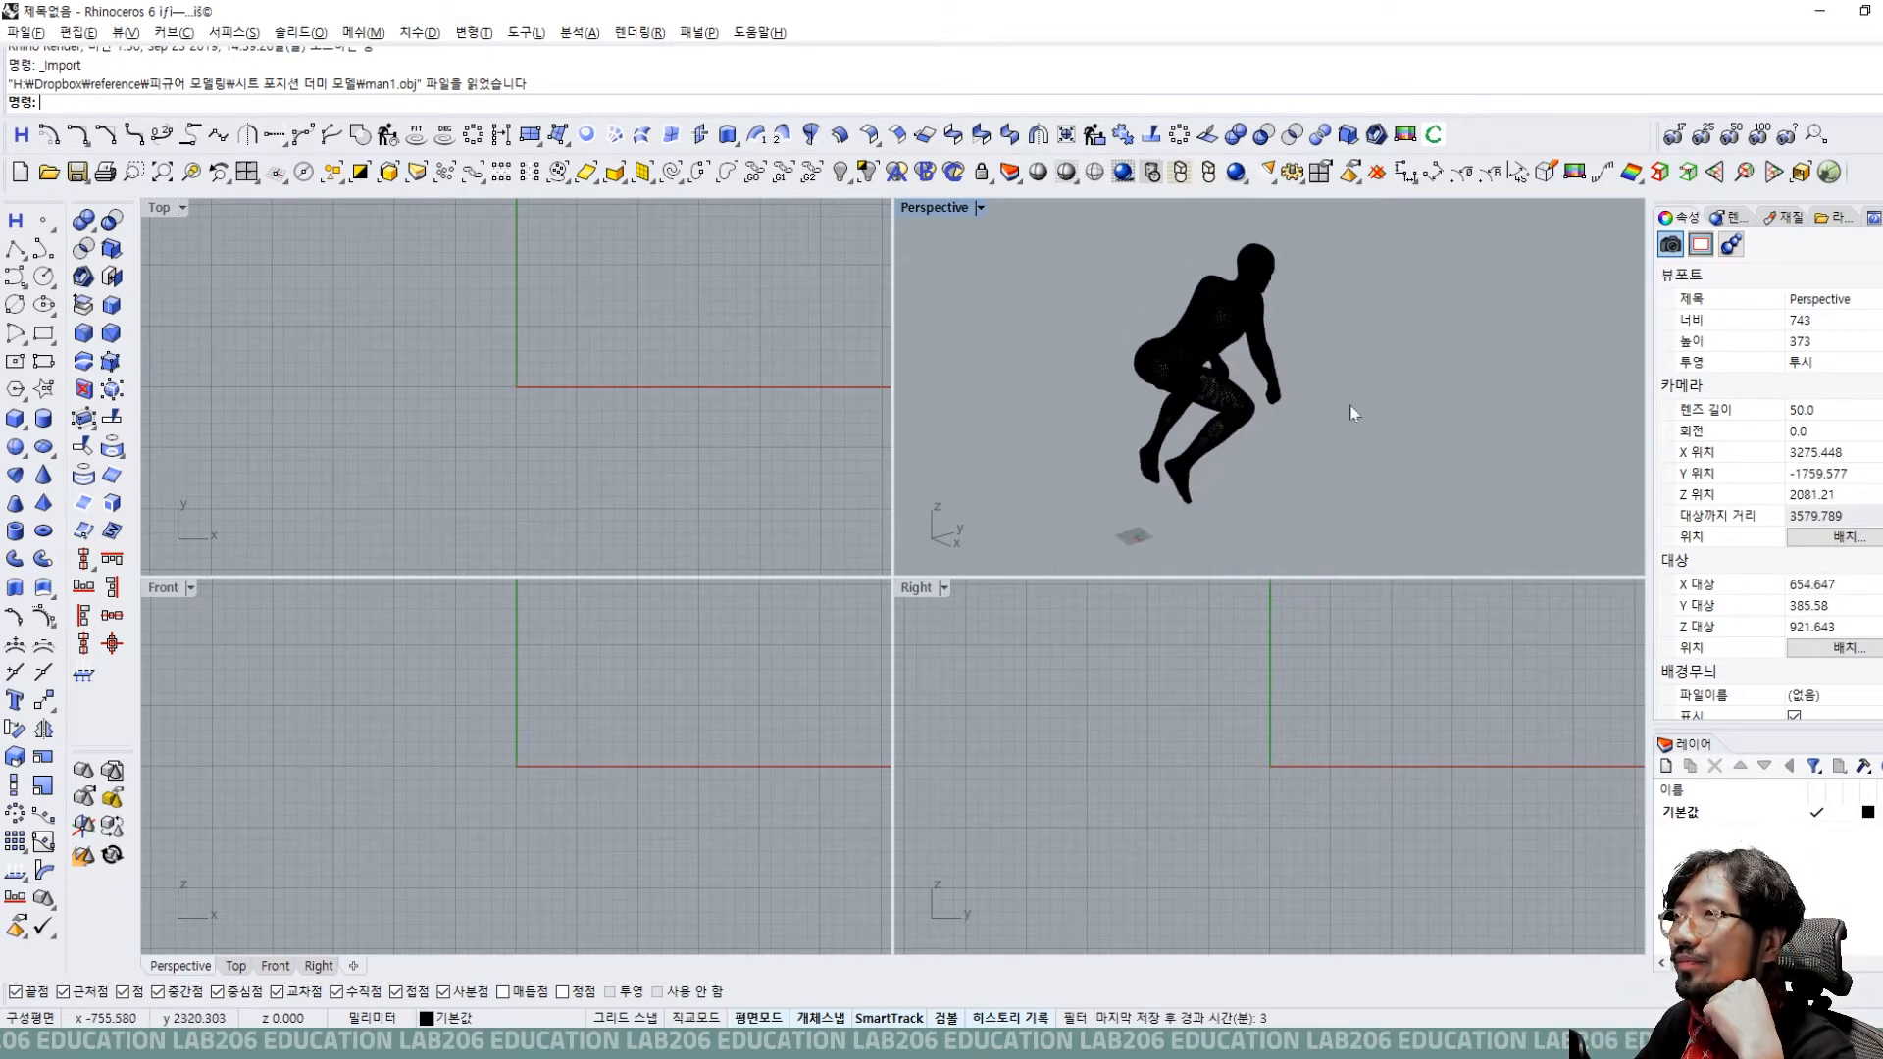
Check the figure in the Front and Right views and dimension the distance from its hips to the top of its head.
left_click(470, 798)
scroll(482, 785, "down", 5)
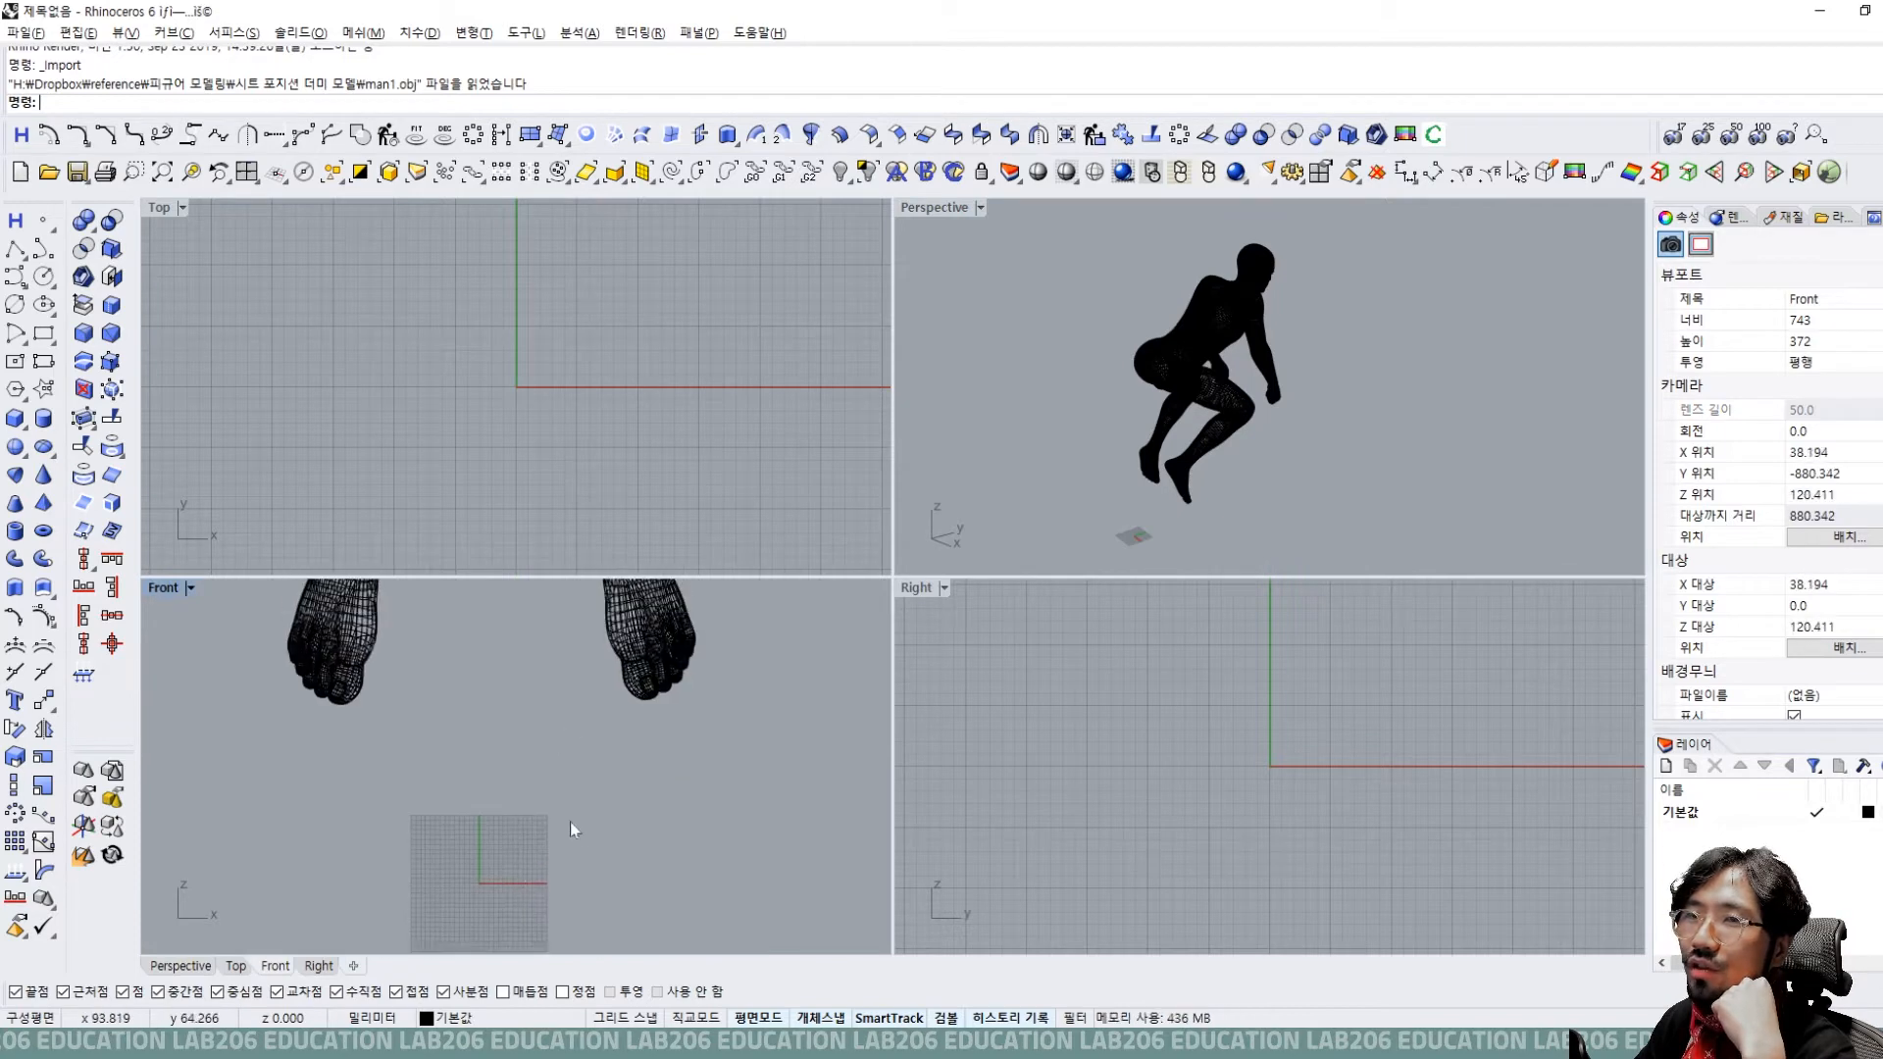
left_click(1189, 761)
scroll(1191, 758, "down", 5)
scroll(1203, 777, "up", 8)
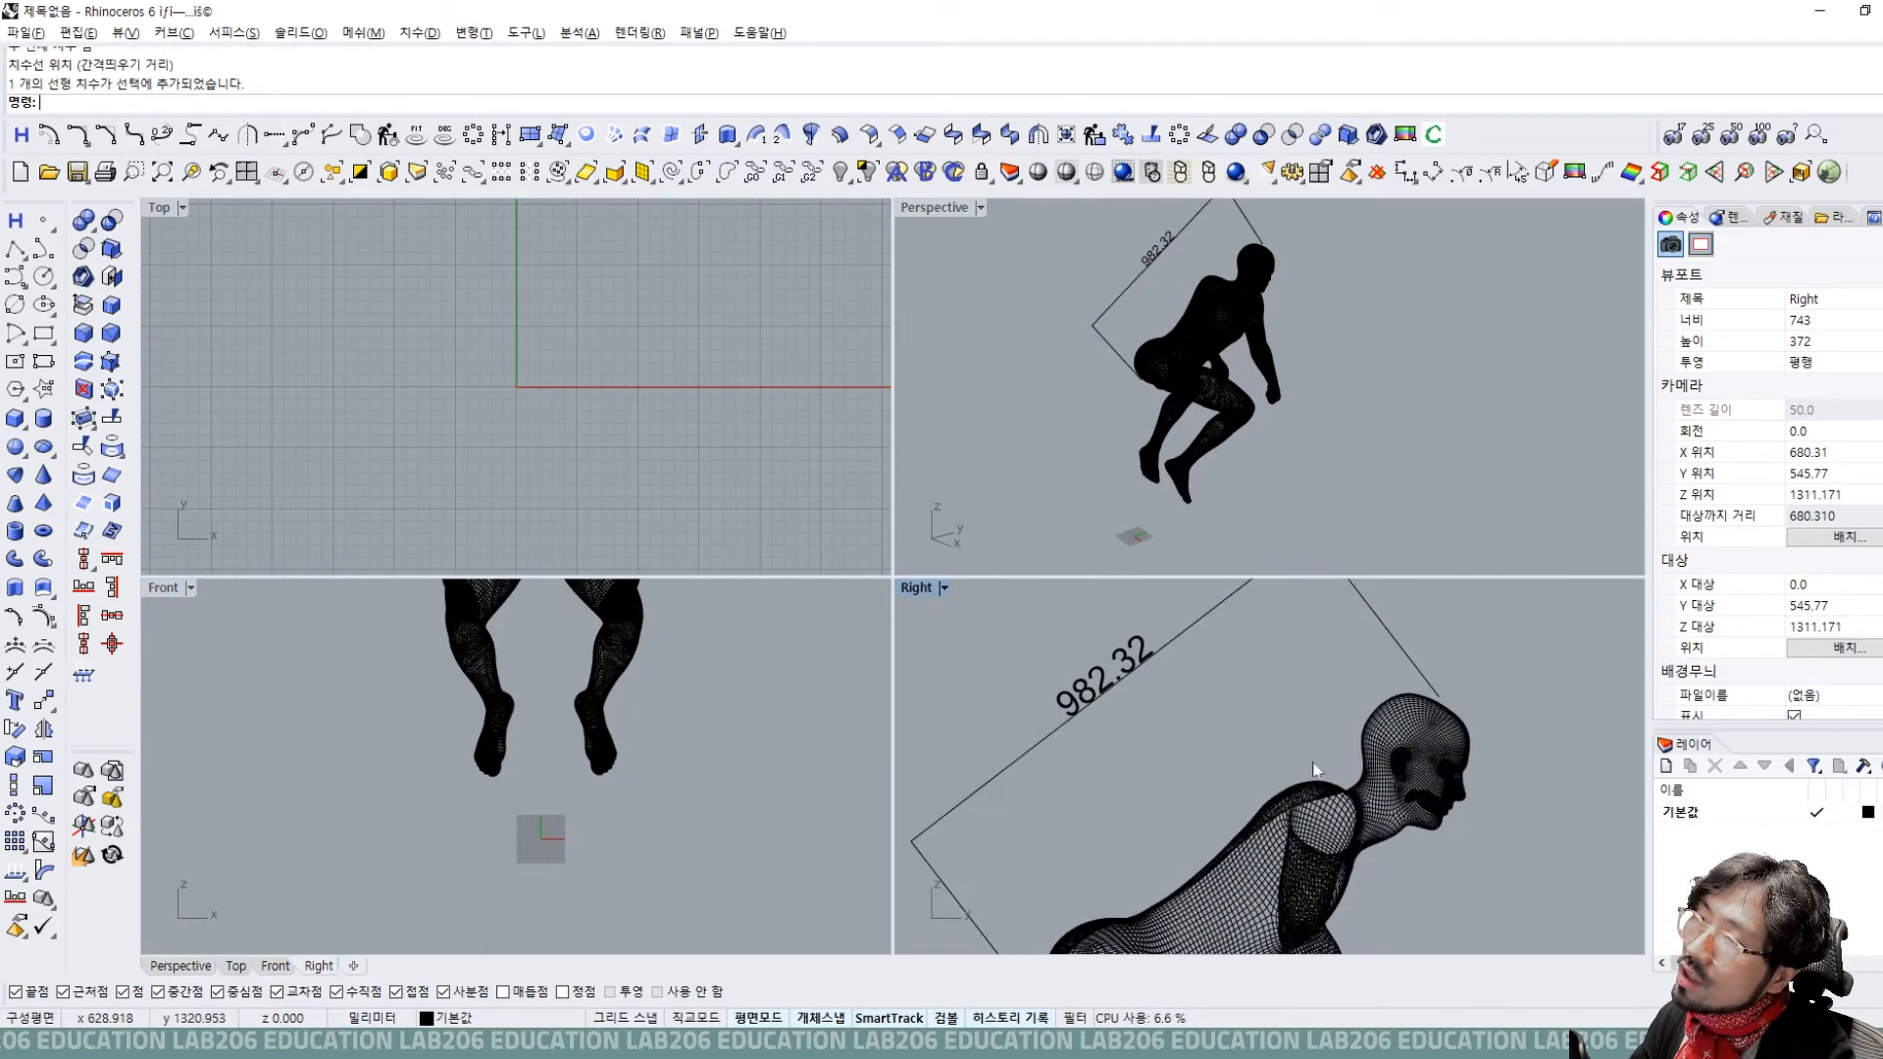
scroll(1245, 755, "down", 4)
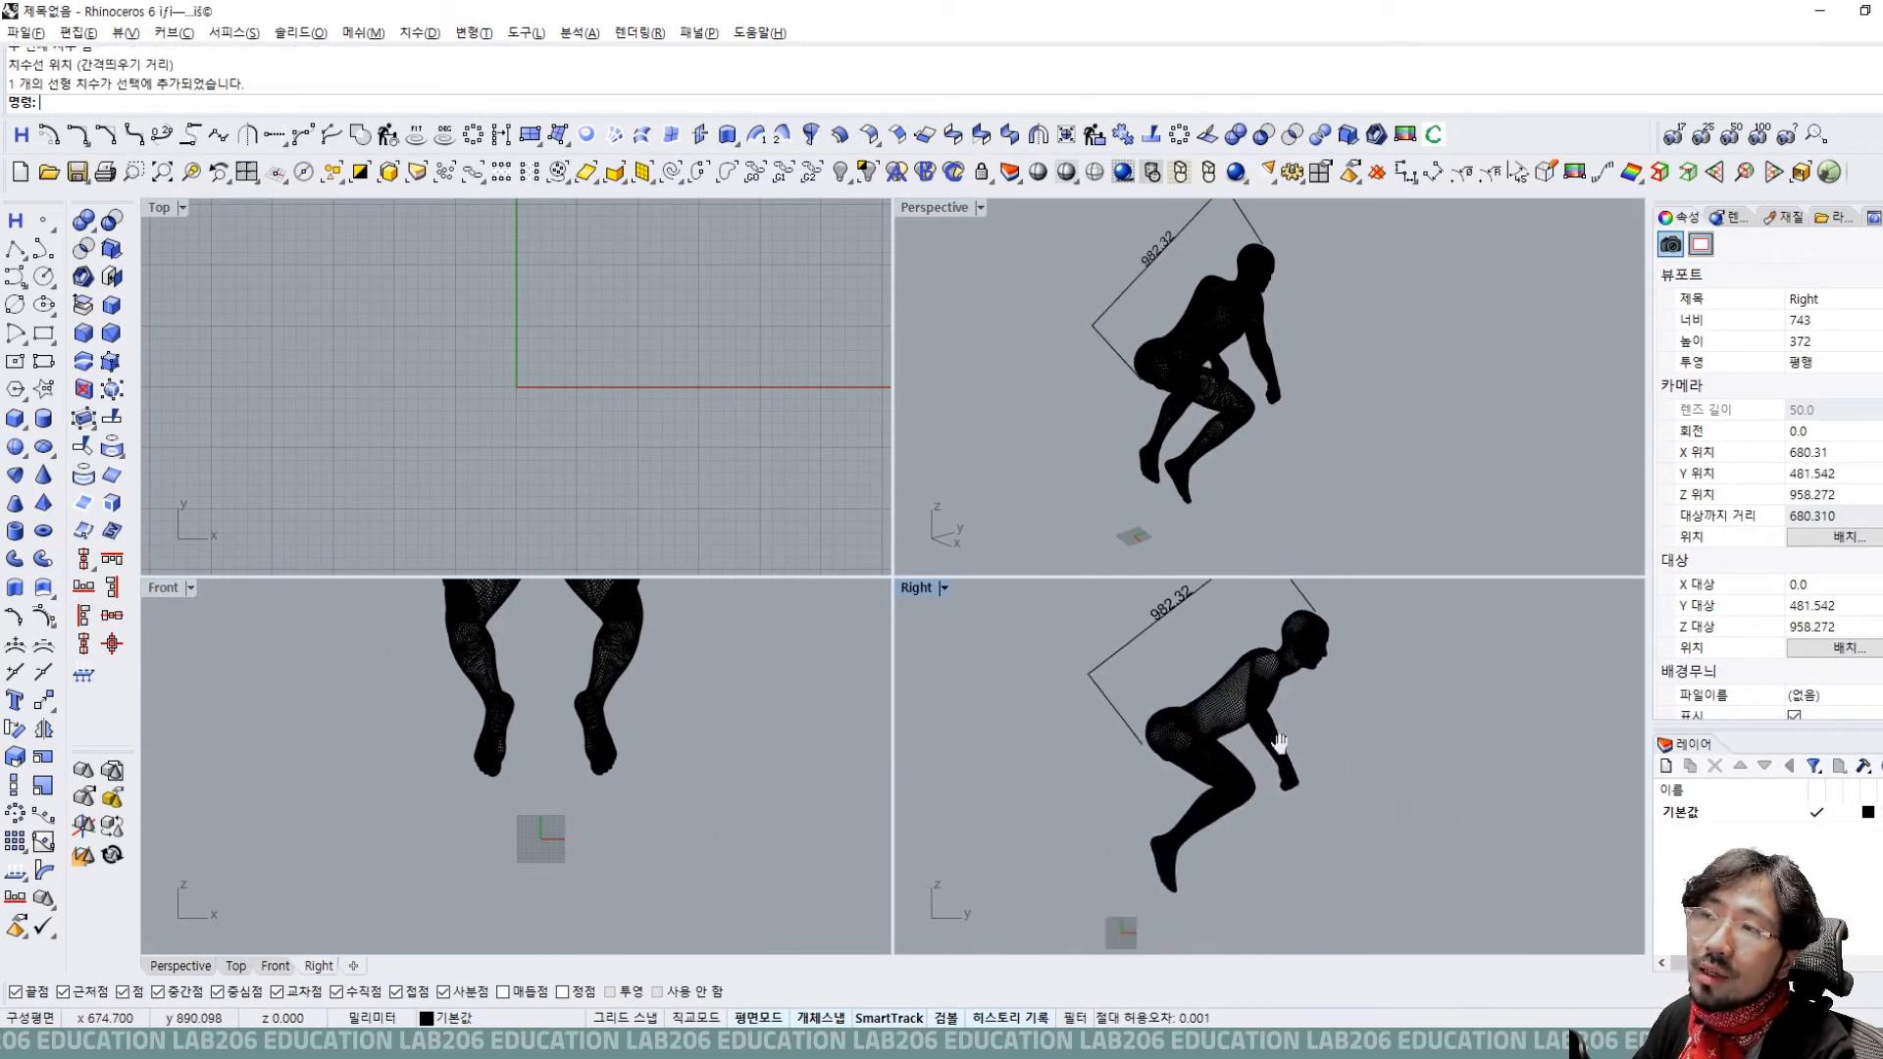
right_click_drag(1316, 715, 1313, 771)
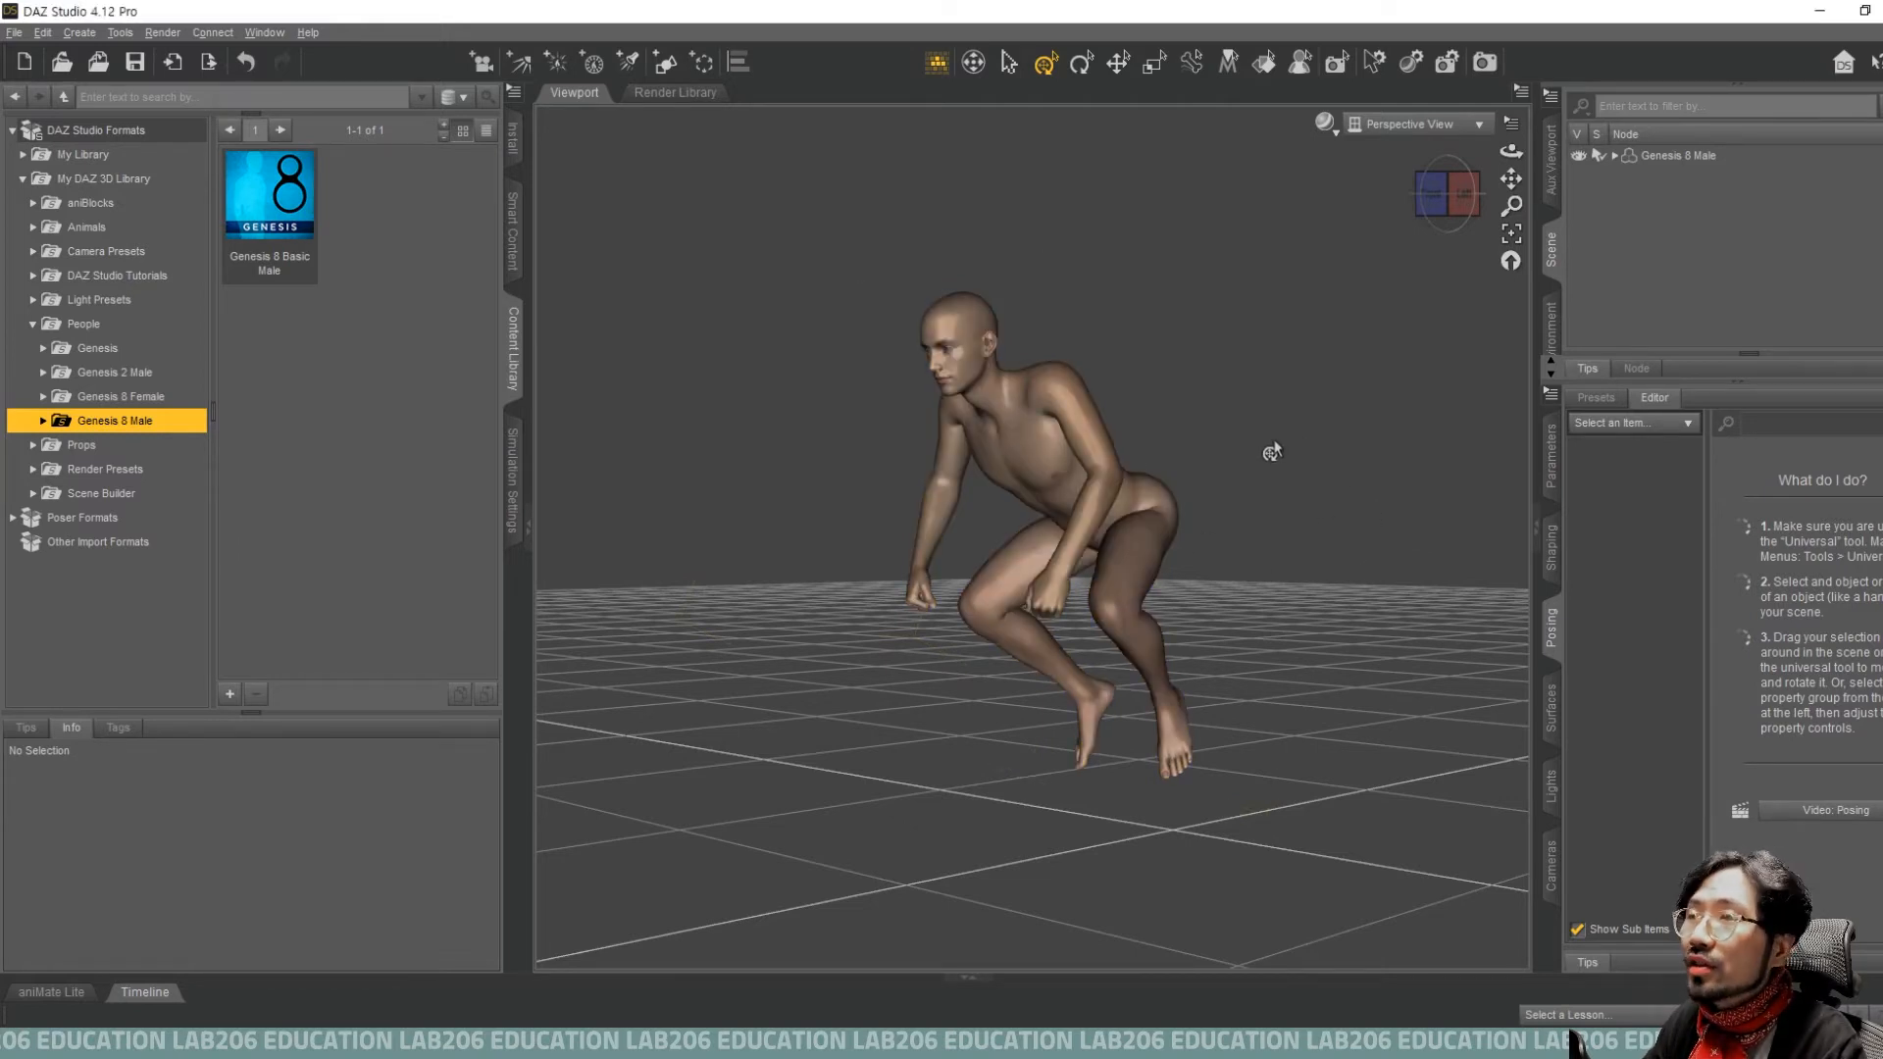
In DAZ Studio, move the crouching figure sideways along the X axis and load another Genesis 8 Basic Male as a new figure.
left_click(1045, 457)
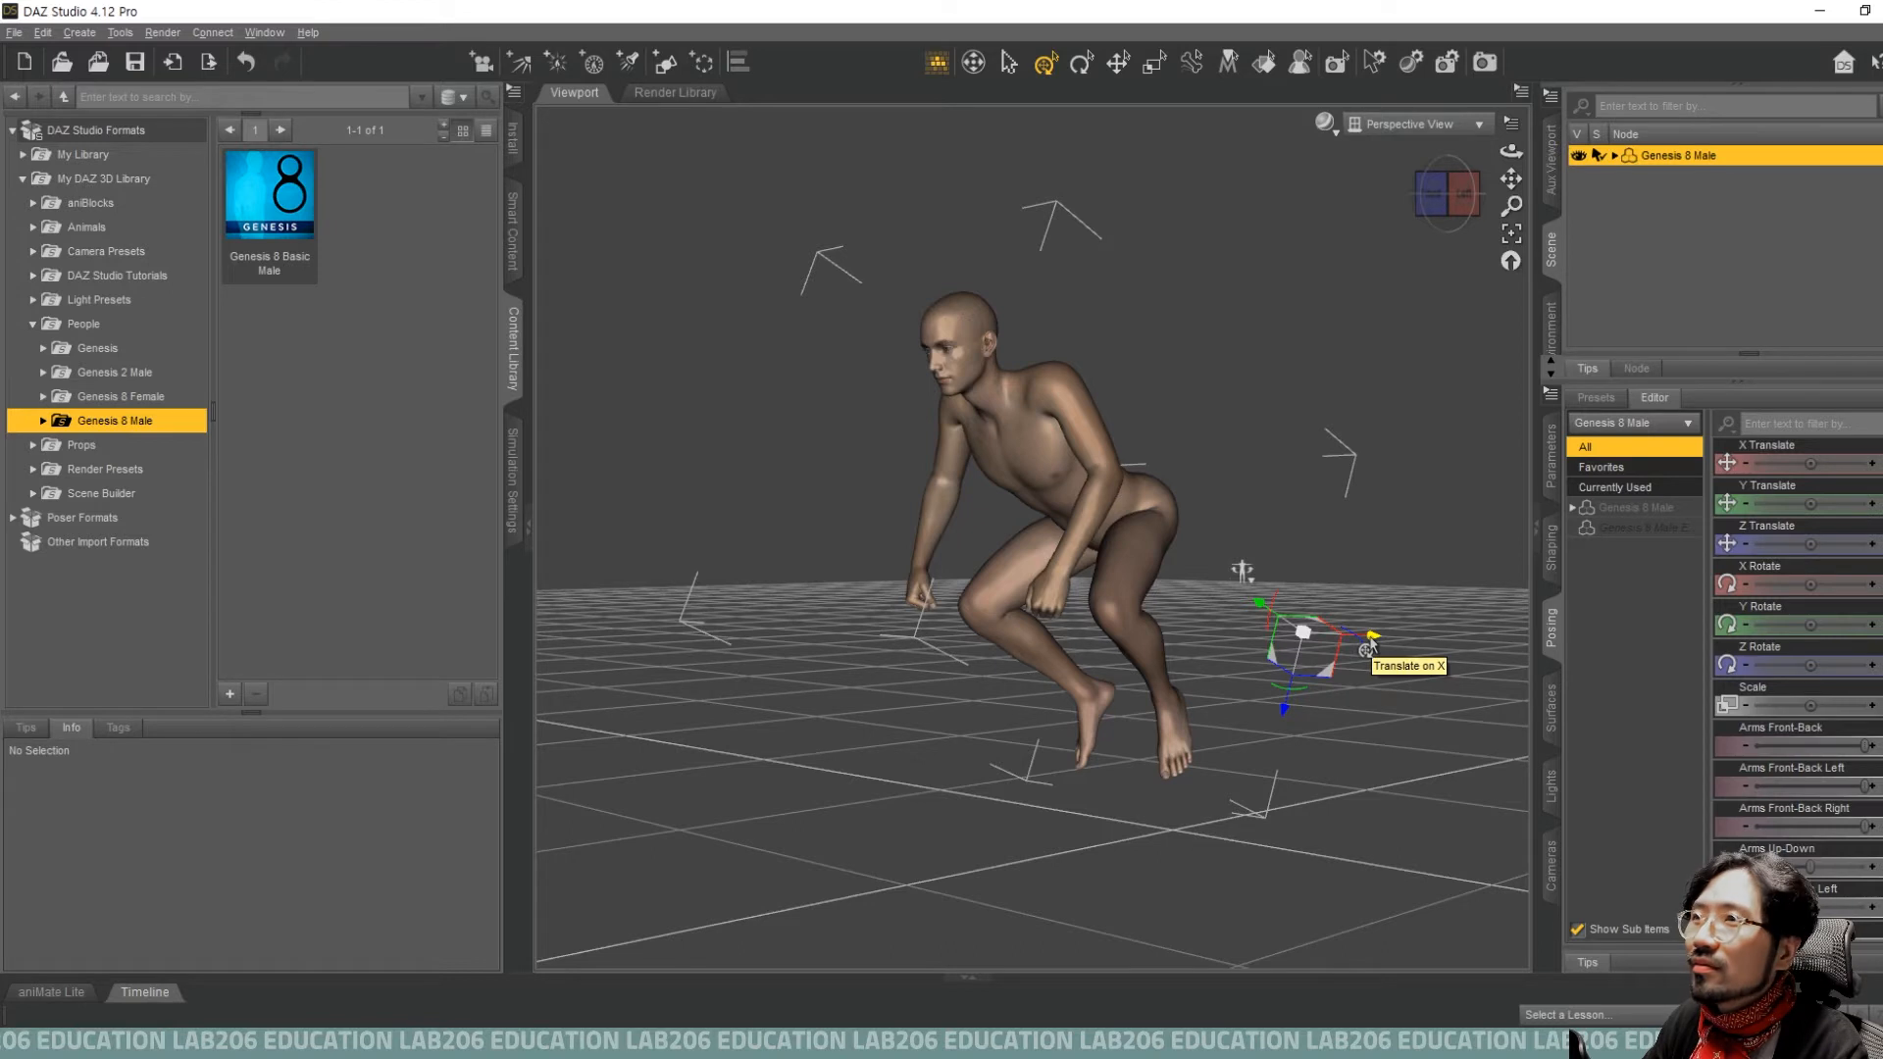
left_click_drag(1372, 649, 981, 627)
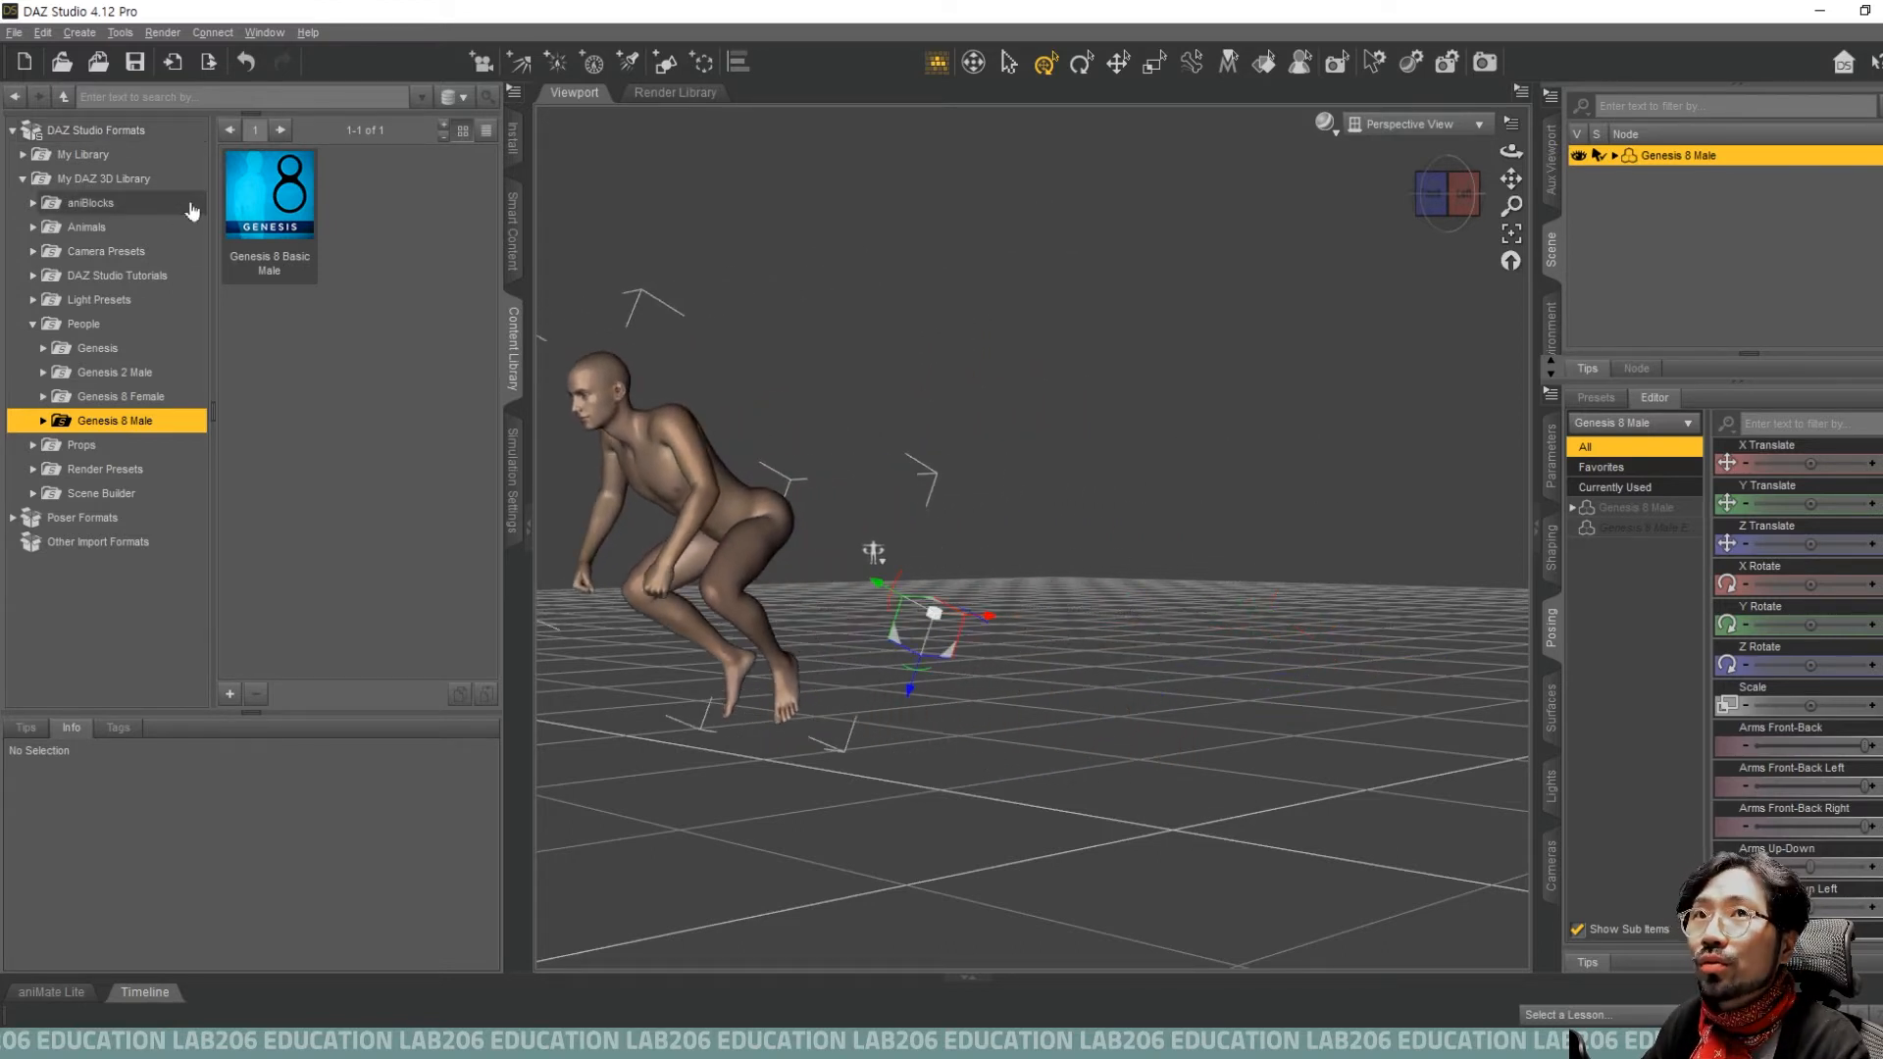
double_click(270, 201)
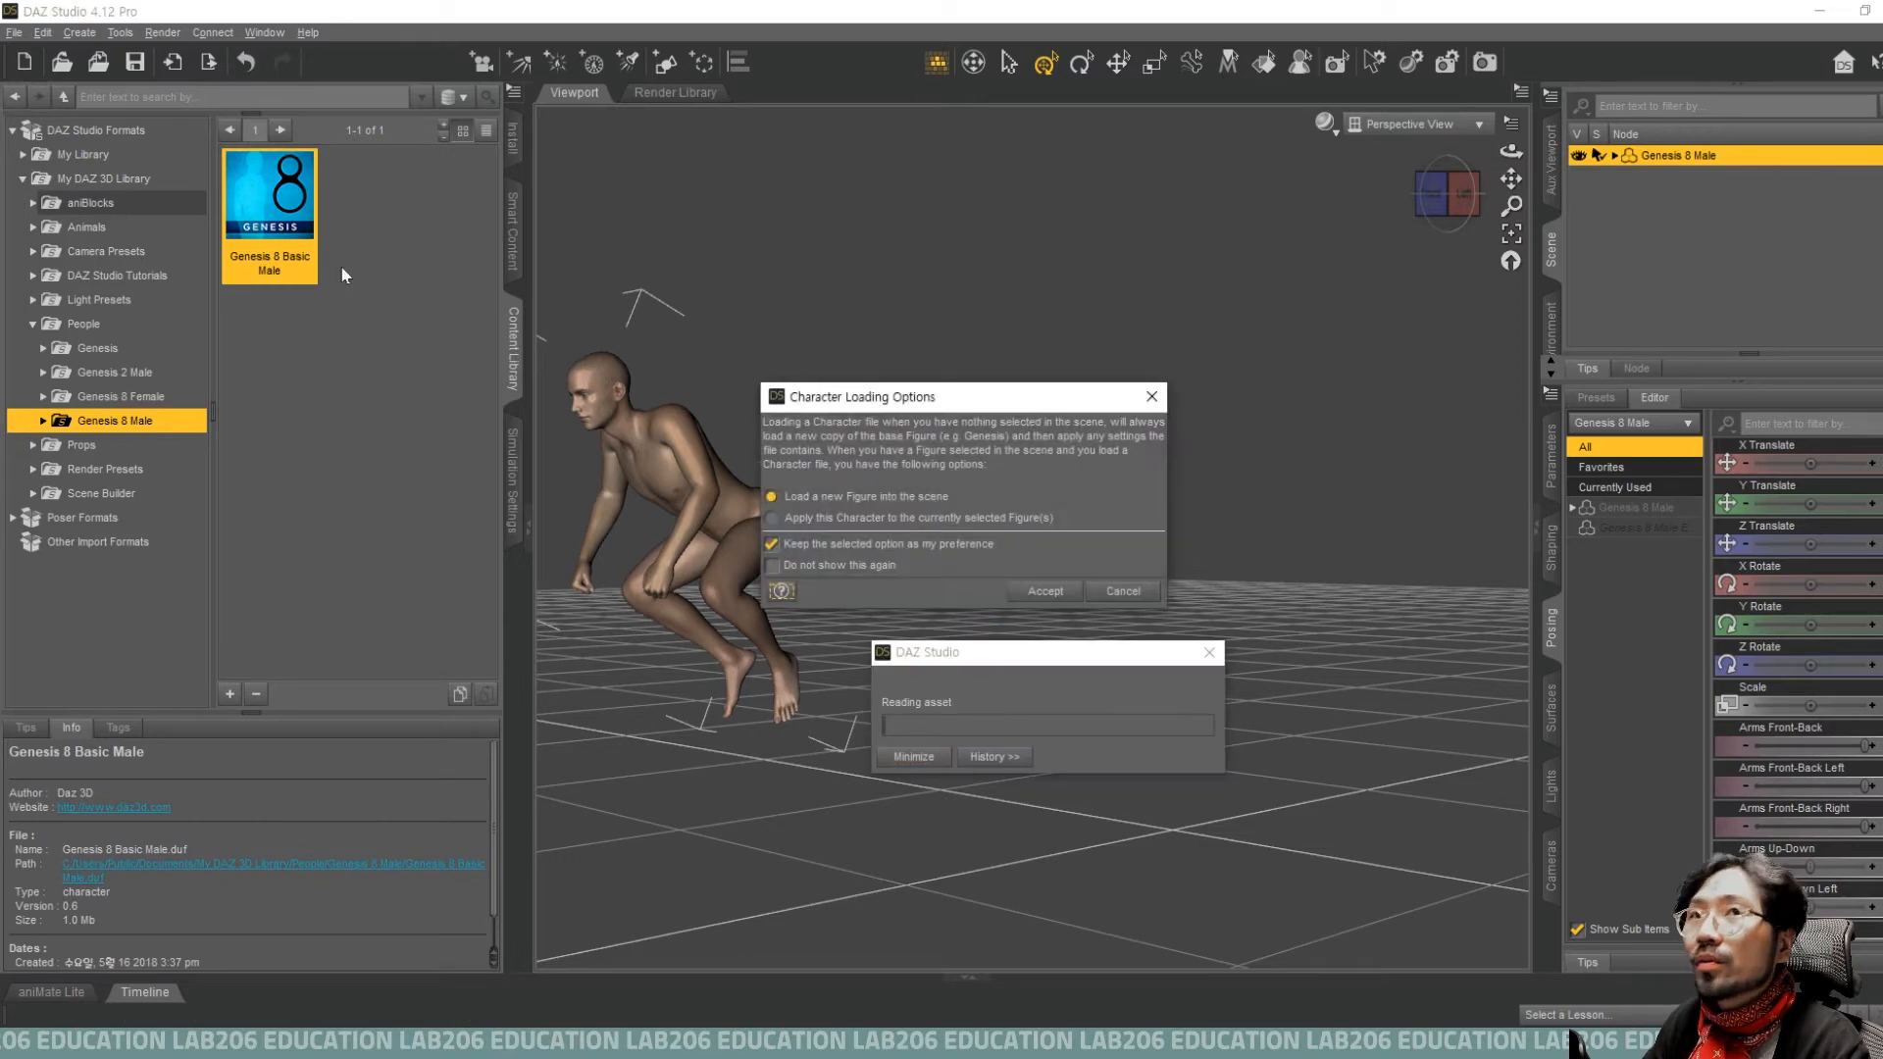
left_click(1046, 593)
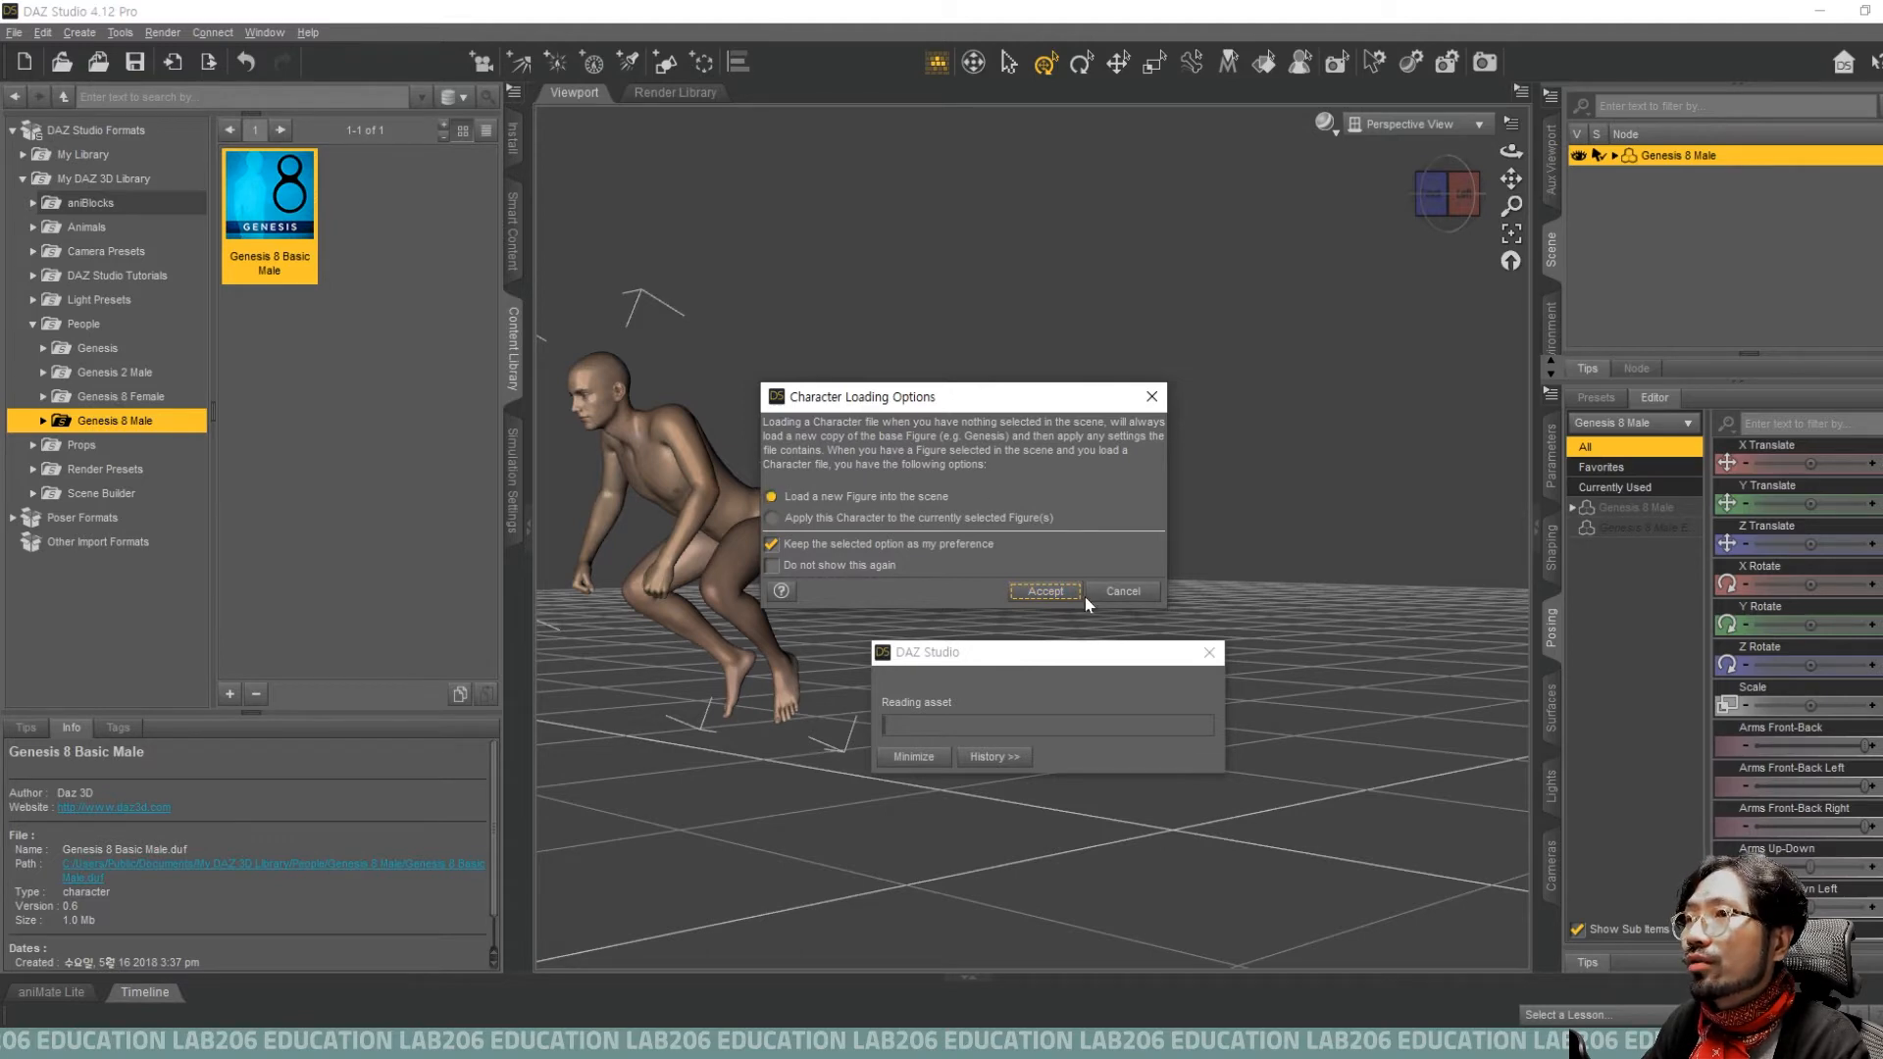
Load Genesis 8 Basic Male as a new figure, hide the crouching Genesis 8 Male, and select Genesis 8 Male (2).
left_click(1067, 591)
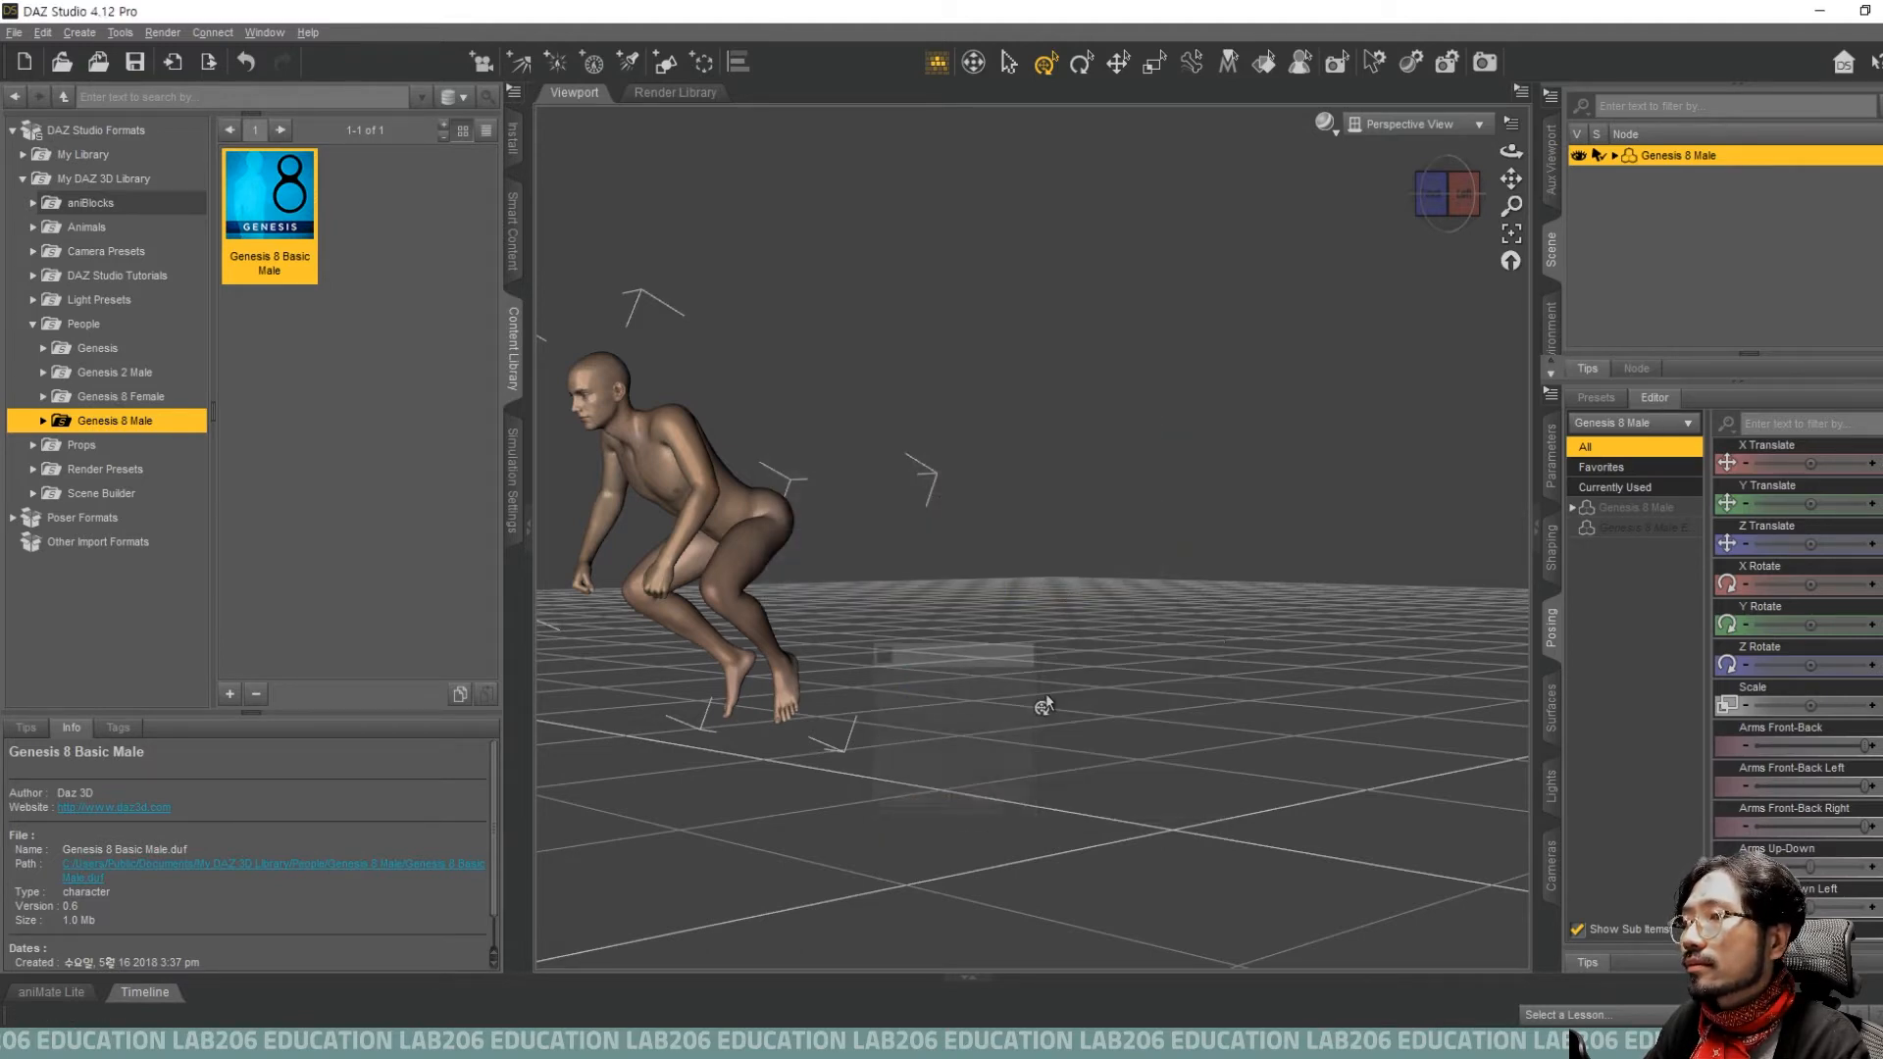
left_click(1150, 514)
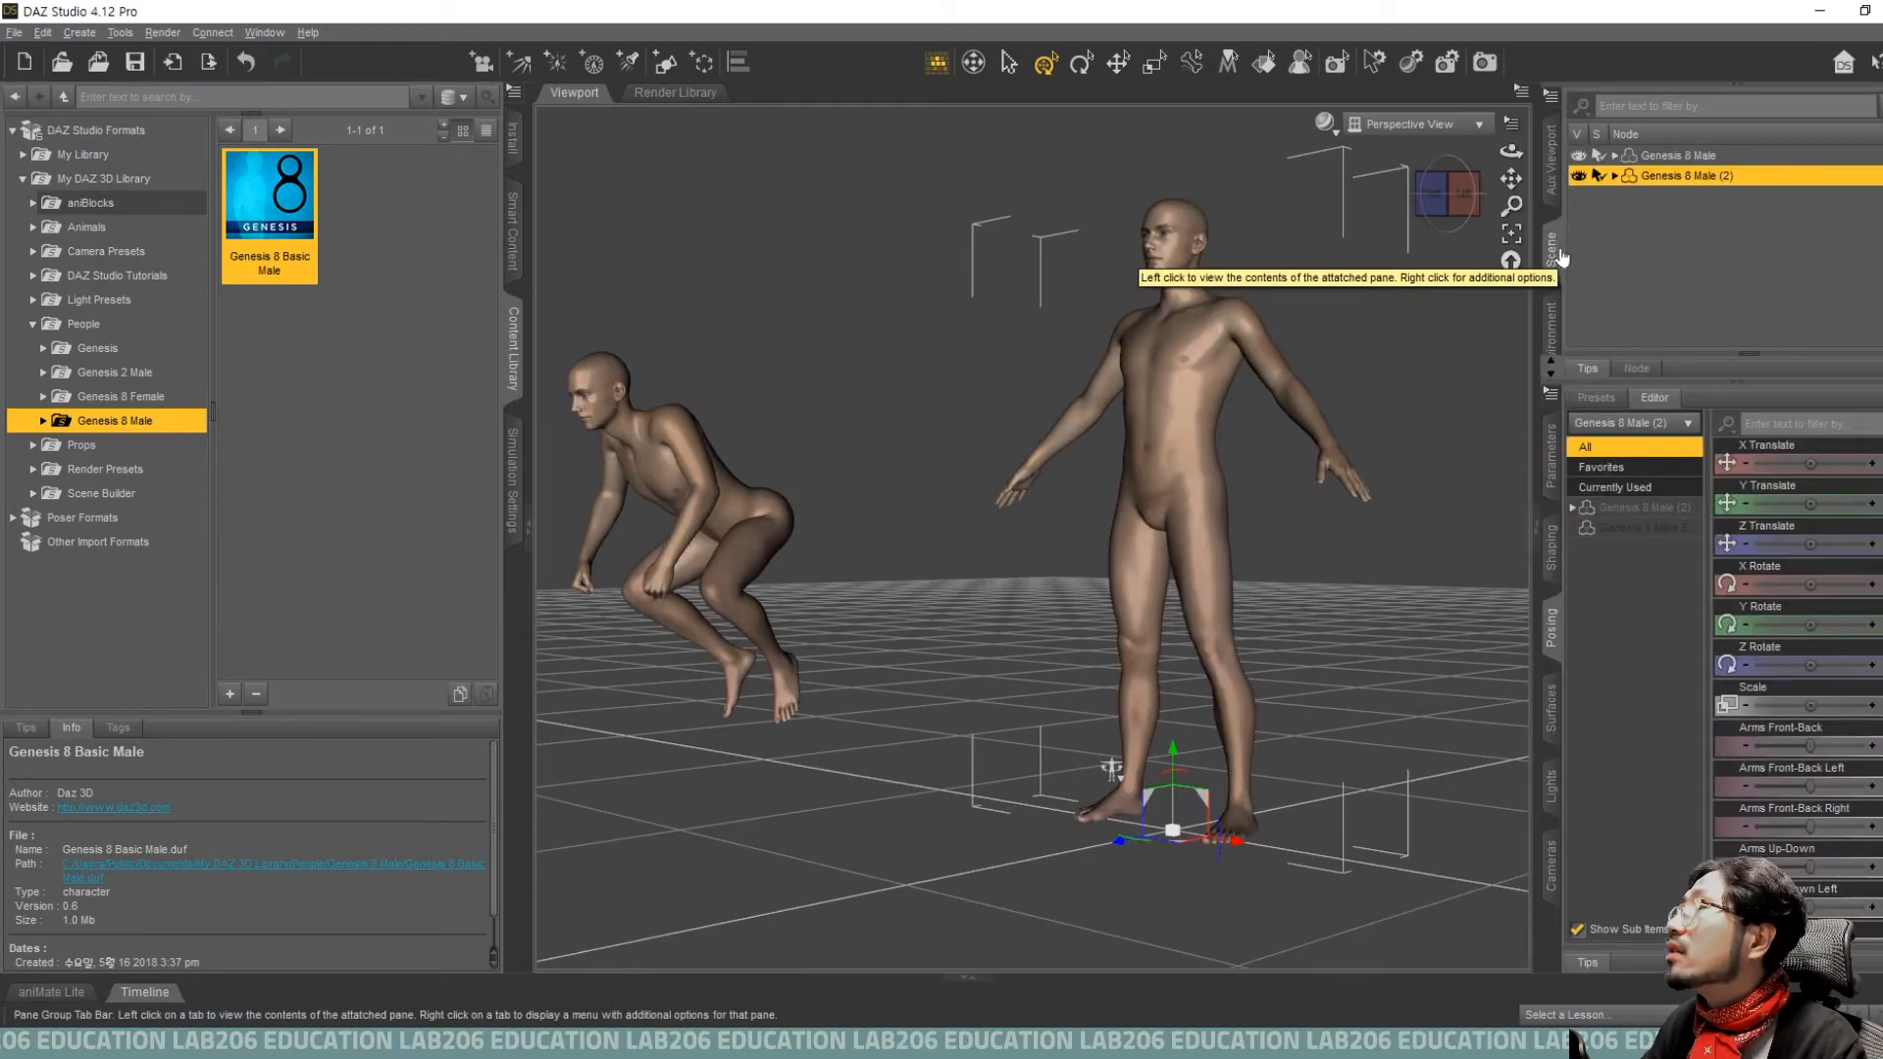
left_click(1578, 156)
left_click(1578, 156)
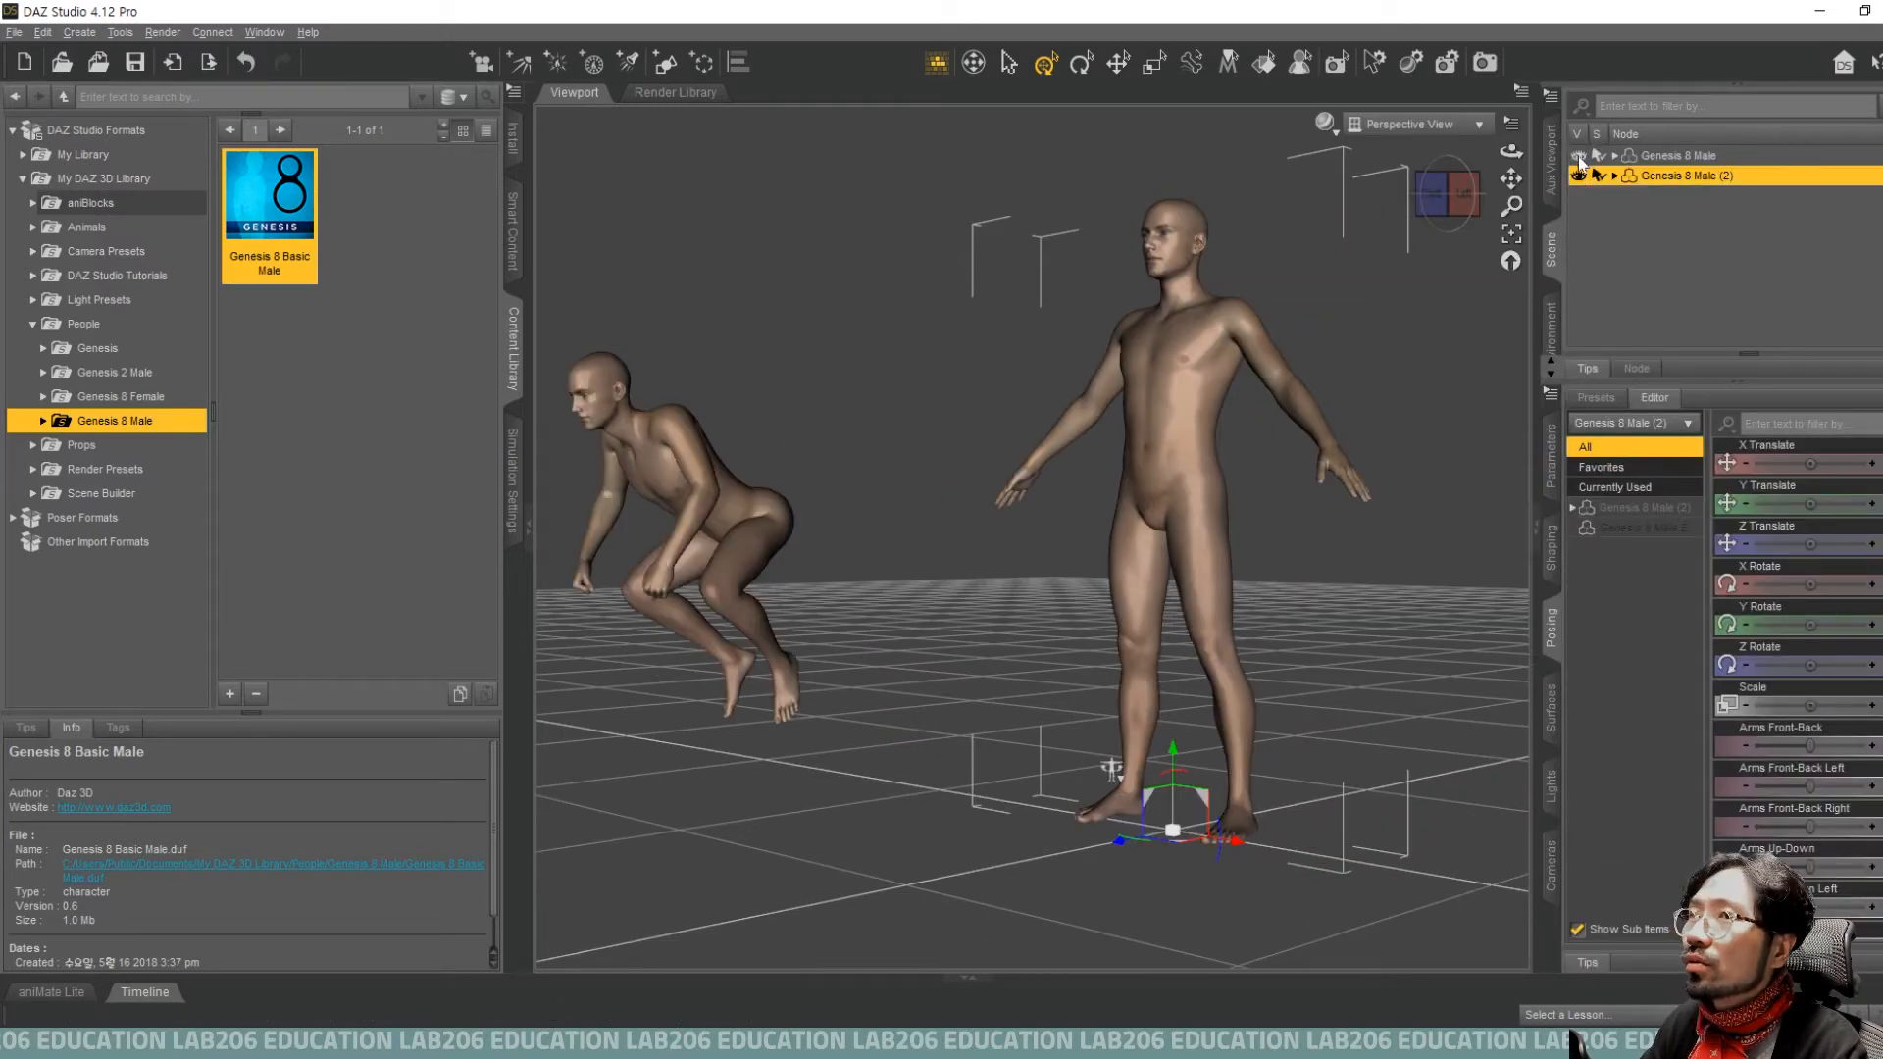
left_click(1711, 161)
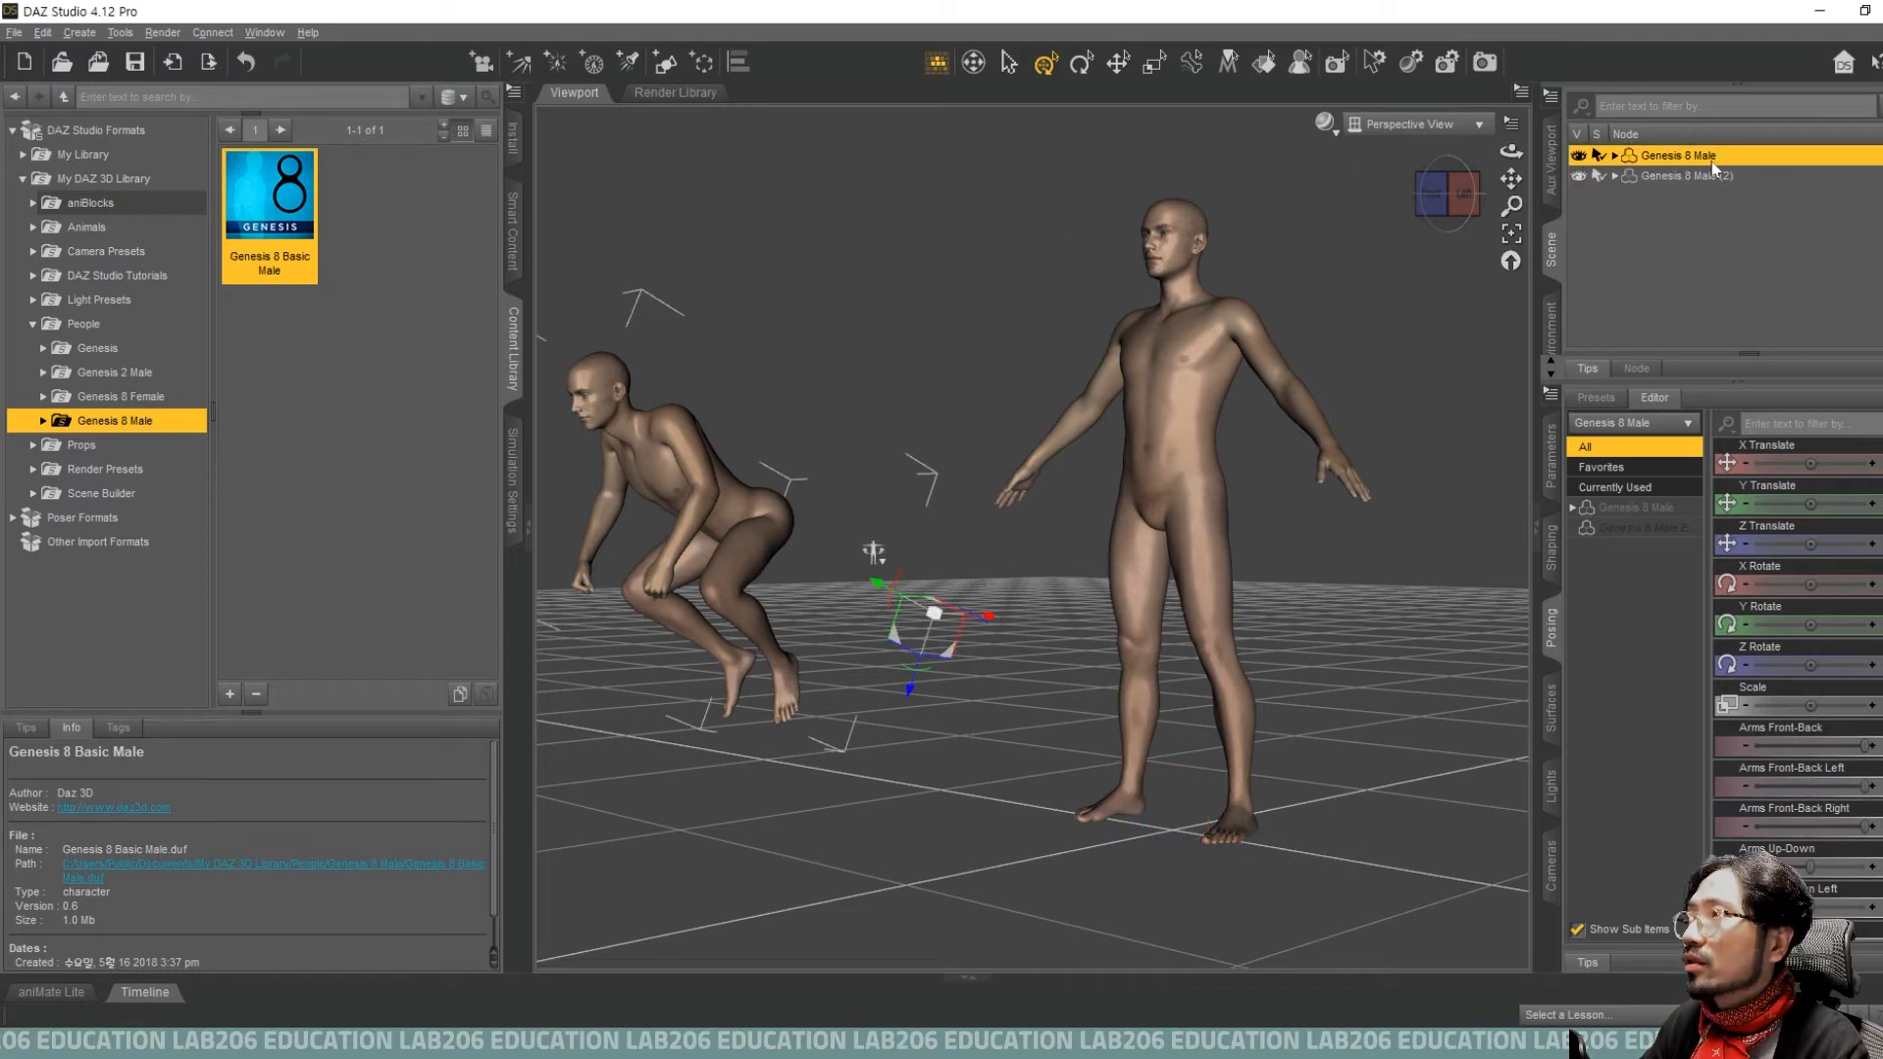
left_click(1577, 155)
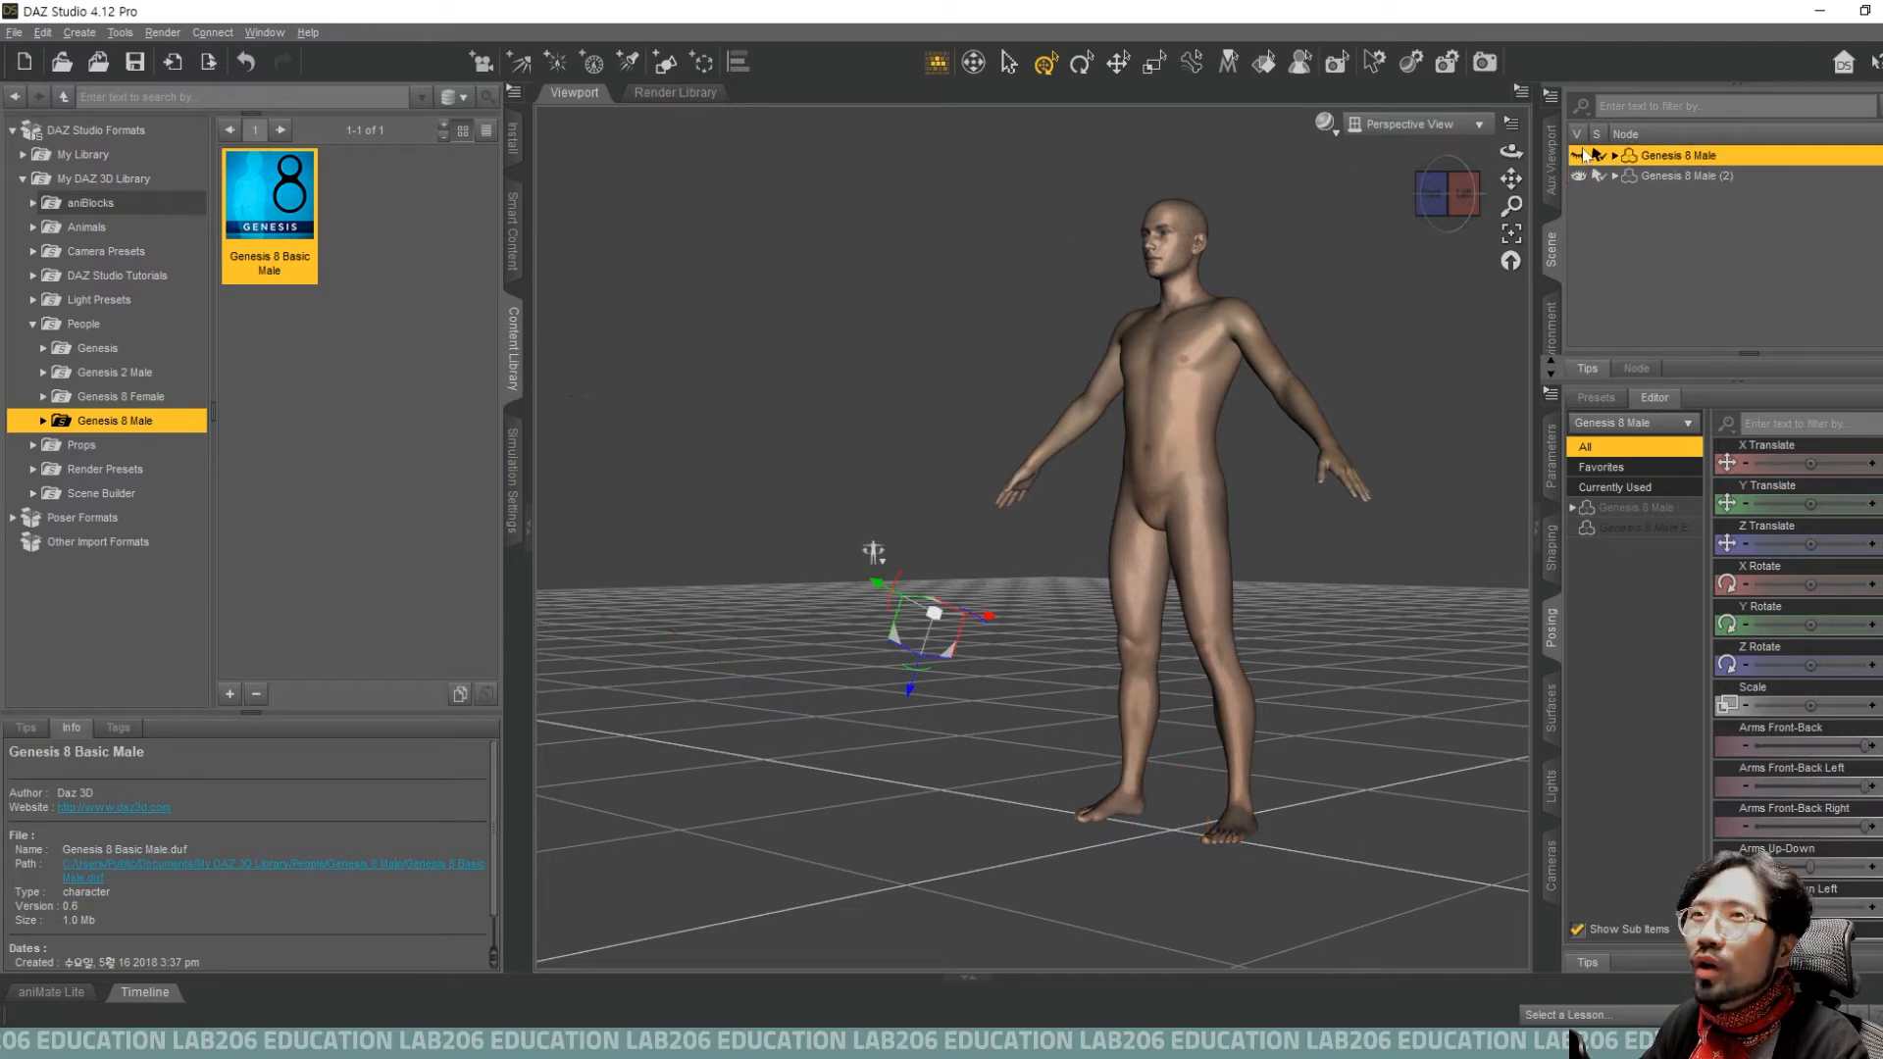
left_click(1692, 173)
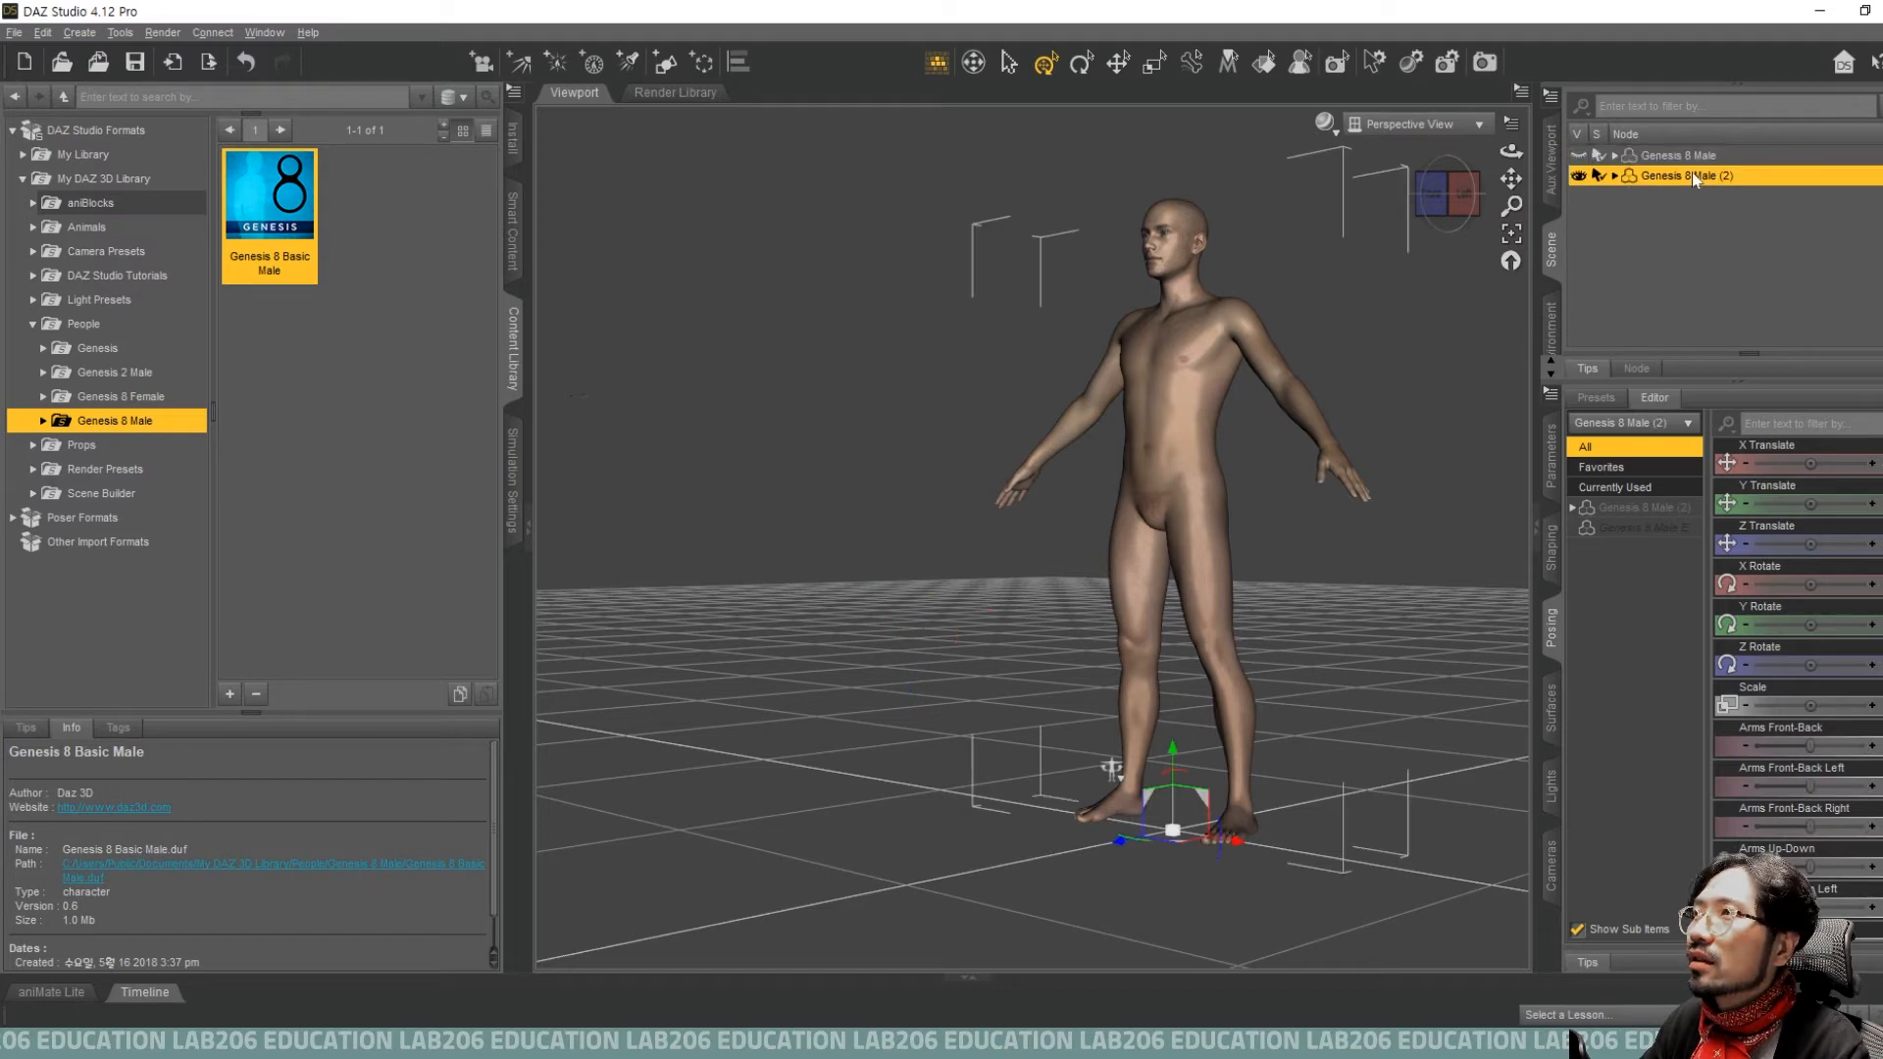
Export the standing figure as man2.obj with a scale of 1000%, vertical axis Z and depth axis Y.
left_click(14, 32)
left_click(145, 270)
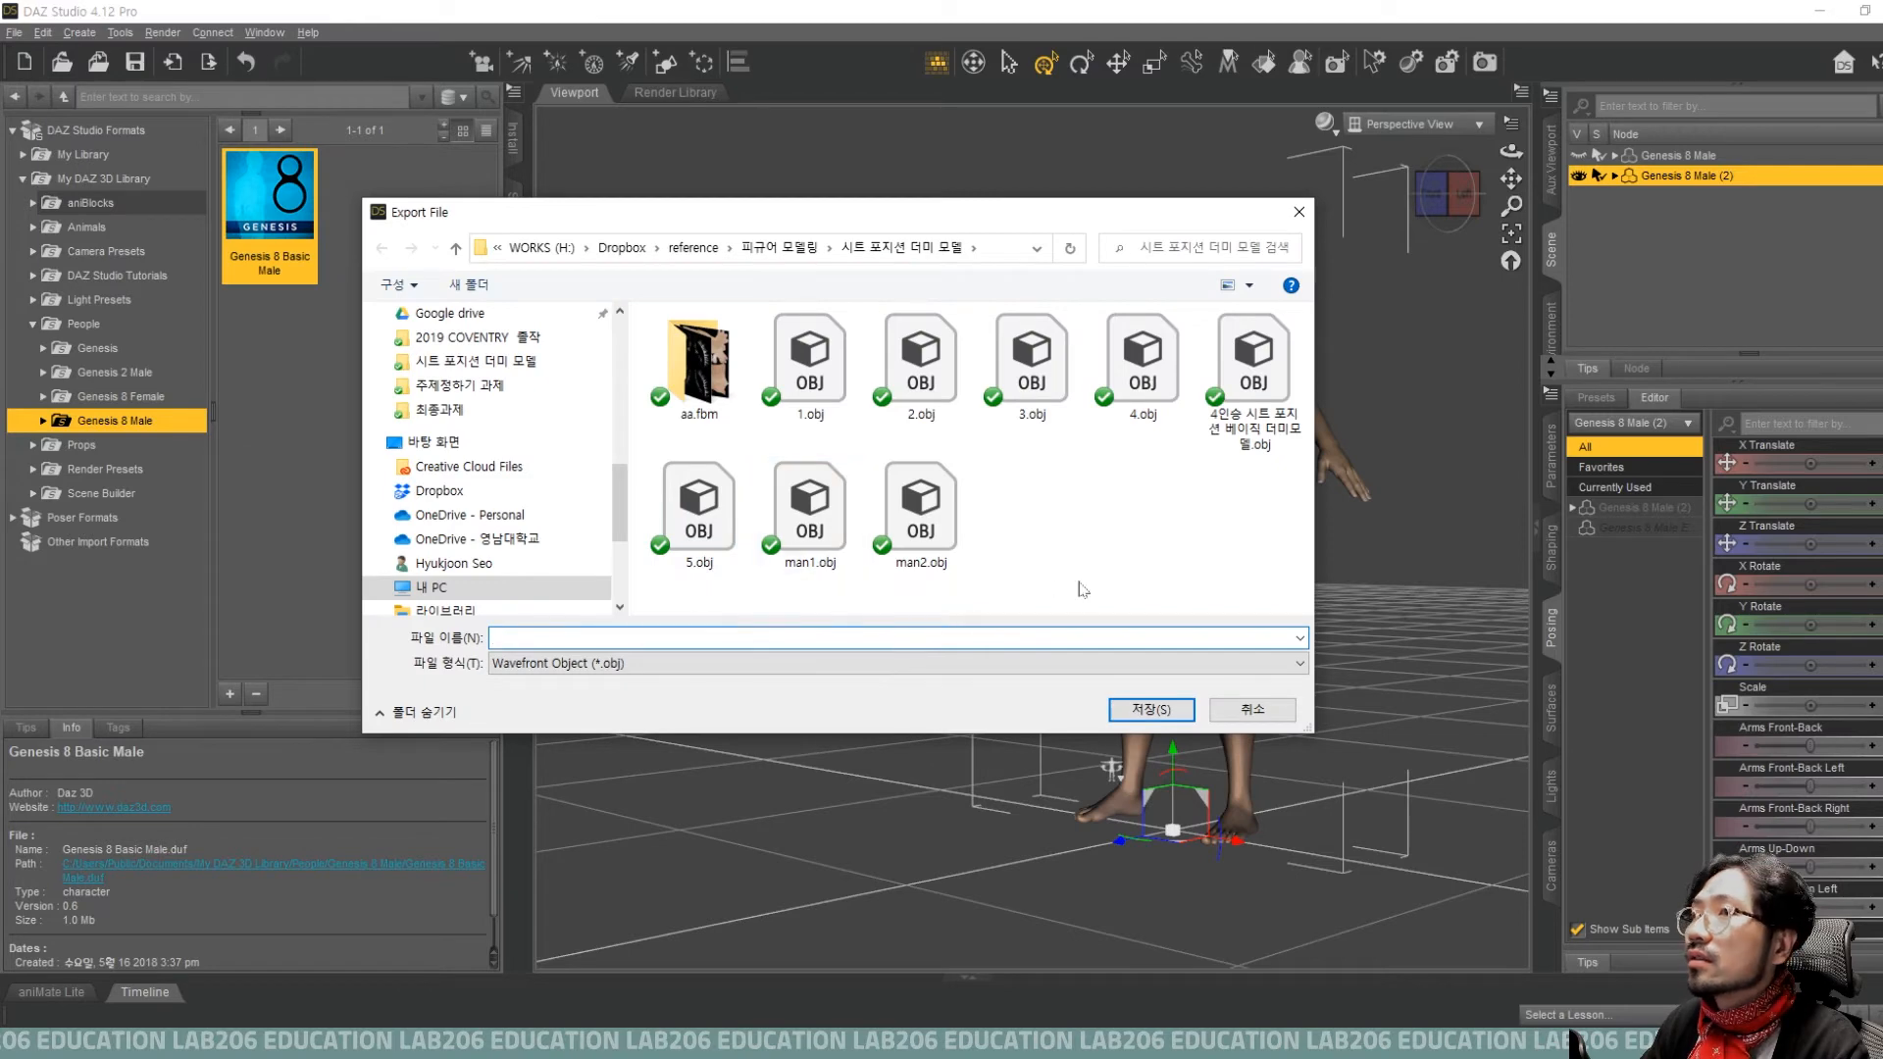
left_click(927, 561)
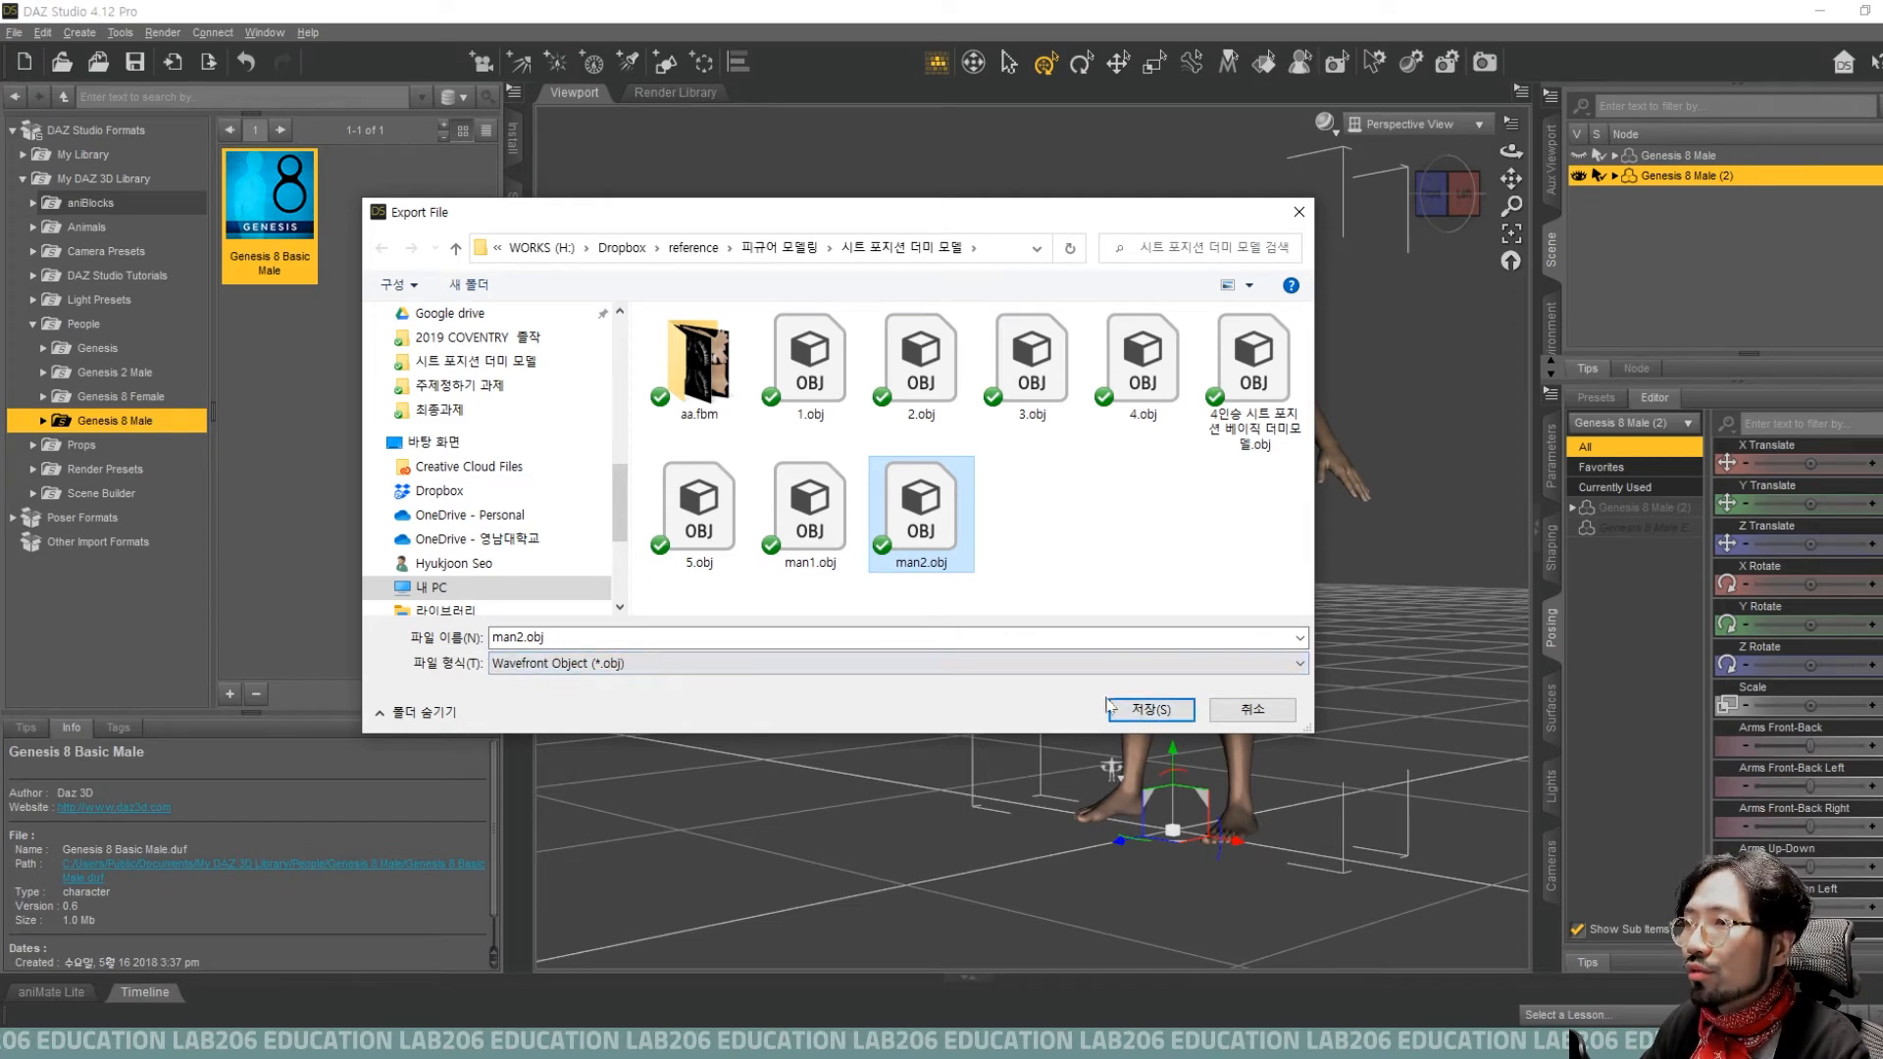
left_click(1151, 709)
left_click(927, 544)
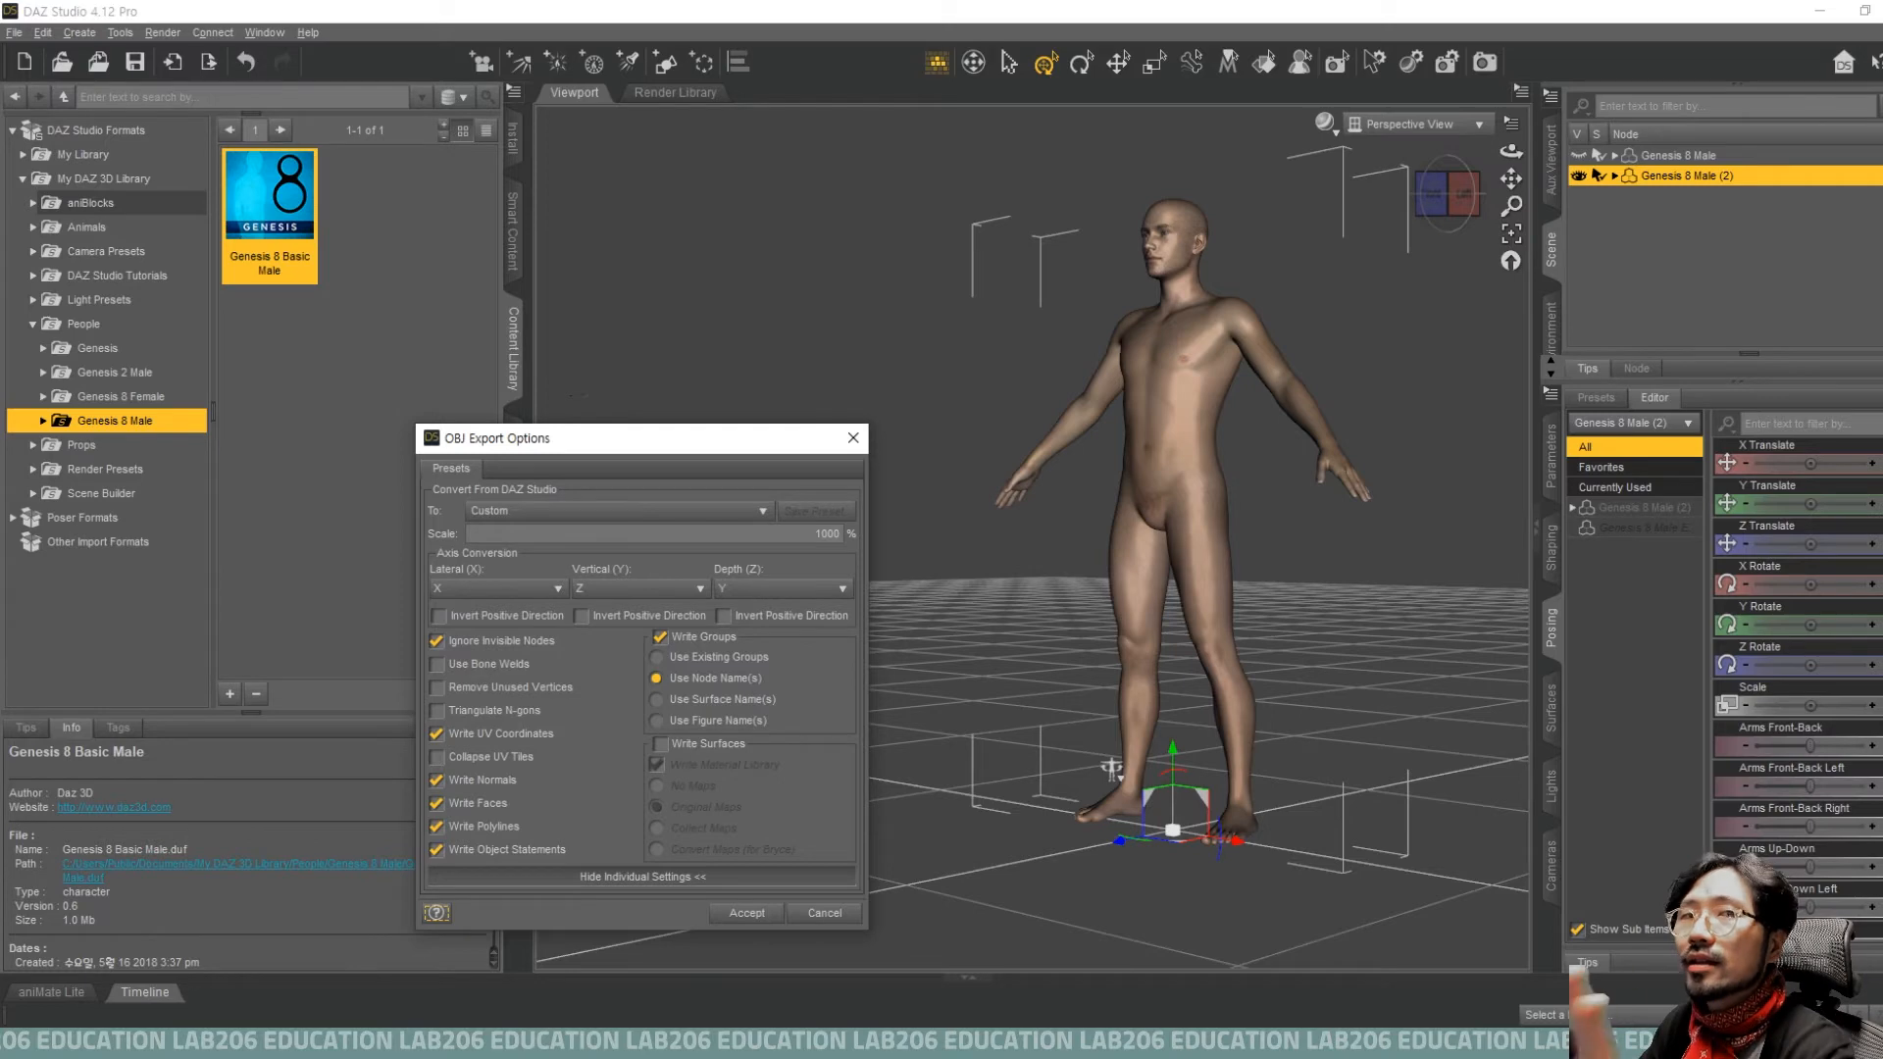
left_click(755, 911)
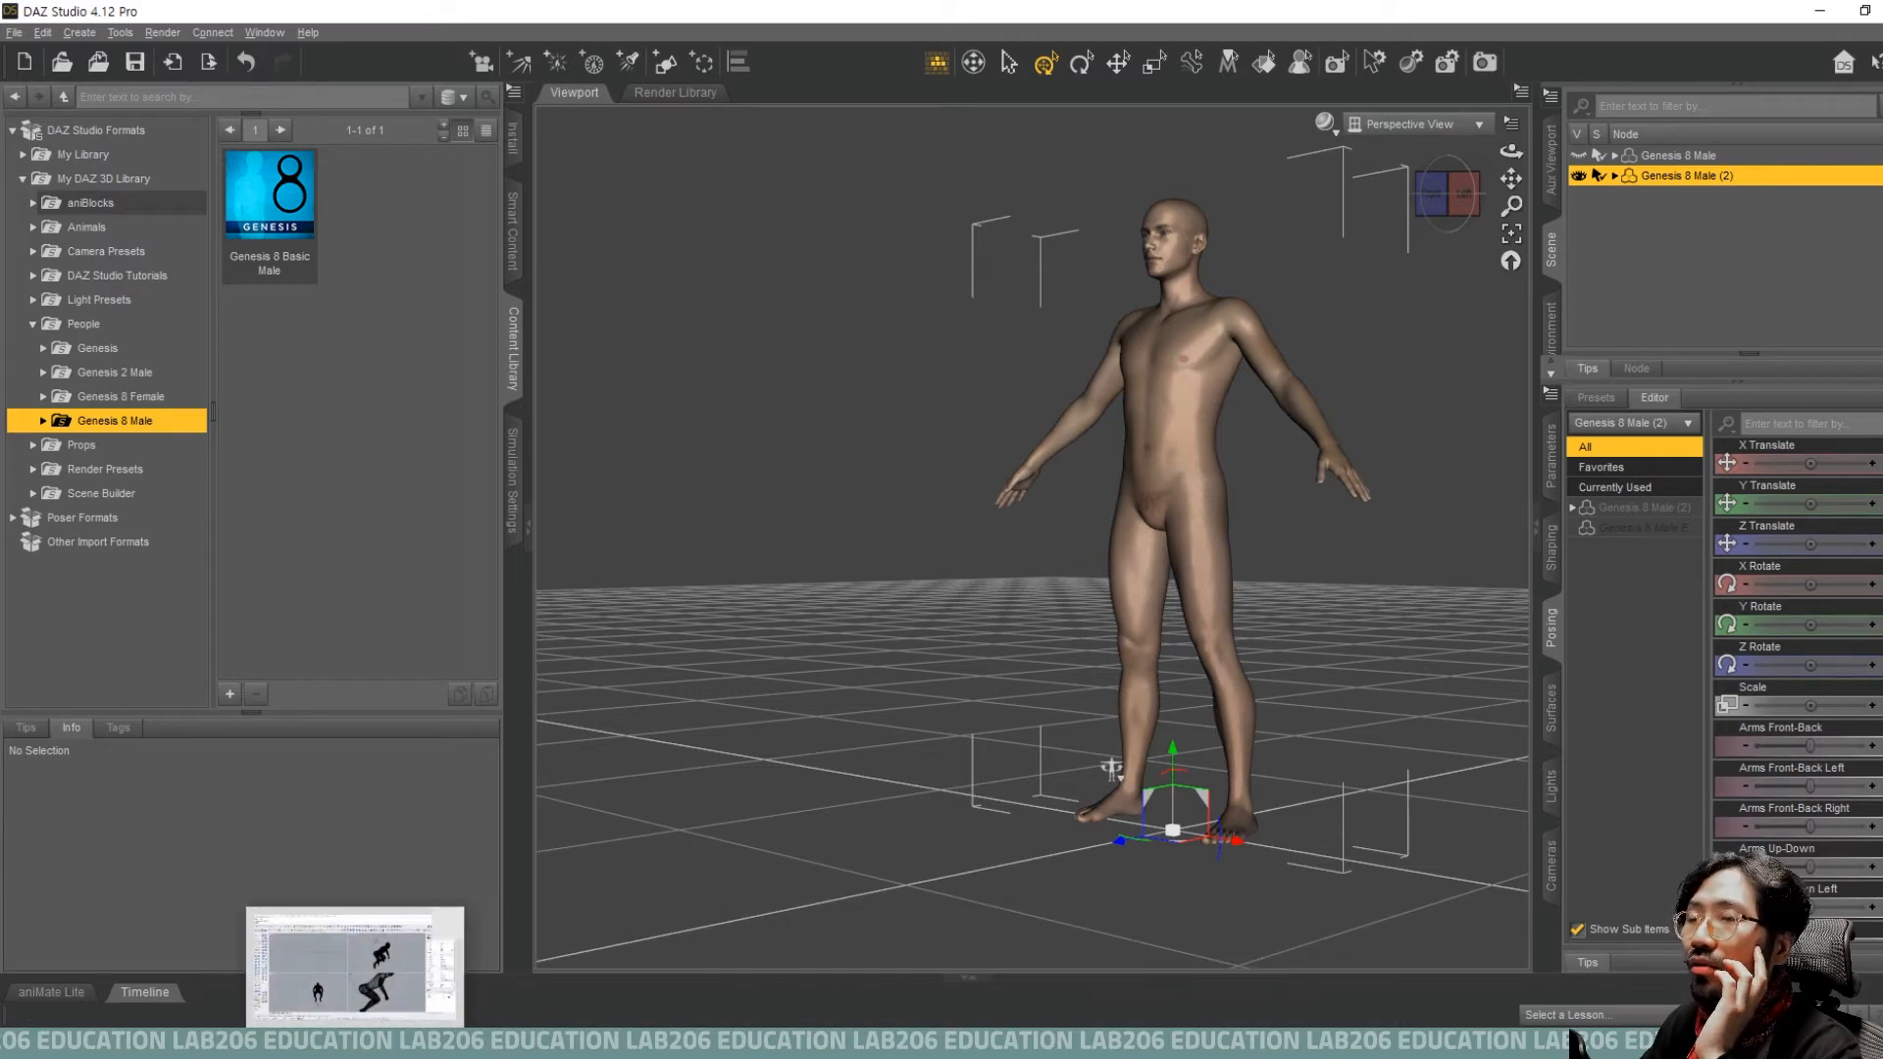
Switch to Rhinoceros and pick the crouching figure's abdomenUpper group to check how its meshes are grouped.
left_click(357, 1042)
mouse_move(1331, 450)
right_mouse_down()
mouse_move(1126, 424)
mouse_move(1302, 392)
mouse_move(1357, 412)
mouse_move(1324, 442)
right_mouse_up()
scroll(1300, 392, "up", 7)
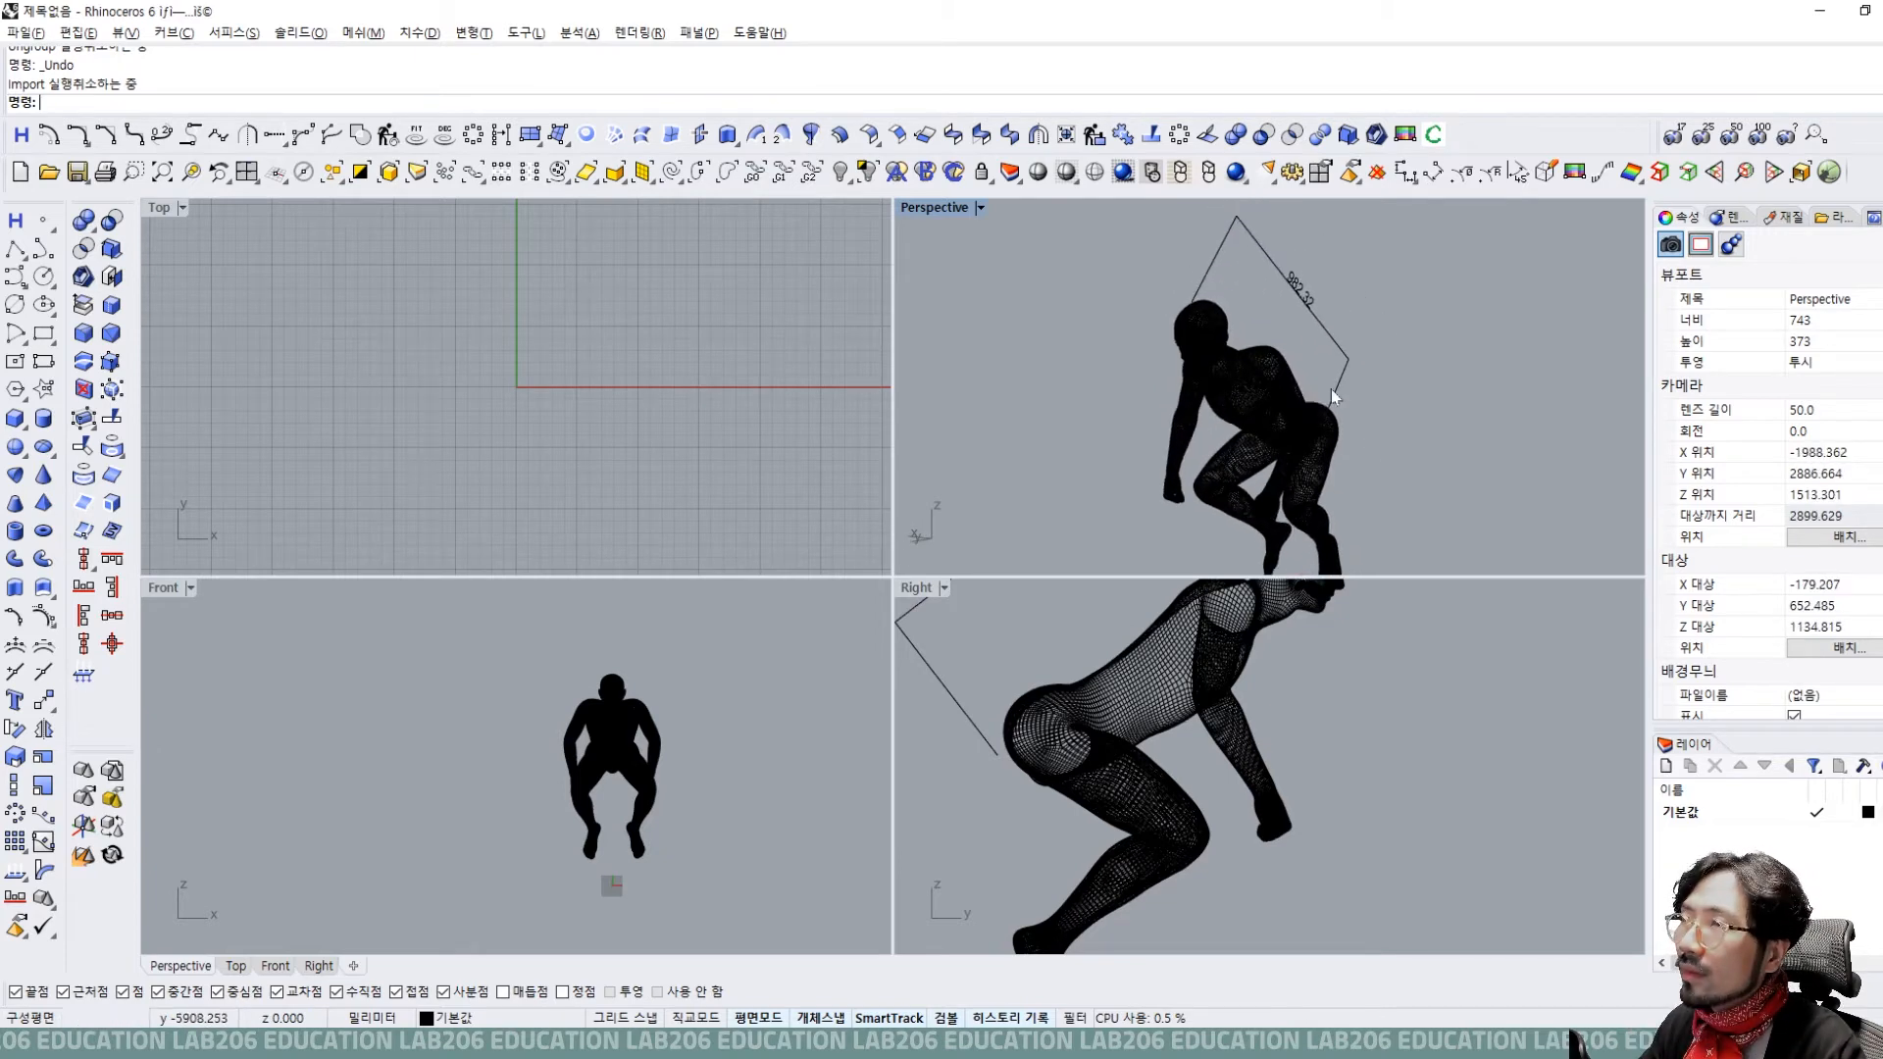
scroll(1309, 422, "down", 4)
left_click(1233, 376)
left_click(1516, 320)
scroll(1351, 379, "up", 6)
left_click(1210, 389)
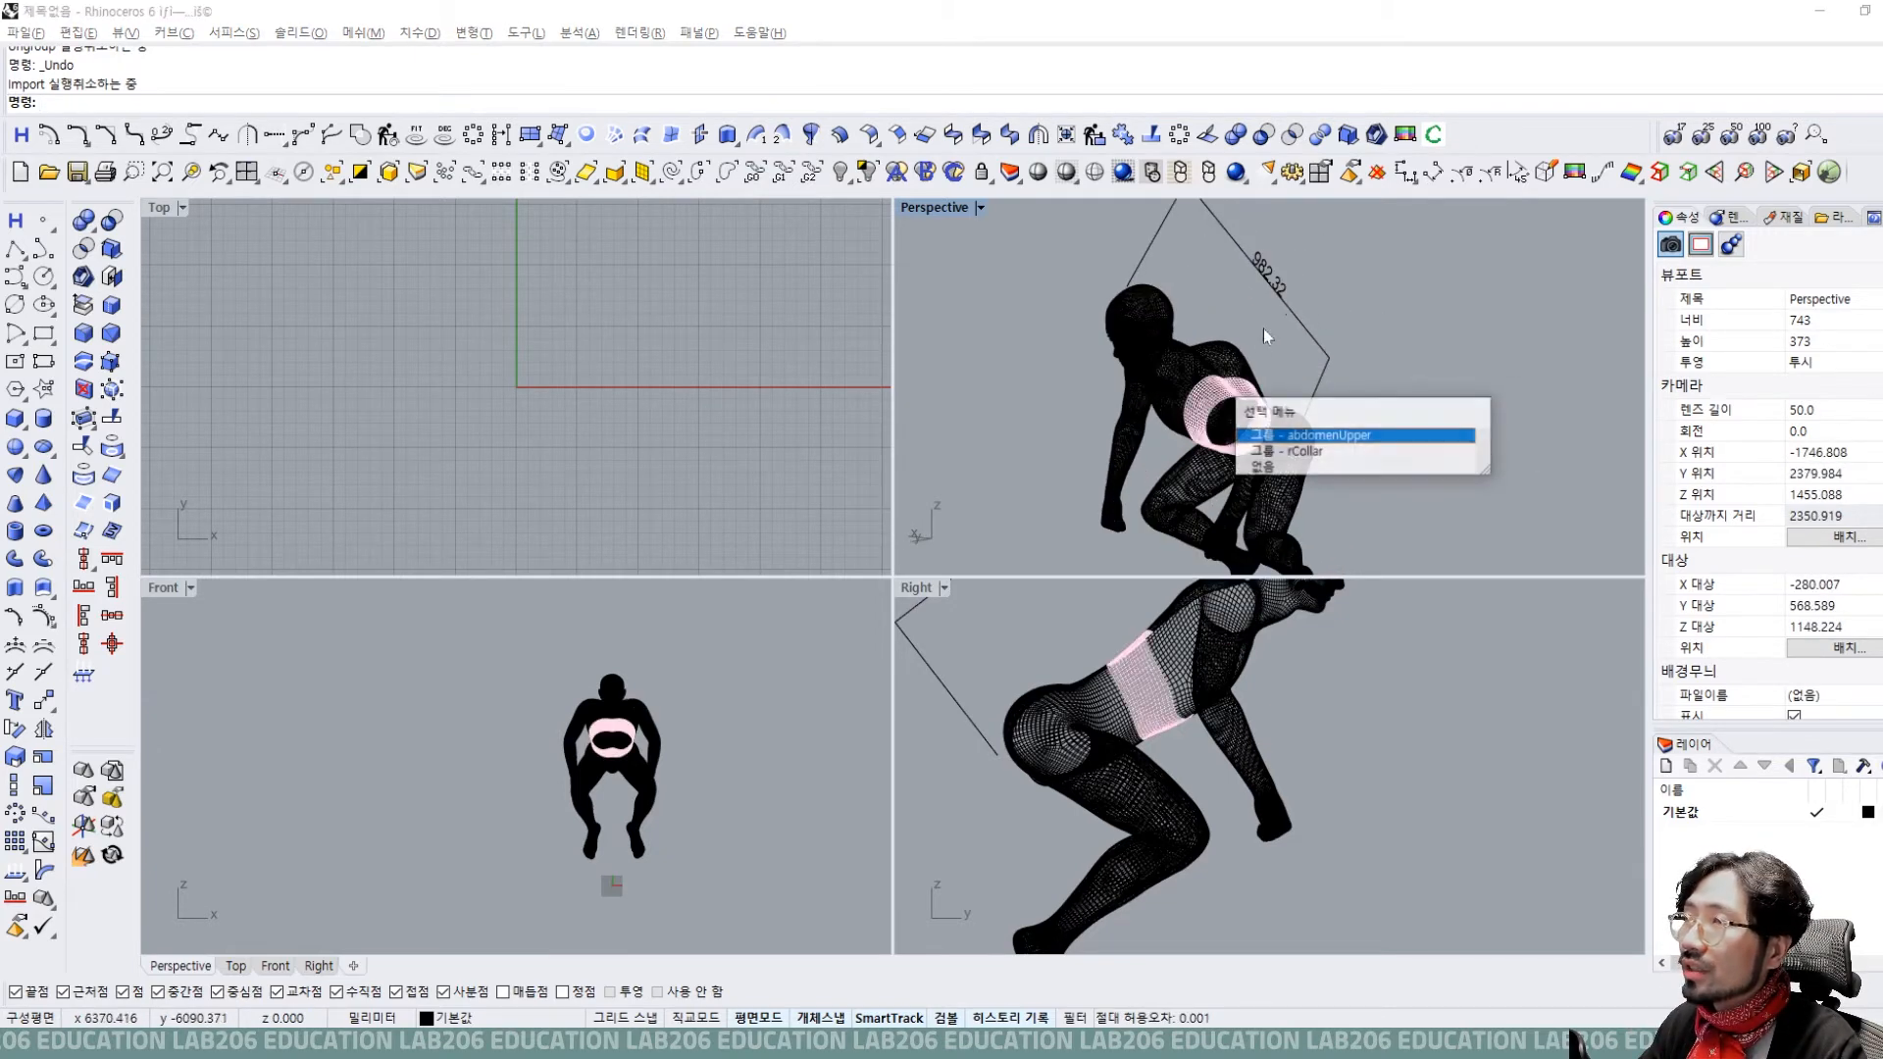
left_click(1258, 397)
right_click_drag(1258, 398, 1184, 413)
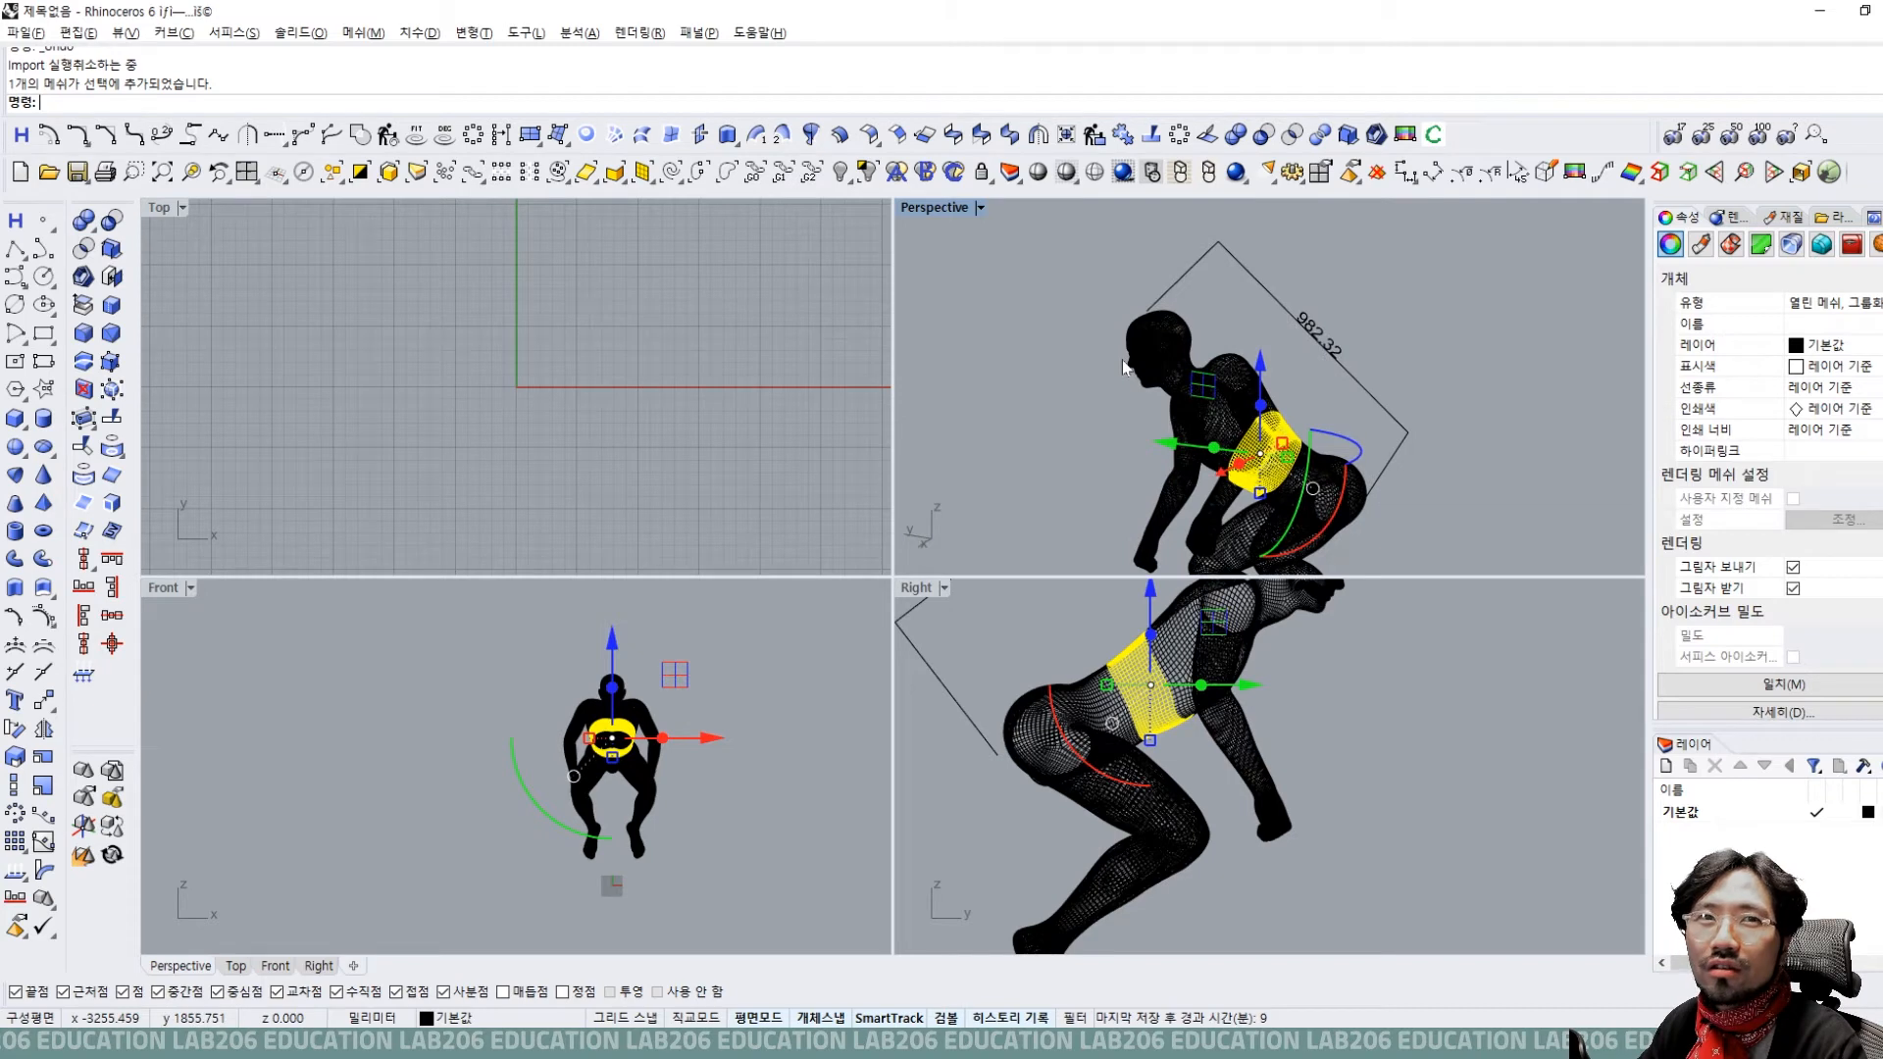
Select all meshes of the crouching figure together with its dimension in the Perspective view and group them.
scroll(1122, 361, "down", 4)
left_click(1126, 332)
scroll(1126, 332, "up", 2)
left_click_drag(1125, 331, 1204, 510)
scroll(1010, 320, "down", 3)
left_click_drag(935, 273, 1366, 572)
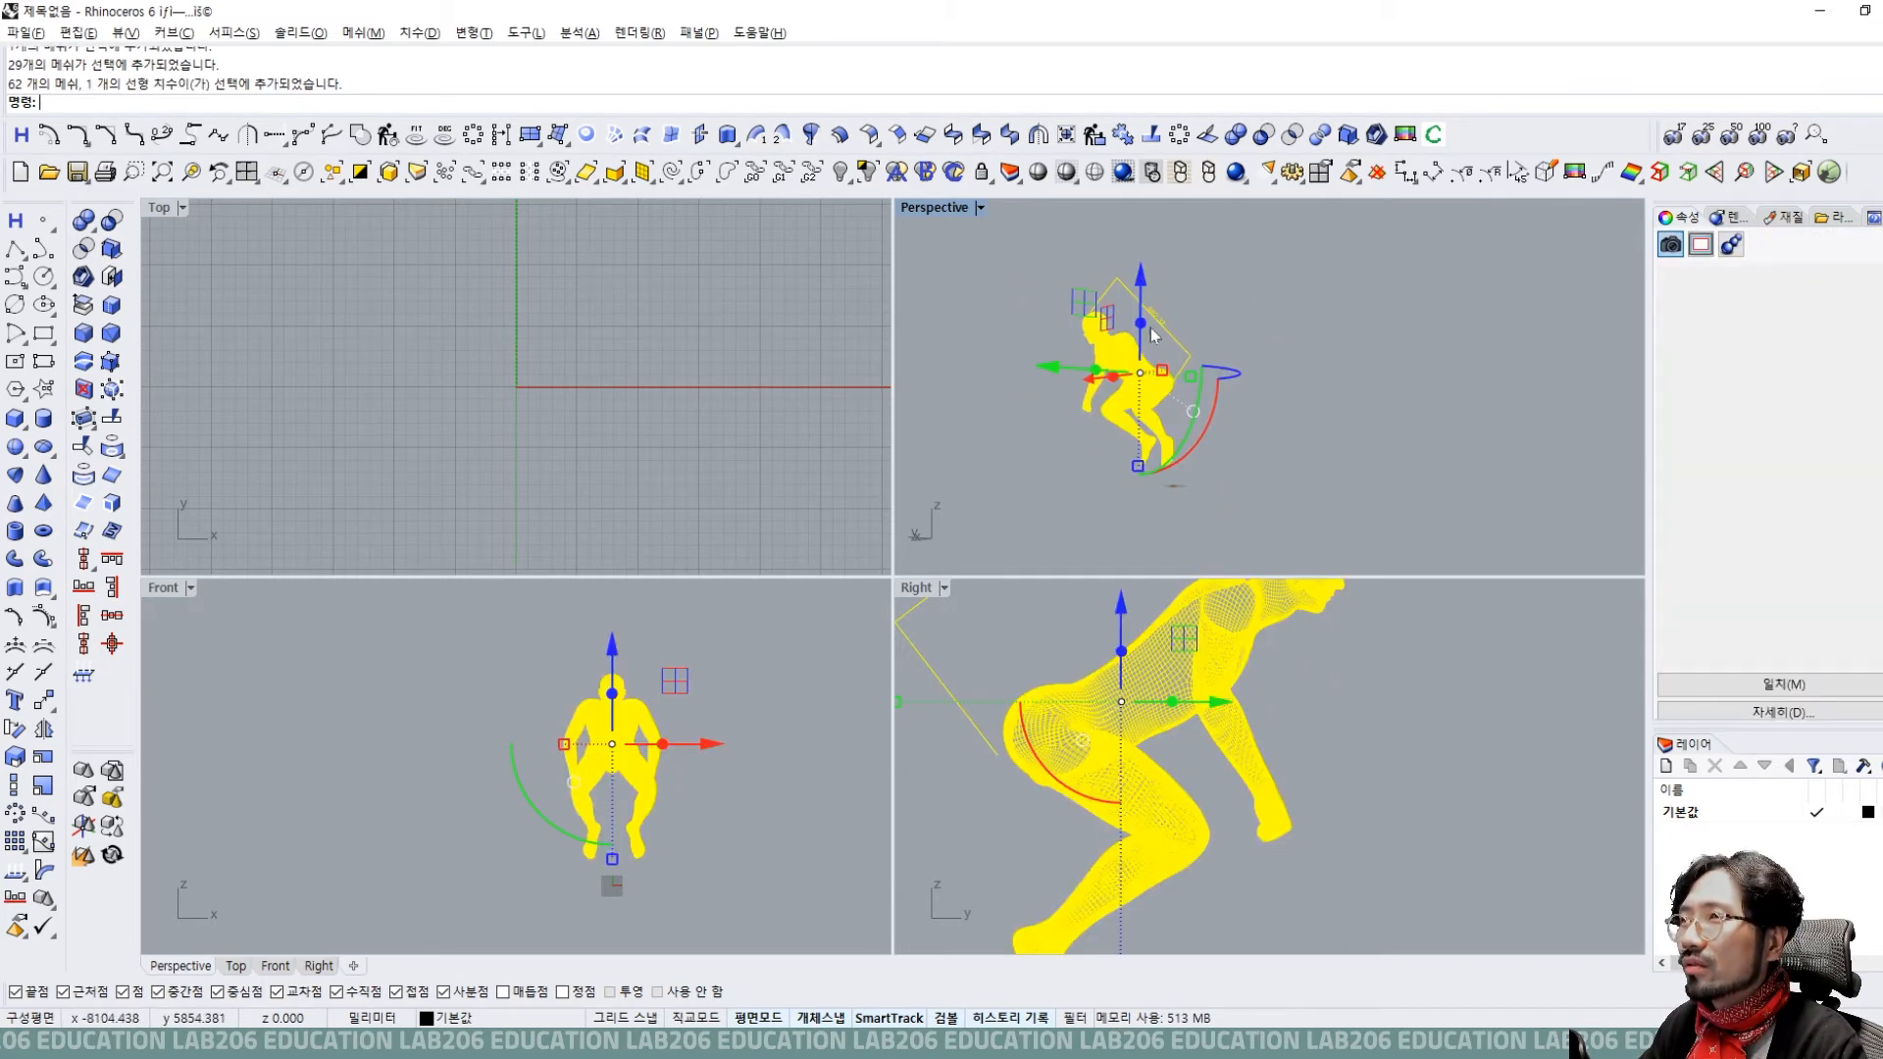
right_click_drag(1292, 416, 1259, 398)
left_click(1216, 361)
left_click_drag(1261, 501, 947, 245)
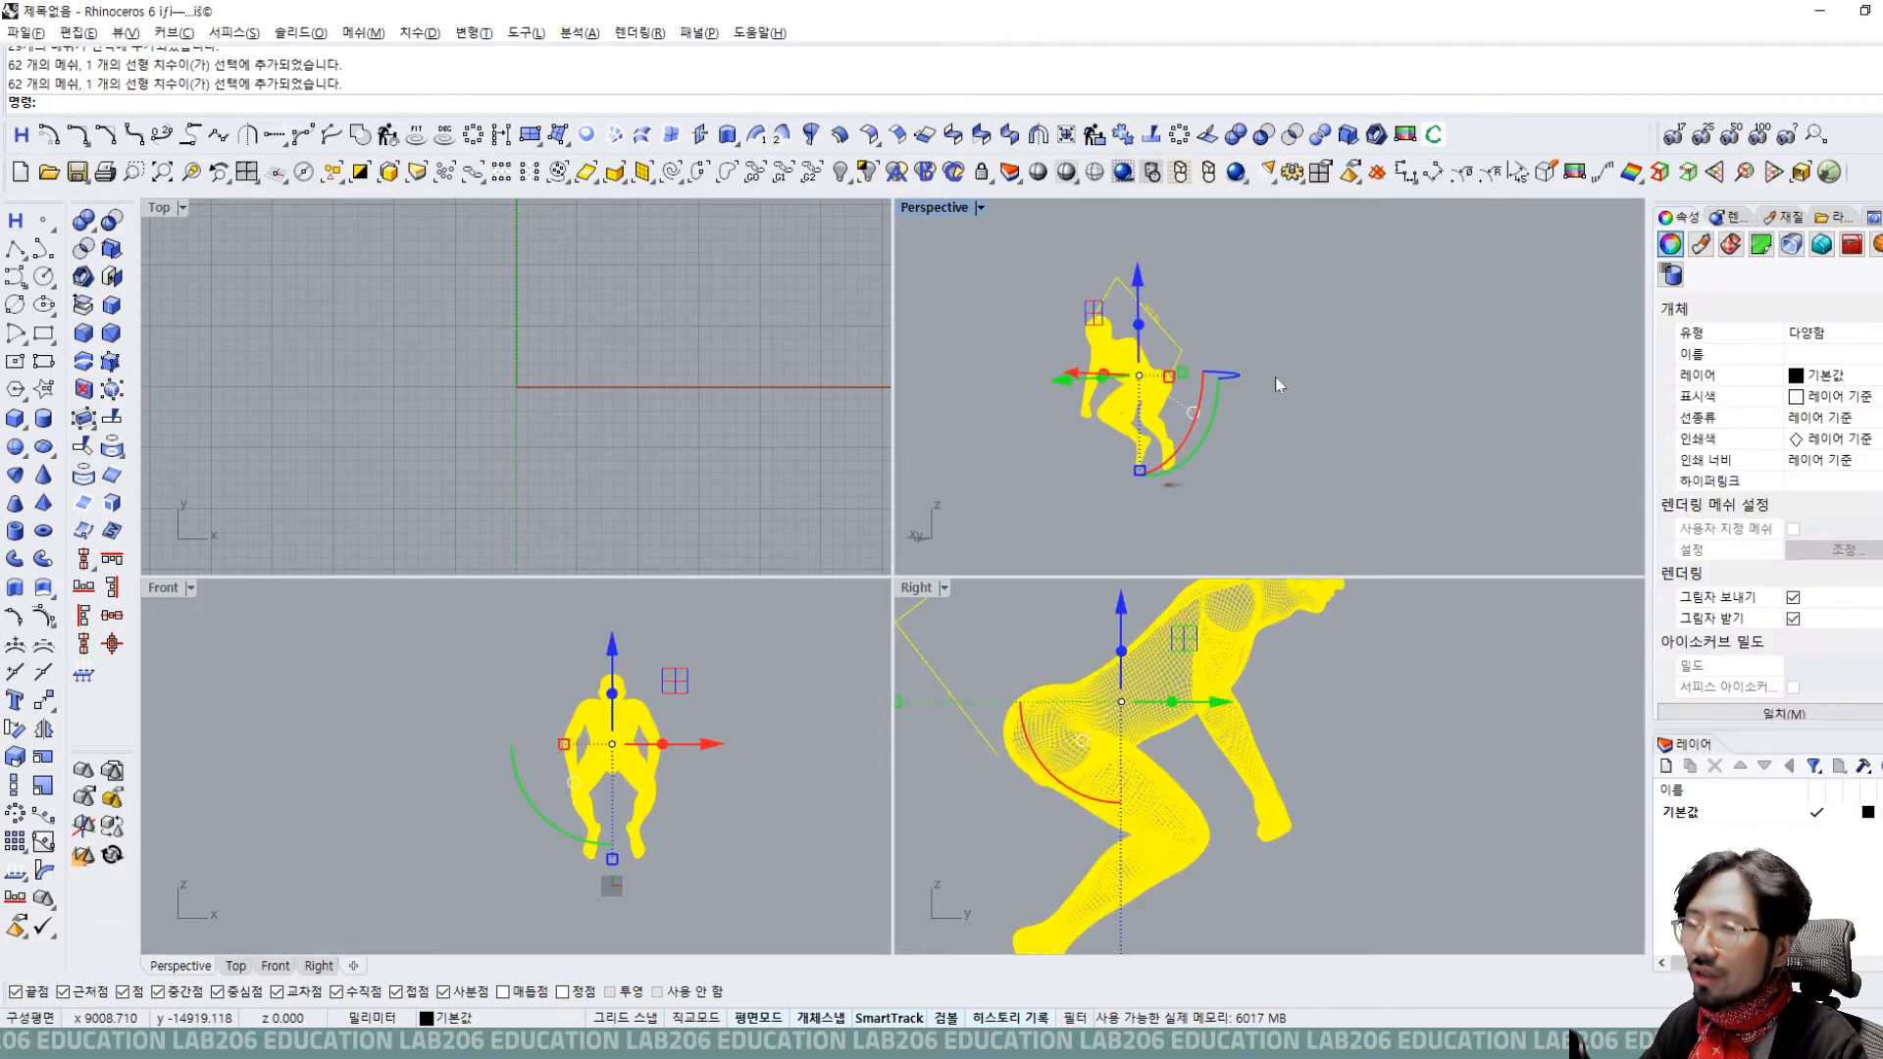
key("ctrl+g")
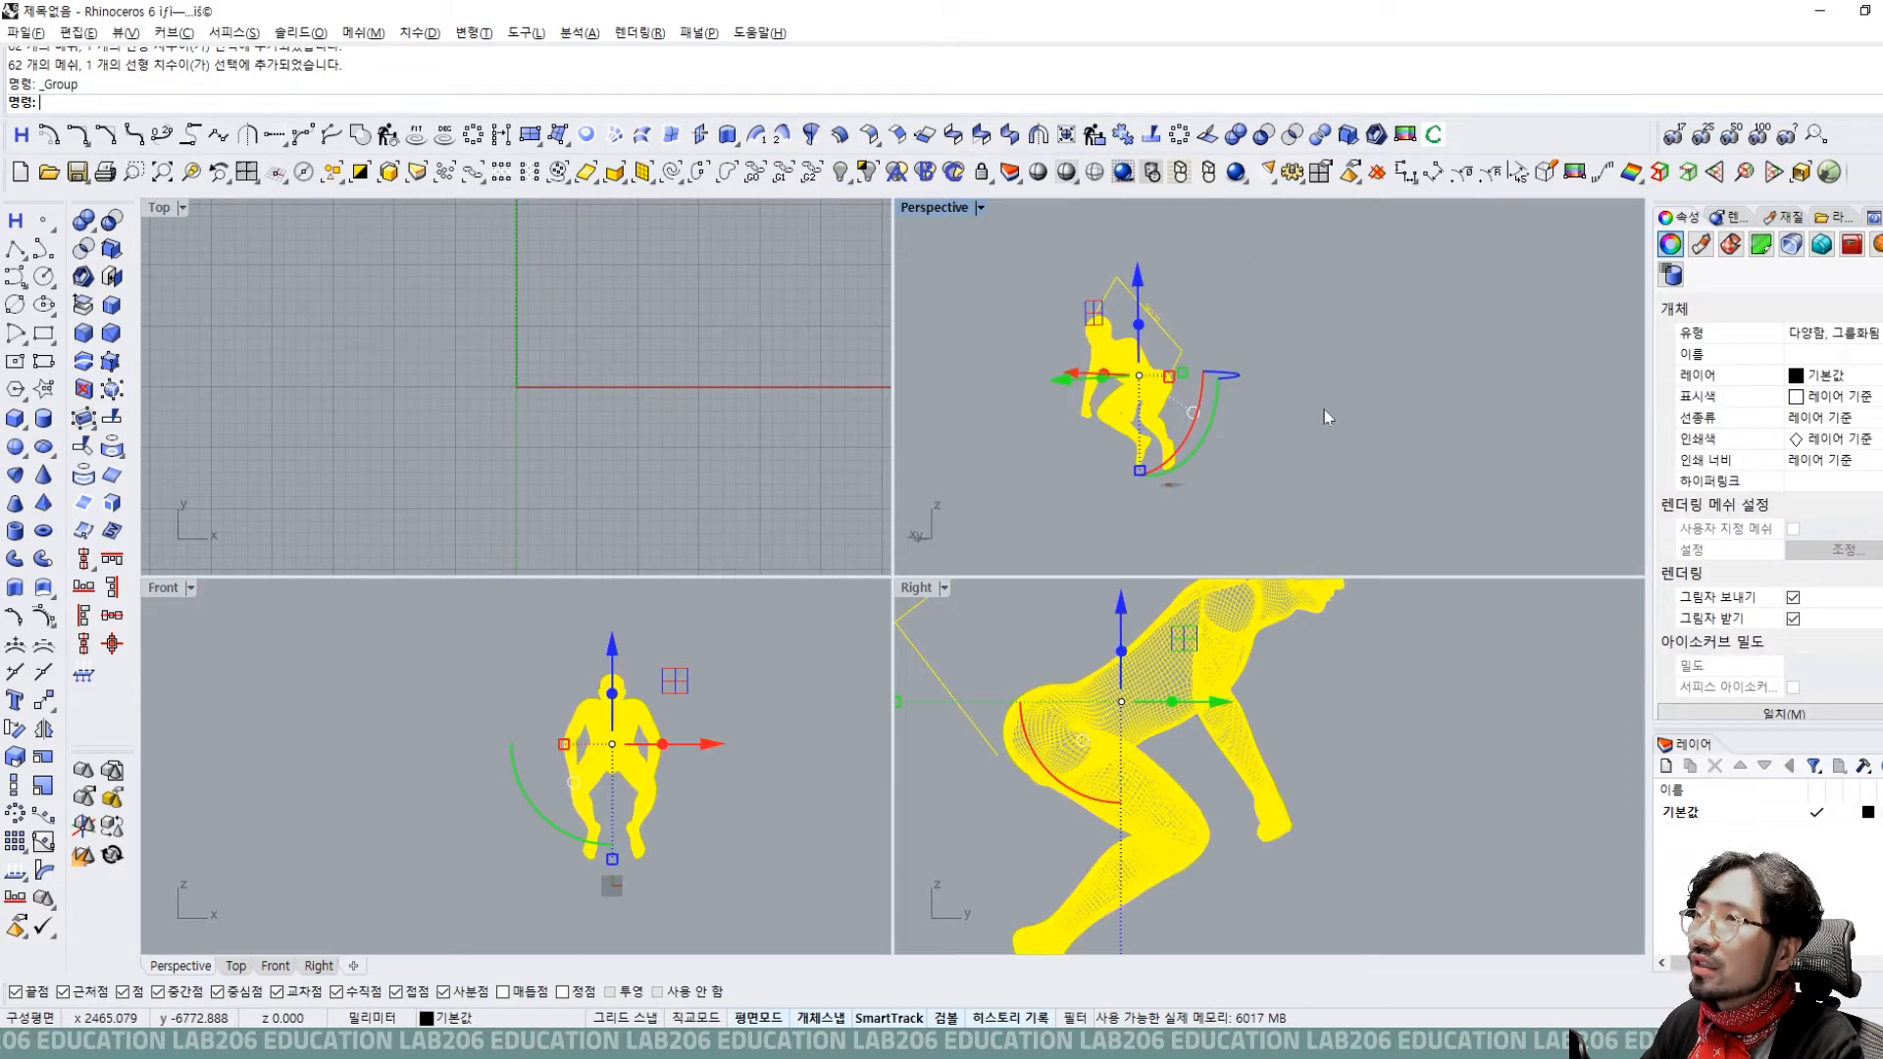
Move the grouped crouching figure sideways along the X axis to clear the origin for another figure.
right_click_drag(1216, 357, 1296, 383)
left_click_drag(1087, 392, 1302, 402)
left_click(1303, 410)
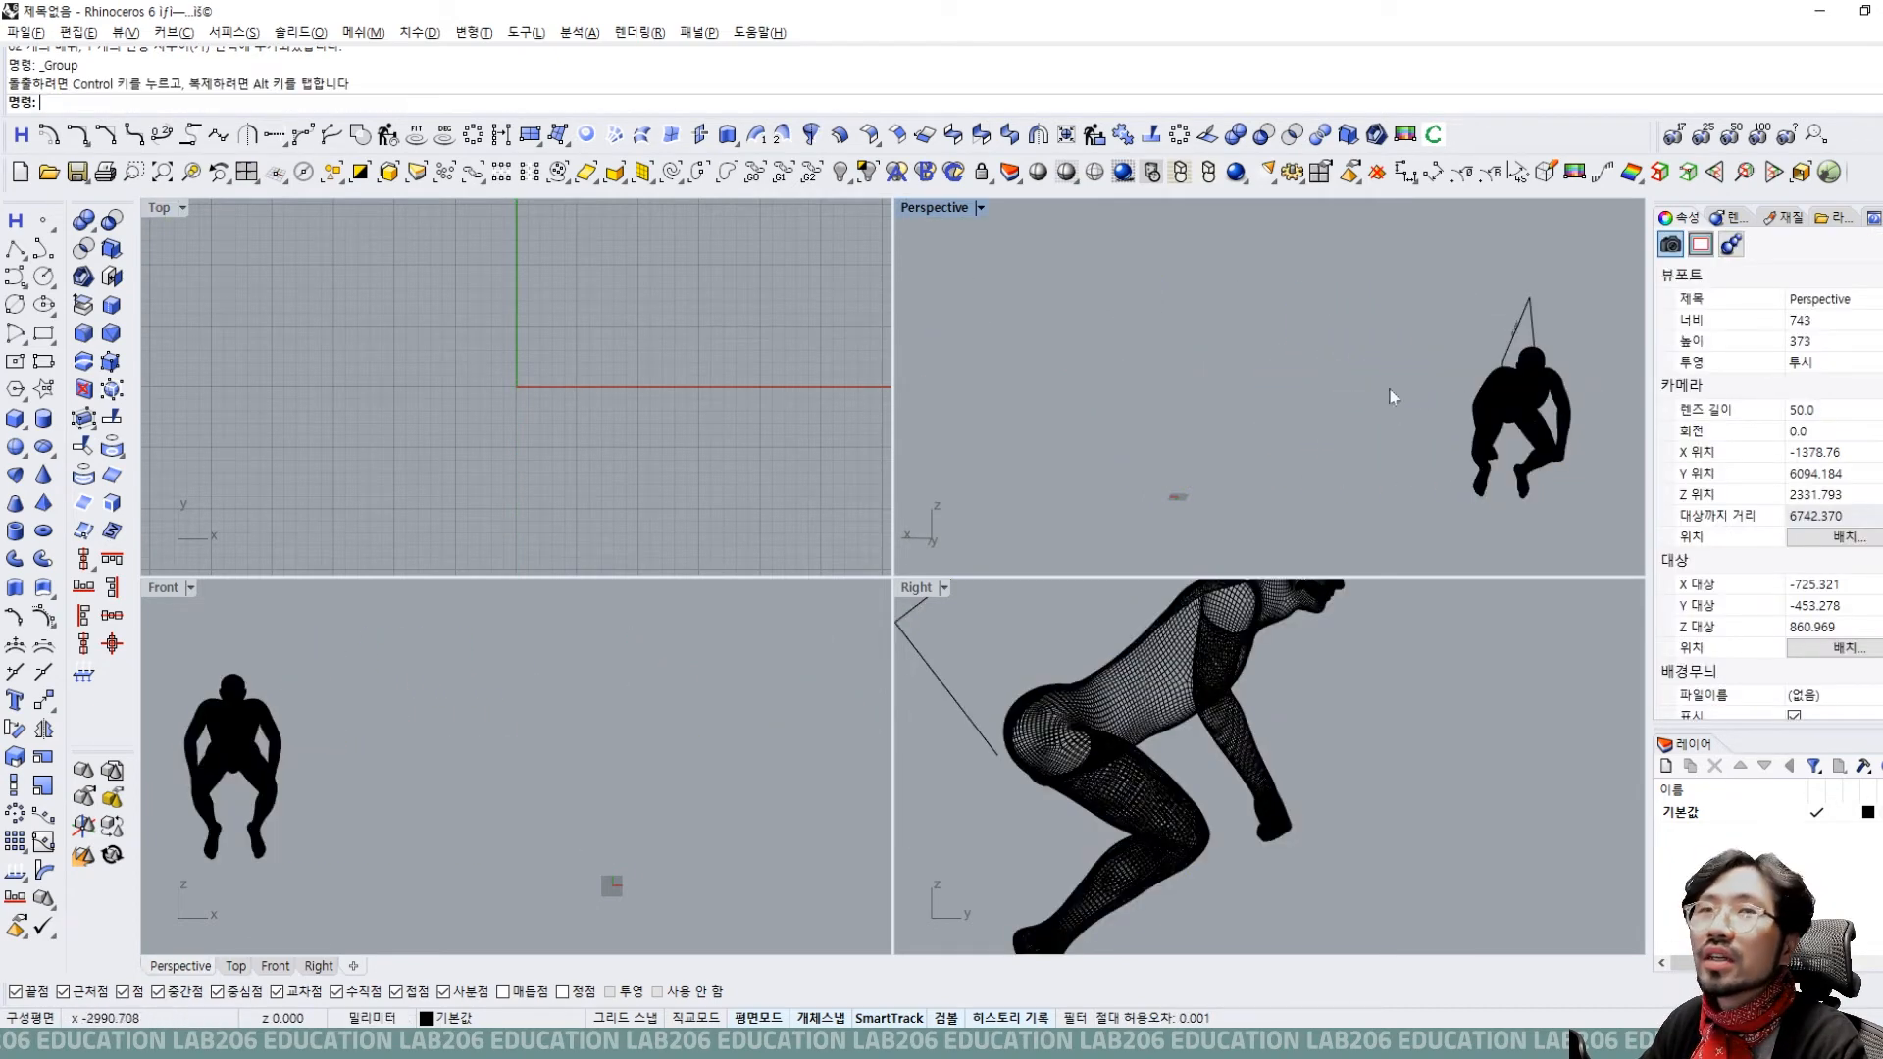
Import man2.obj as groups with textures ignored and the mapping of OBJ Y to Rhino Z turned off.
left_click(25, 32)
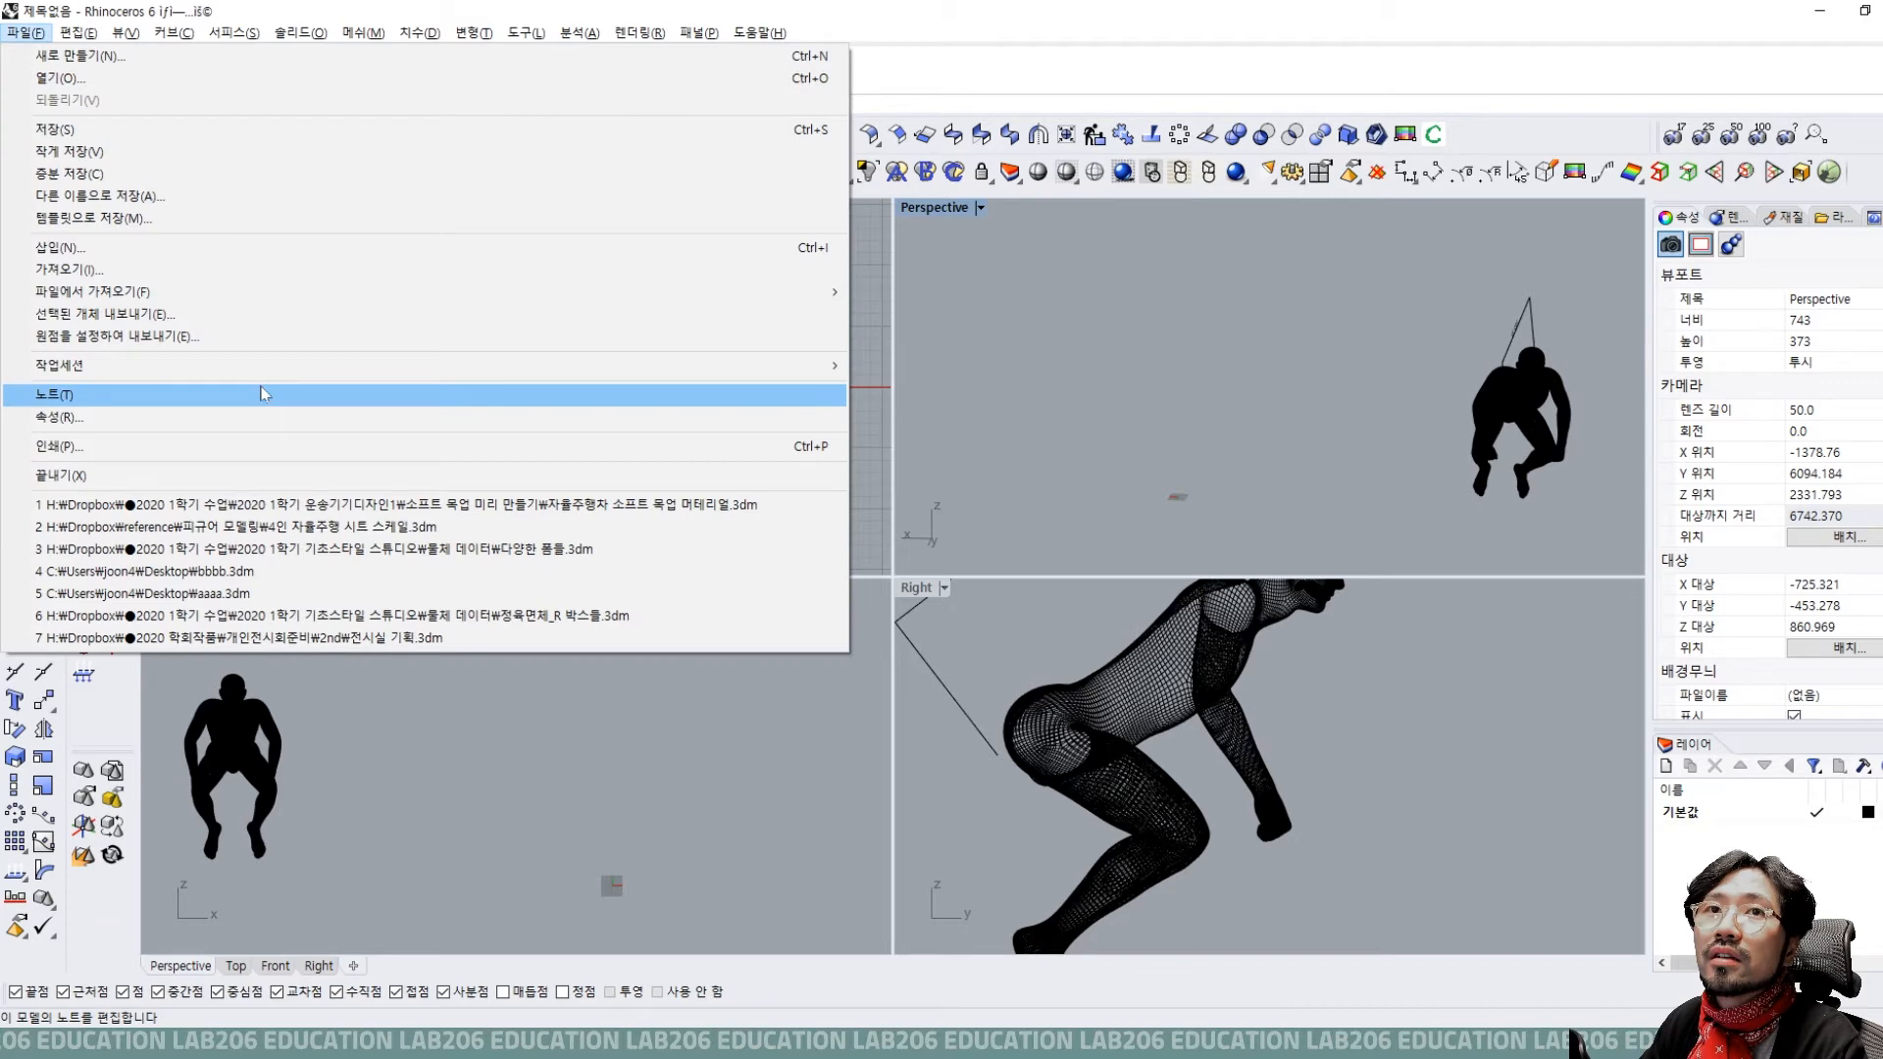
left_click(311, 270)
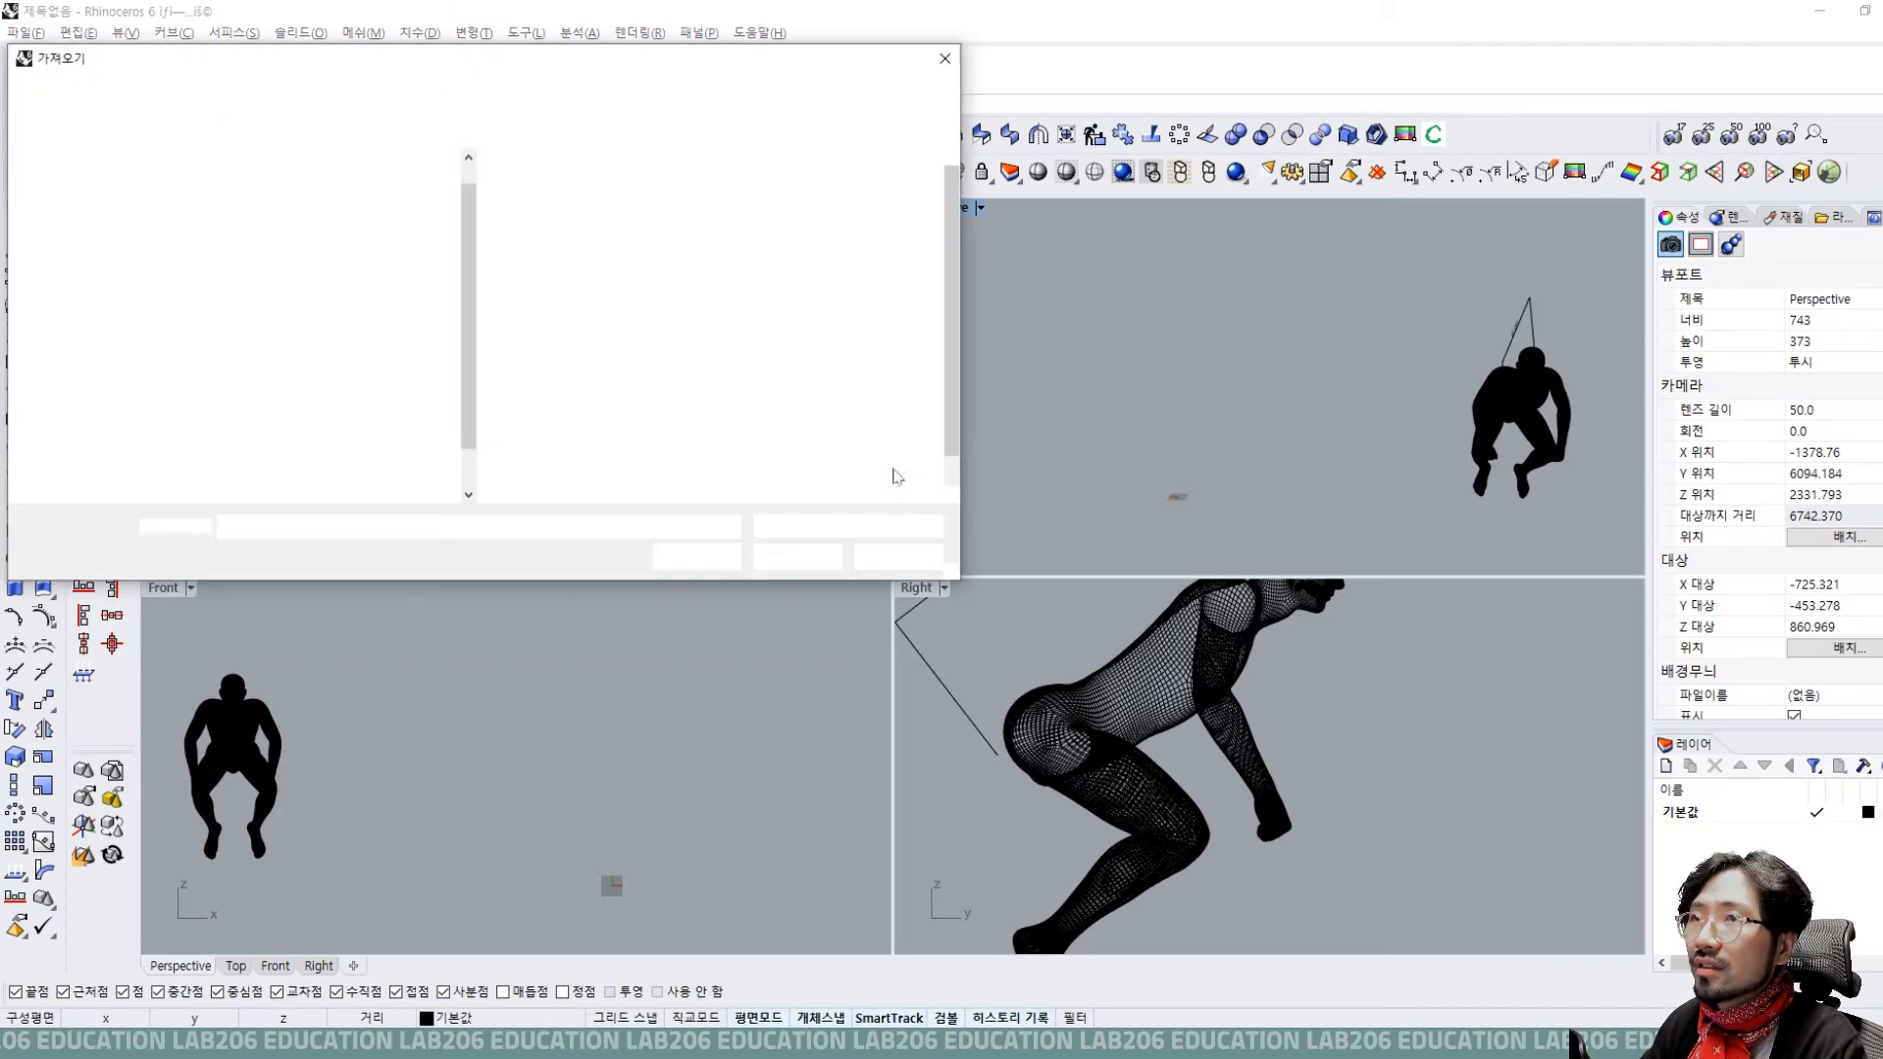
scroll(820, 456, "down", 1)
left_click(547, 442)
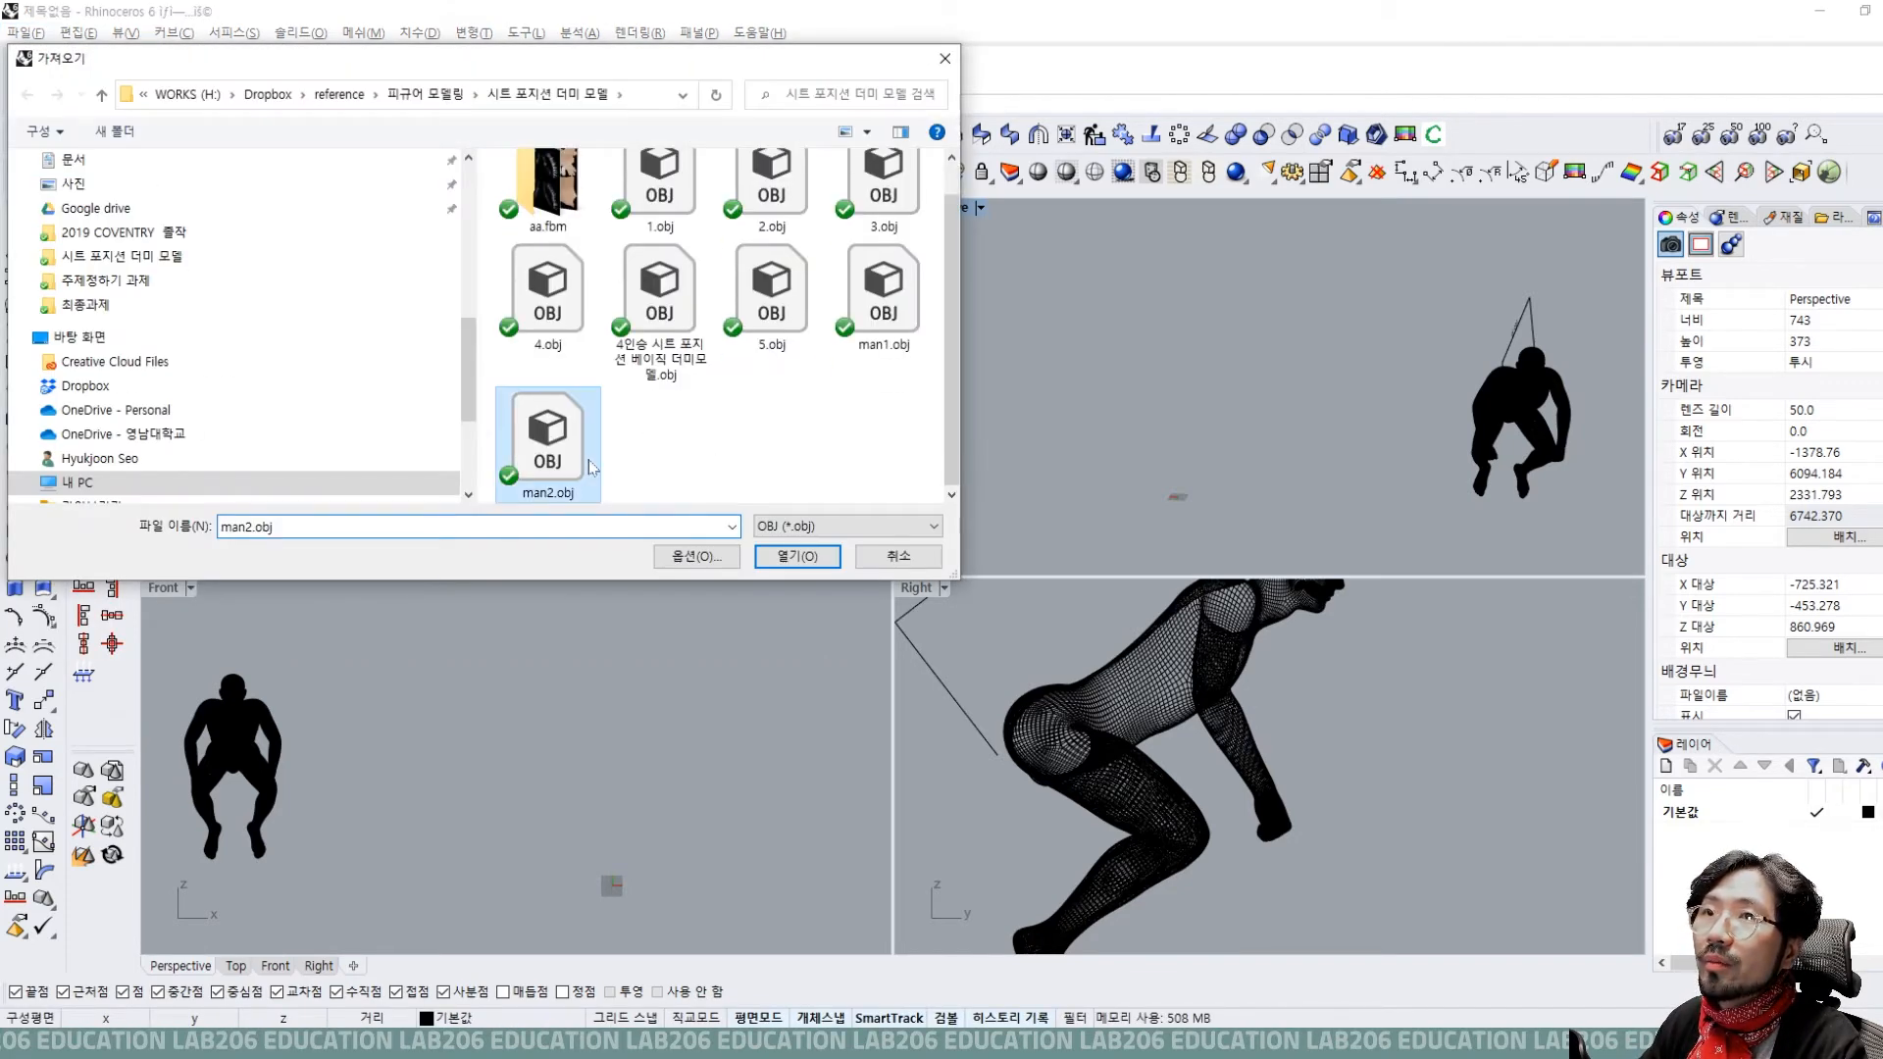
left_click(796, 556)
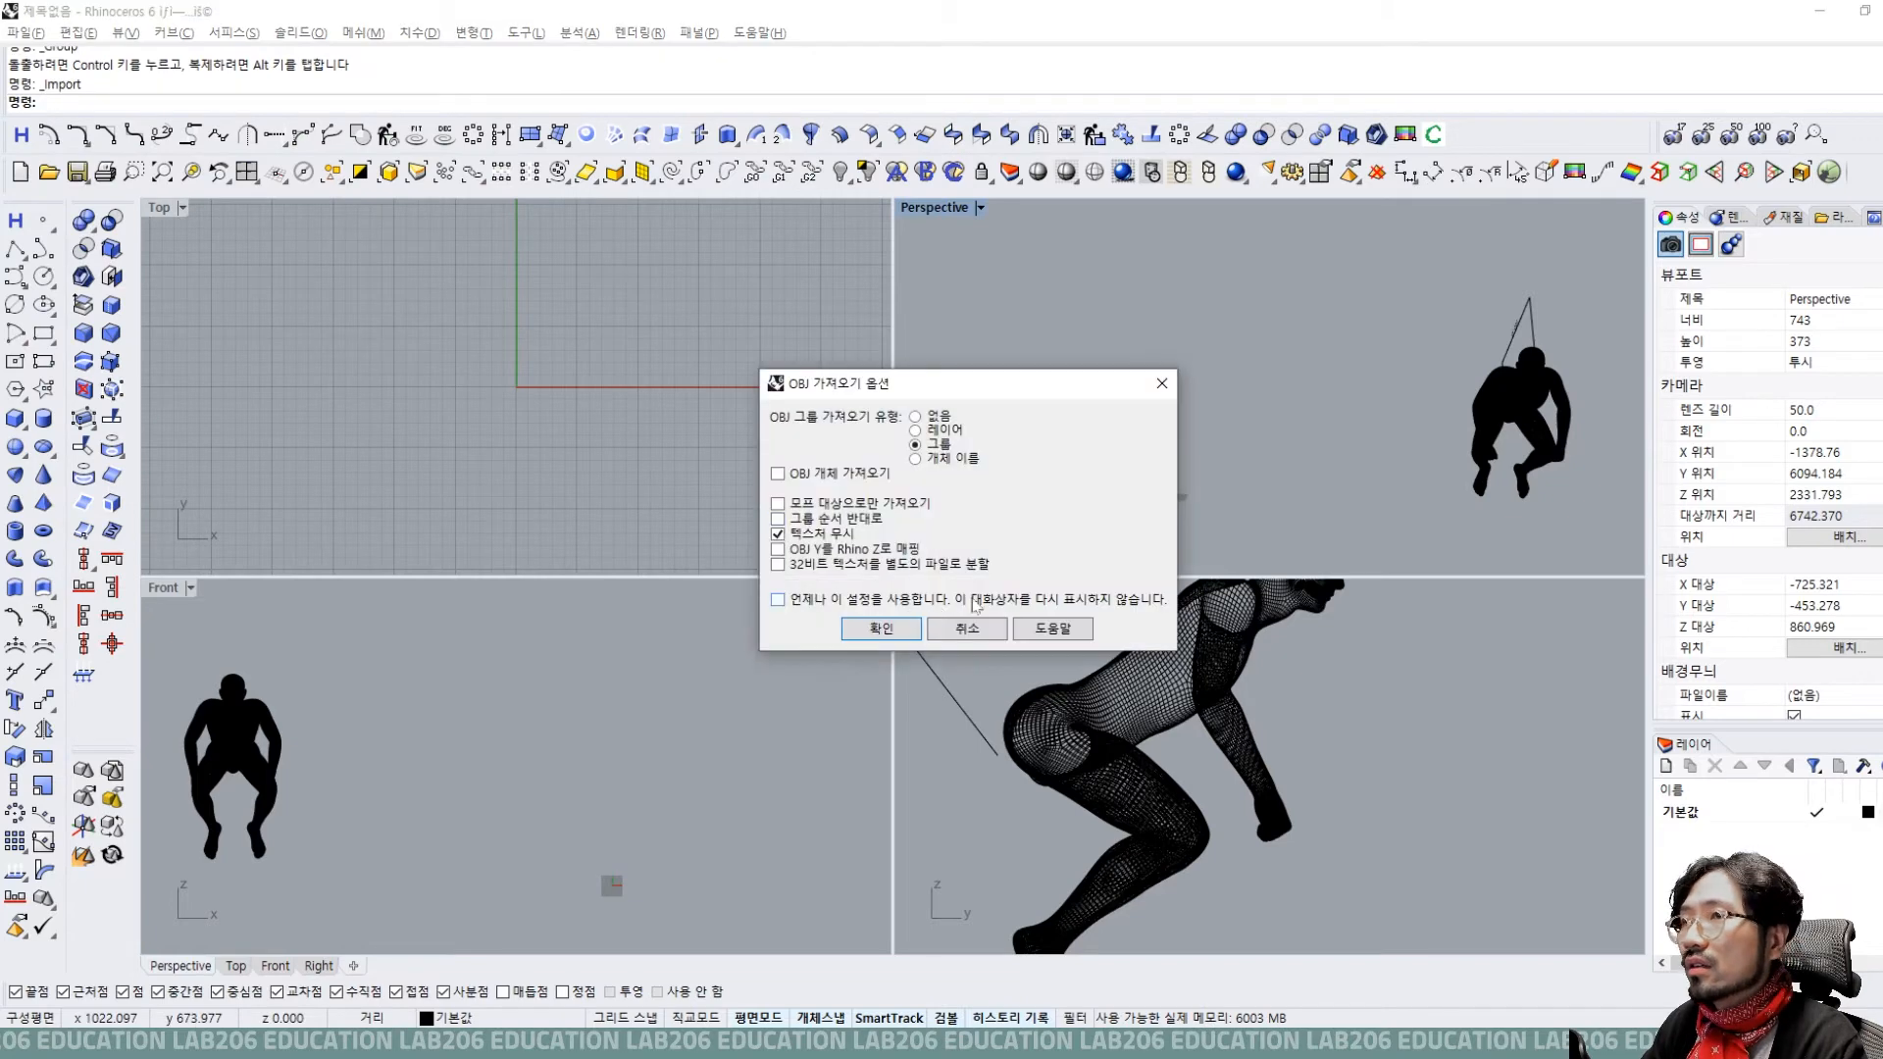
left_click(888, 629)
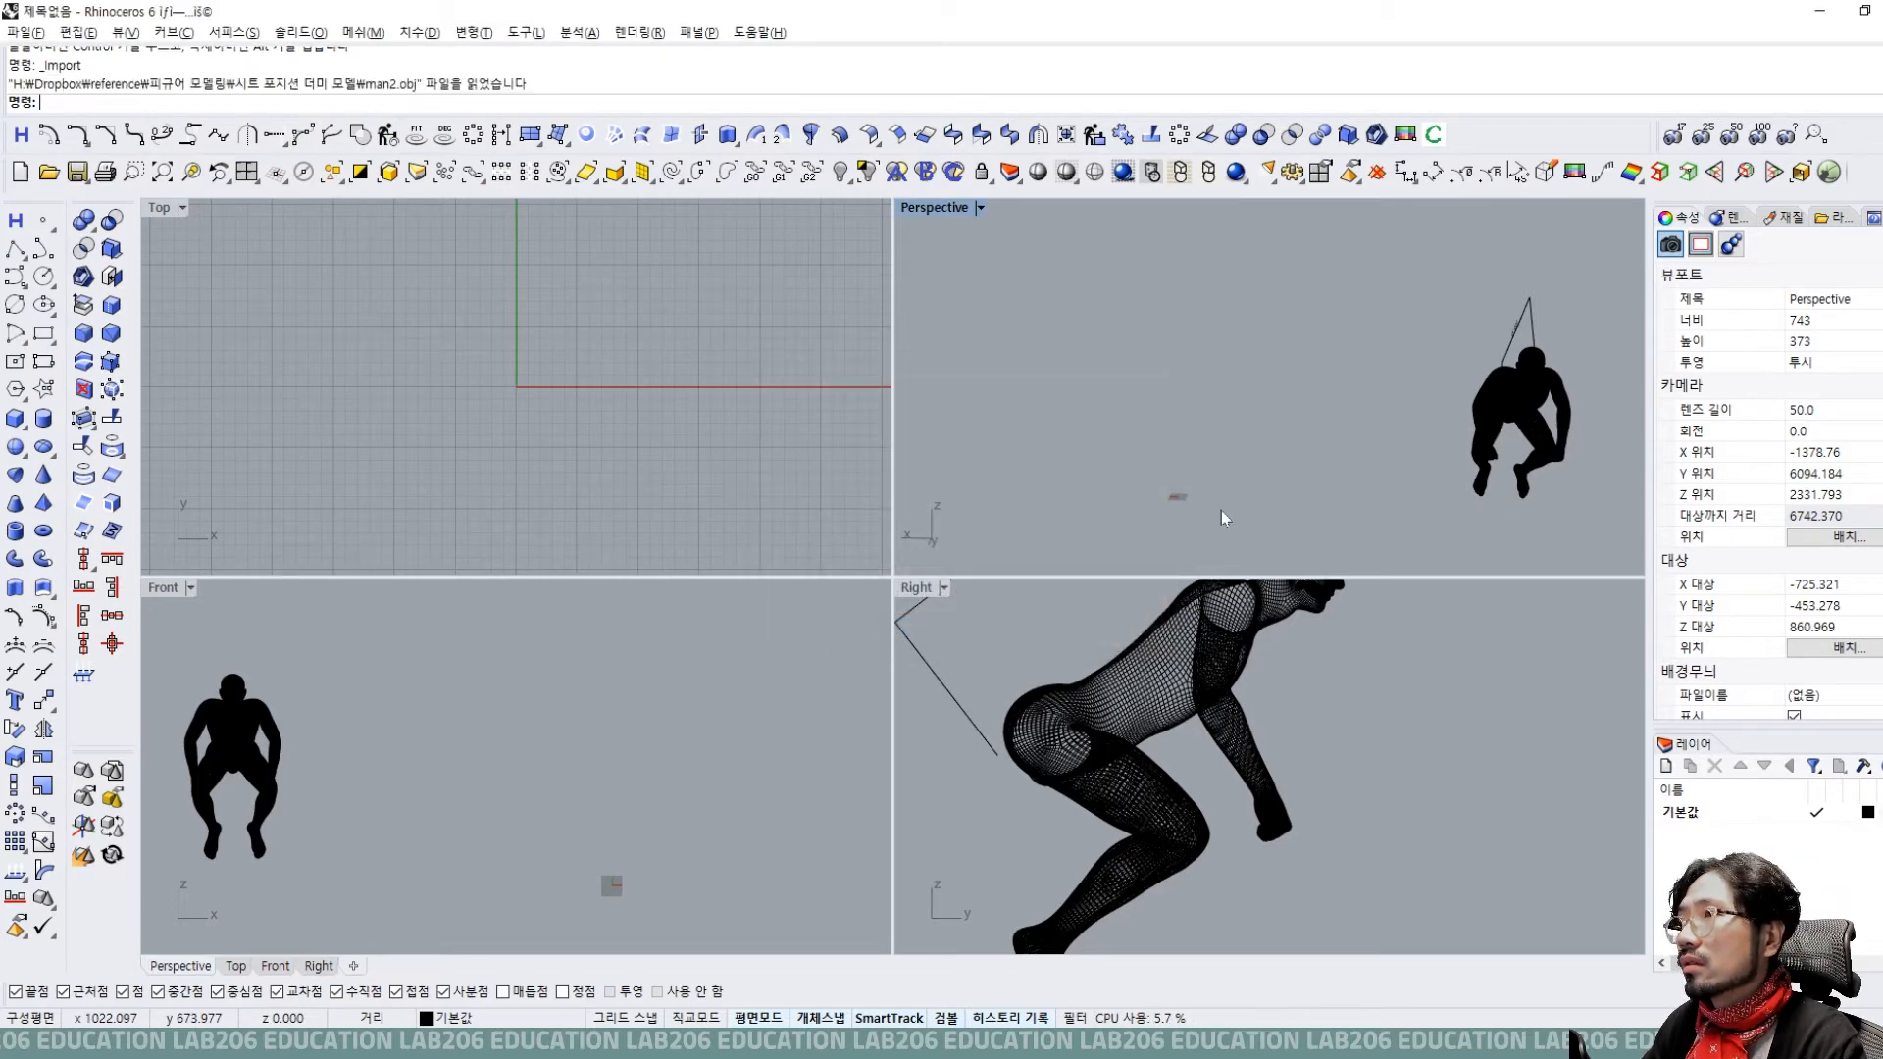
Pick the heads and body parts of both figures to examine which meshes are grouped across the figures.
left_click(1404, 476)
left_click_drag(1369, 325, 1434, 427)
left_click(1403, 371)
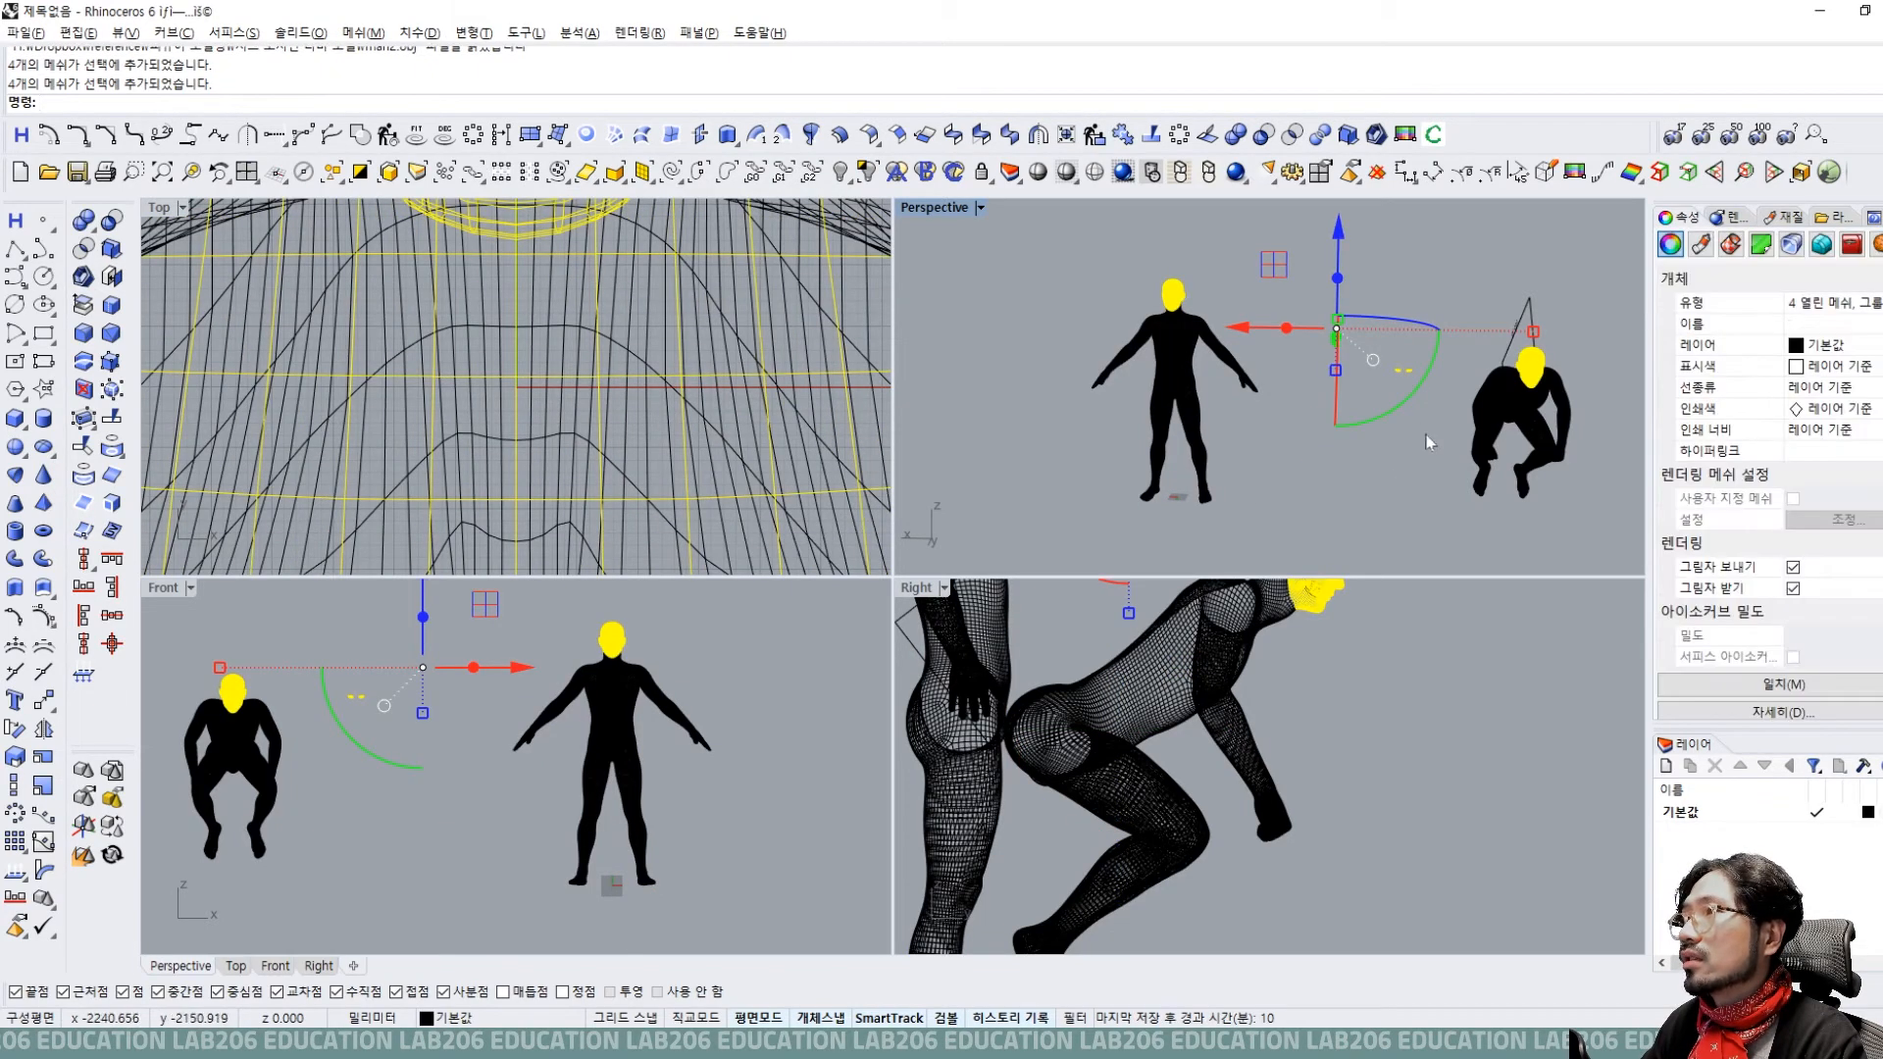
left_click(1396, 481)
left_click(1119, 359)
left_click(1257, 506)
left_click(1186, 408)
left_click(1184, 350)
left_click(1204, 333)
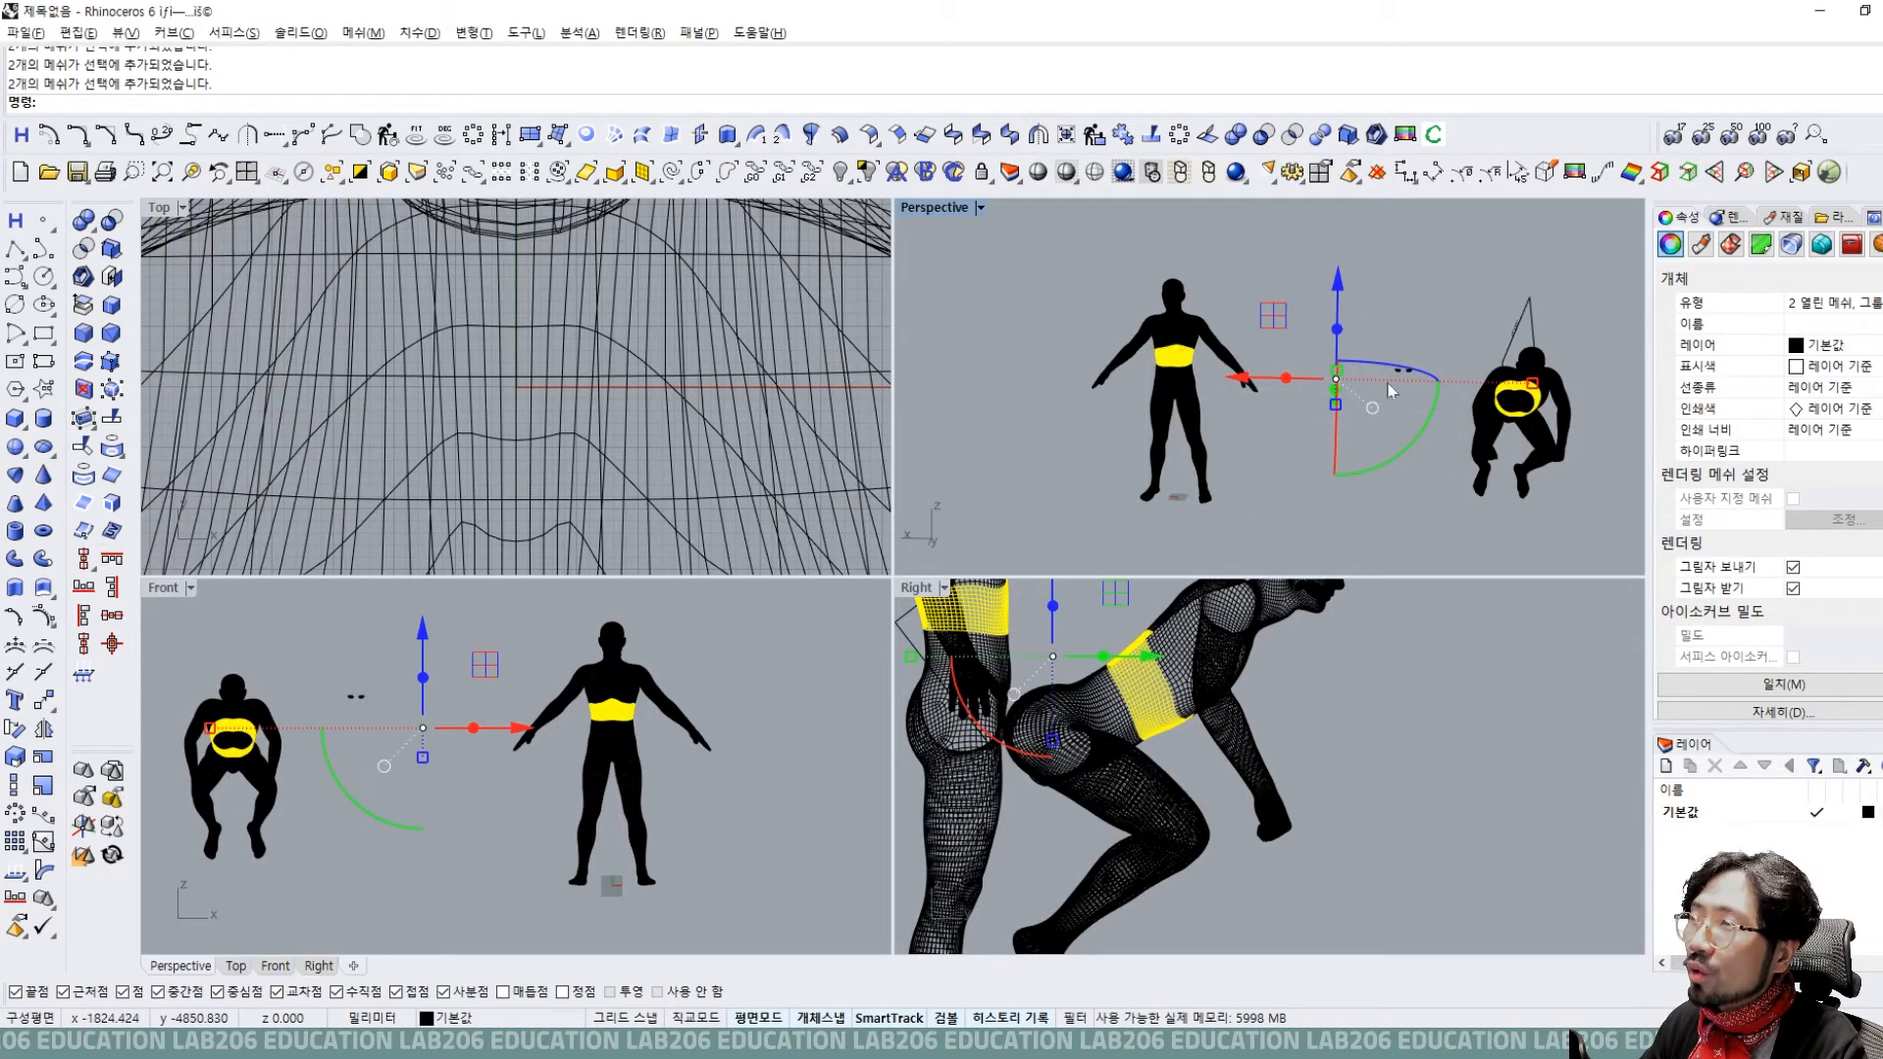
left_click(1096, 345)
left_click(1195, 325)
left_click(1173, 299)
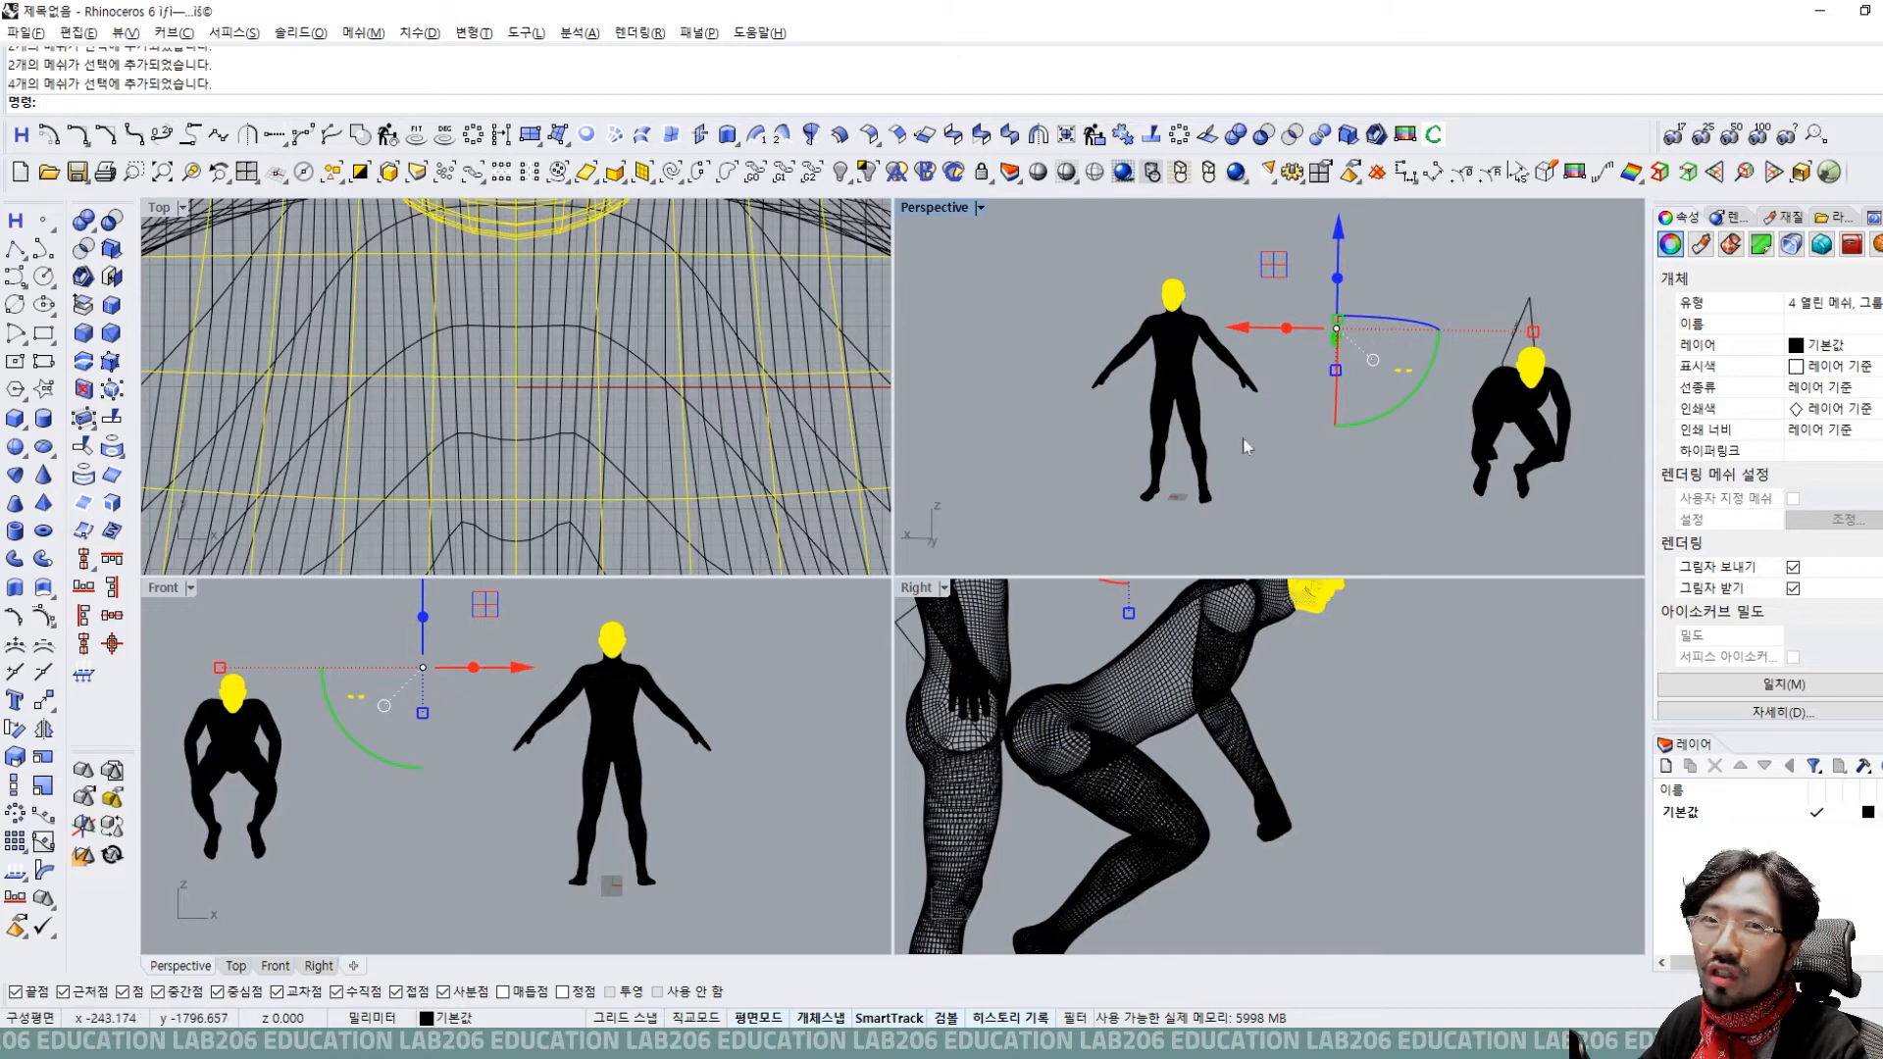
left_click(1356, 486)
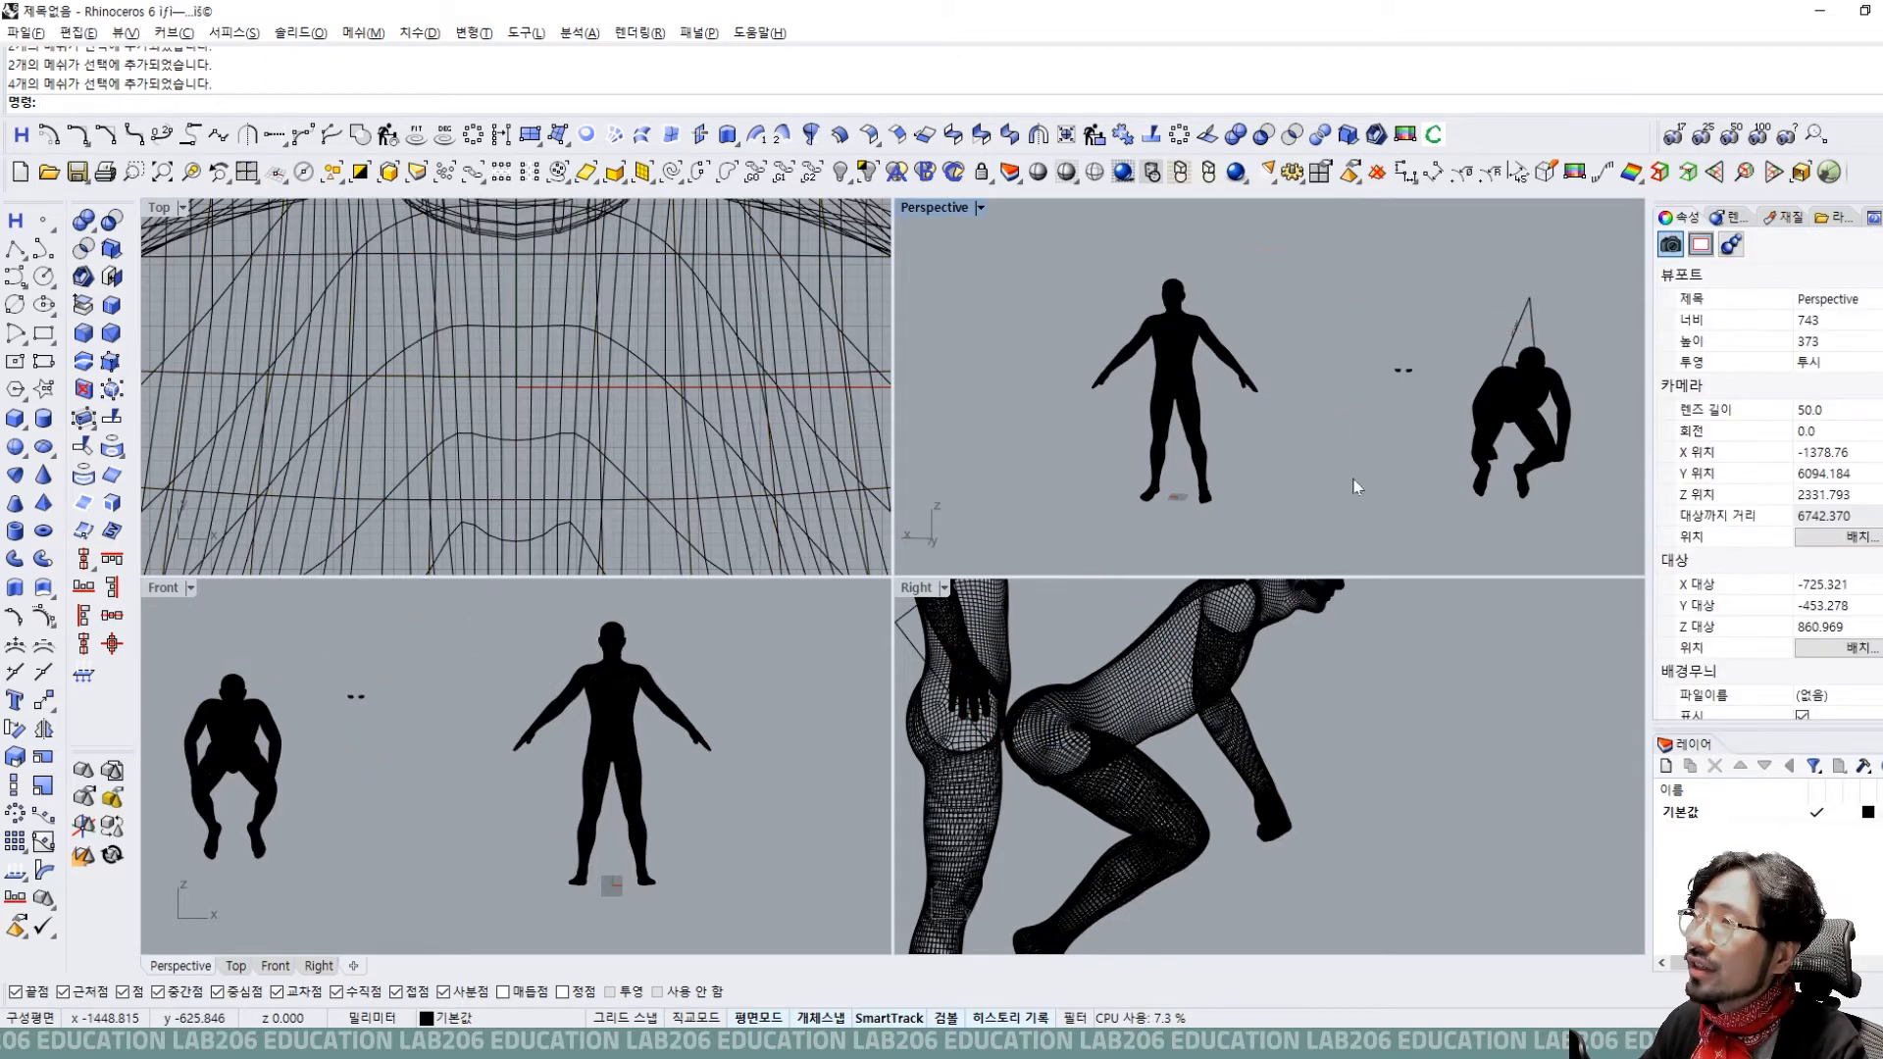
Select both figures and ungroup them repeatedly until no nested groups remain.
left_click_drag(1014, 246, 1619, 553)
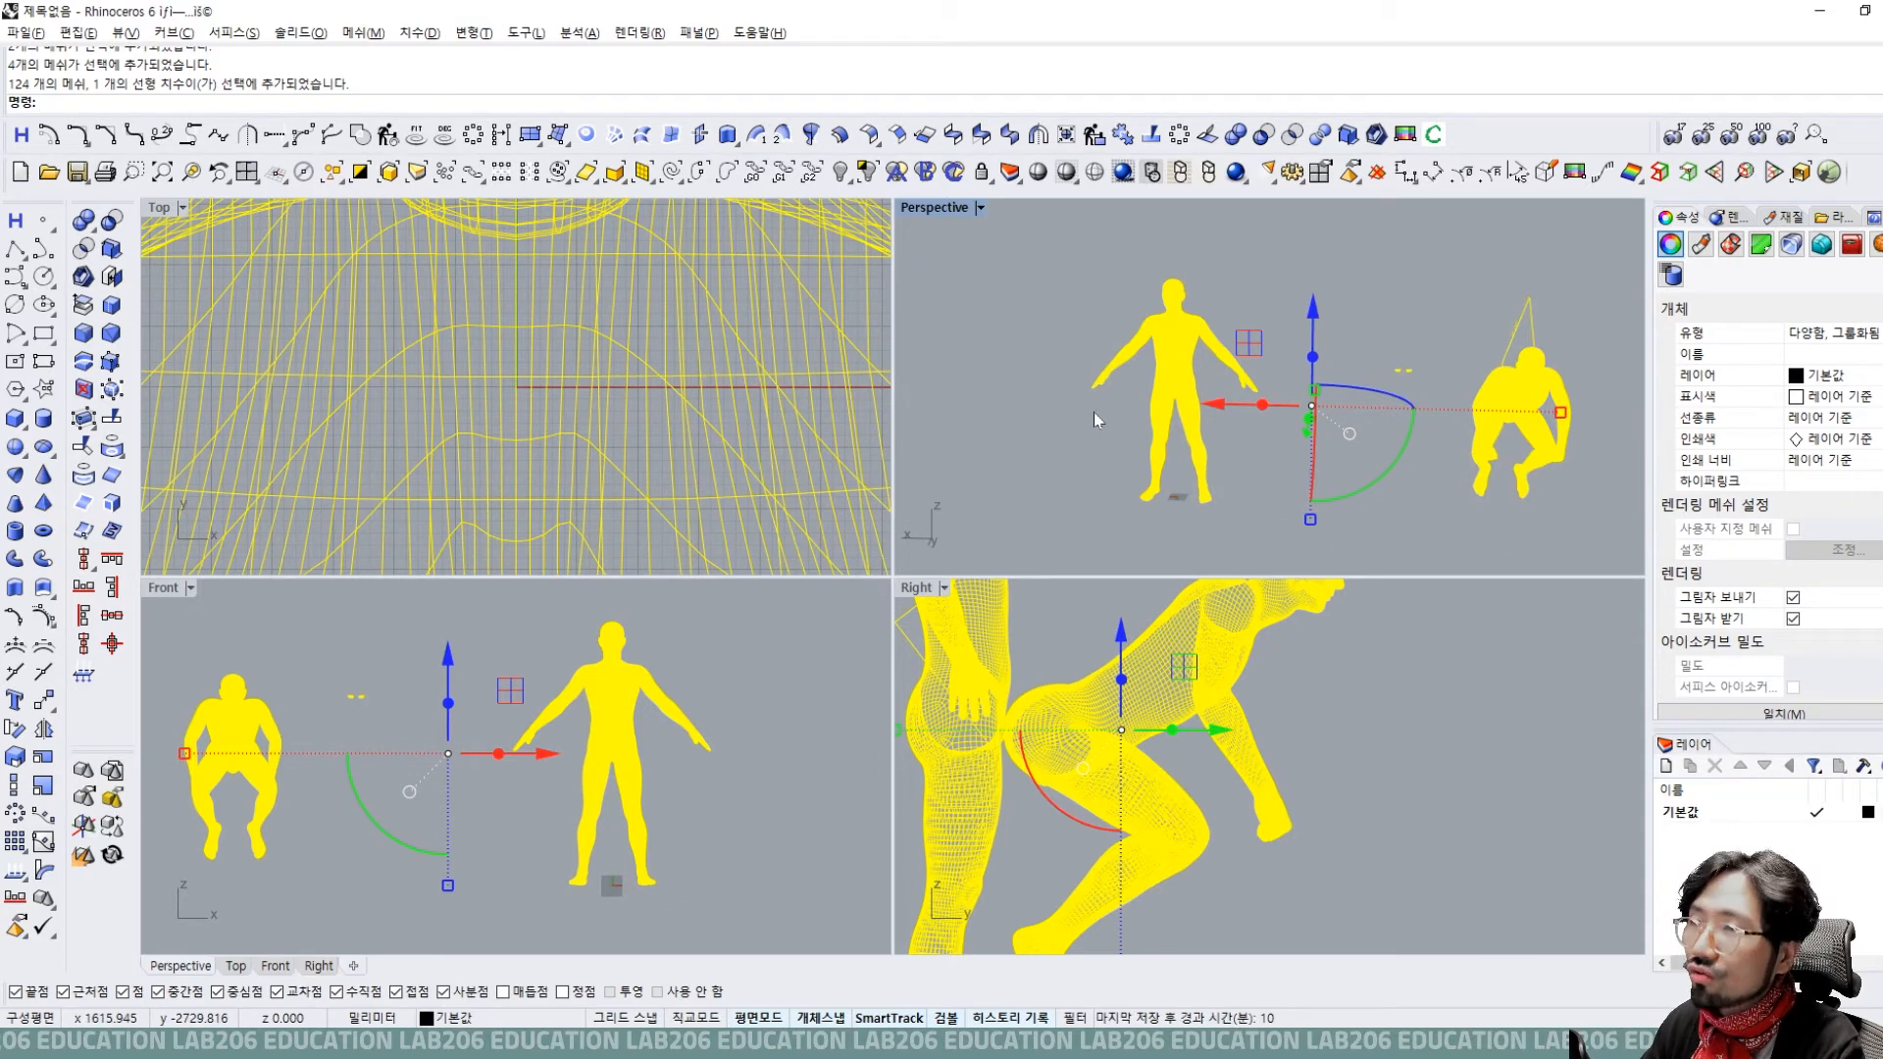
key("ctrl+shift+g")
key("ctrl+shift+g")
key("ctrl+shift+g")
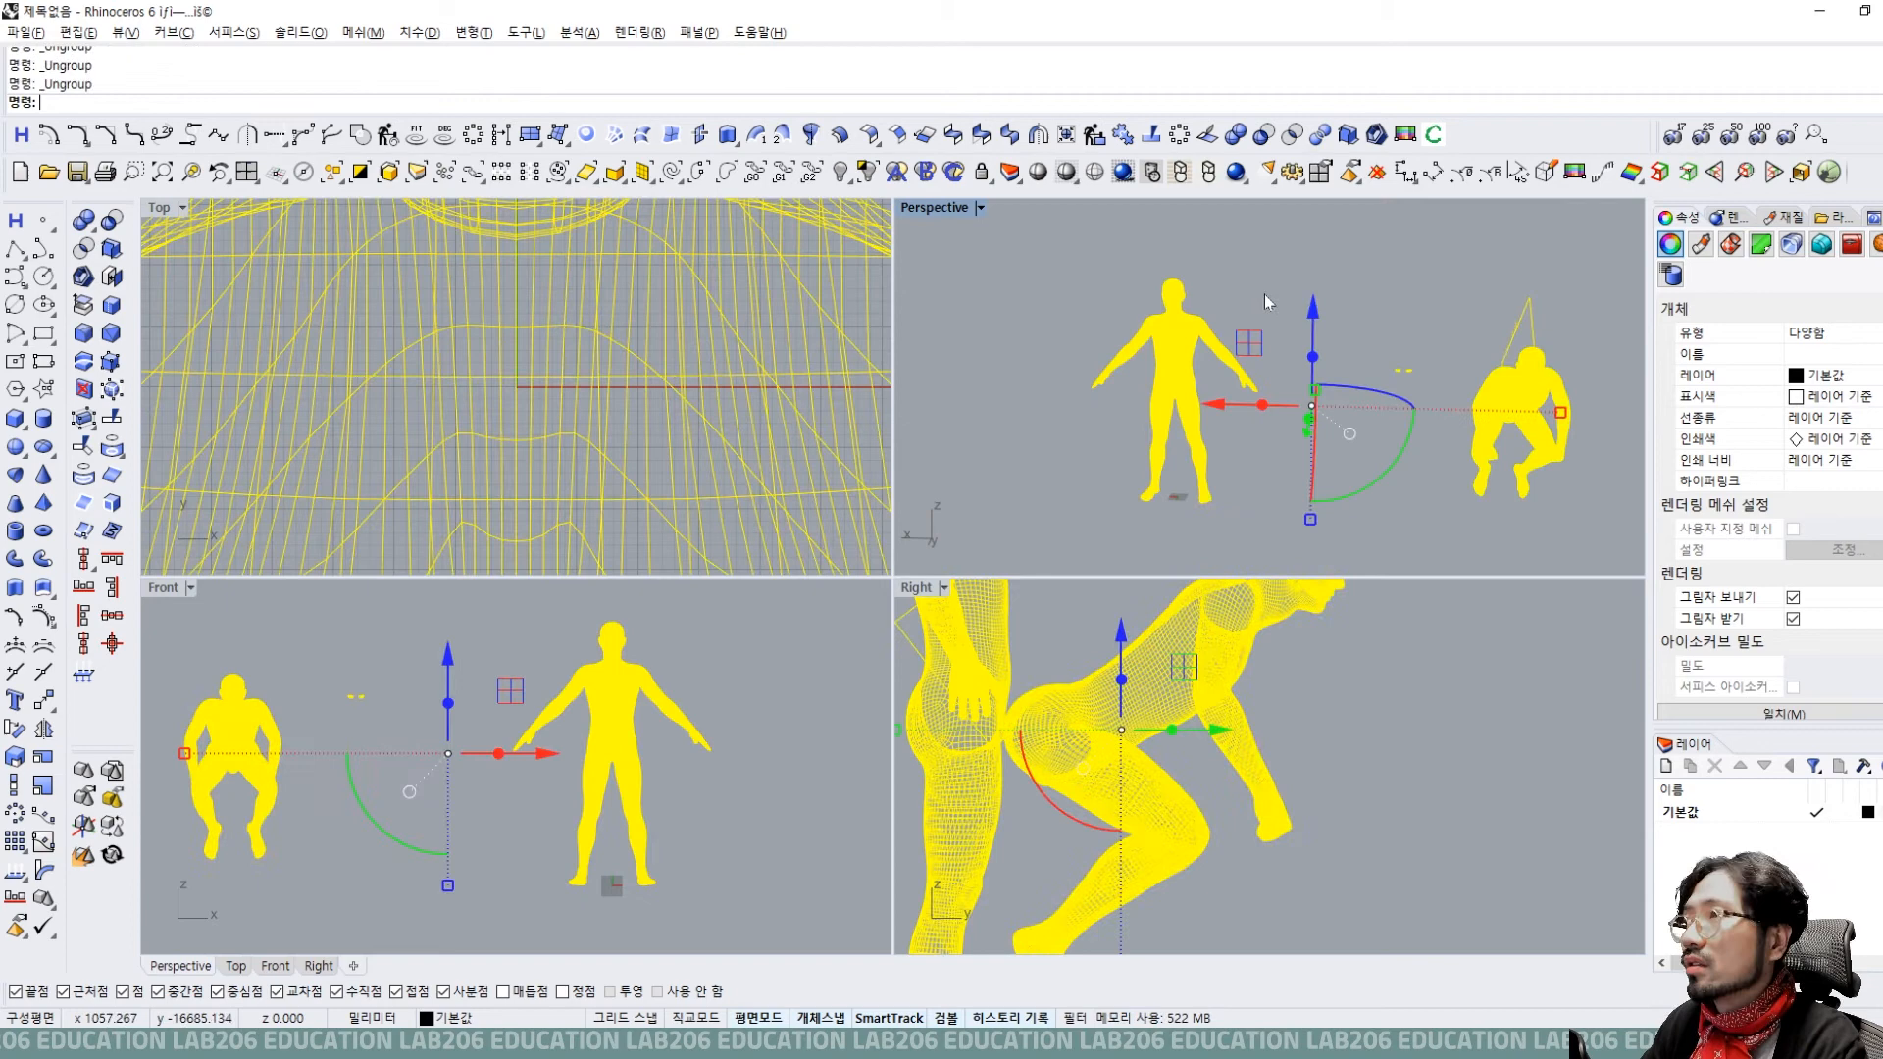
Delete the mesh spanning the standing figure's eyes and the small stray pieces floating between the two figures.
left_click(1263, 294)
mouse_move(1373, 320)
left_mouse_down()
mouse_move(1432, 413)
mouse_move(1363, 314)
left_mouse_up()
left_click(1391, 419)
left_click_drag(1426, 406, 1378, 347)
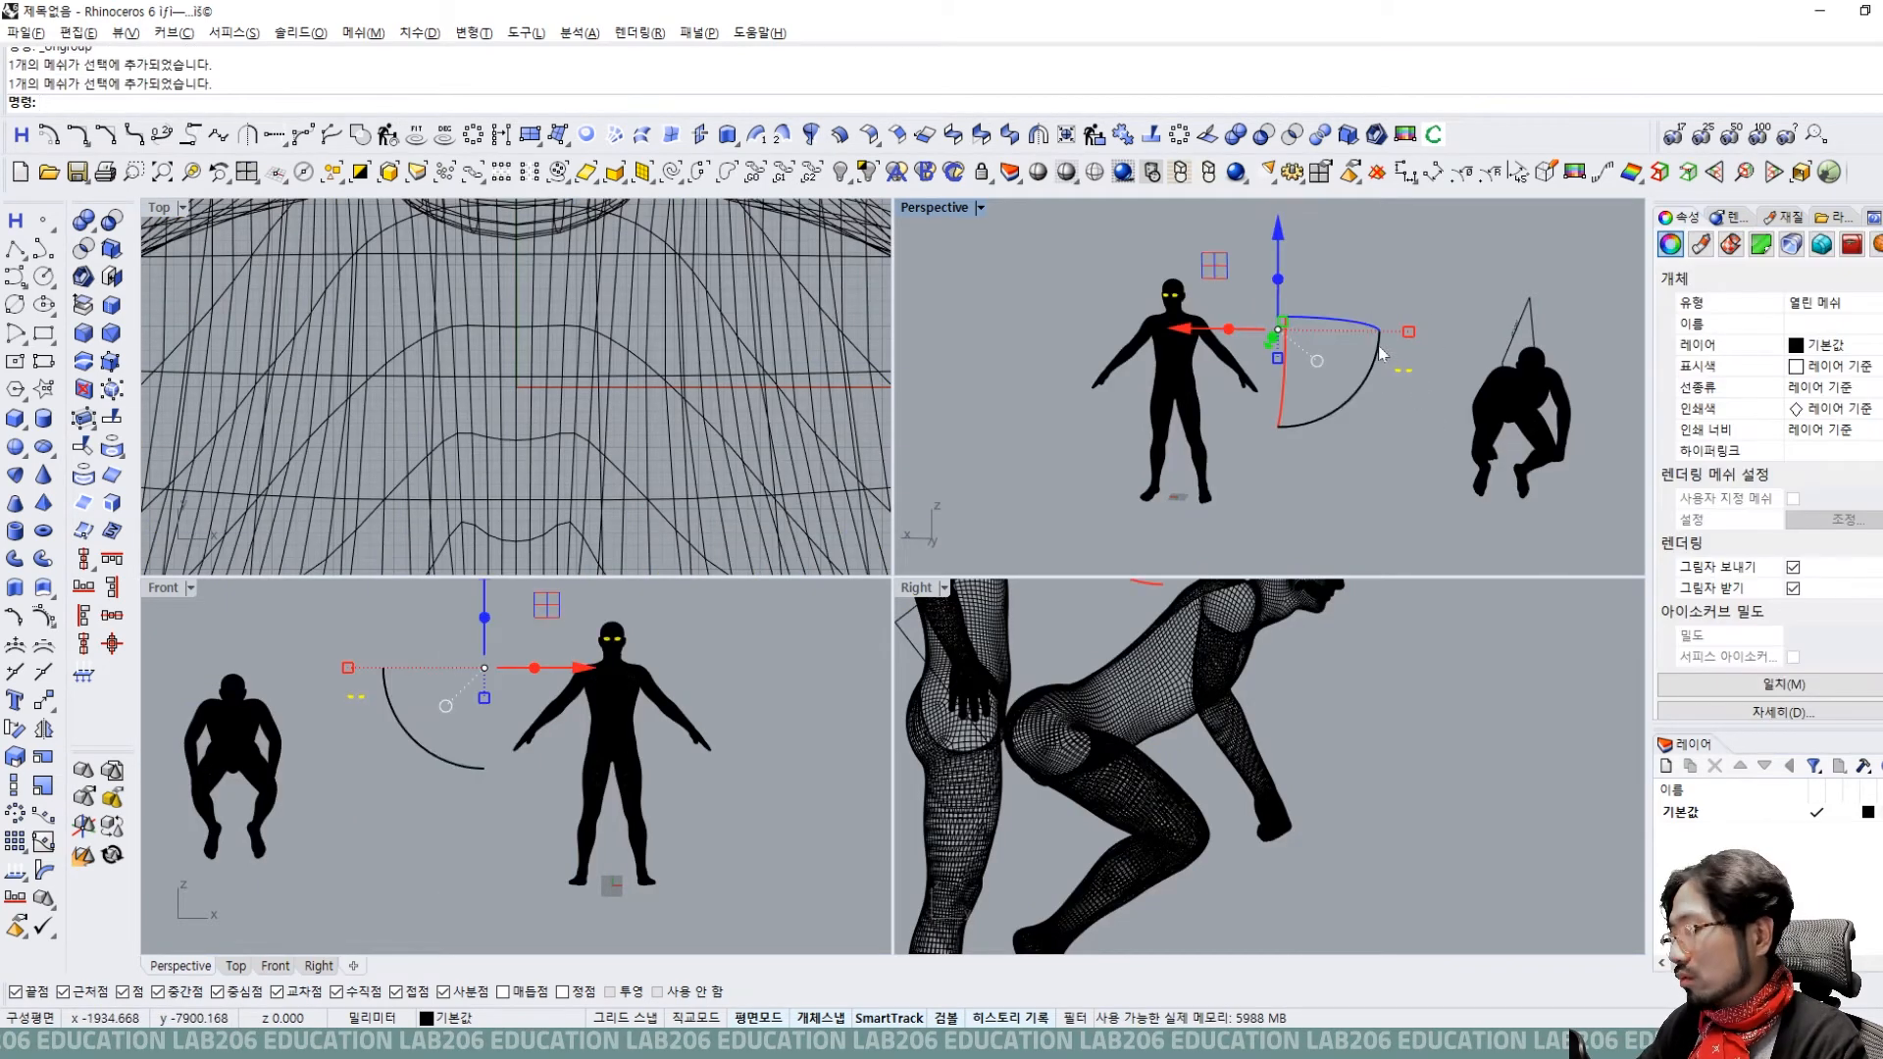
key("Delete")
Regroup all meshes of the crouching figure together with its dimension.
left_click(1494, 372)
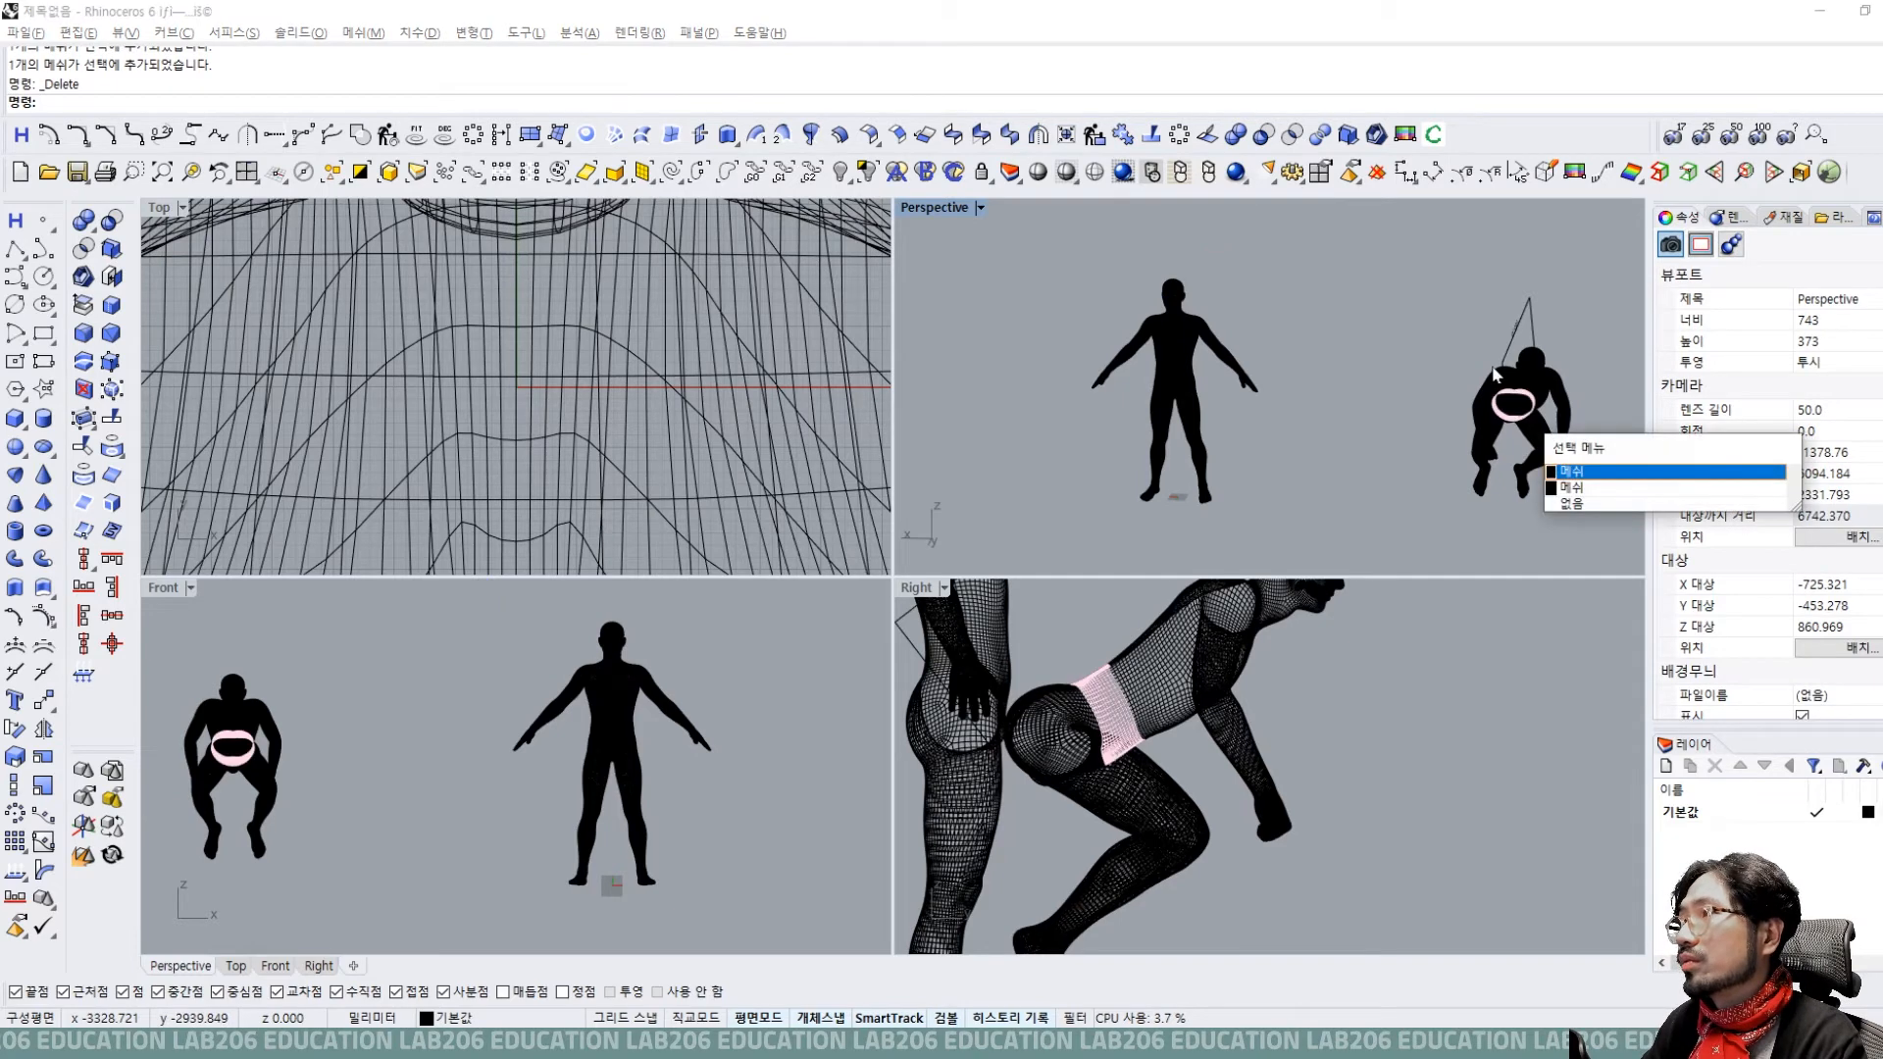
left_click(1569, 473)
left_click_drag(1342, 237, 1620, 539)
key("ctrl+g")
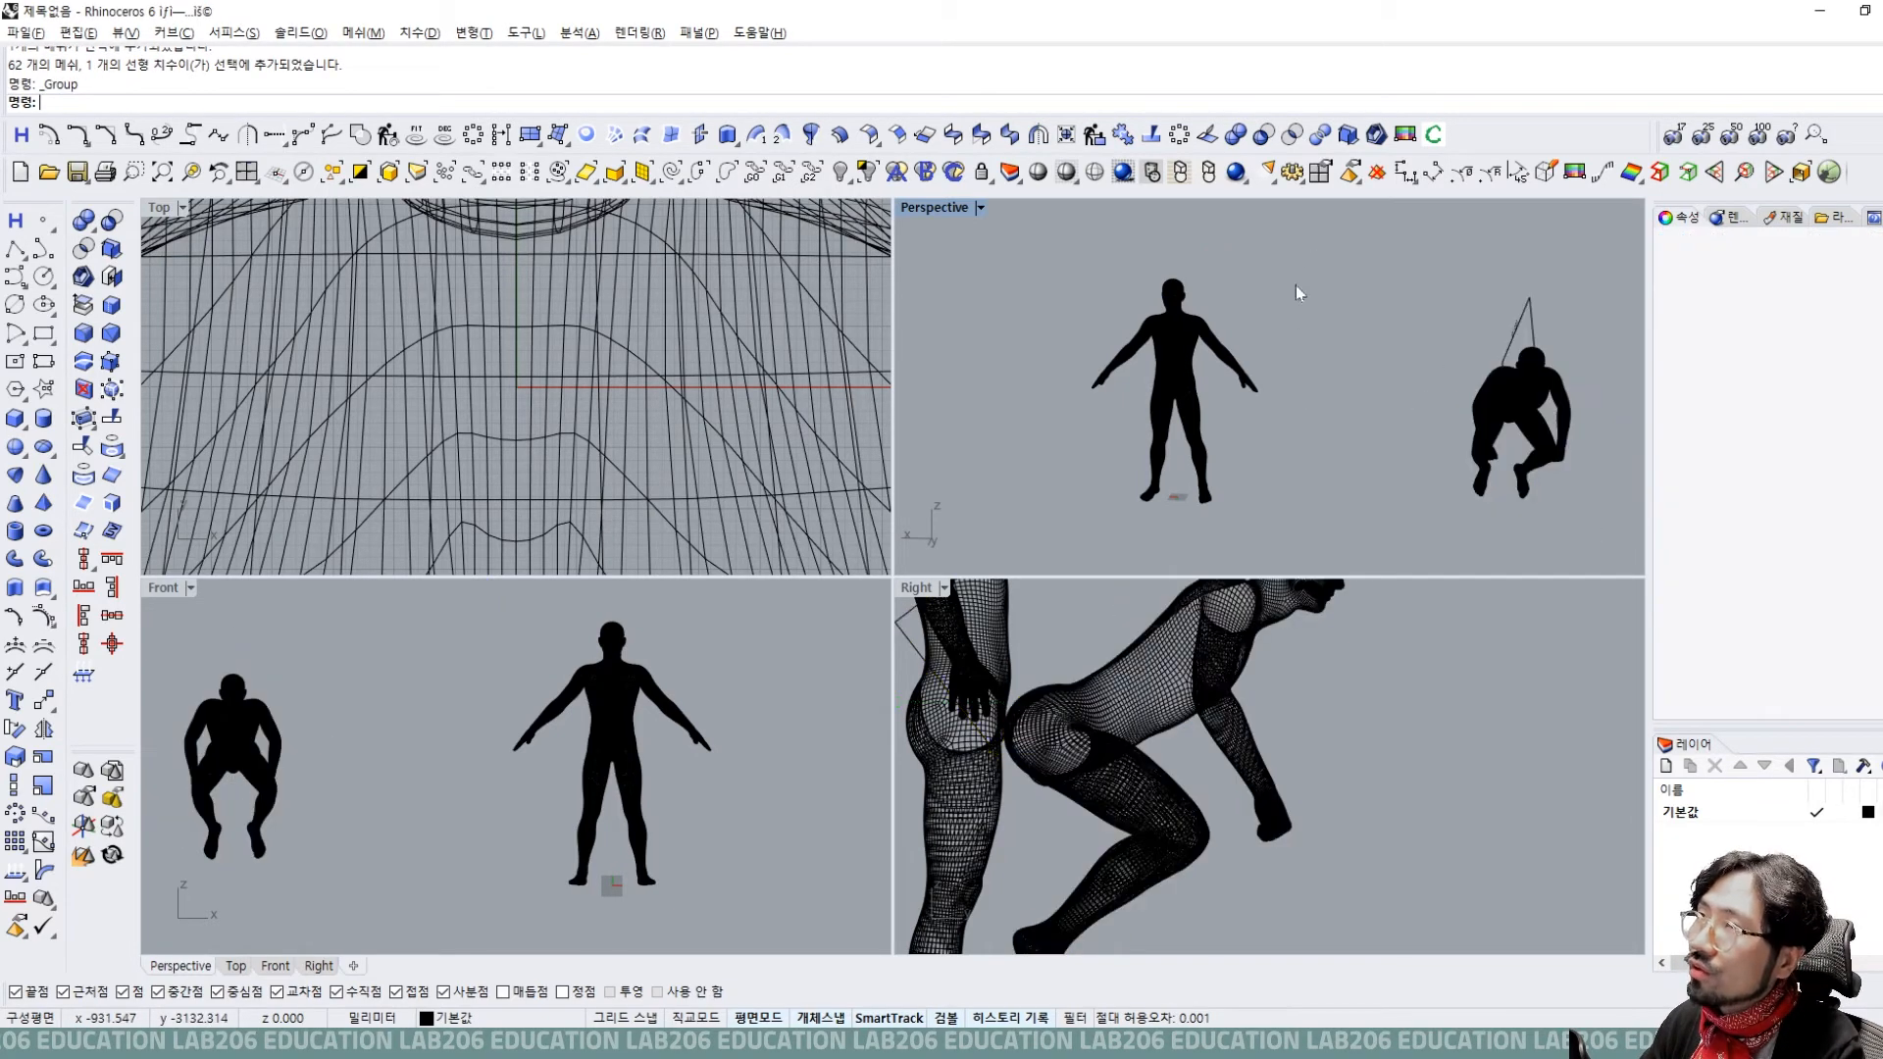
Move the standing and crouching figures toward each other along the X axis.
left_click_drag(1186, 366, 1312, 385)
left_click(1529, 406)
left_click_drag(1429, 402, 1382, 407)
left_click(1436, 516)
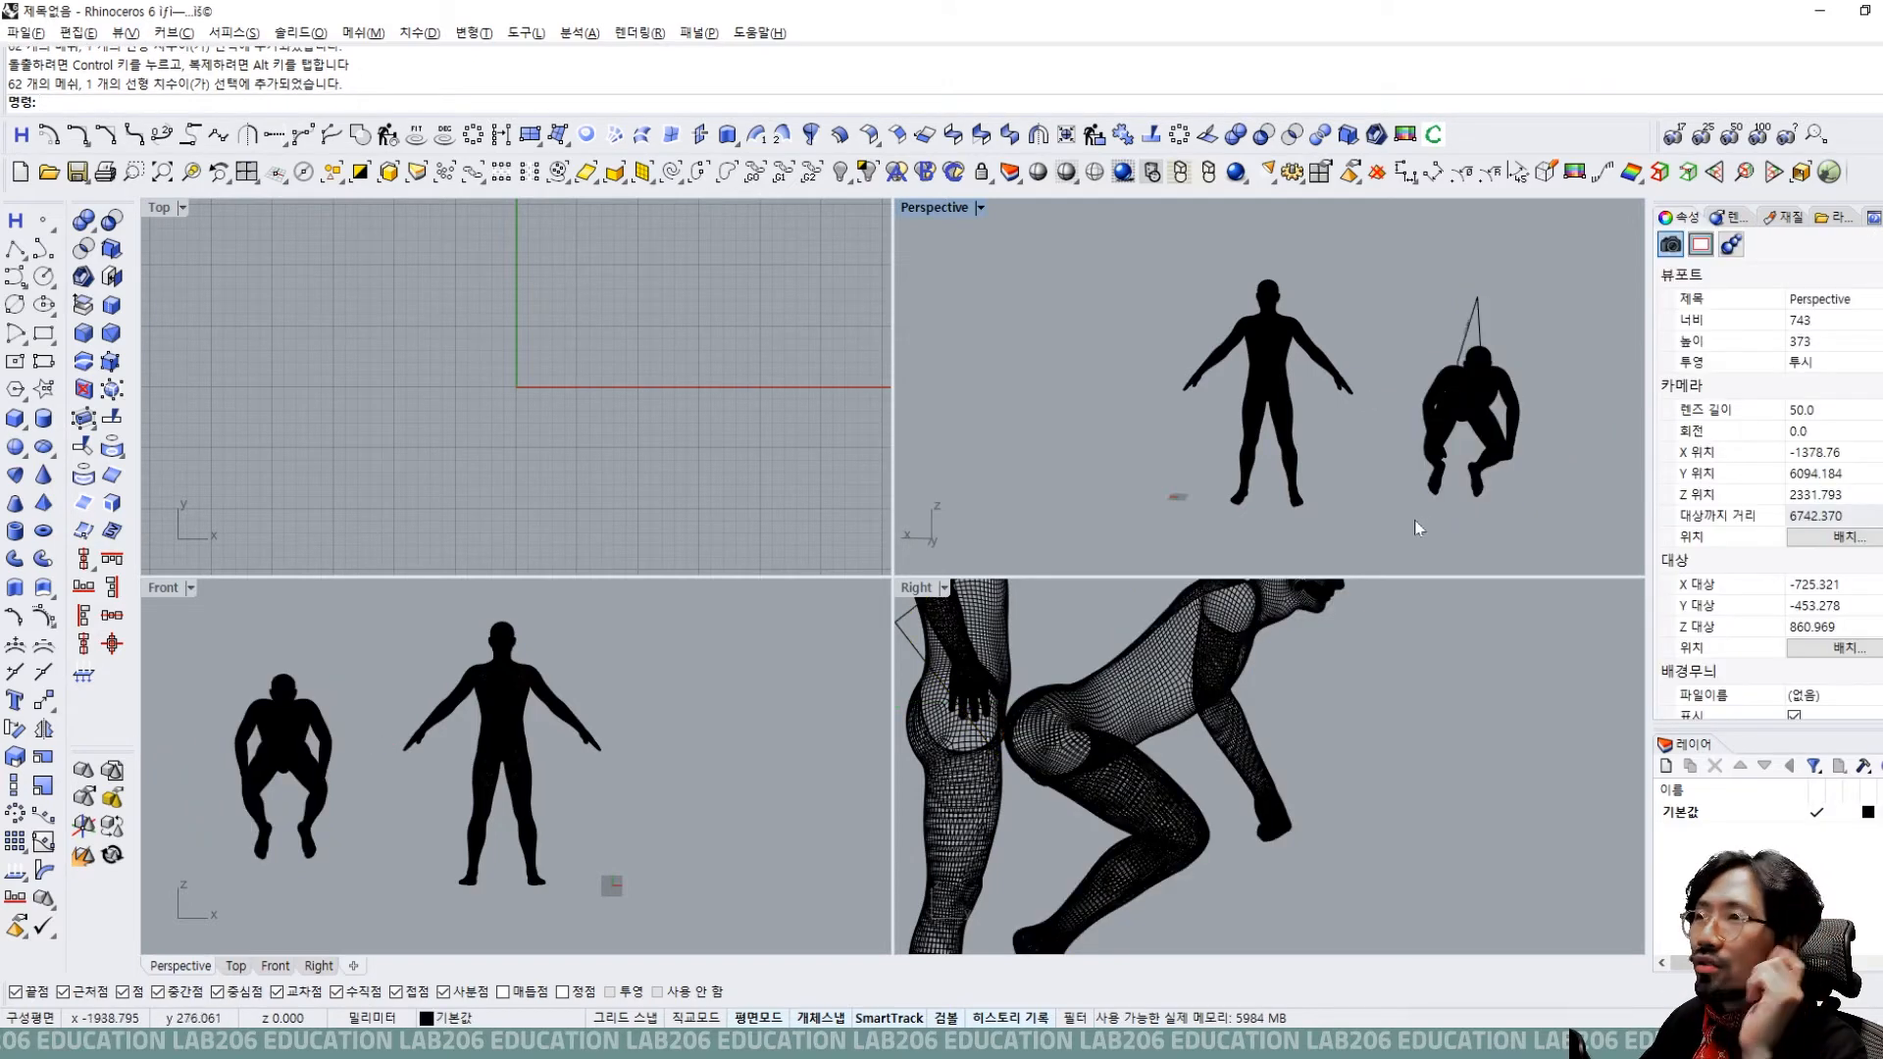
Check the standing figure's grouping and maximize the Front view to compare the two figures.
left_click_drag(1365, 516, 1144, 264)
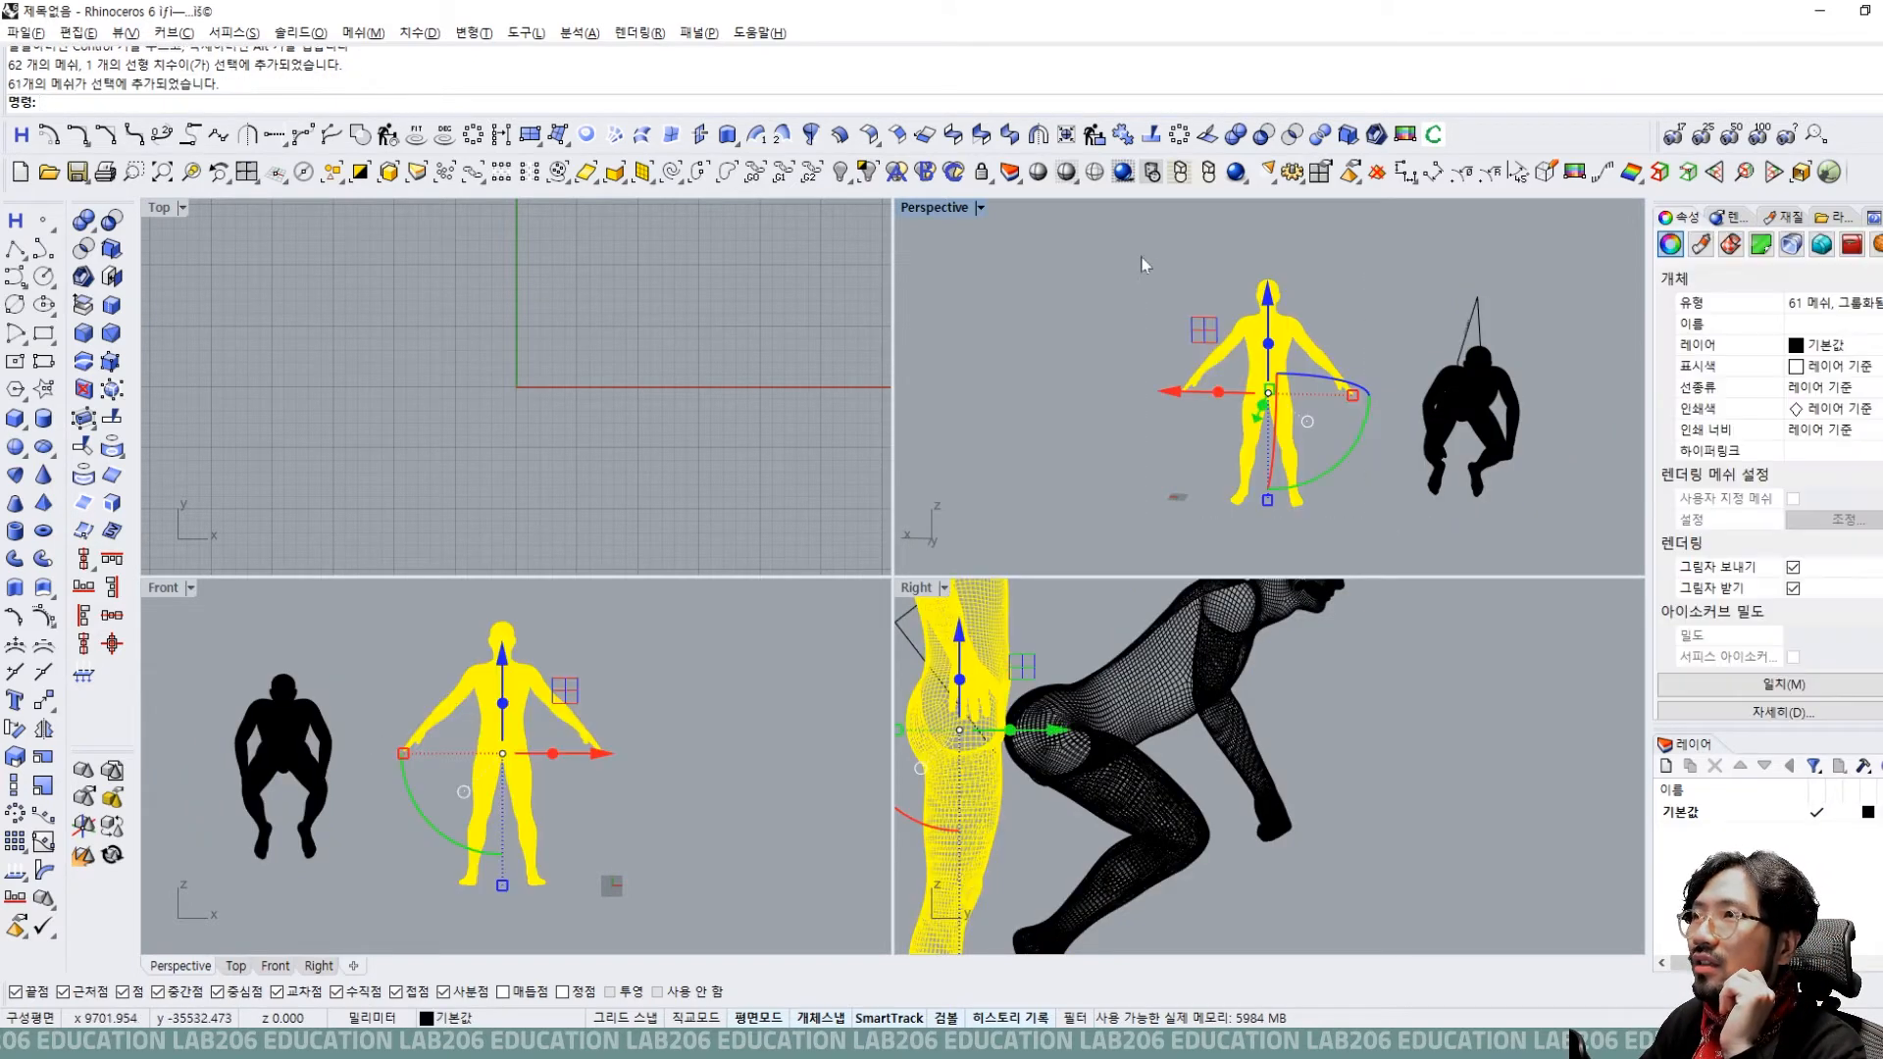
left_click(1141, 427)
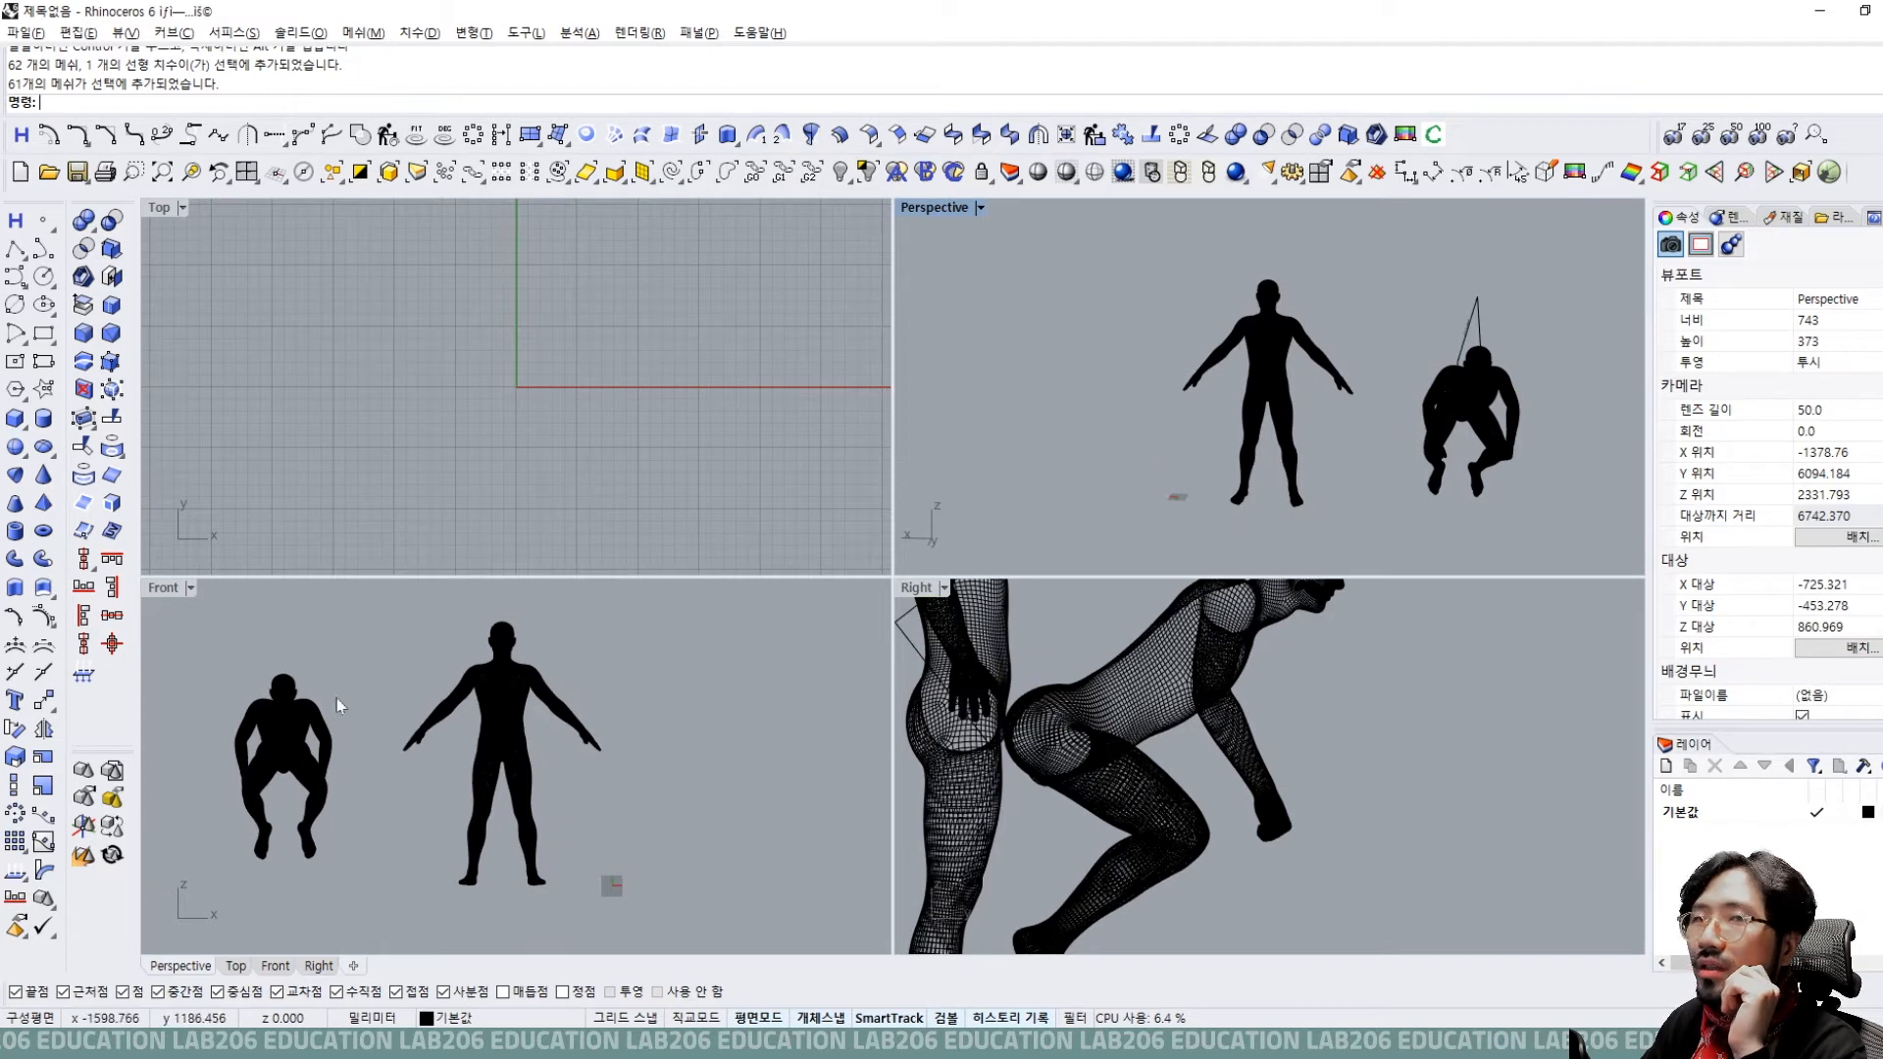
double_click(172, 587)
scroll(1010, 551, "up", 3)
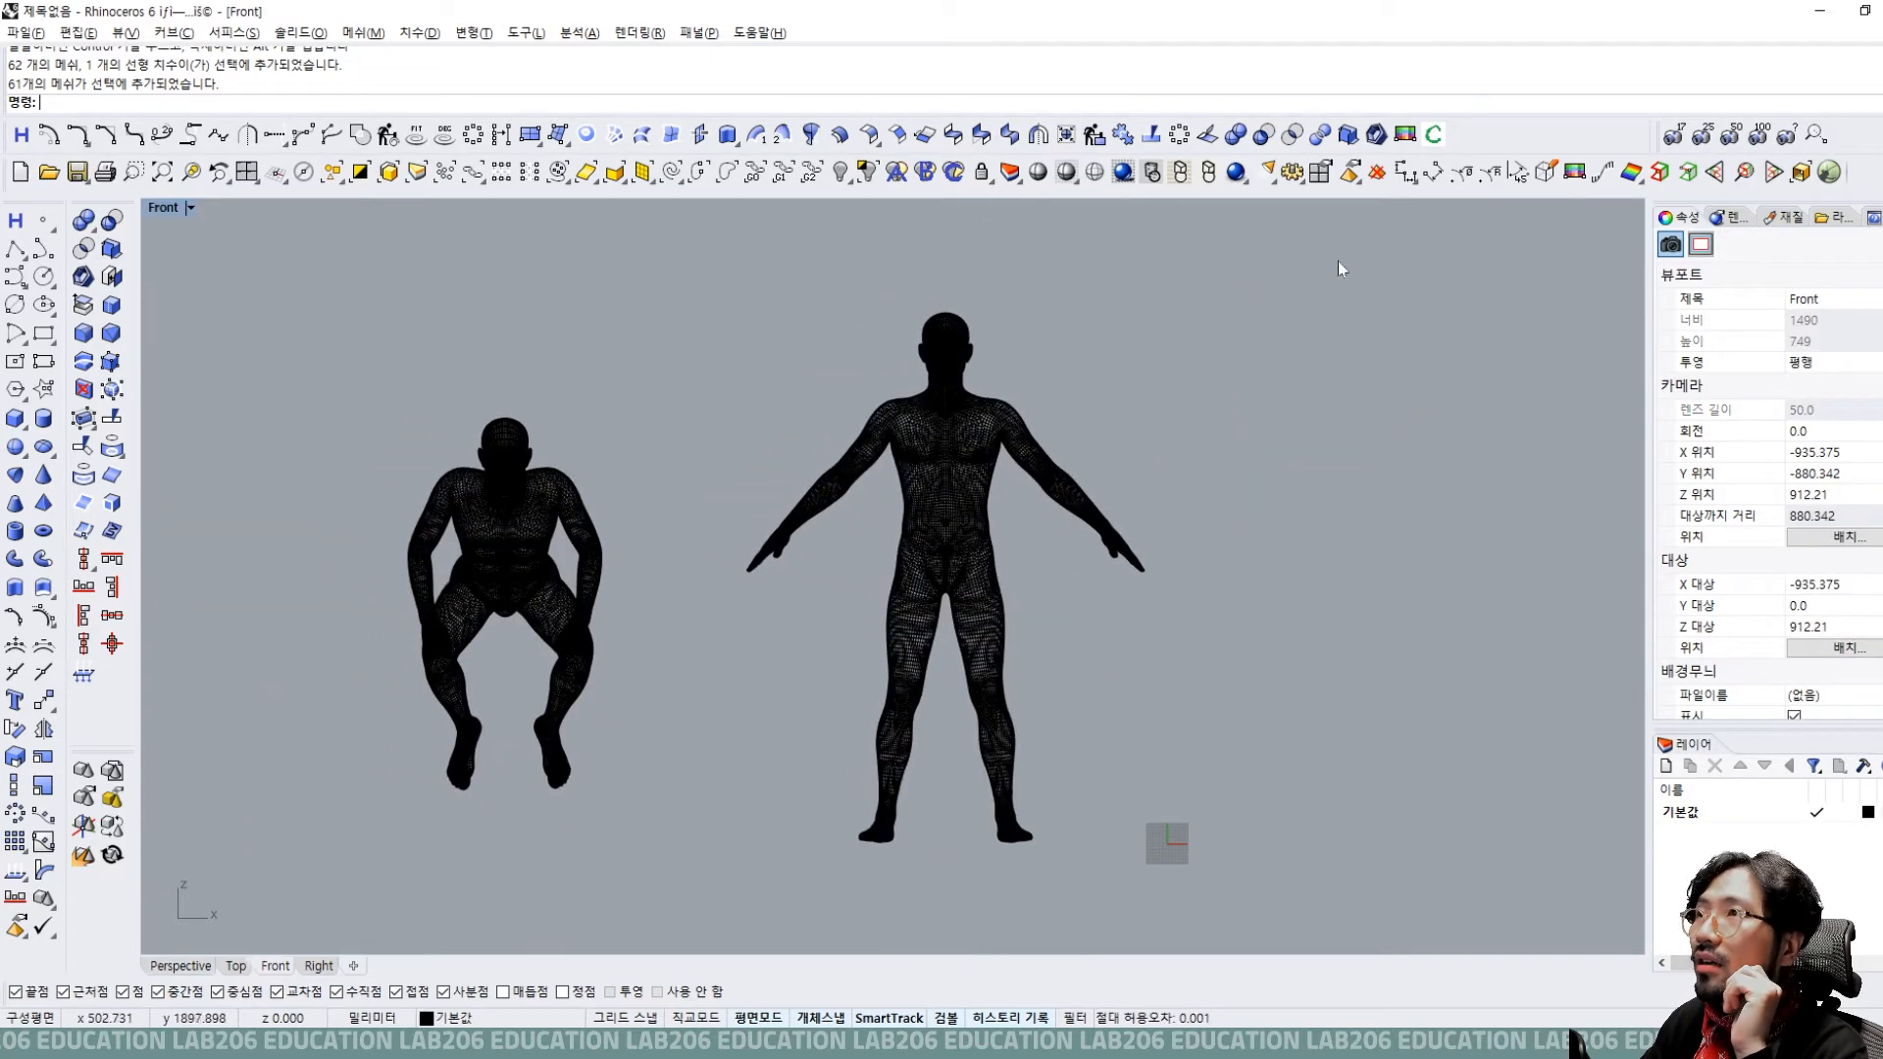
Dimension the standing figure's height vertically from the foot sole to the top of the head, placing the dimension line beyond the outstretched hand.
left_click(1405, 174)
scroll(1009, 851, "up", 3)
left_click(979, 834)
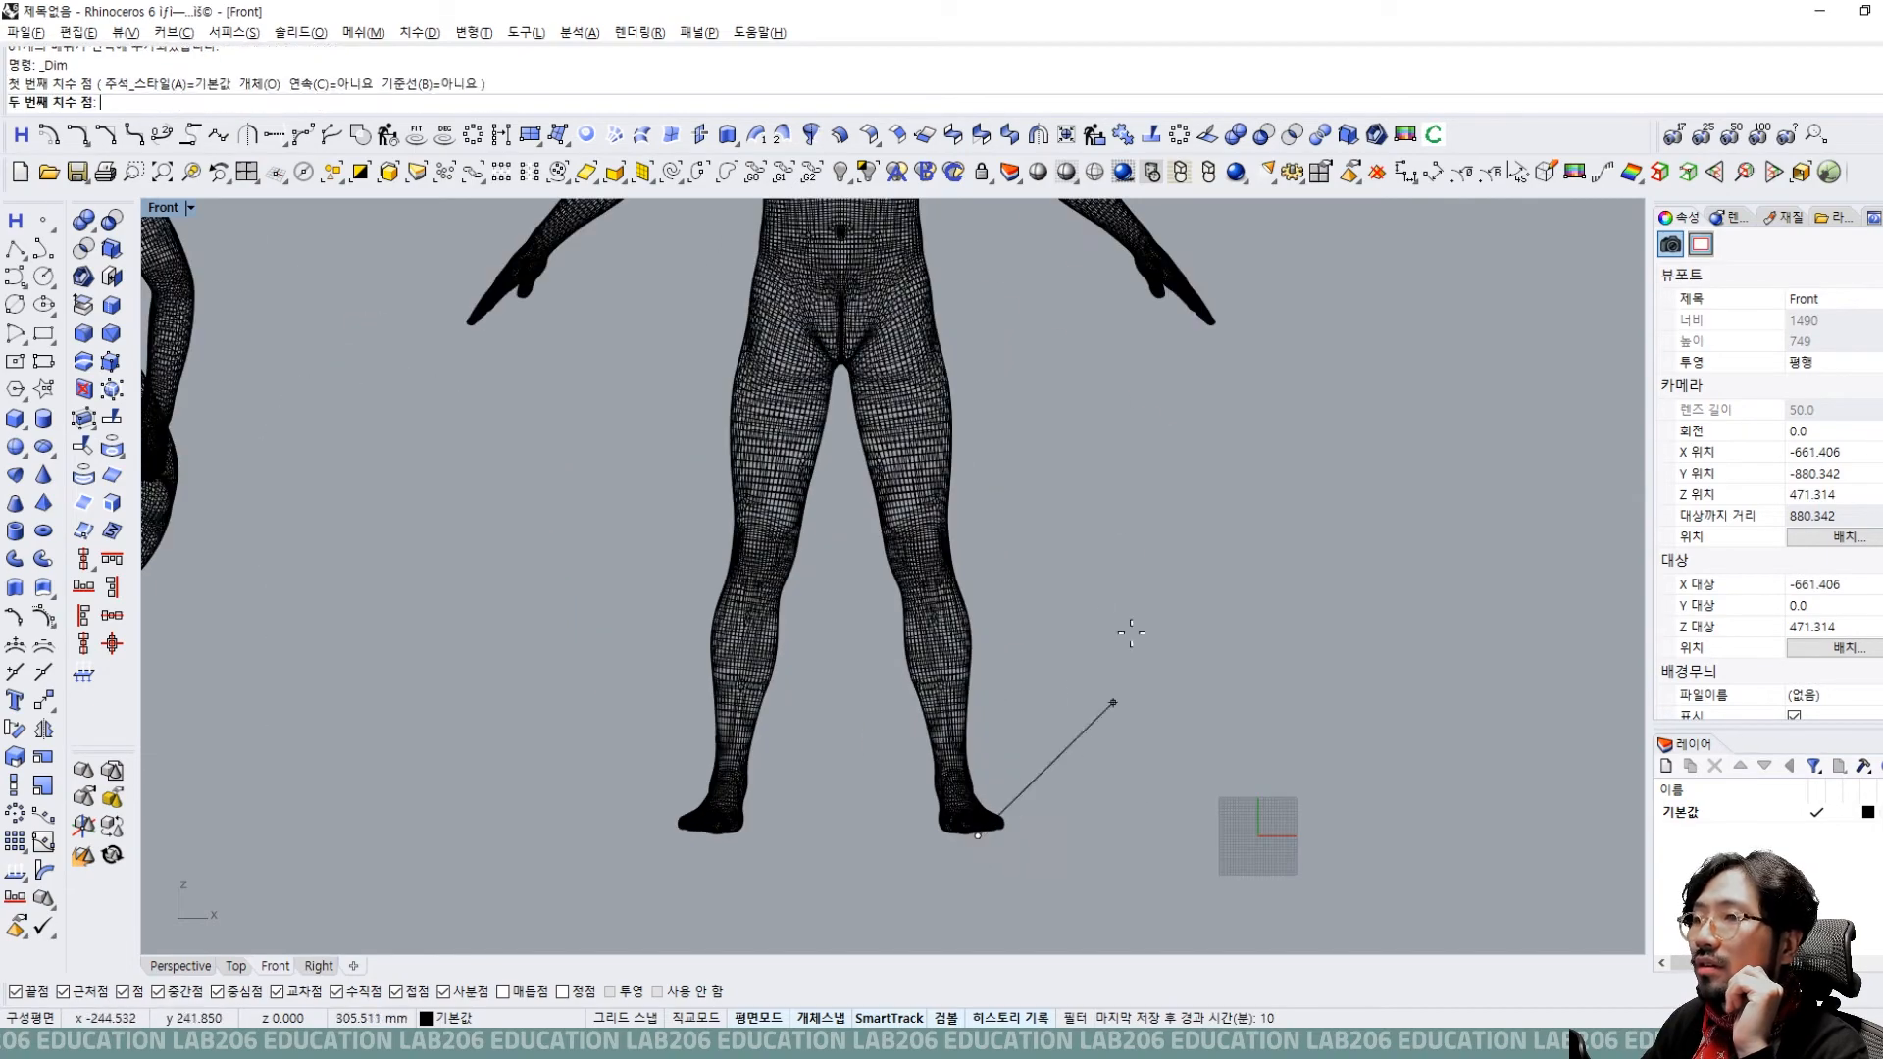
right_click_drag(1020, 245, 962, 564)
right_click_drag(869, 310, 866, 550)
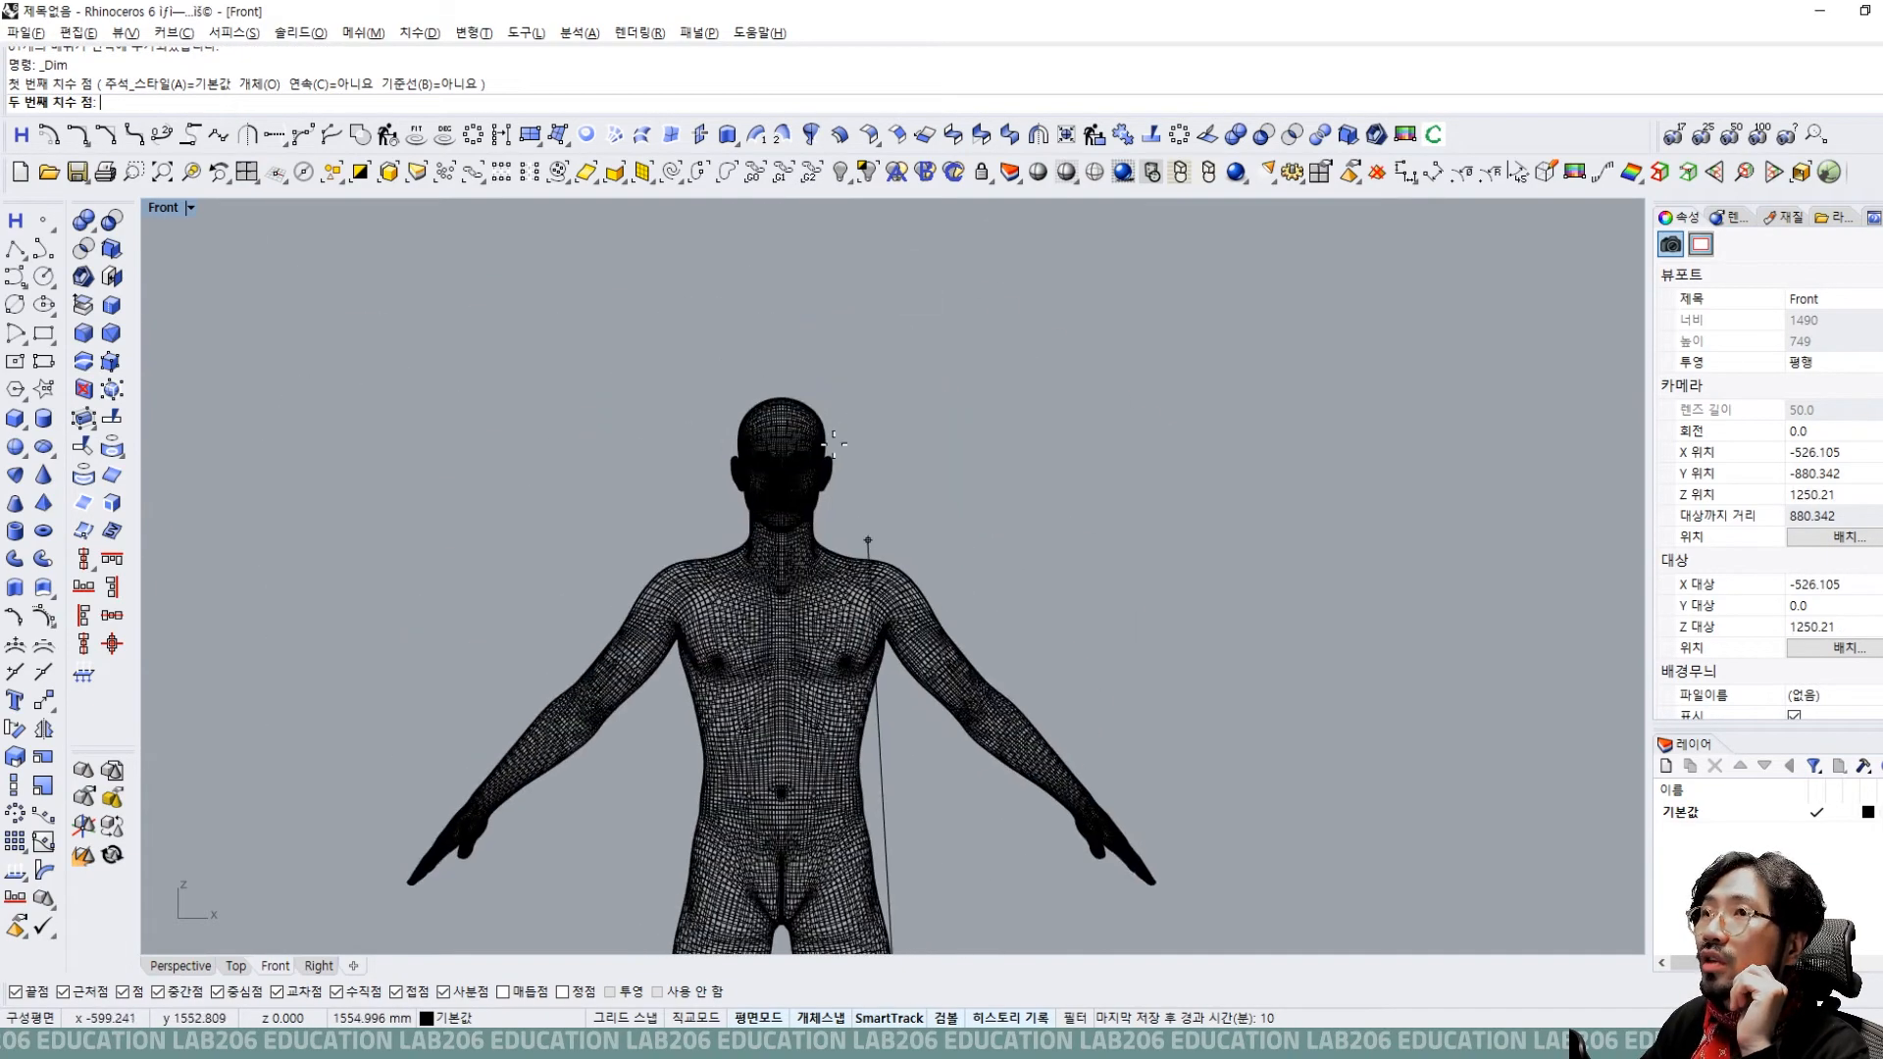
left_click(788, 398)
scroll(866, 396, "down", 6)
left_click(1069, 522)
Set the text height of the standing figure's height dimension to 50.
scroll(1069, 582, "up", 4)
left_click(1068, 608)
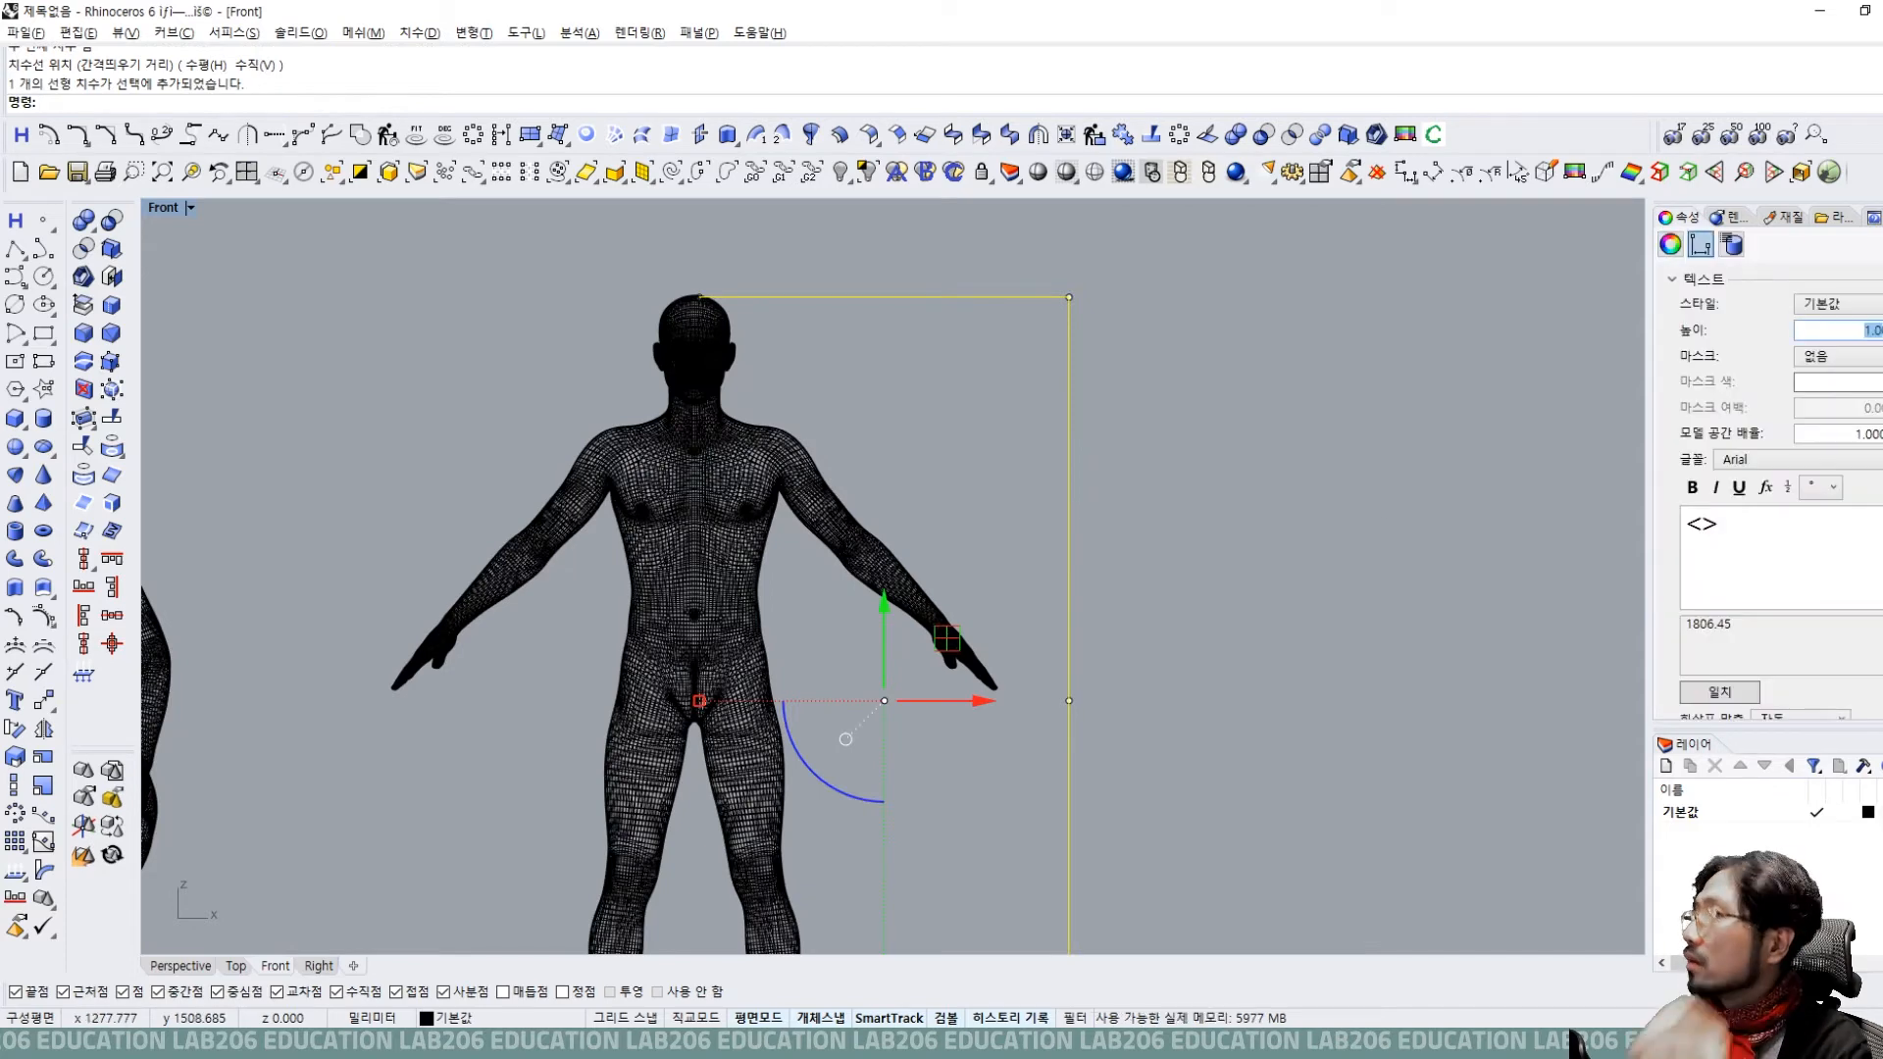
type("50")
key("Return")
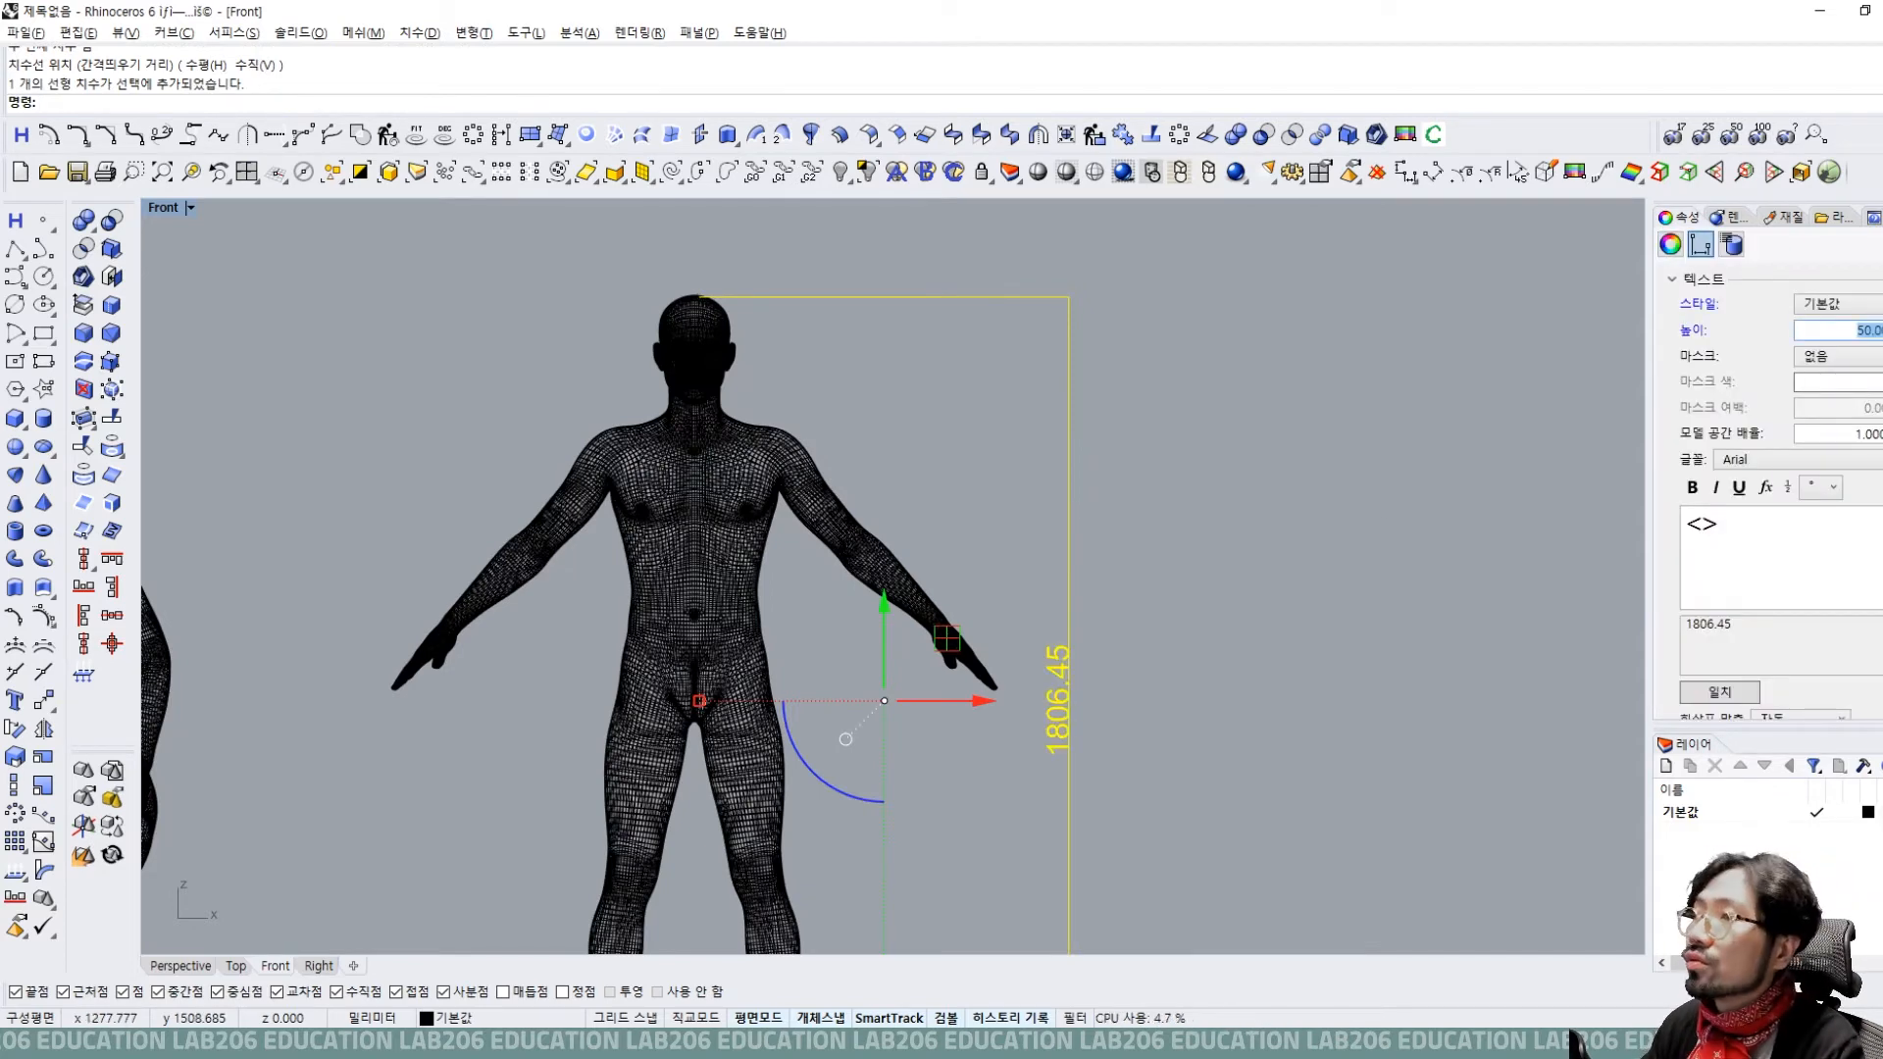
left_click(1336, 589)
Examine the standing figure's height dimension and compare the proportions of the standing and crouching figures in the Front view.
scroll(948, 784, "up", 8)
left_click_drag(1267, 726, 1165, 542)
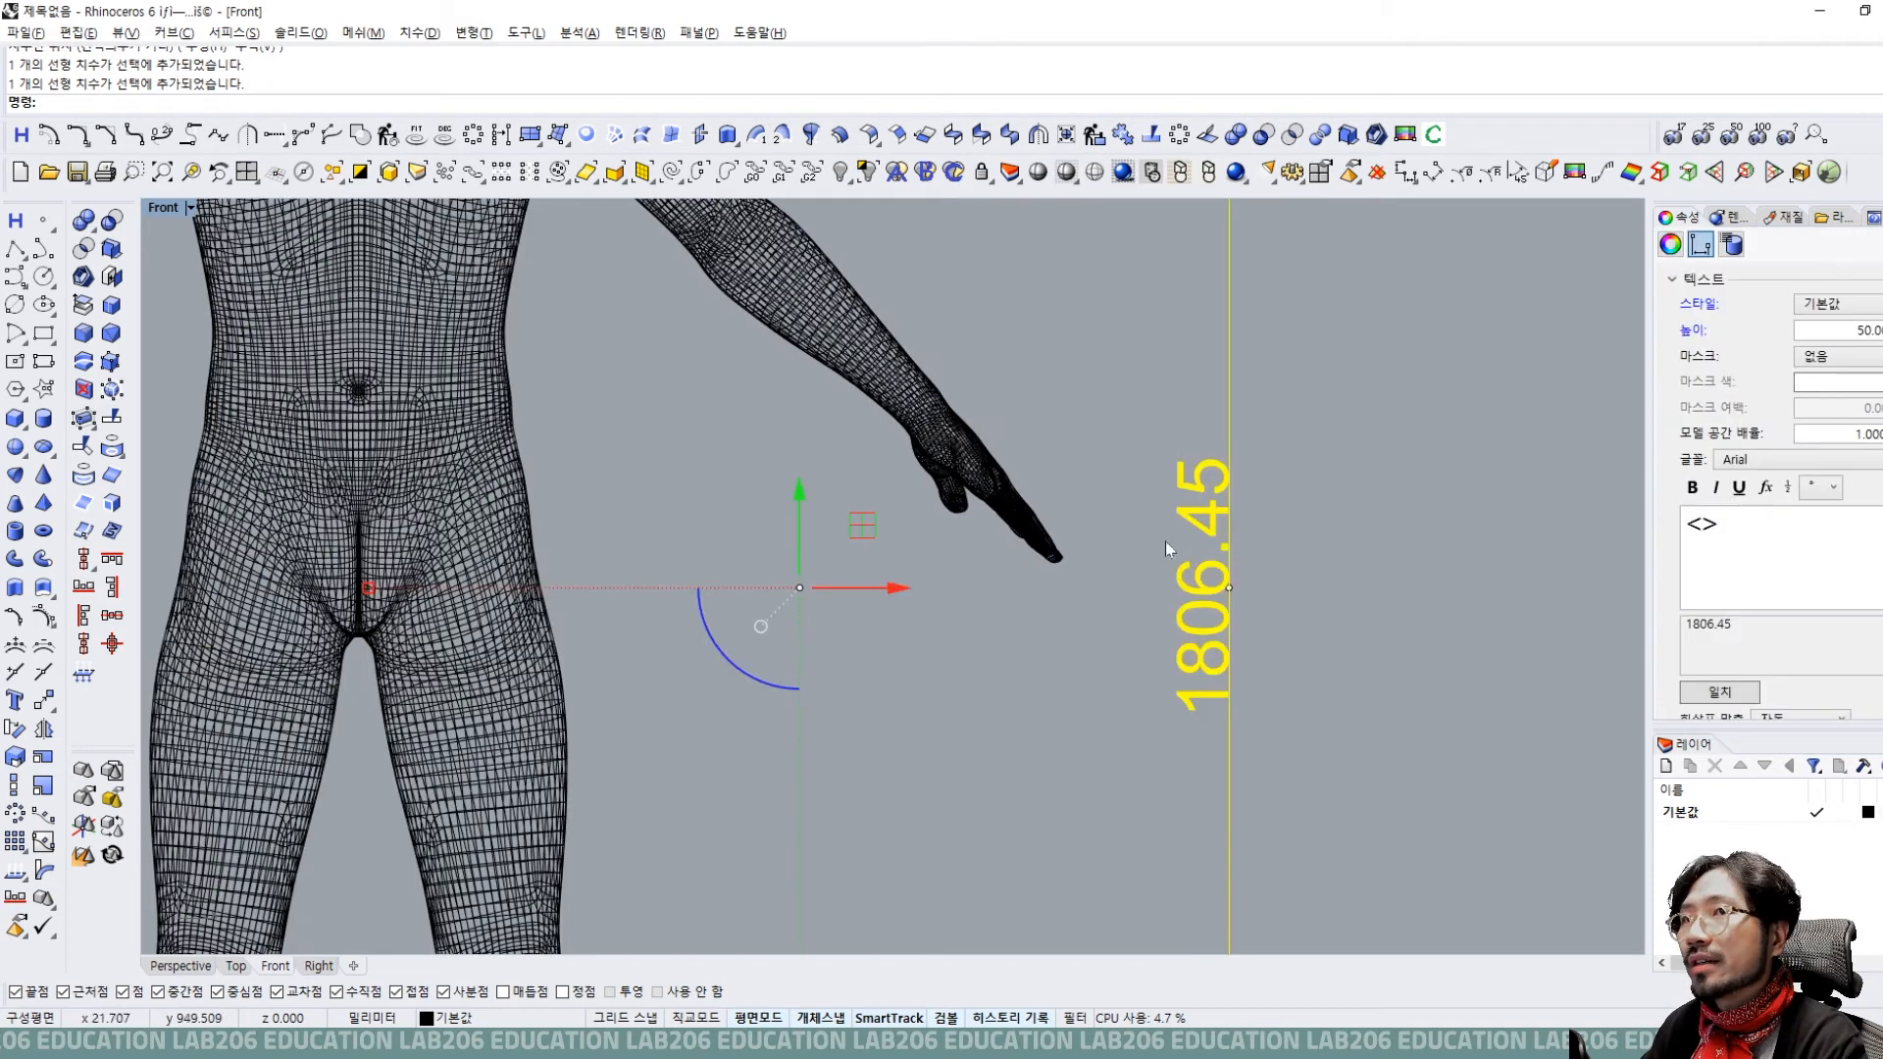
scroll(1165, 542, "down", 8)
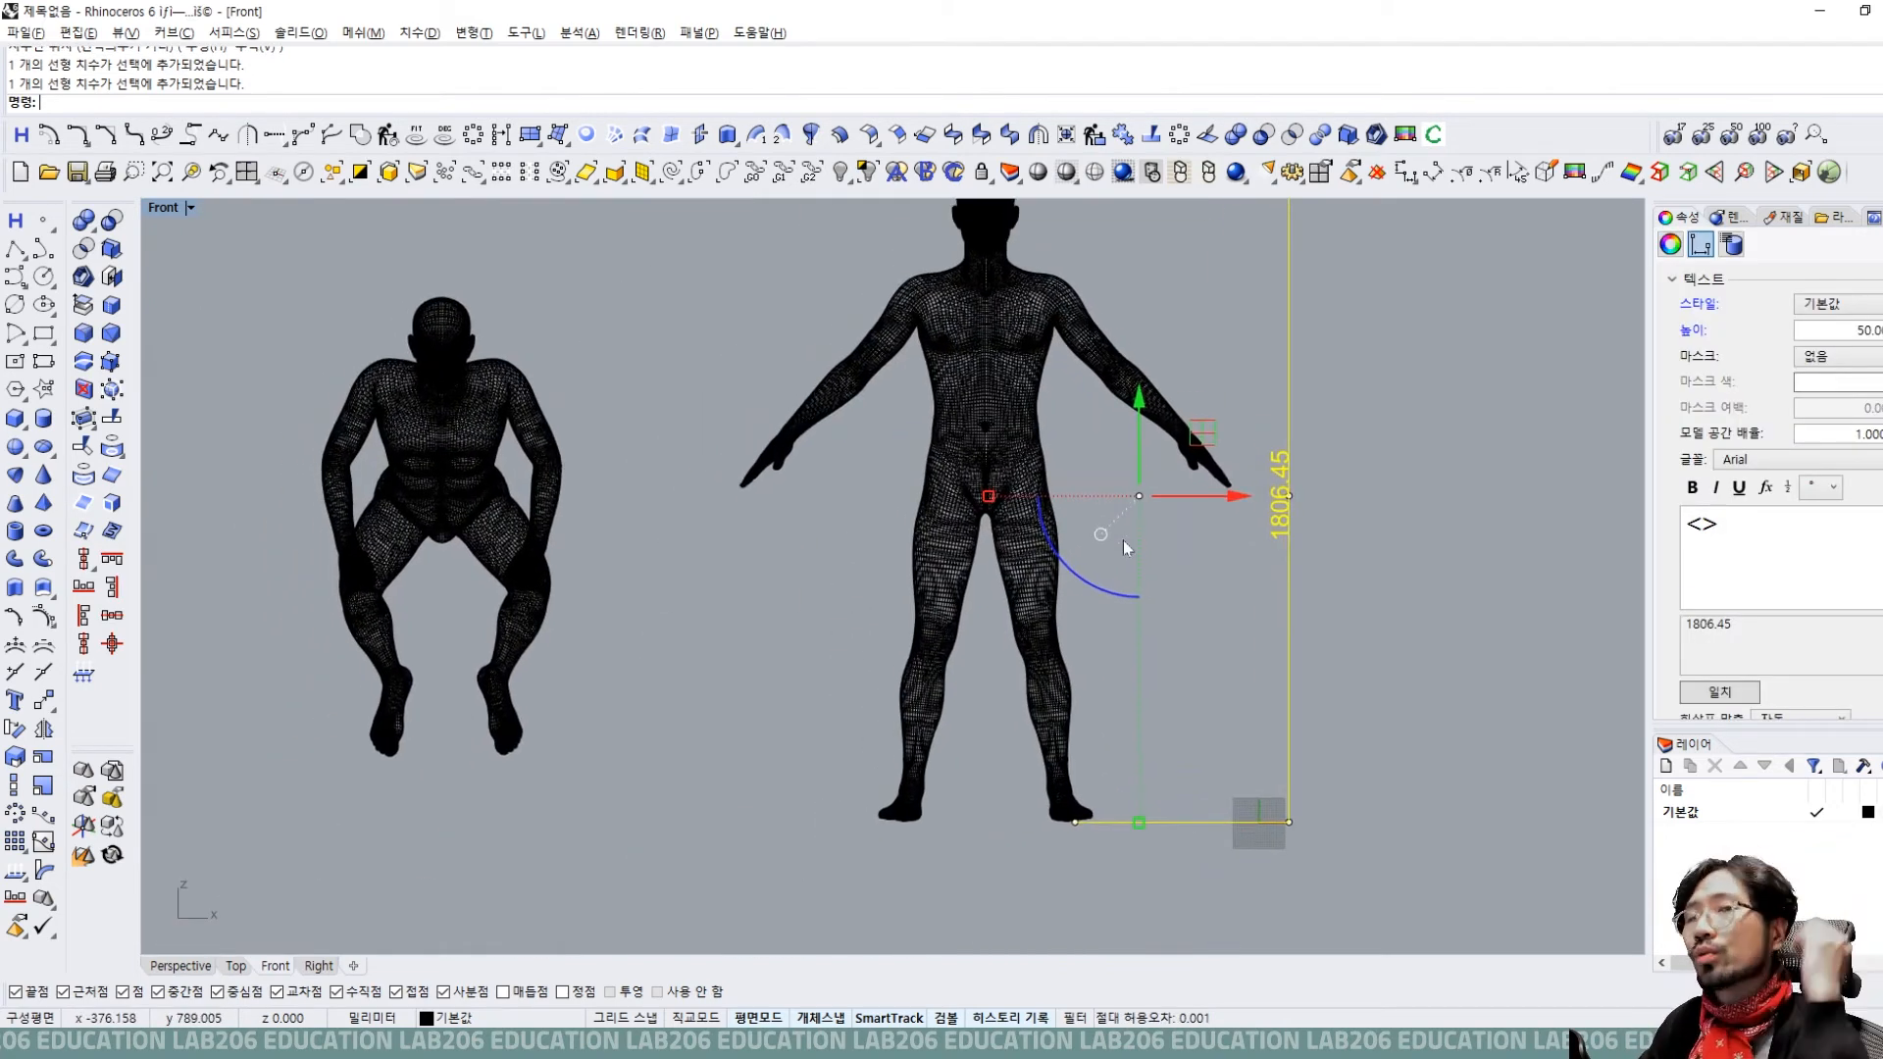
right_click_drag(1116, 587, 1169, 663)
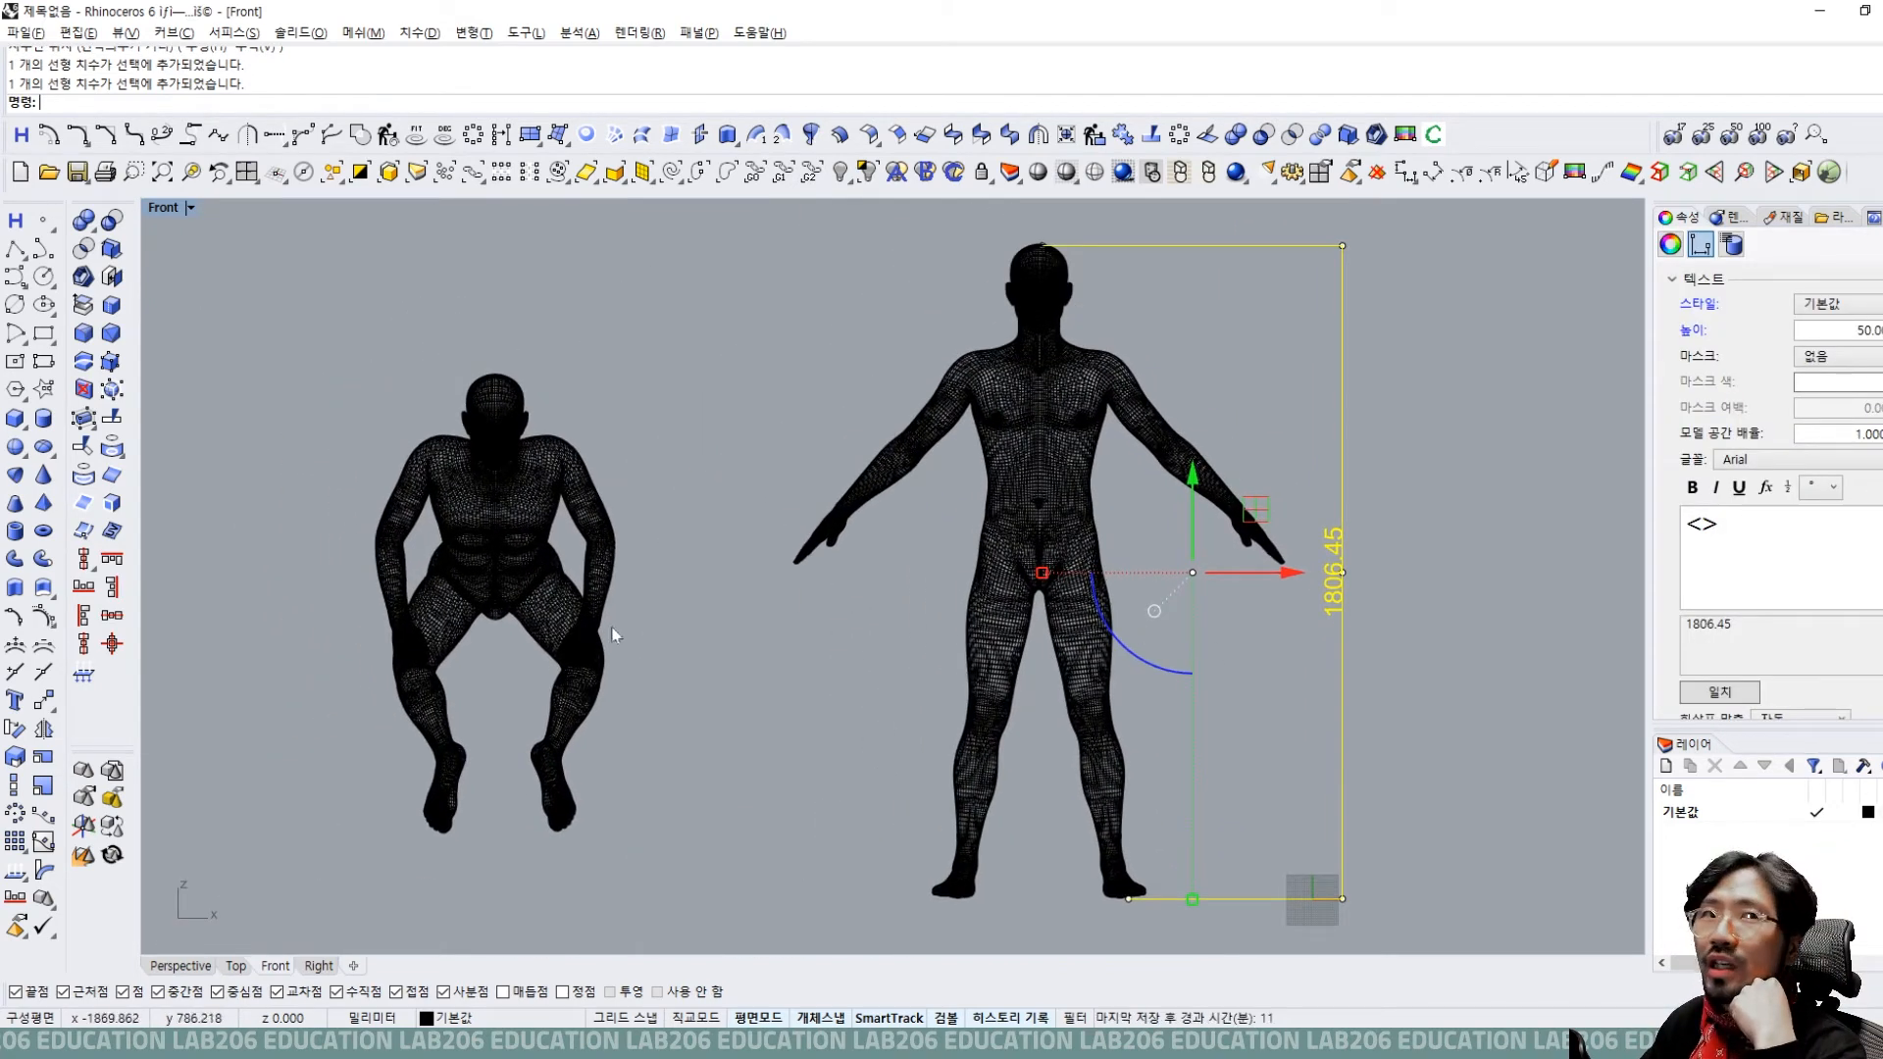
left_click(891, 623)
scroll(891, 623, "down", 2)
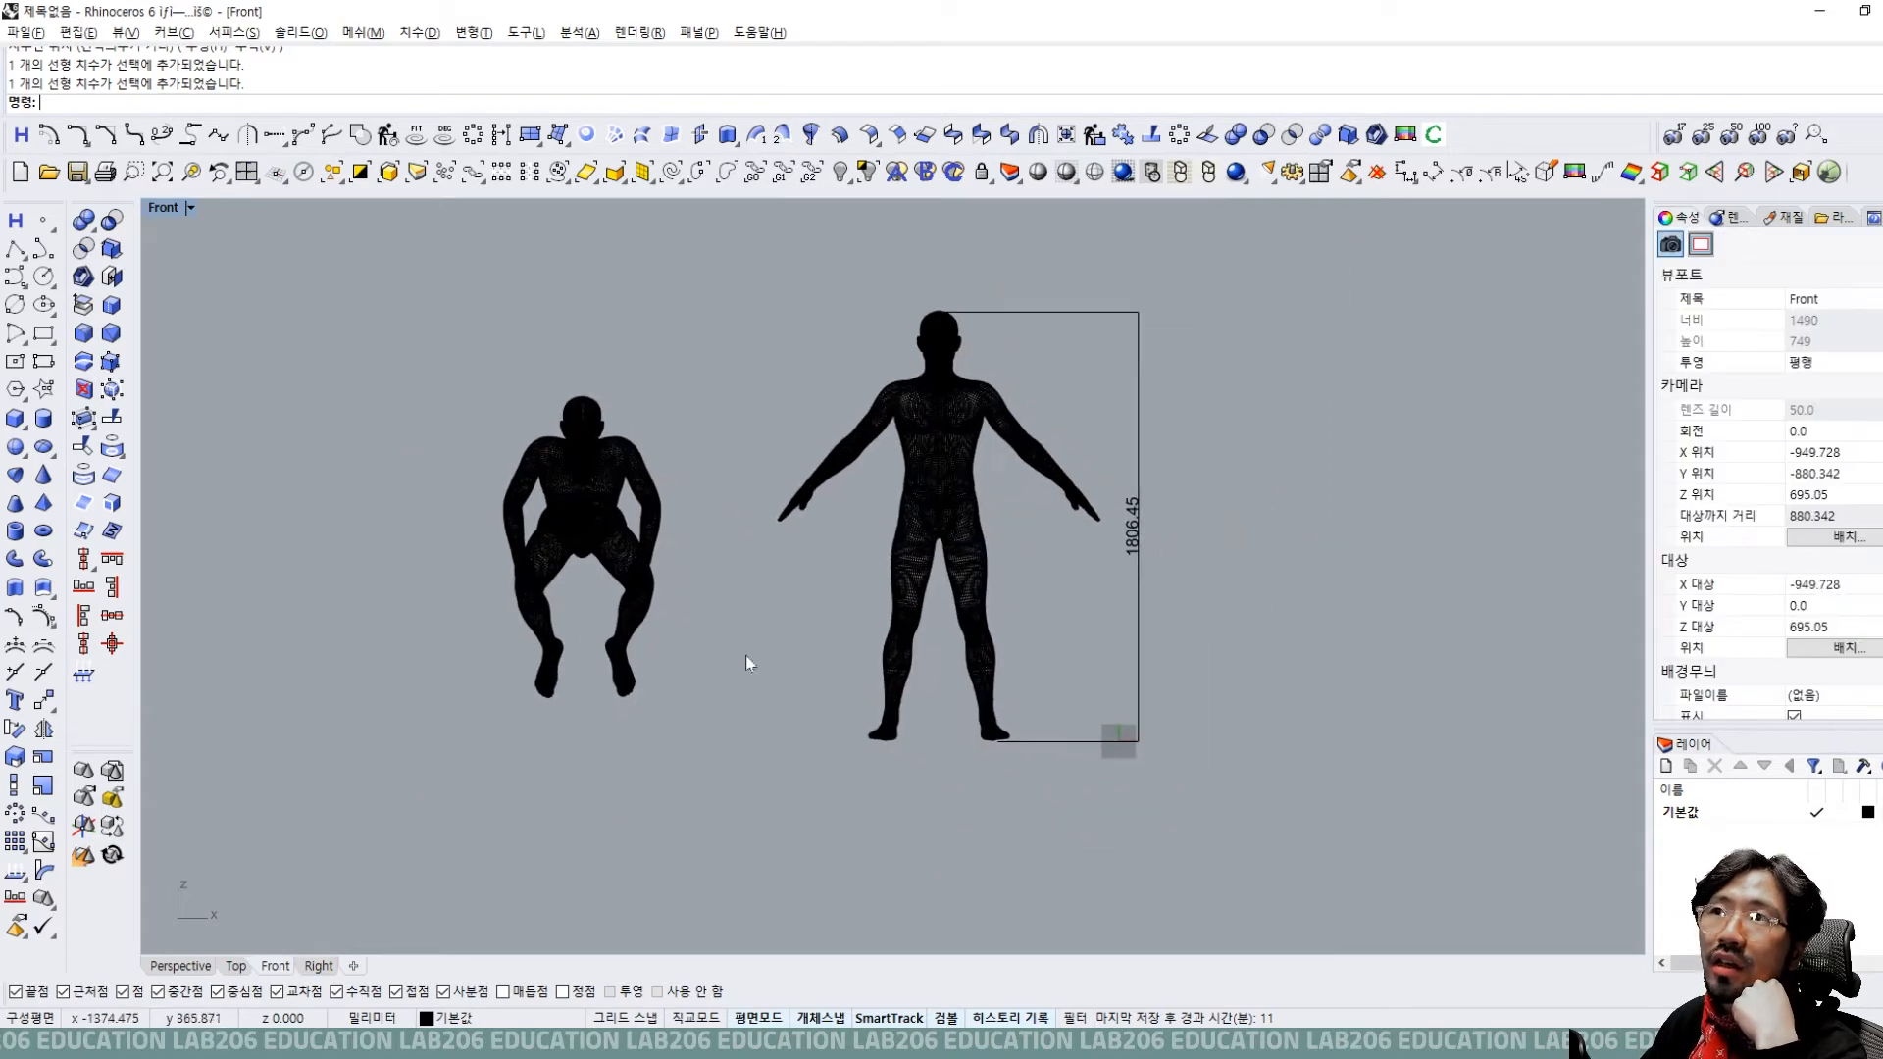
scroll(1106, 485, "up", 8)
scroll(1085, 573, "down", 6)
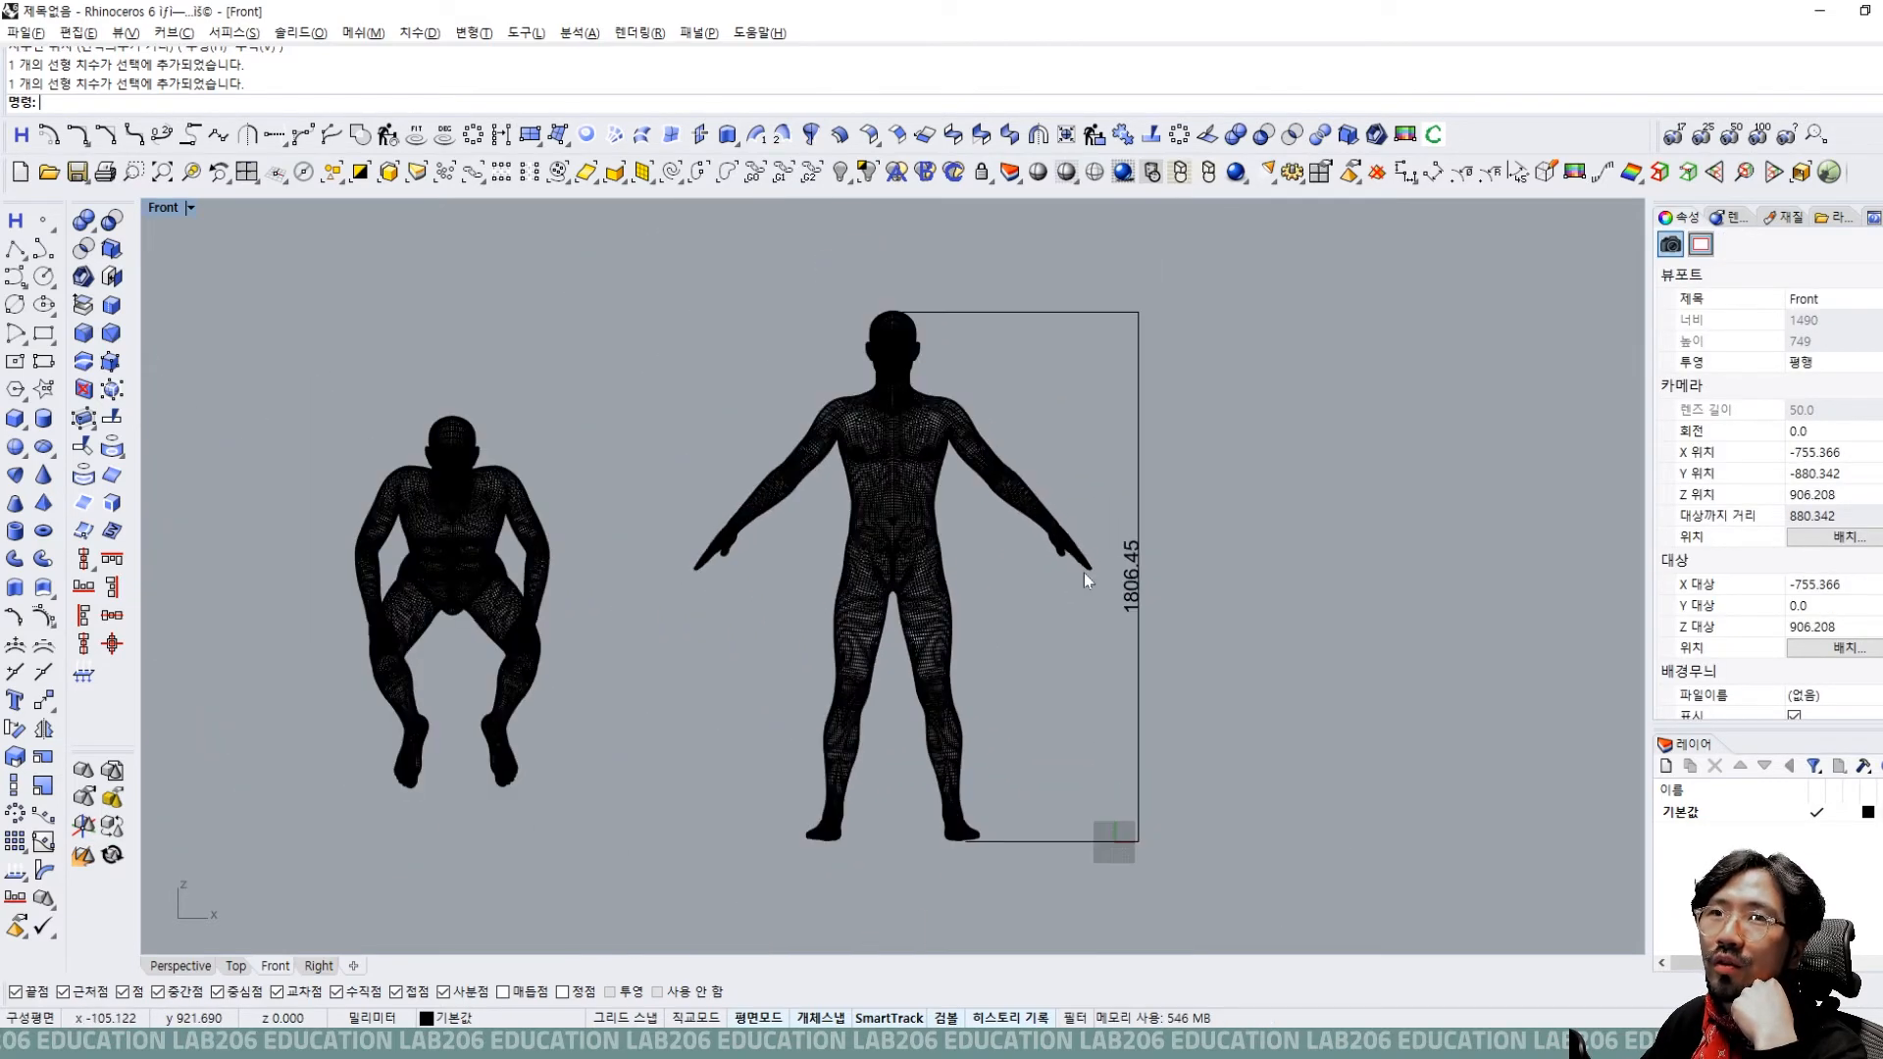
right_click_drag(1016, 655, 1067, 610)
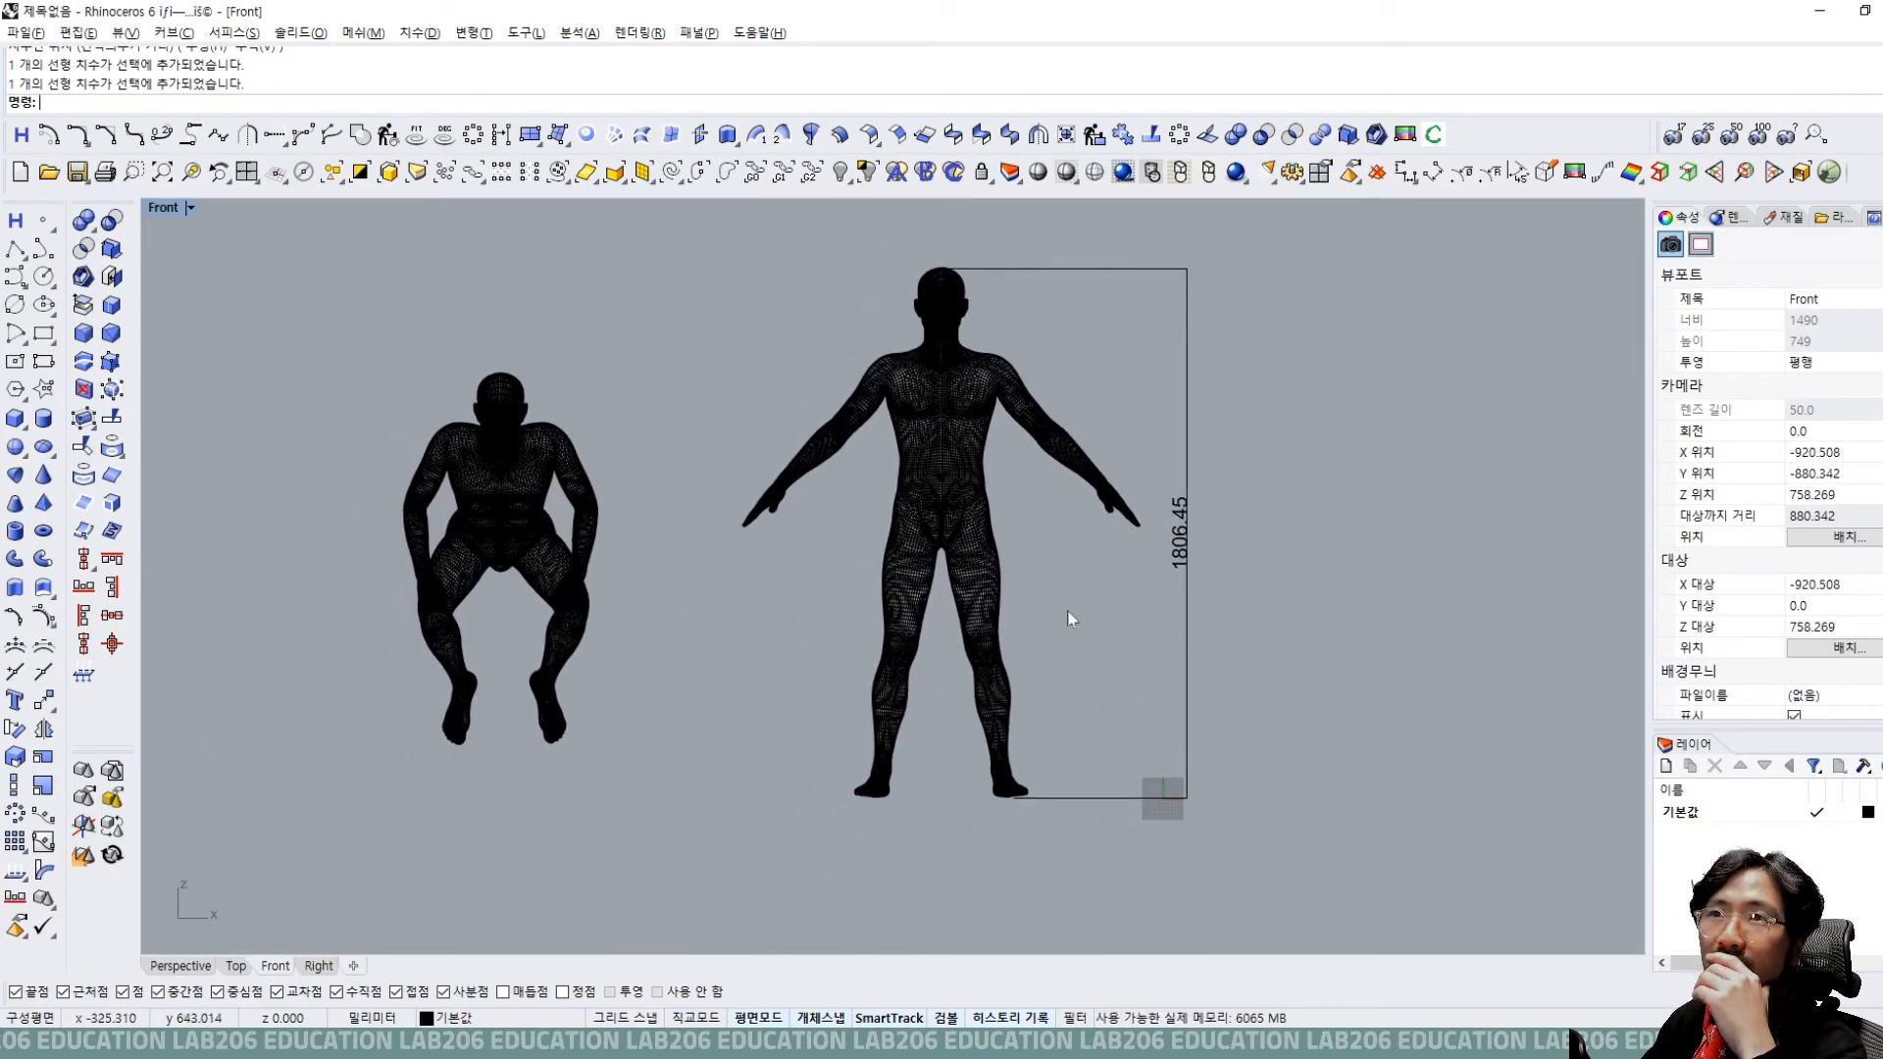
right_click_drag(863, 565, 934, 575)
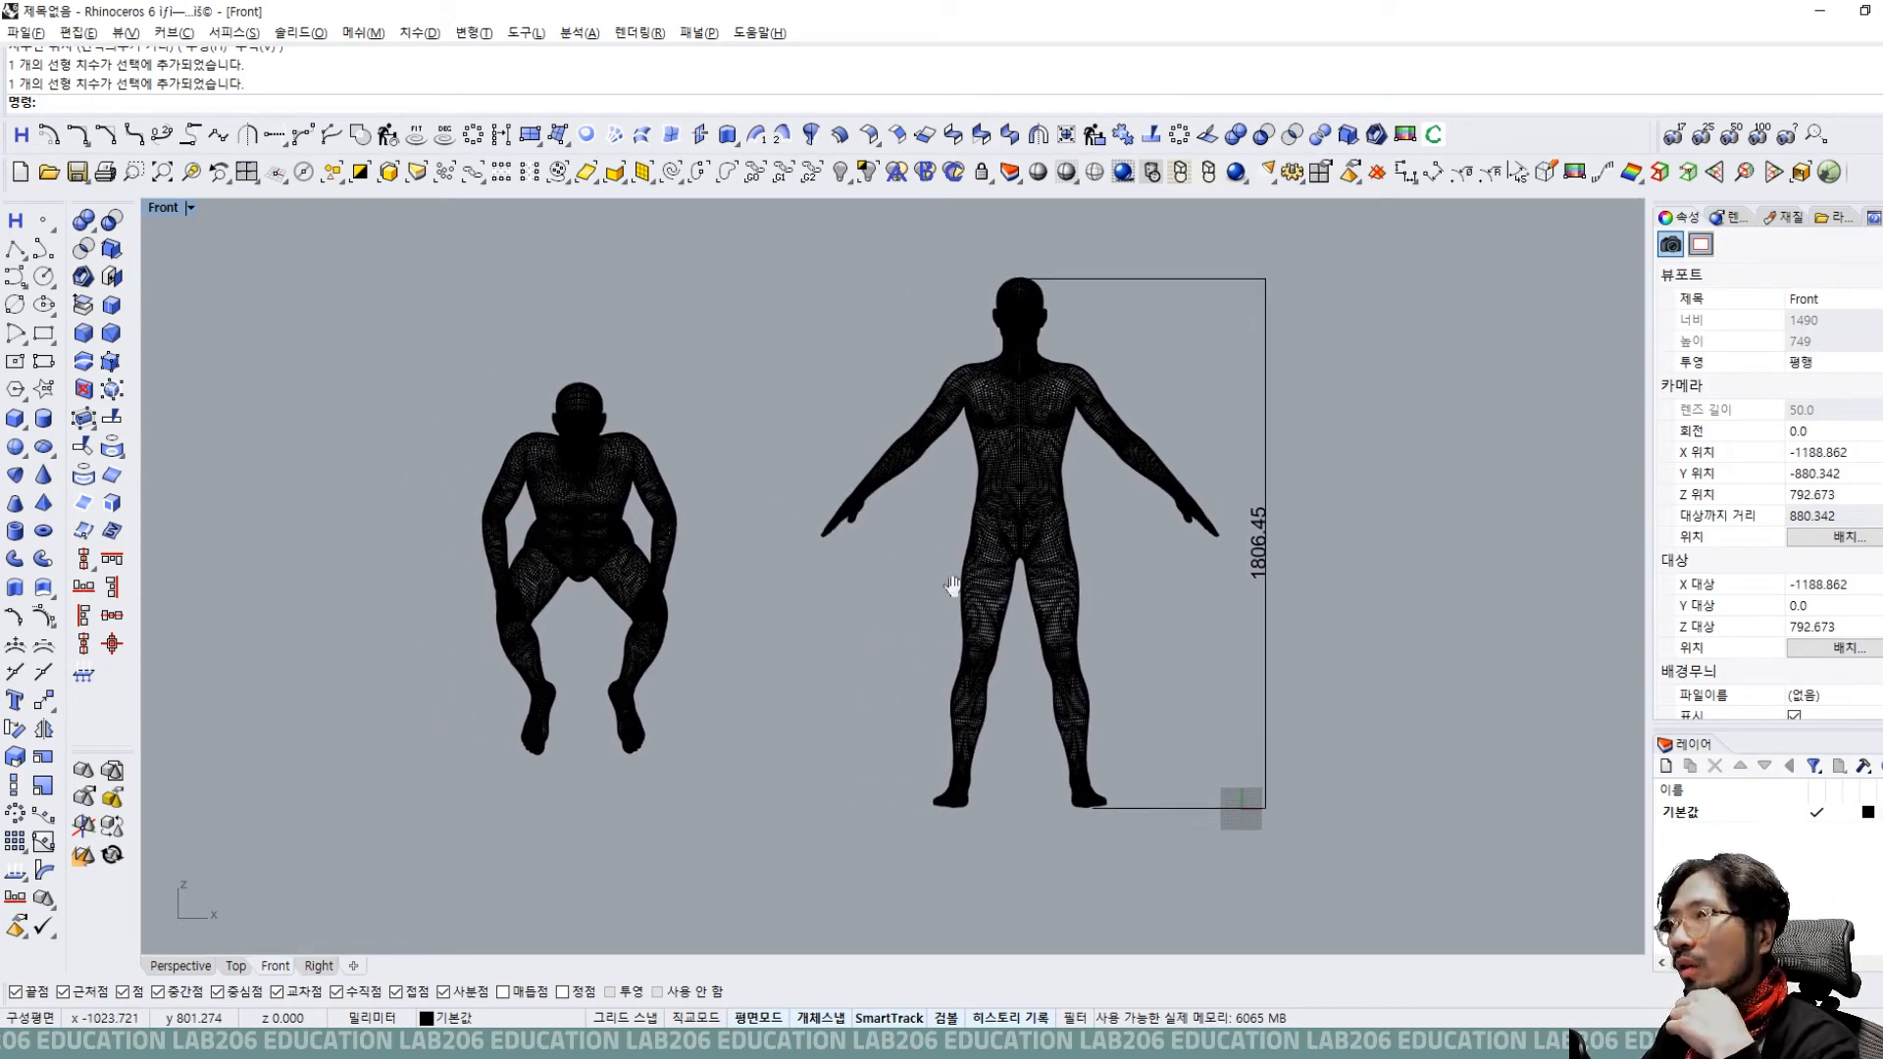
scroll(1118, 600, "up", 2)
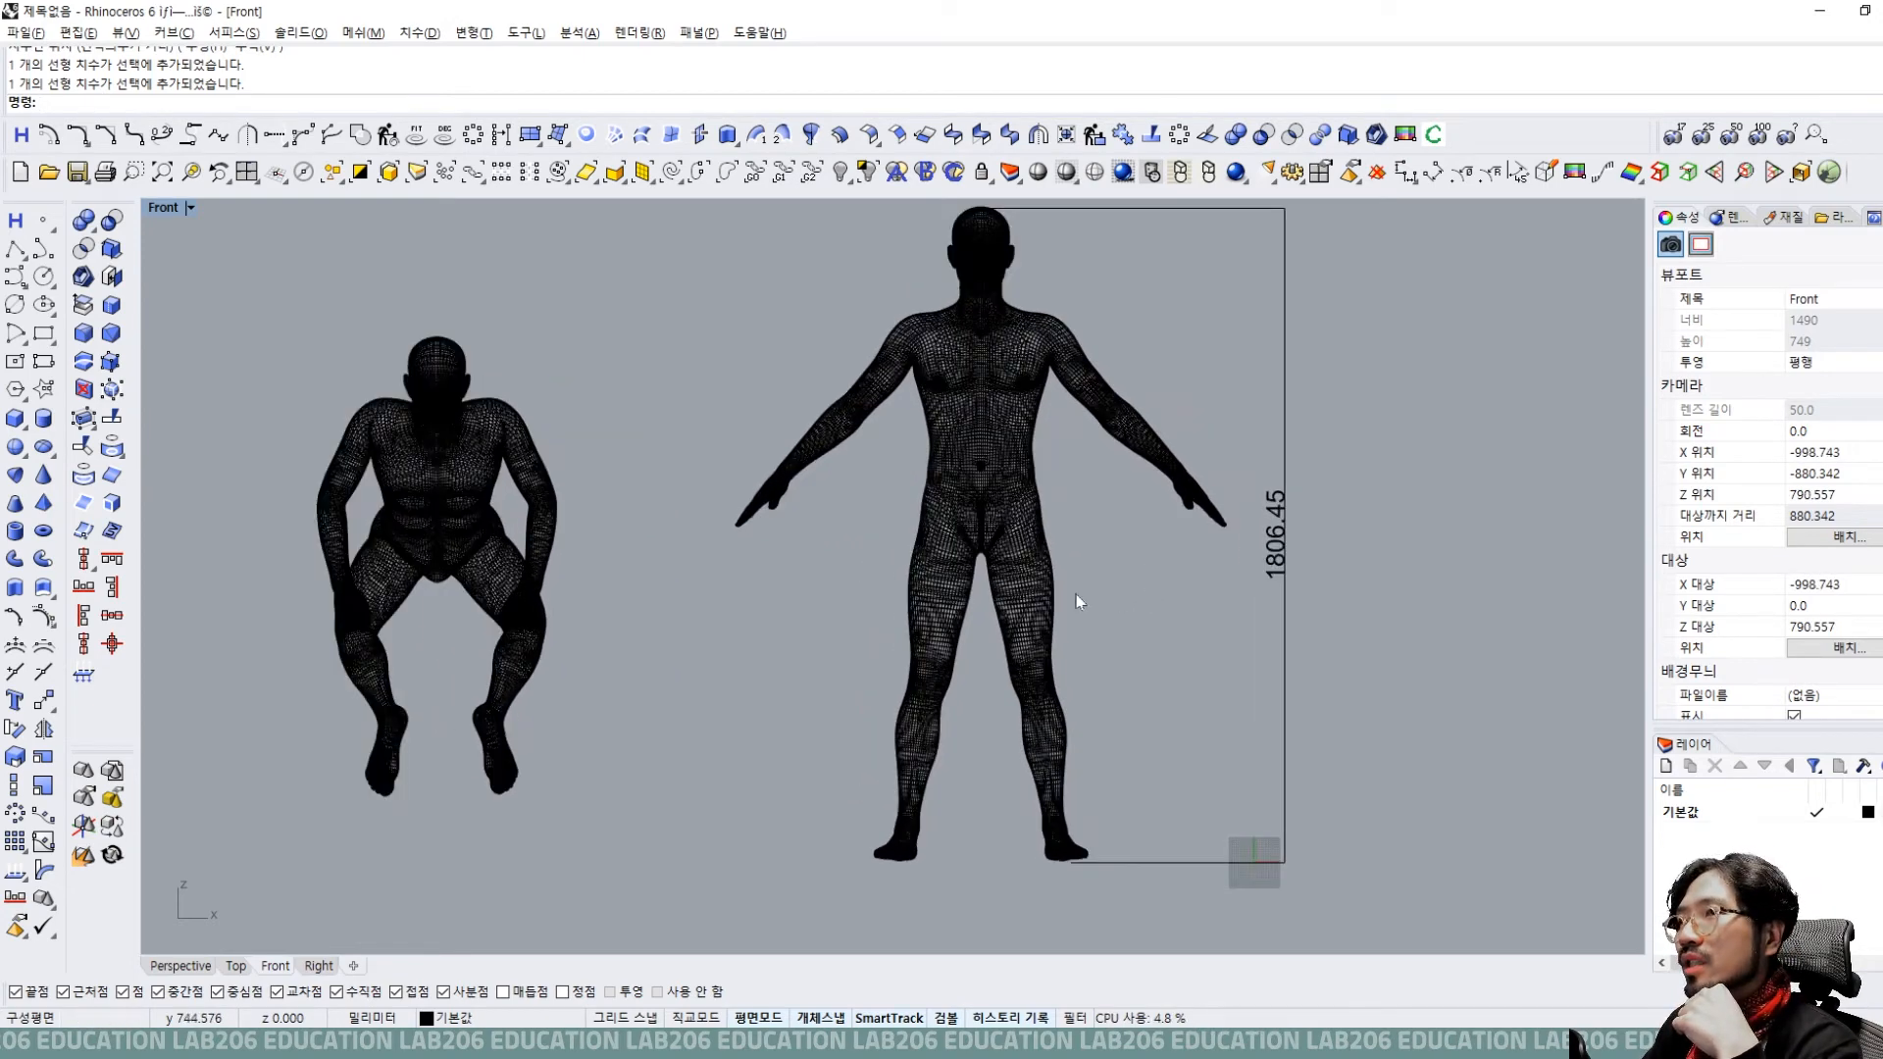
Copy the grouped standing figure along the X axis into the empty space beyond its height dimension.
left_click(1029, 588)
scroll(1029, 589, "down", 3)
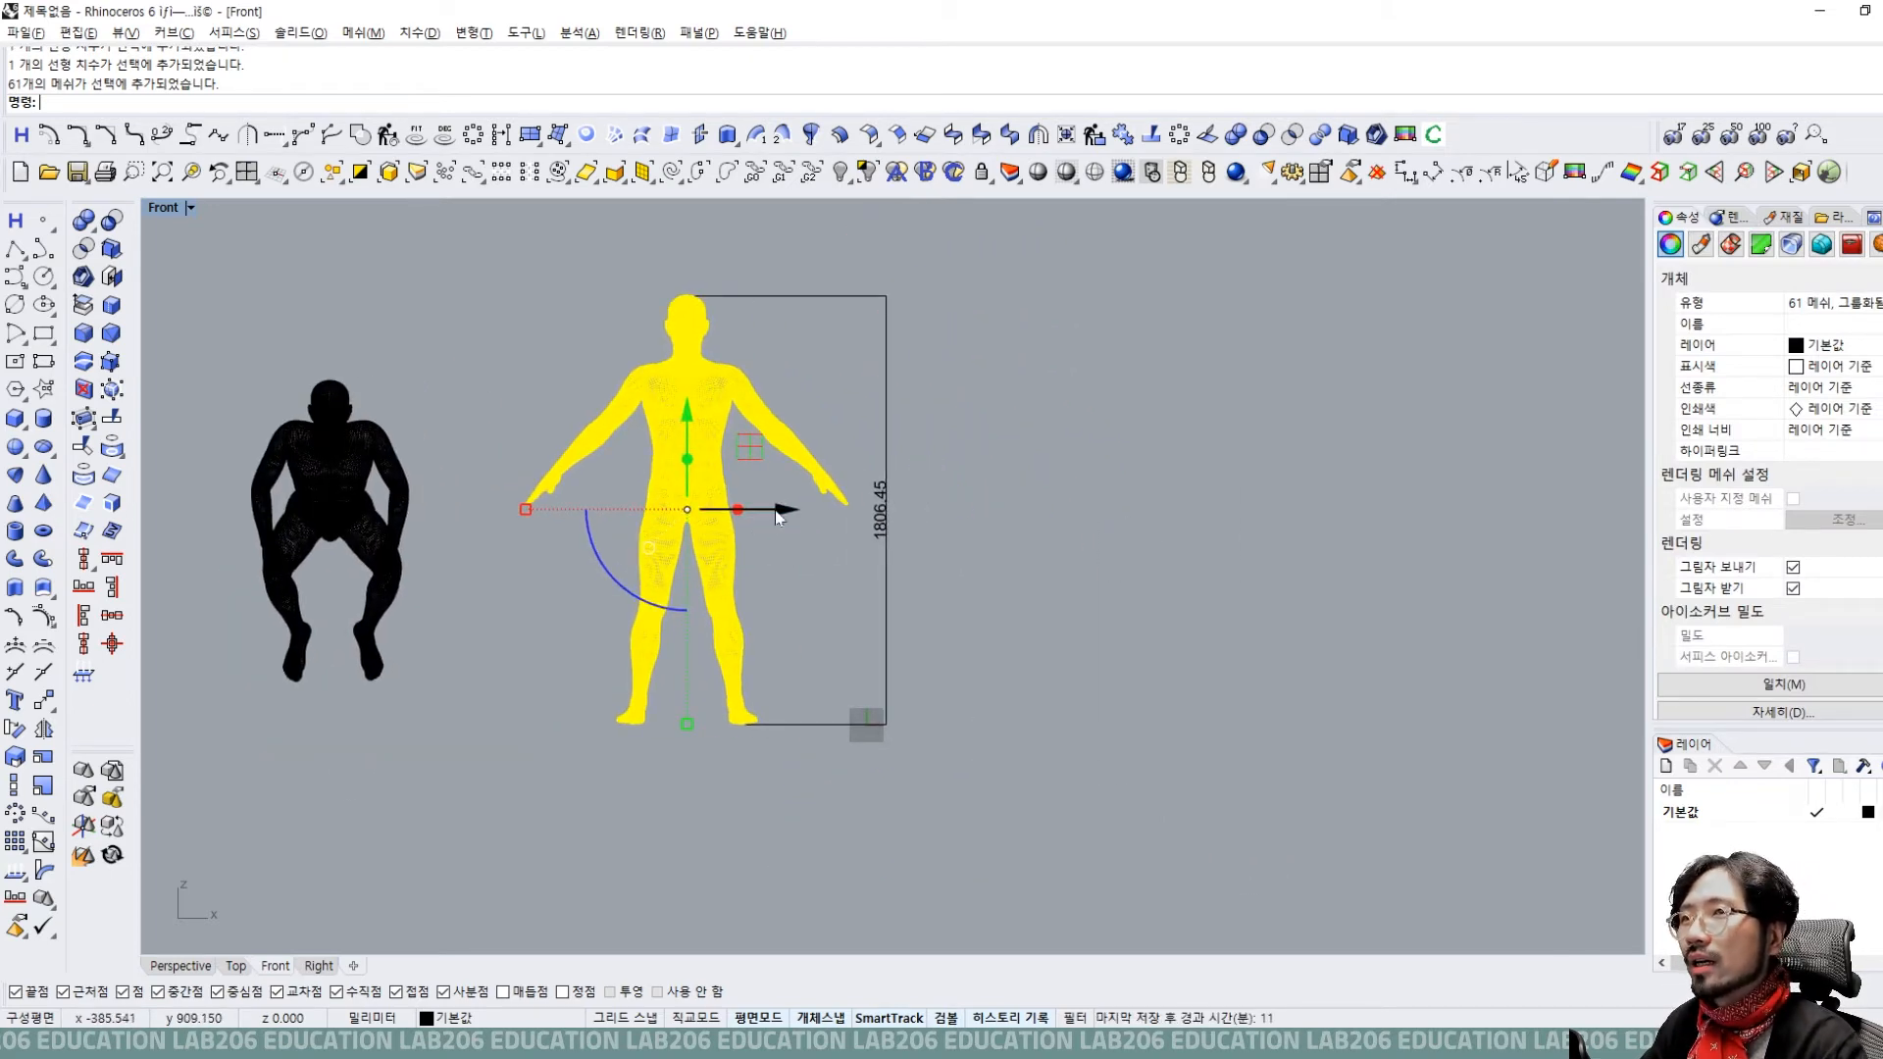
left_click_drag(776, 511, 1235, 535)
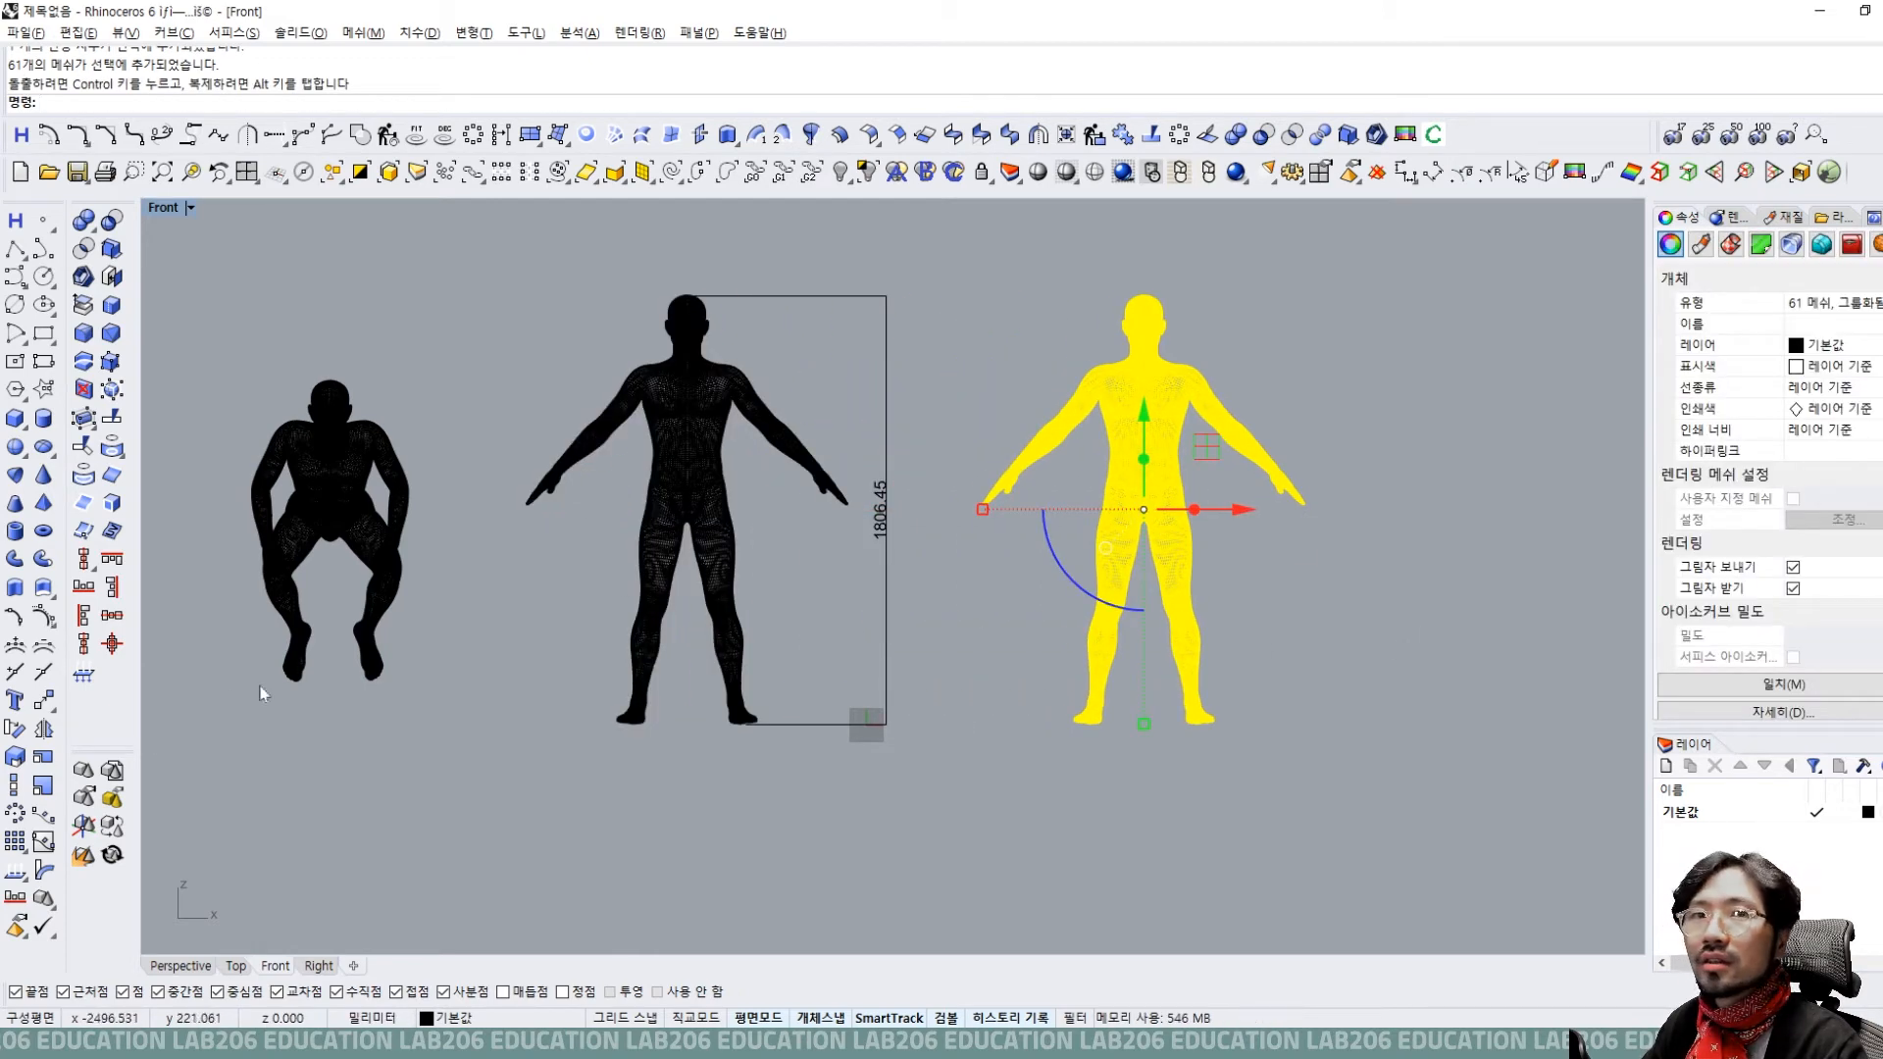
Scale the copied standing figure by a factor of 0.1 from a base point at its foot.
left_click(17, 758)
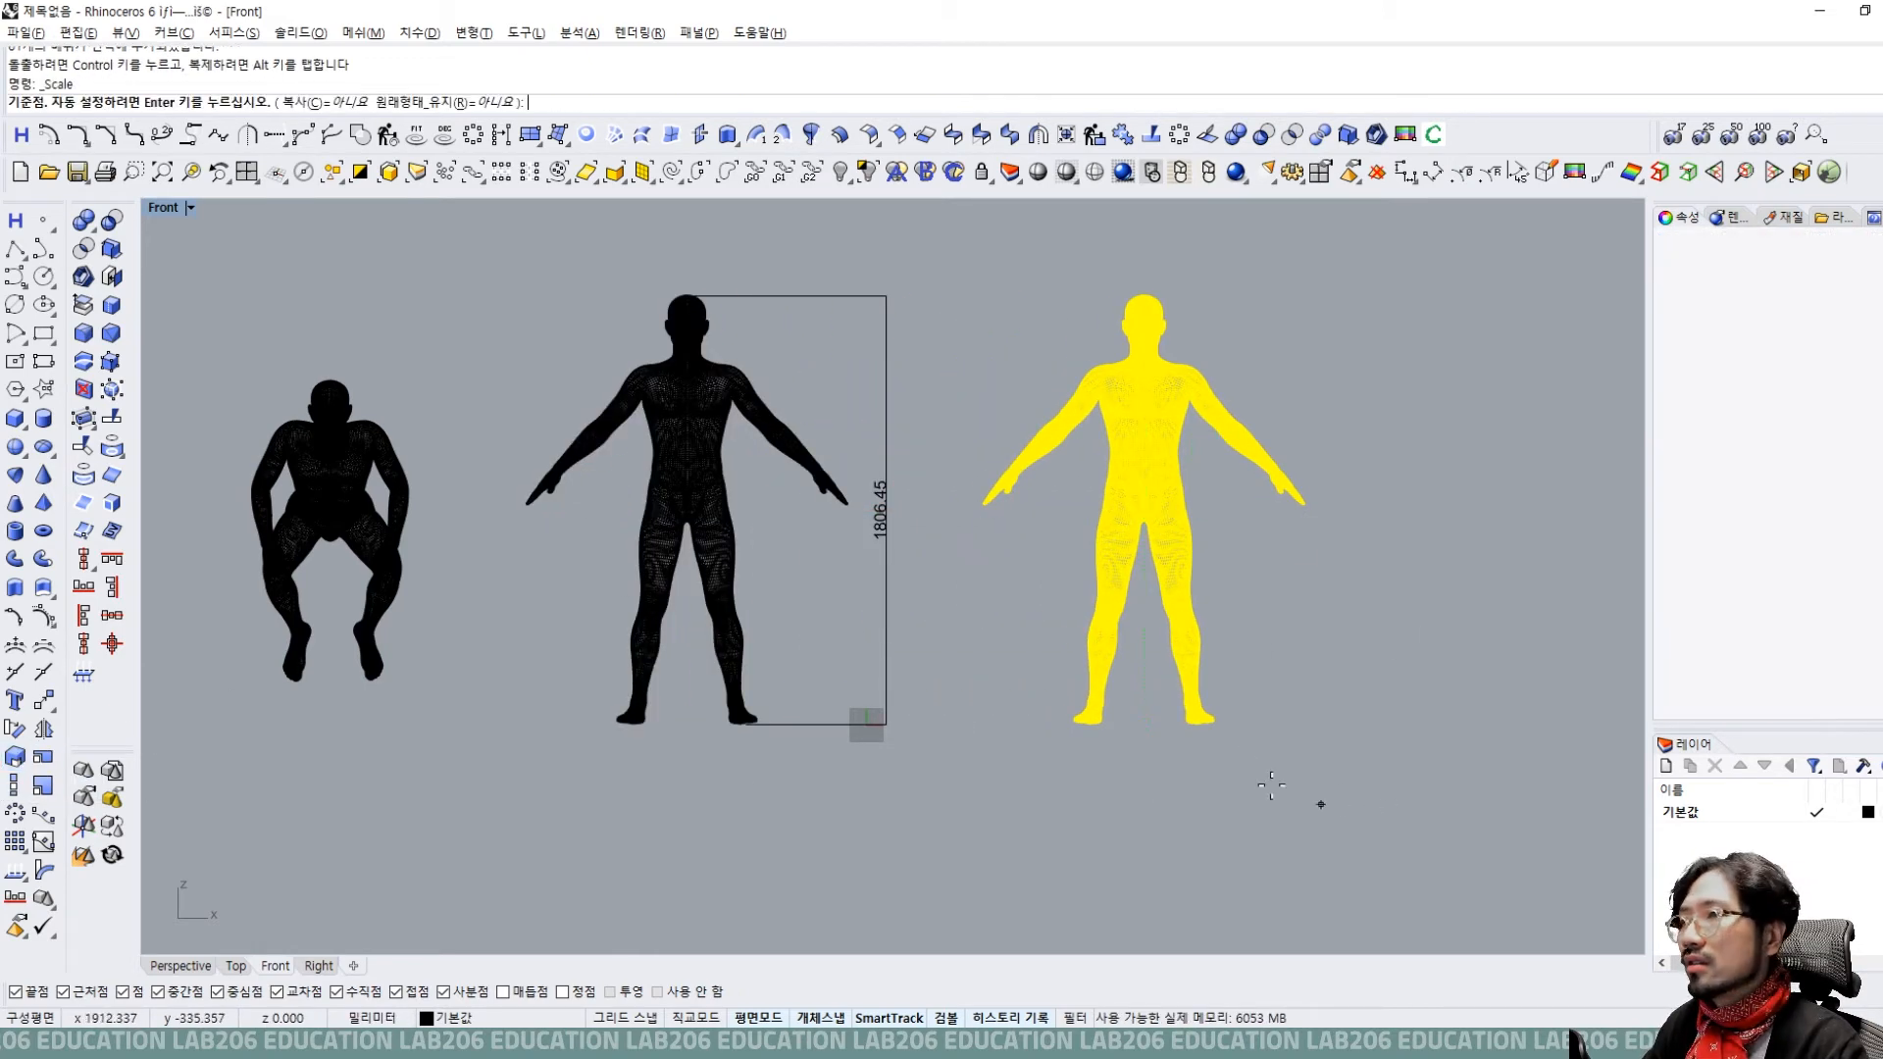
scroll(1232, 726, "up", 3)
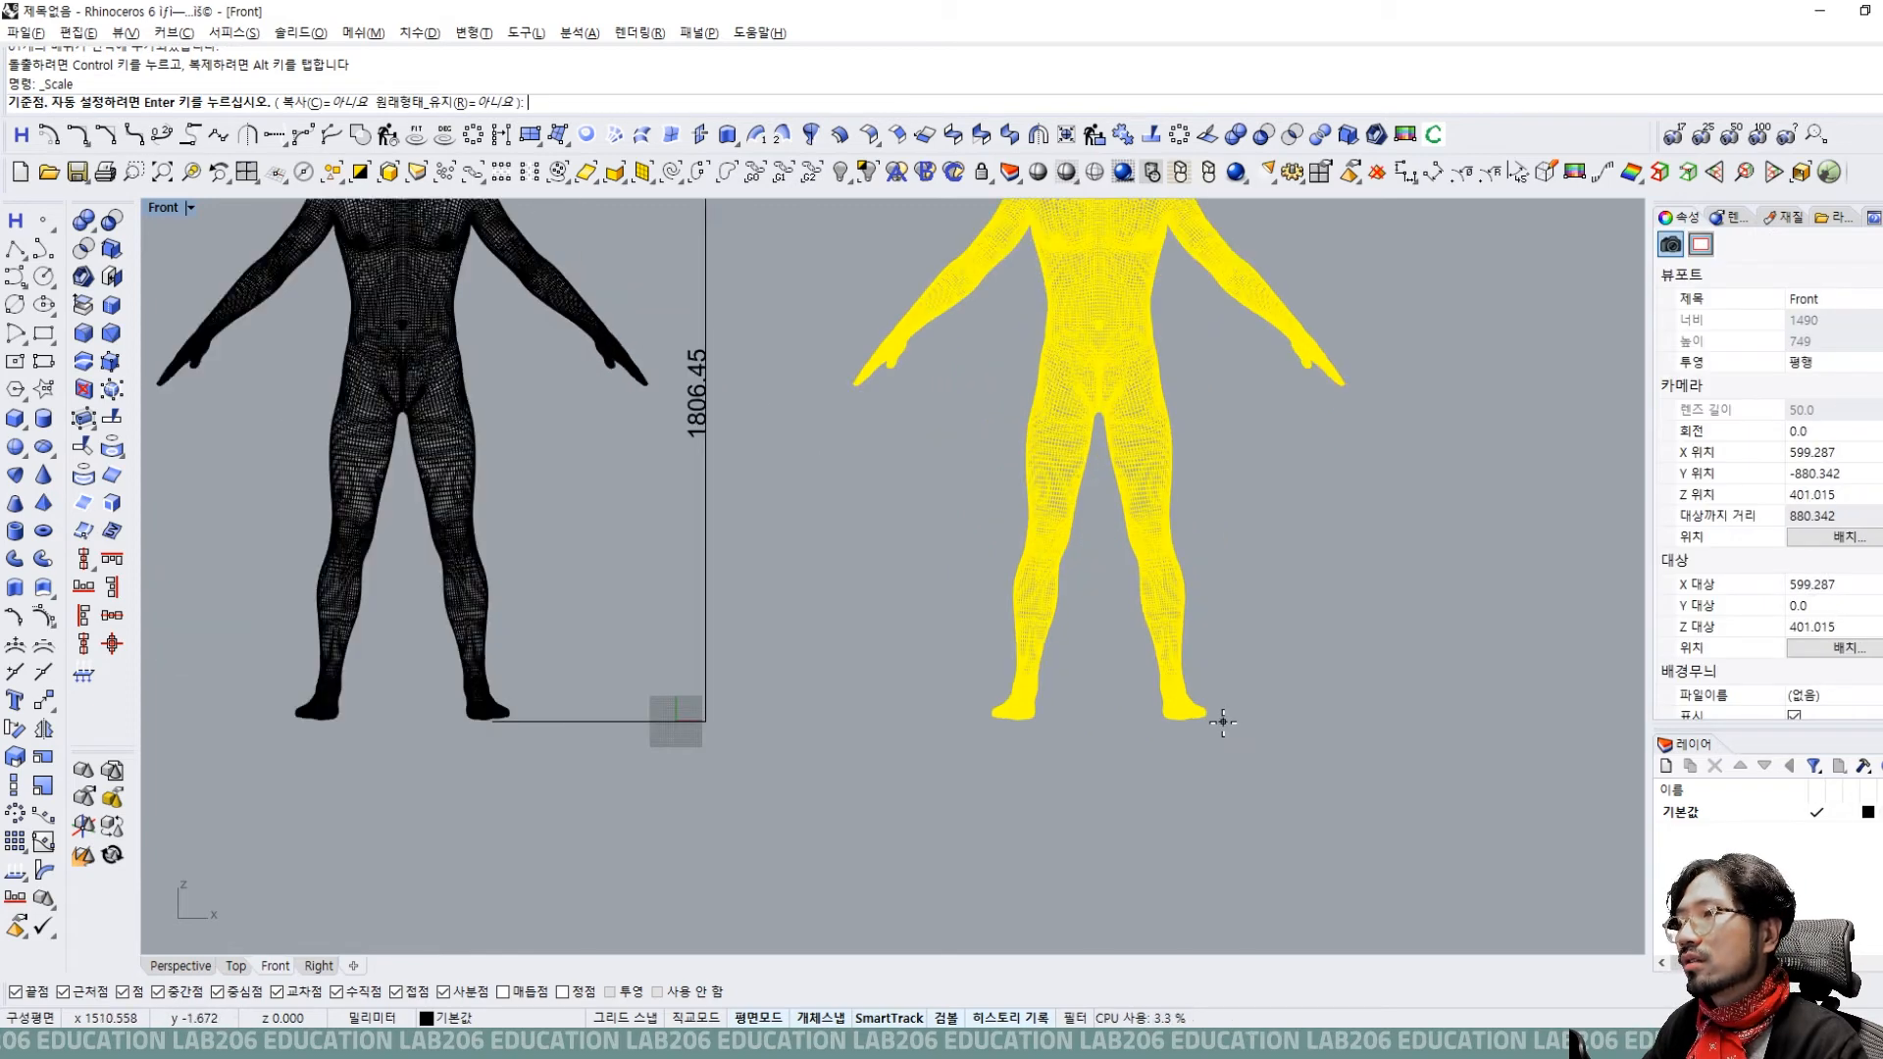
left_click(1207, 722)
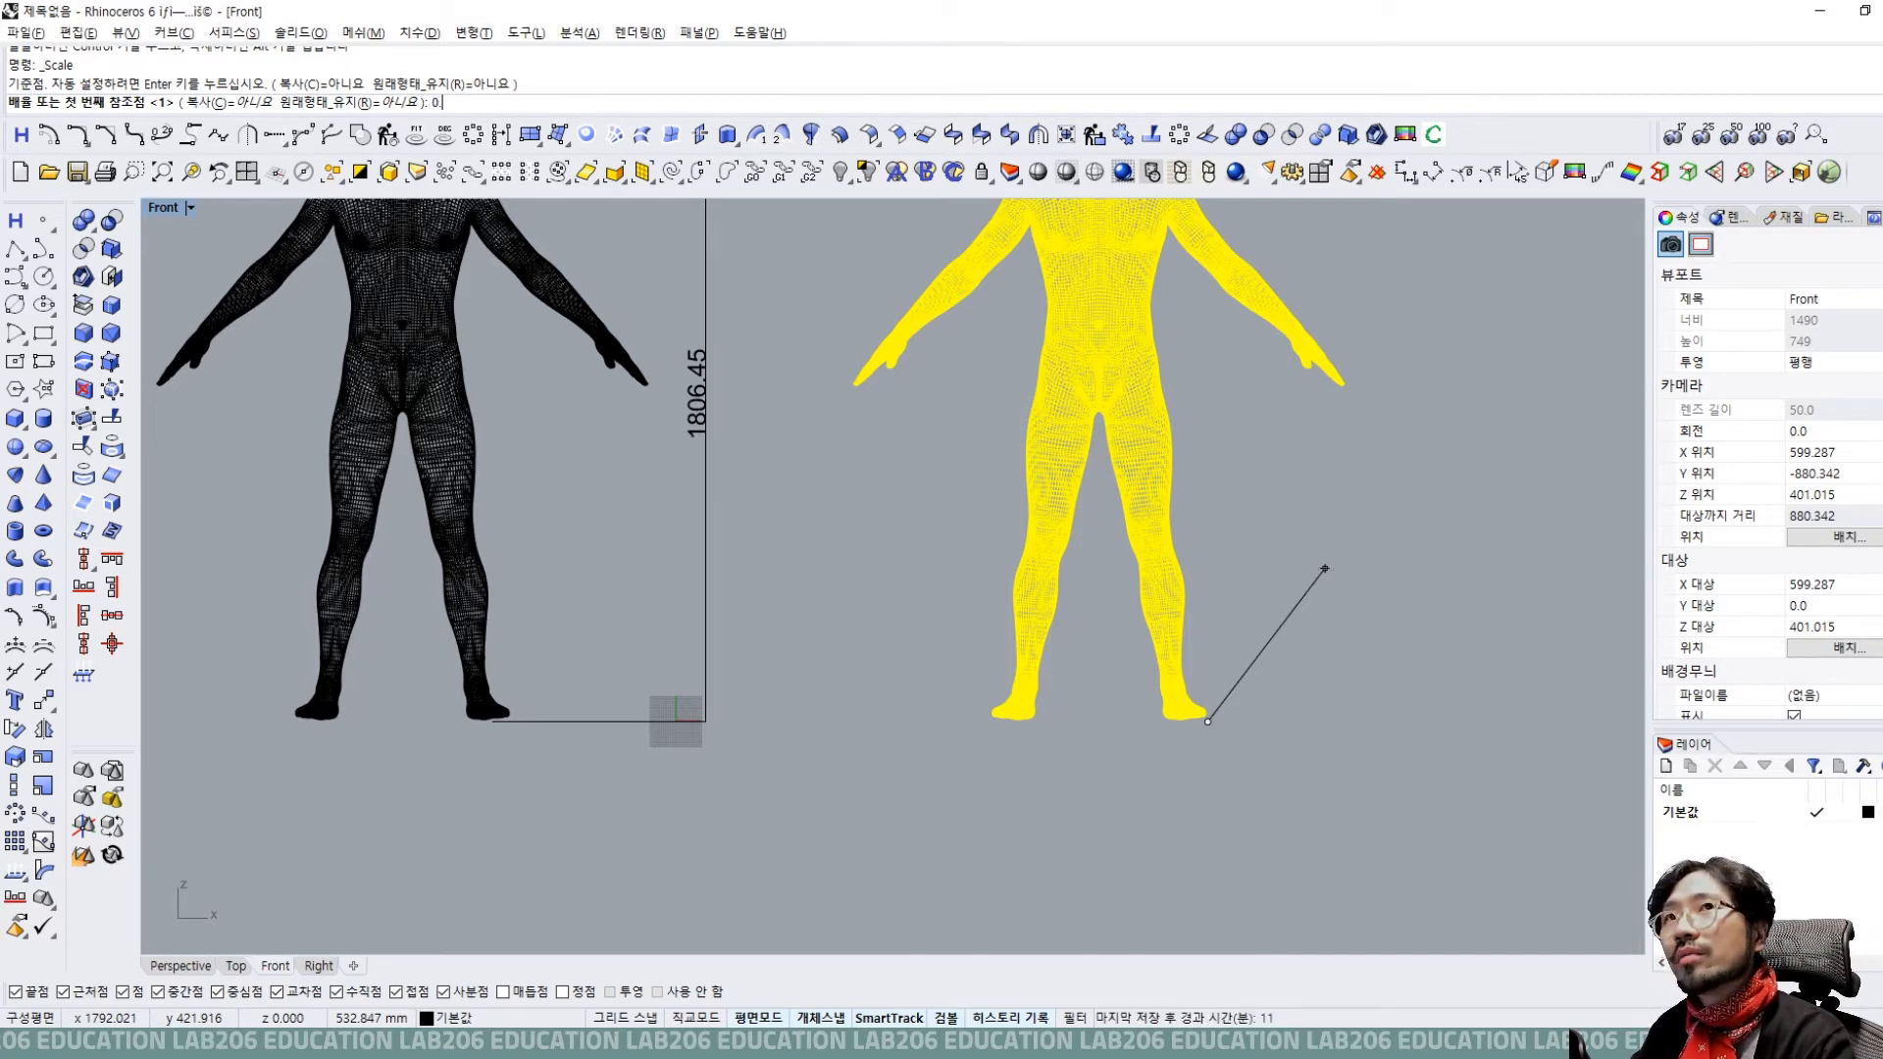
type("0.1")
key("Return")
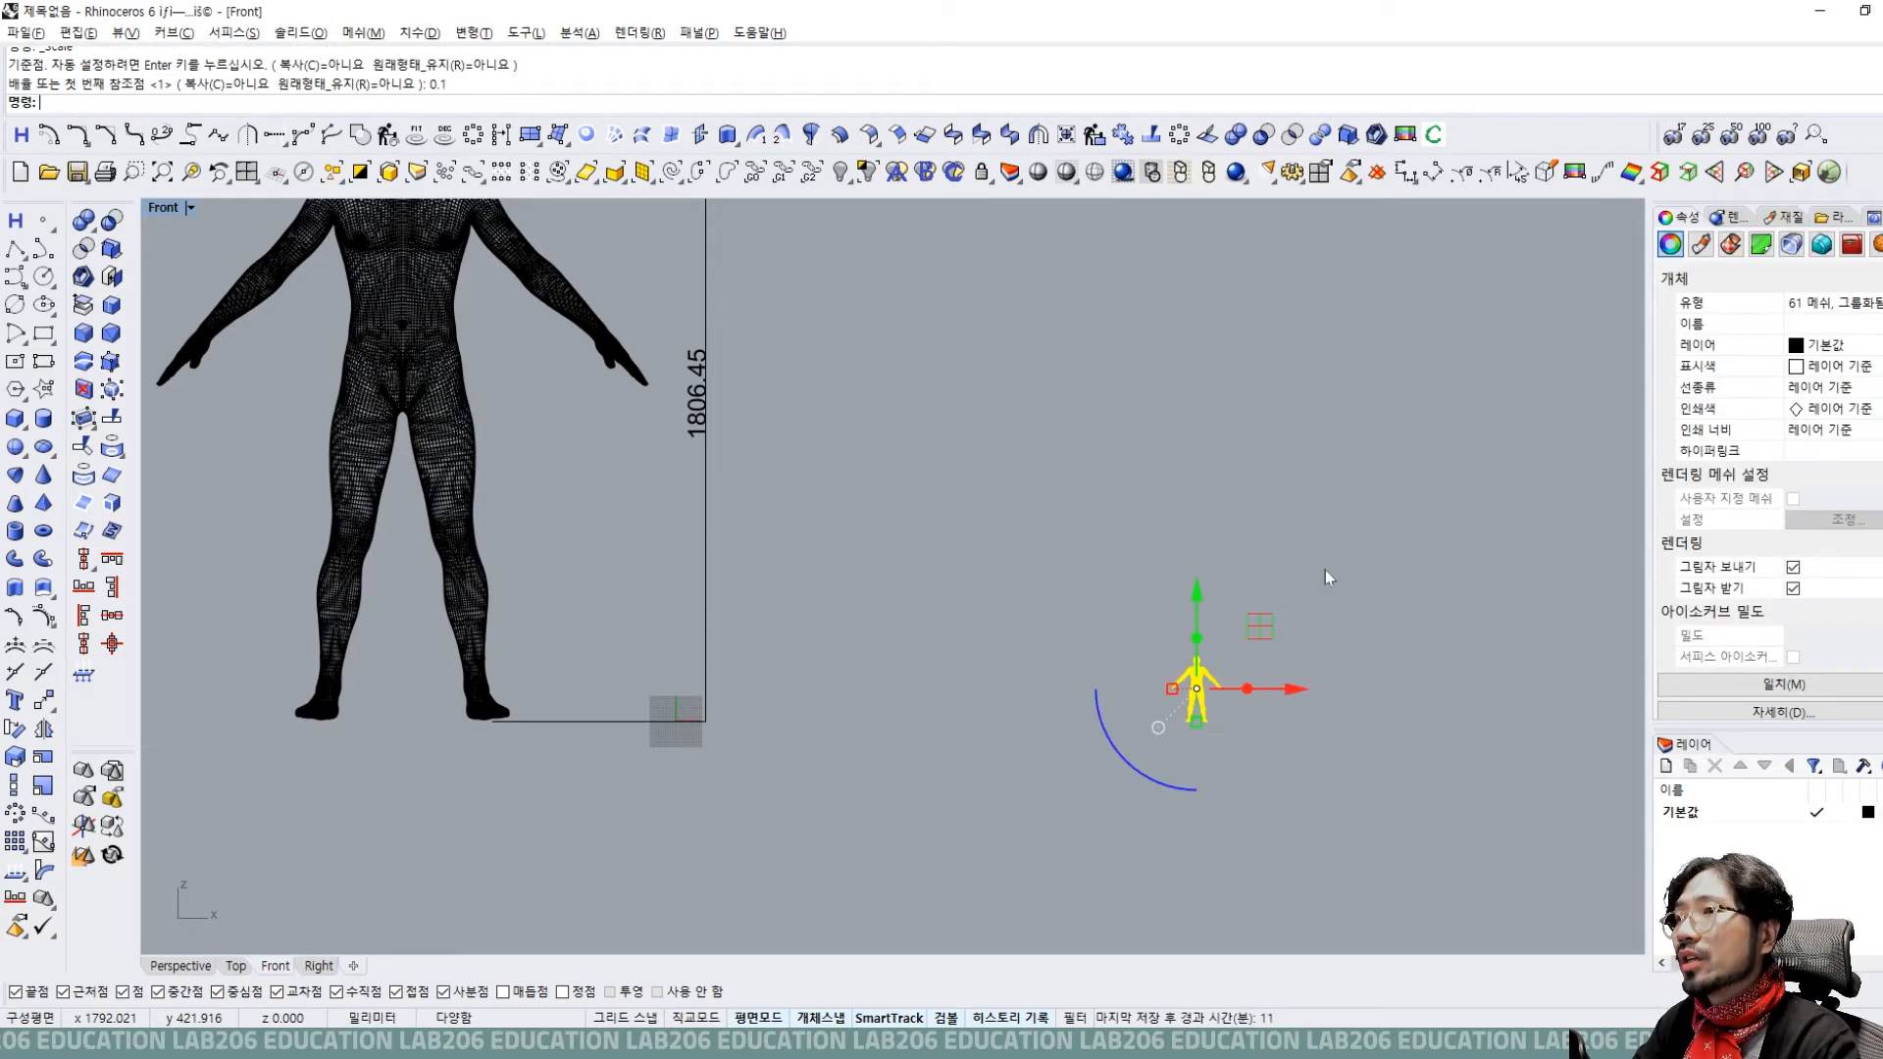
Move the miniature figure along the X axis to stand between the full-size figure's foot and its height dimension line.
scroll(627, 530, "down", 3)
scroll(985, 559, "up", 12)
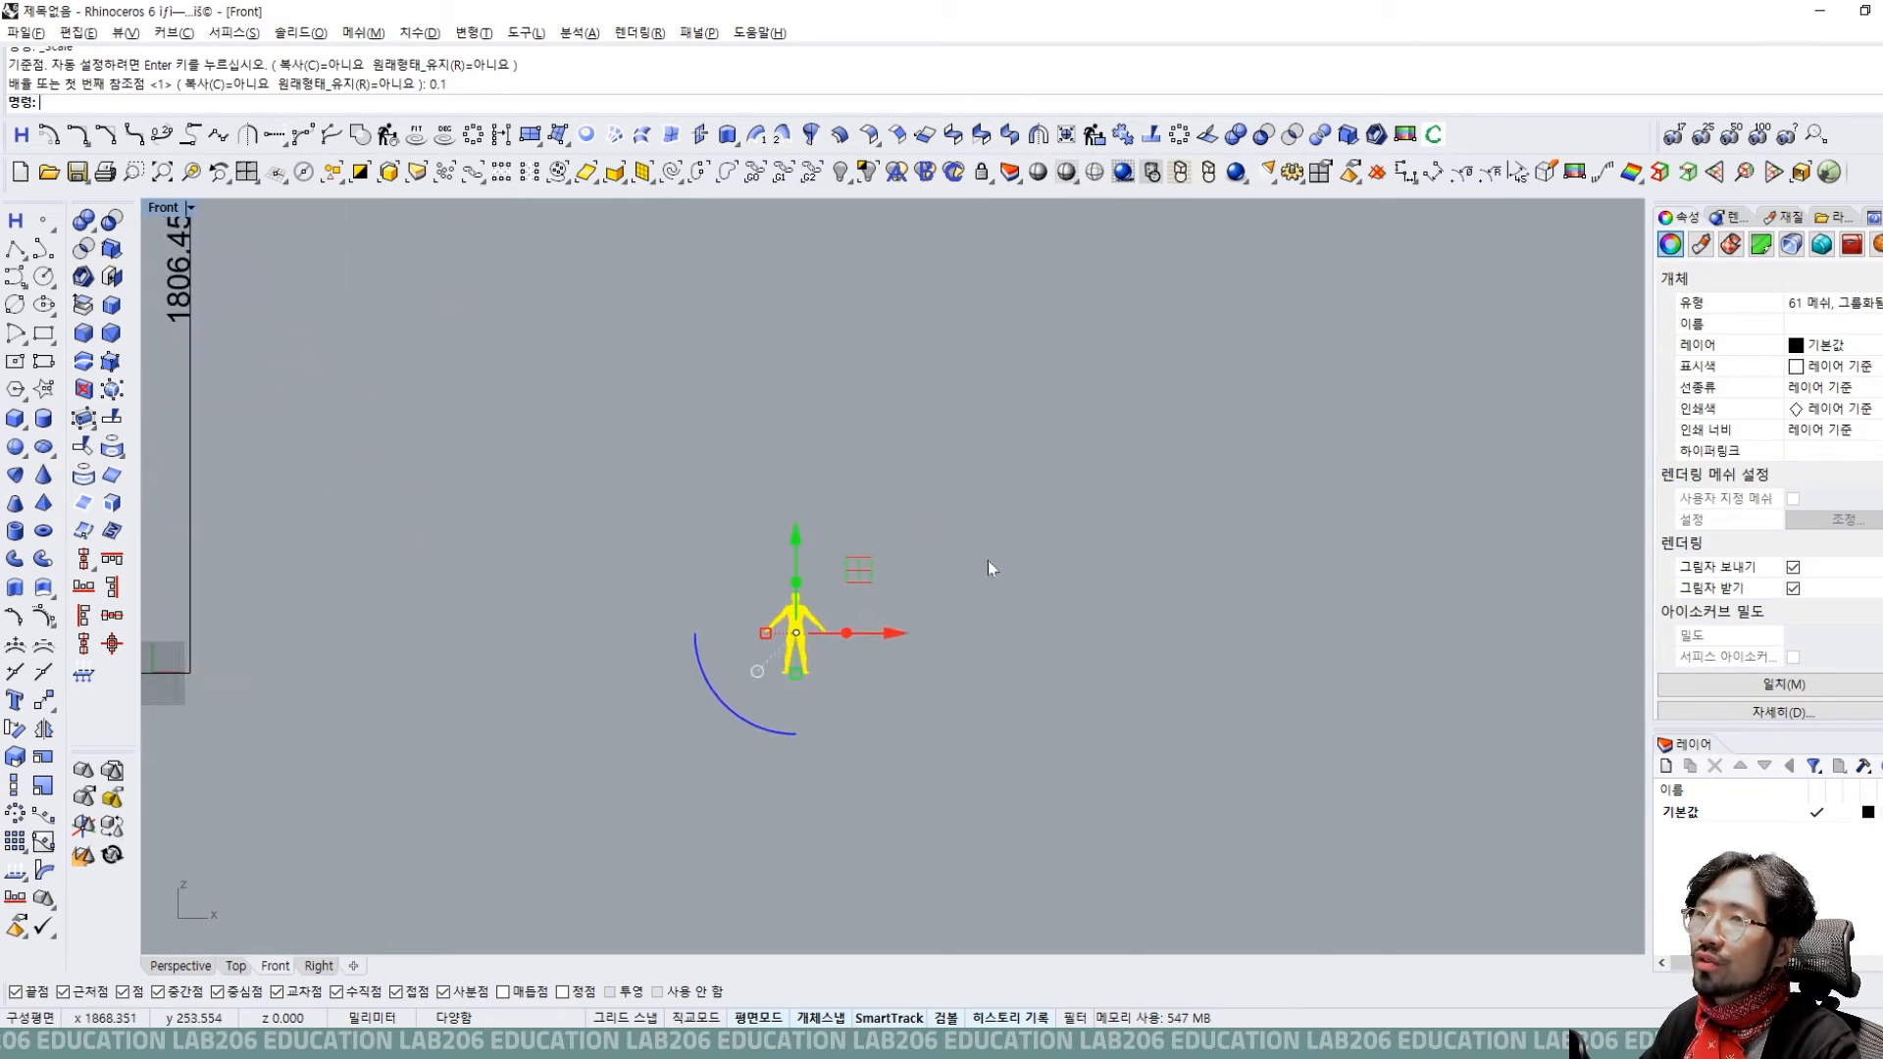
left_click(796, 703)
right_click_drag(796, 703, 1319, 734)
left_click_drag(1324, 739, 977, 553)
scroll(976, 561, "down", 4)
left_click_drag(1265, 645, 615, 657)
scroll(588, 650, "up", 8)
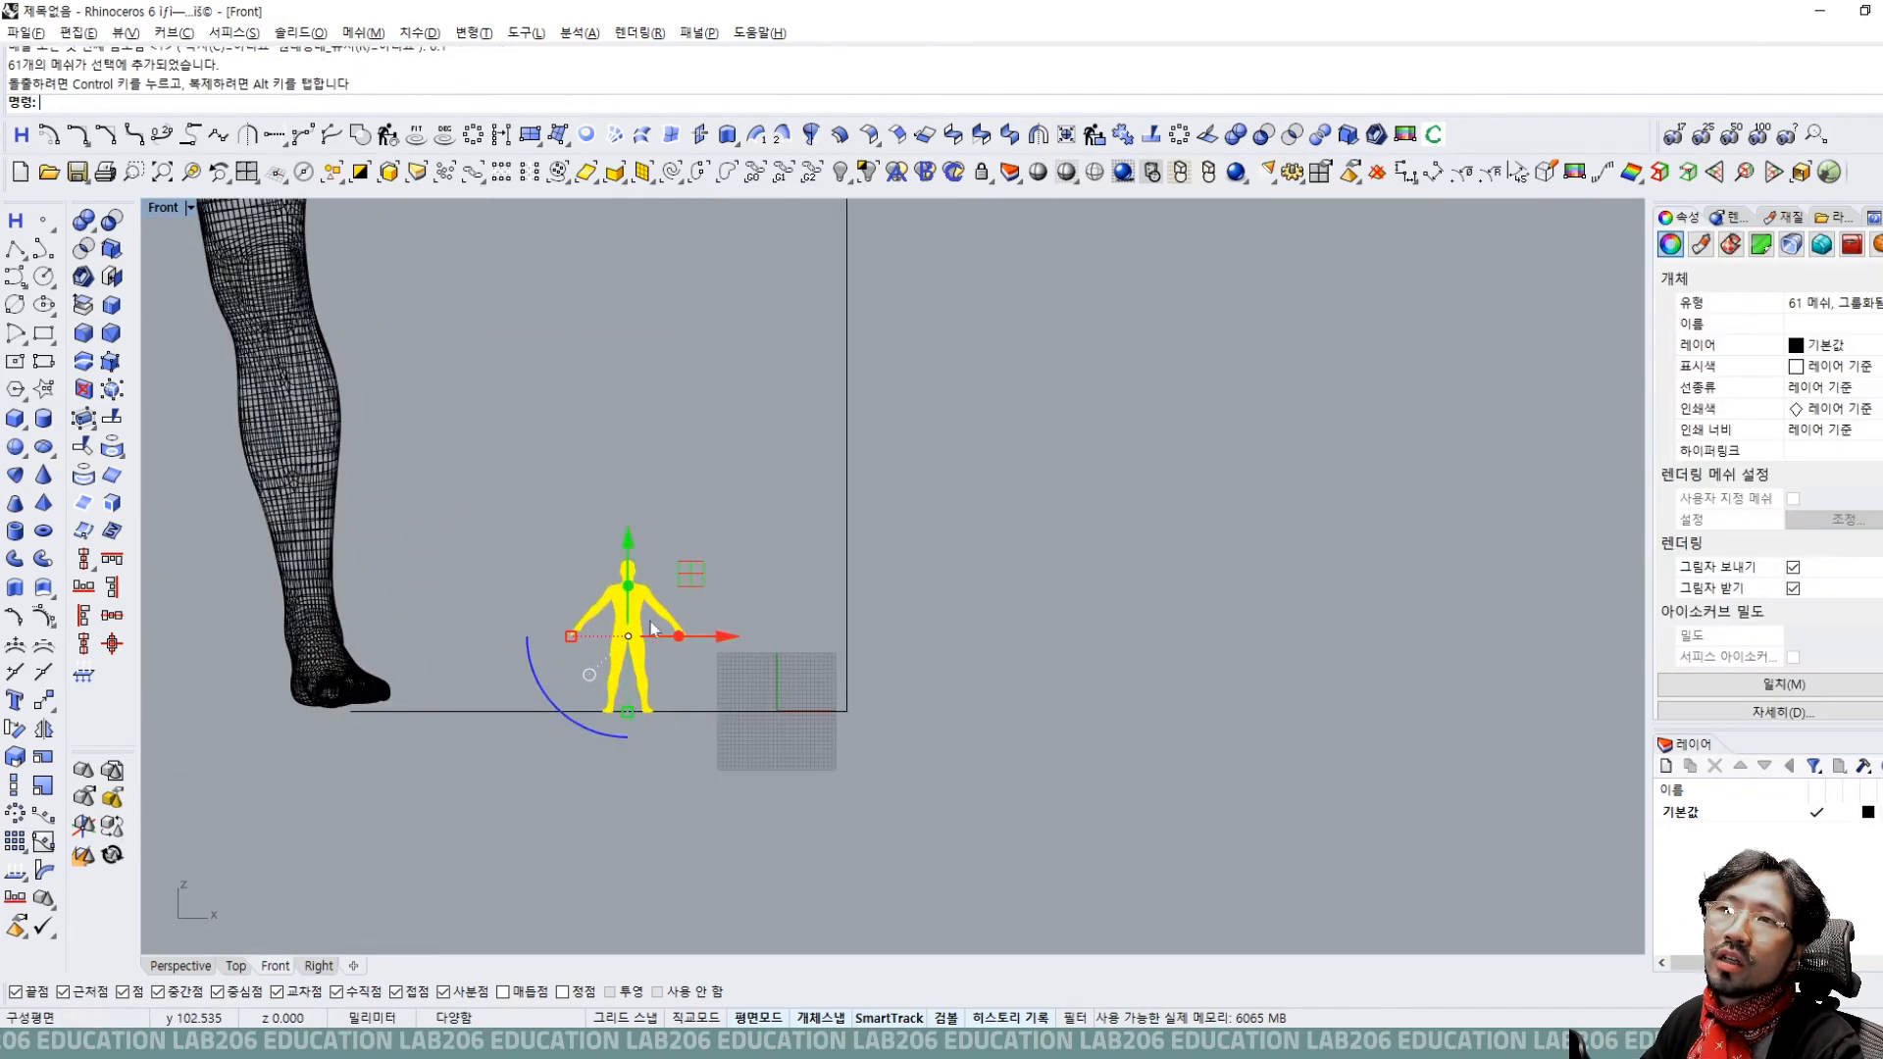
right_click_drag(629, 586, 789, 591)
scroll(789, 590, "up", 8)
left_click(1043, 496)
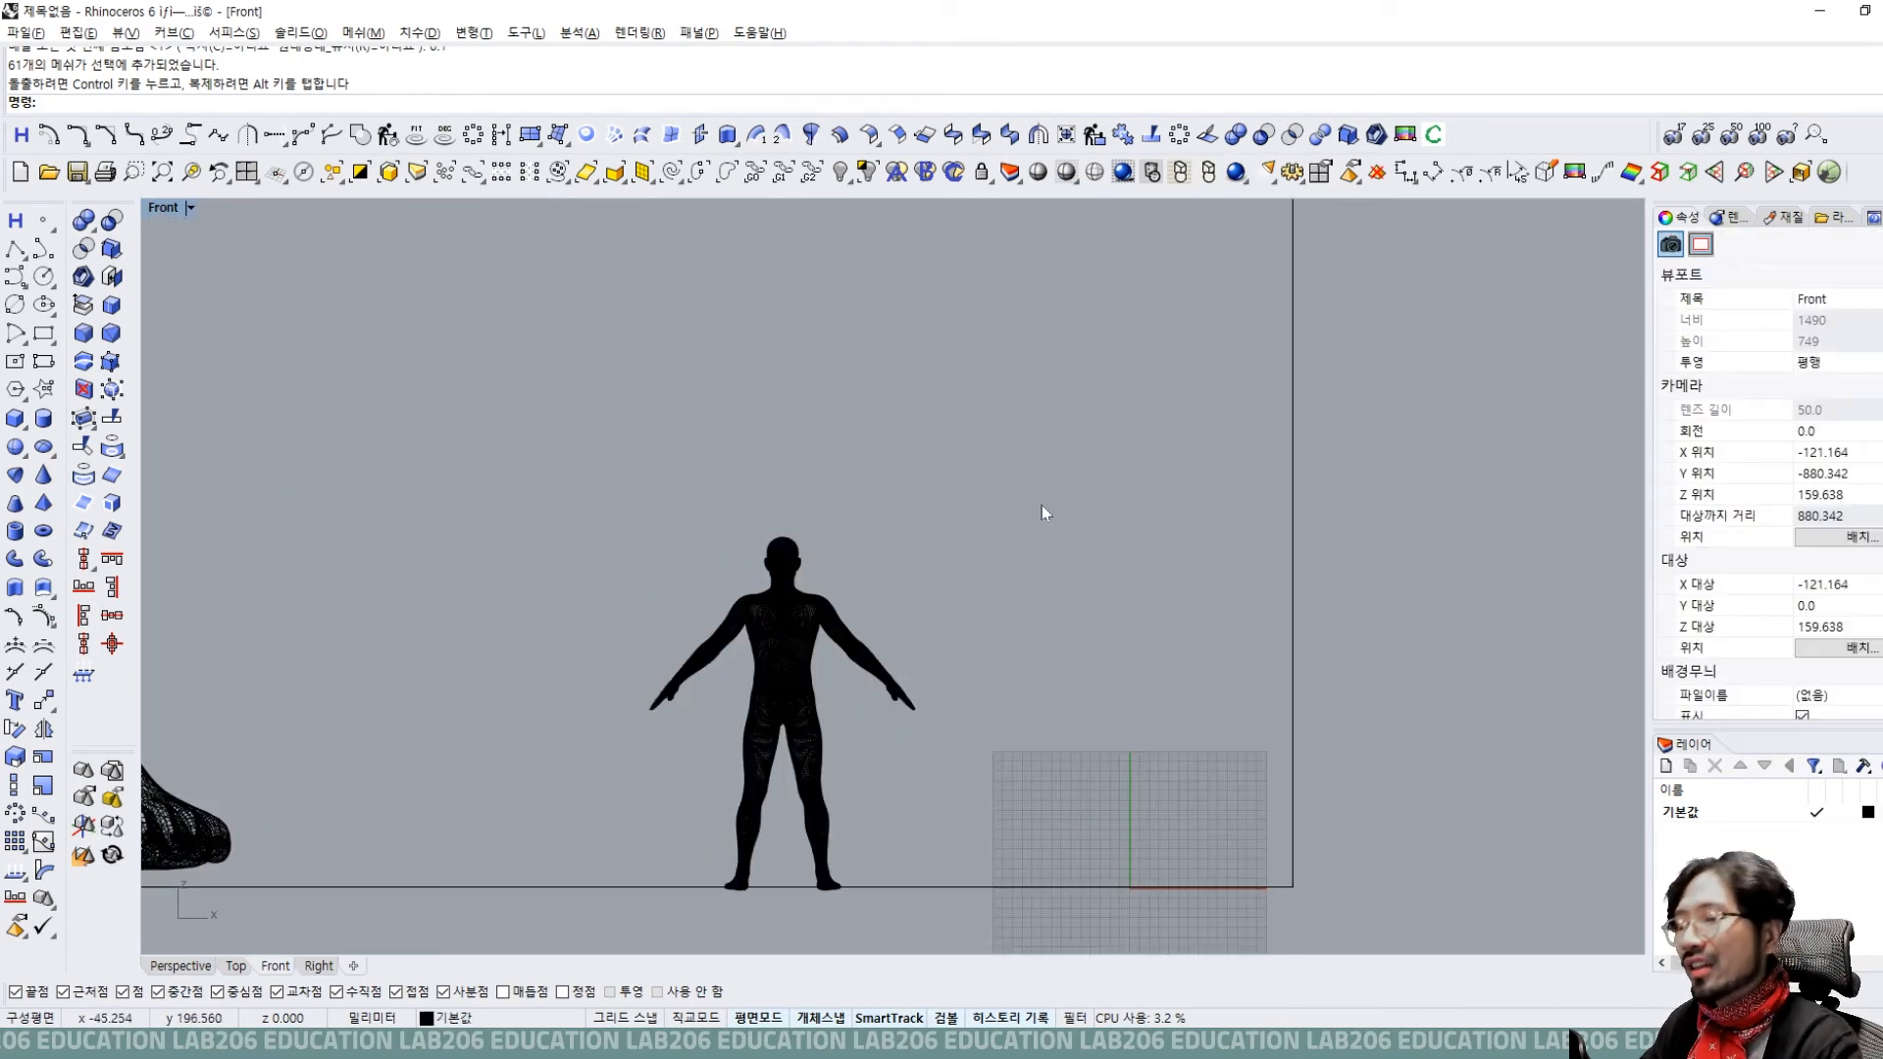
Set the Front view to Shaded display with the miniature figure framed beside the full-size foot.
scroll(992, 526, "down", 4)
scroll(992, 527, "up", 2)
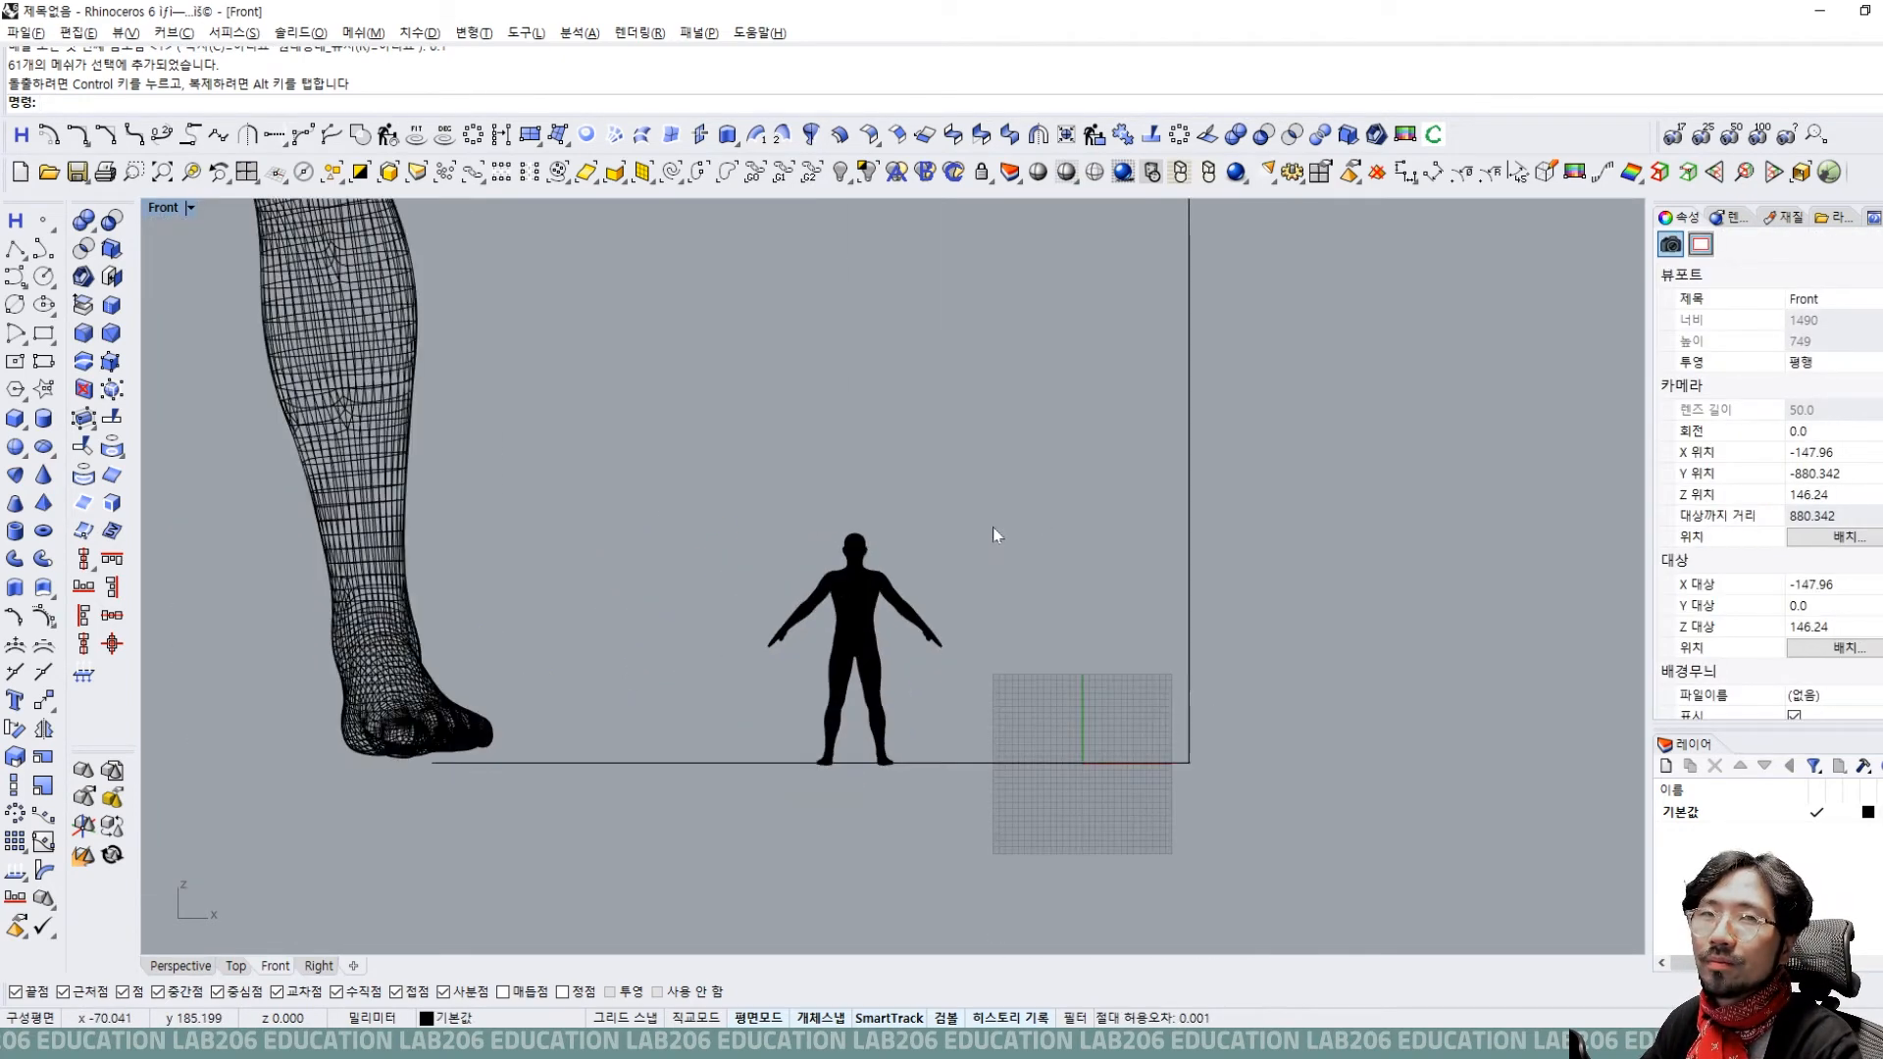
scroll(895, 642, "up", 1)
right_click_drag(895, 642, 1091, 576)
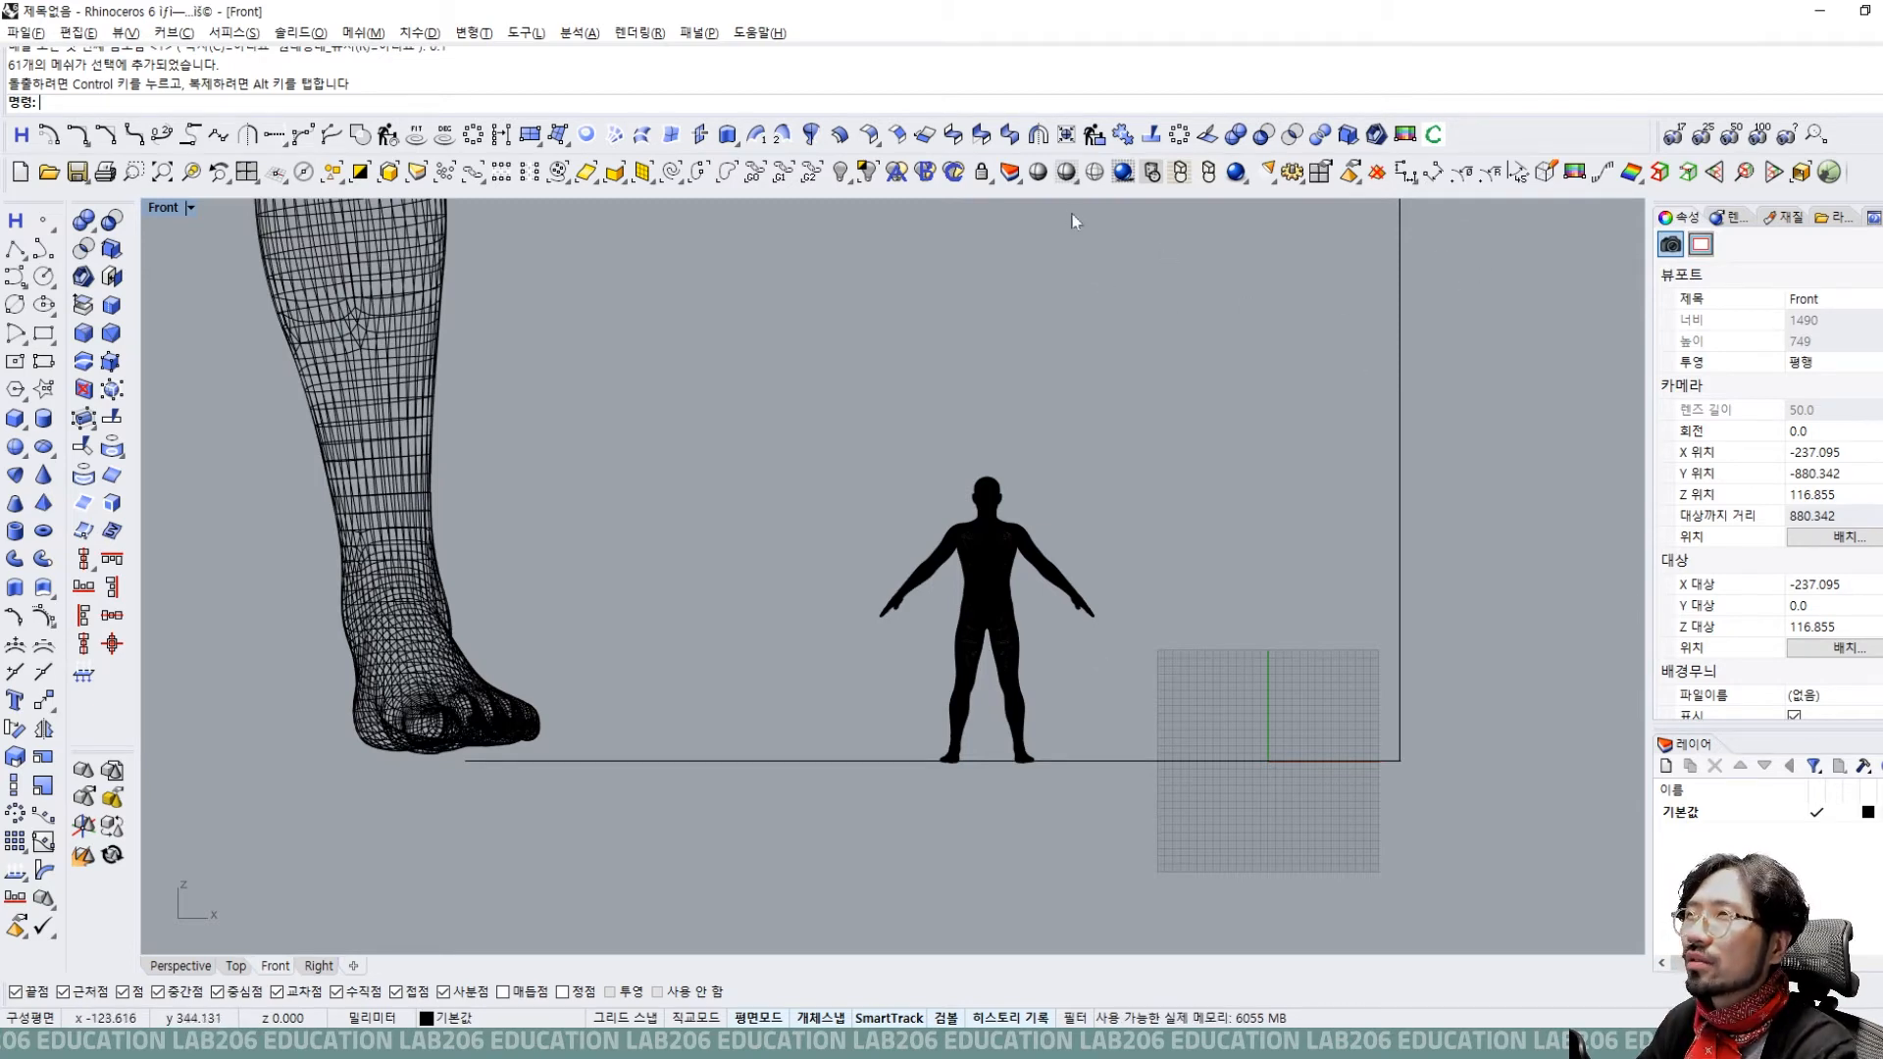
left_click(1064, 177)
mouse_move(1198, 633)
right_mouse_down()
mouse_move(1181, 689)
mouse_move(1150, 619)
right_mouse_up()
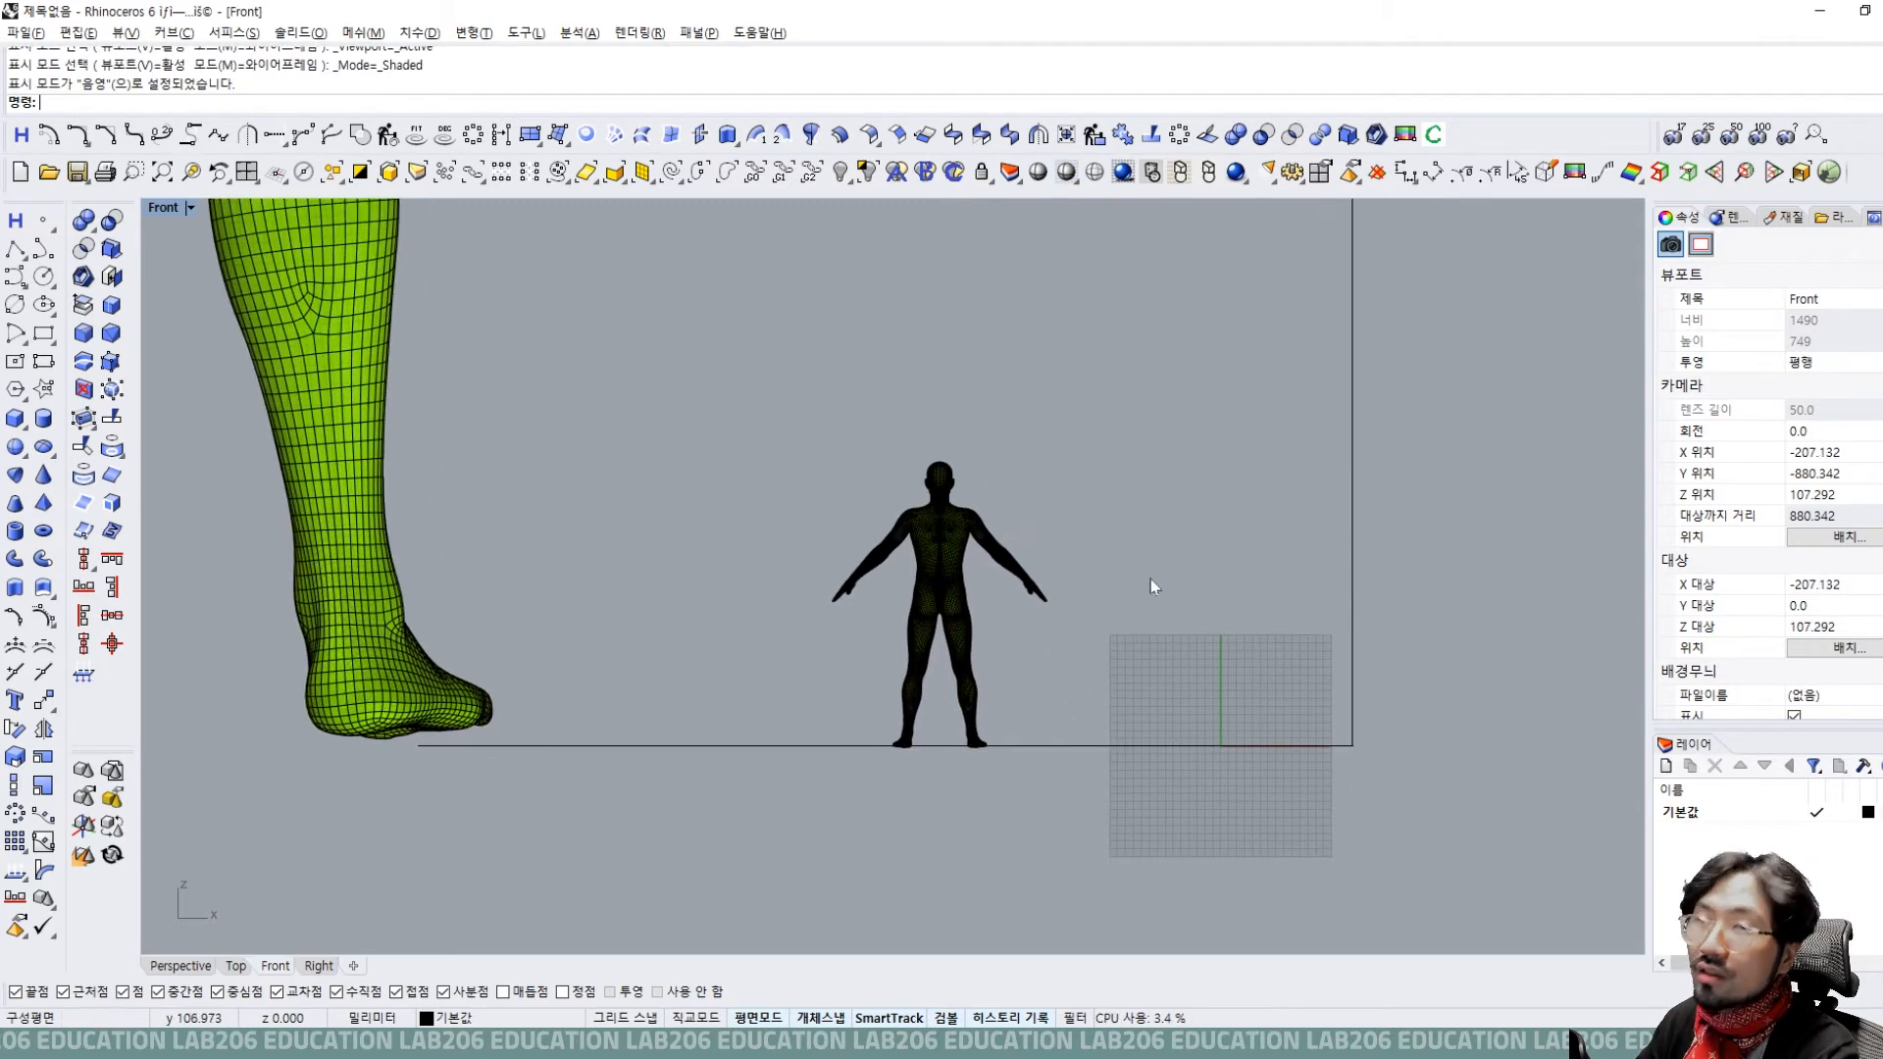
Maximize the Perspective view and set its display mode to Rendered, with all the figures in view.
key("ctrl+F4")
right_click_drag(1369, 651, 987, 696)
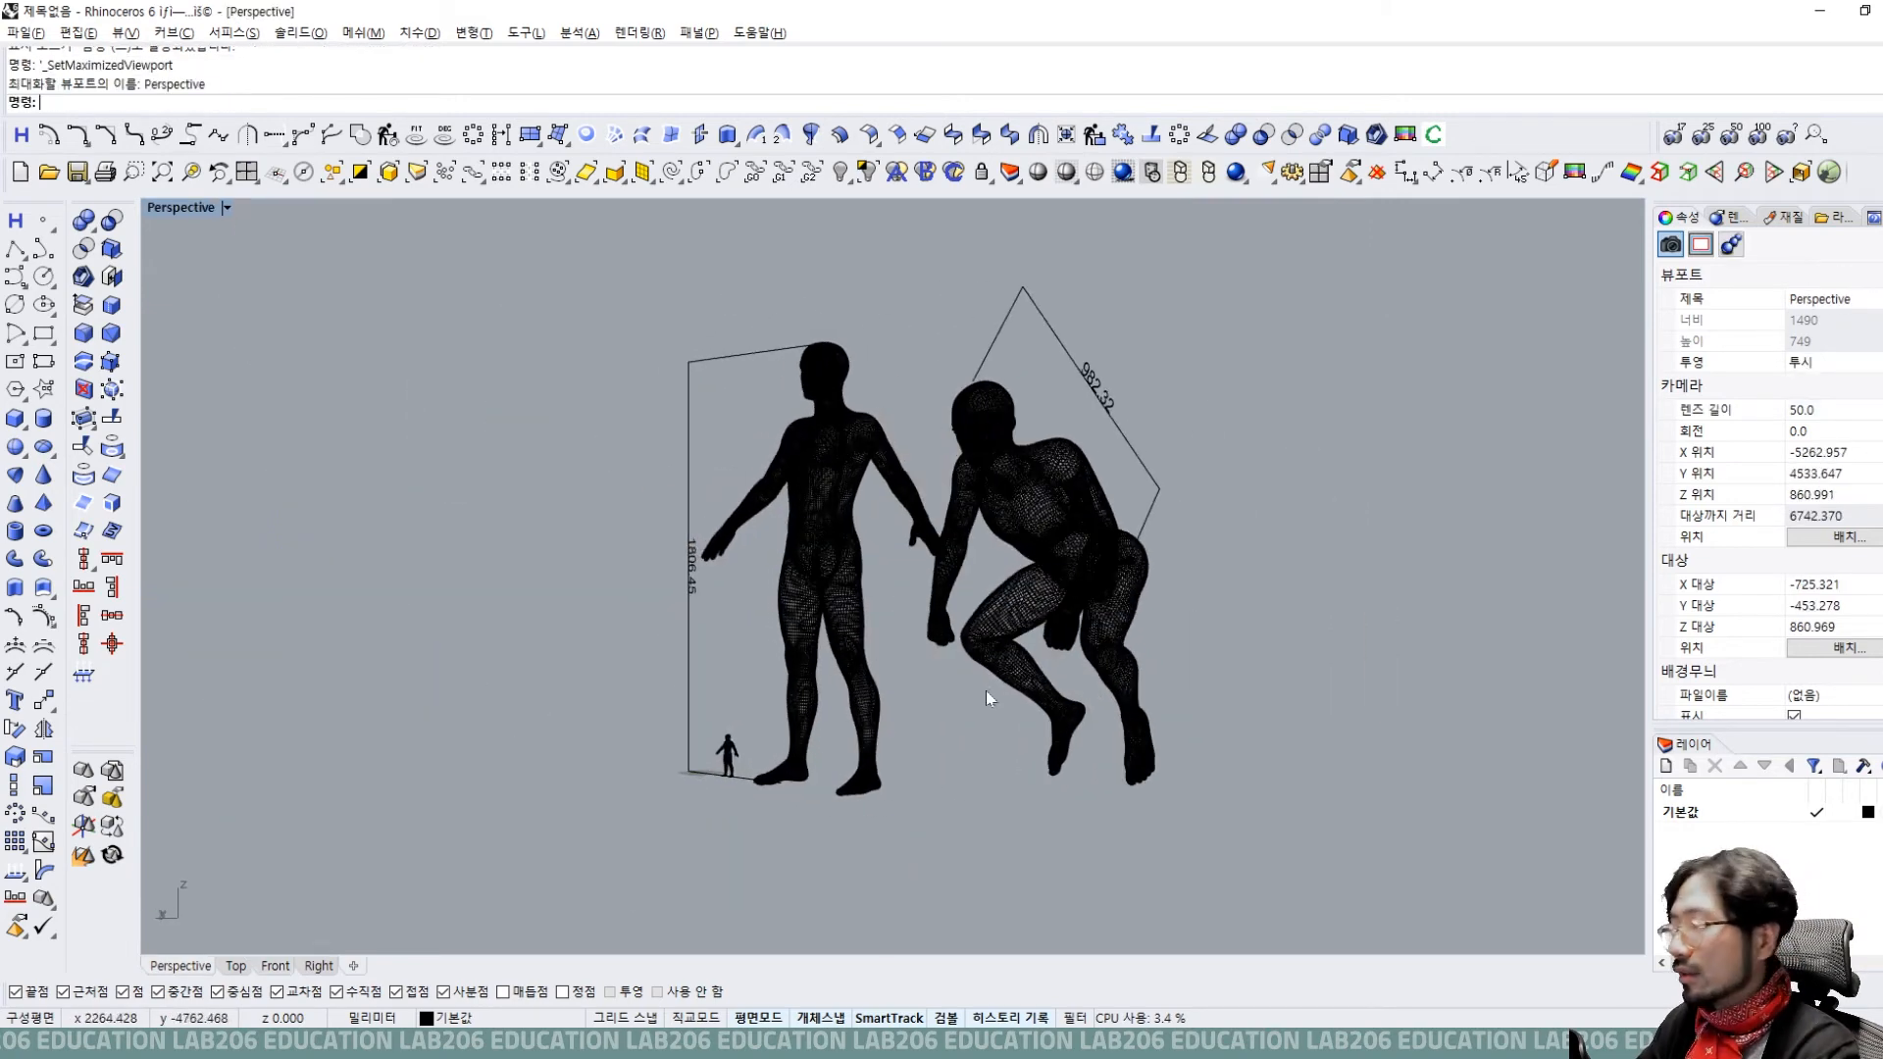
key("ctrl+alt+r")
right_click_drag(940, 763, 1137, 646)
scroll(991, 677, "up", 4)
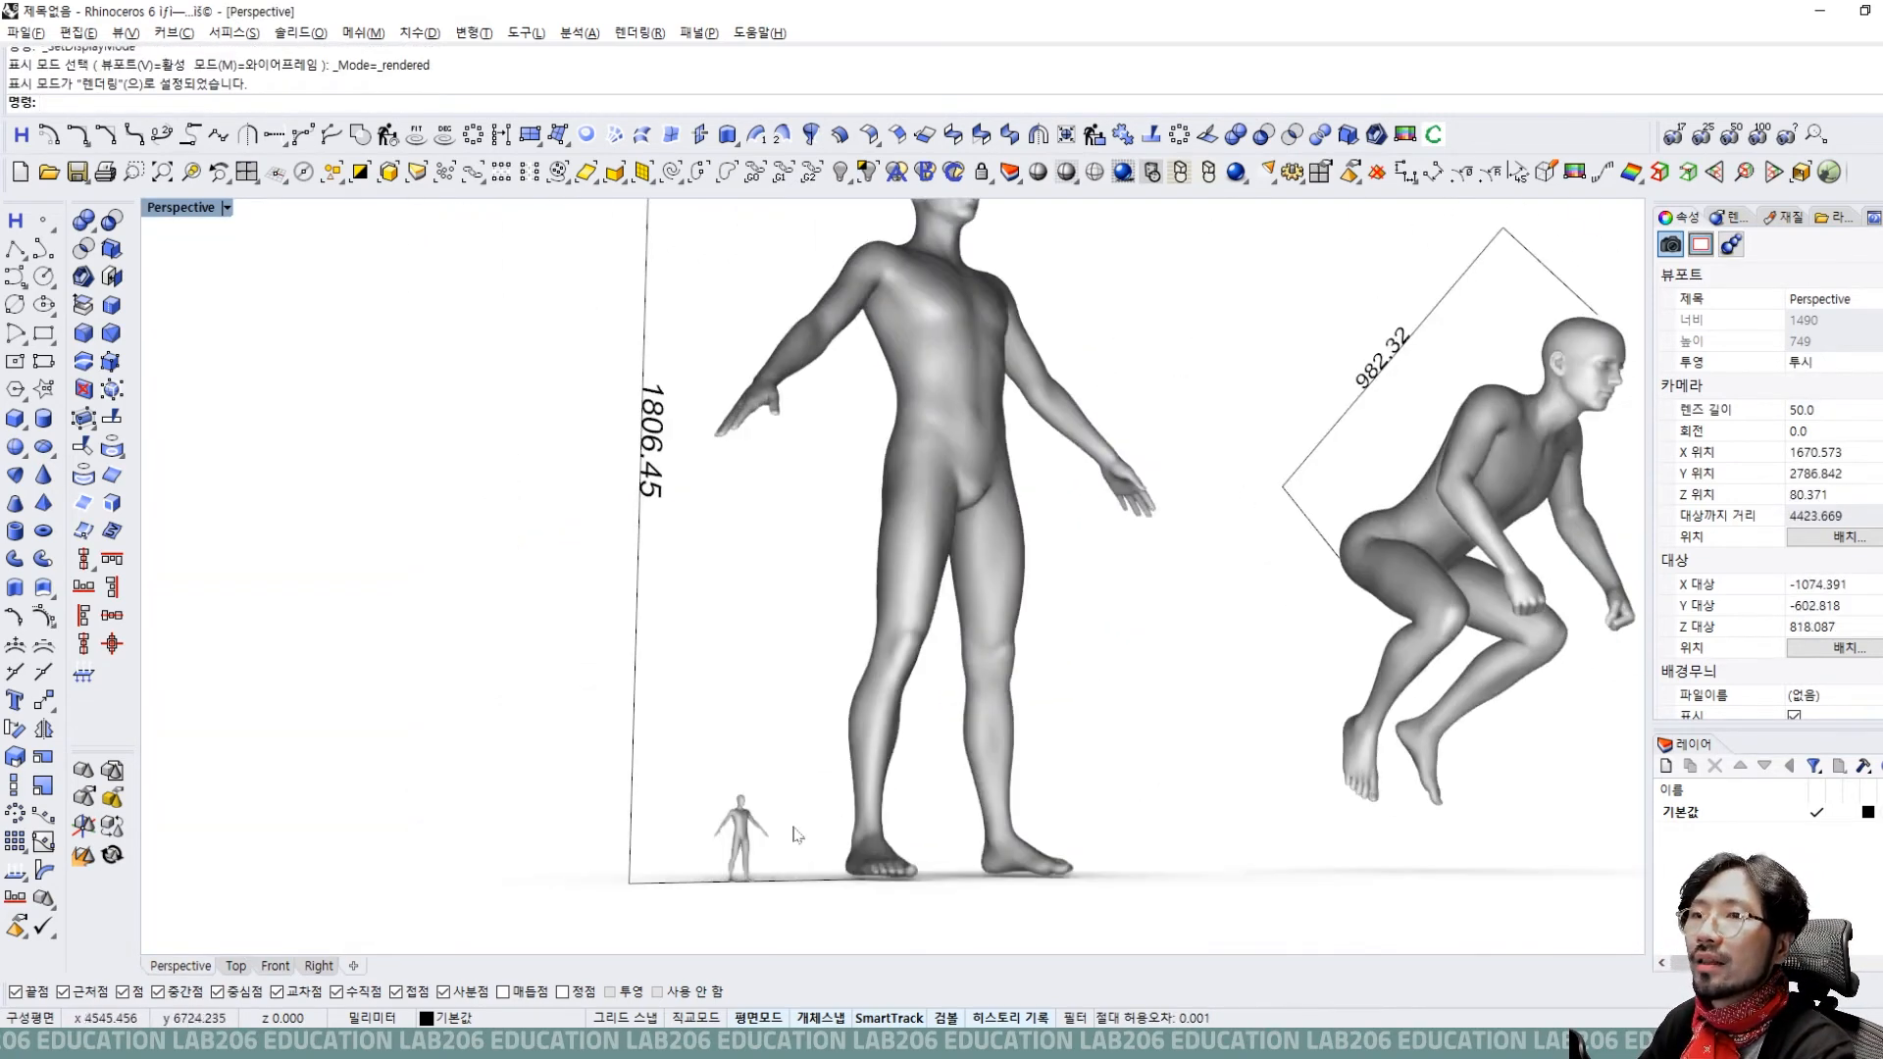
Examine the miniature figure up close against the full-size figure's feet in the rendered view.
scroll(738, 861, "up", 10)
scroll(843, 612, "down", 10)
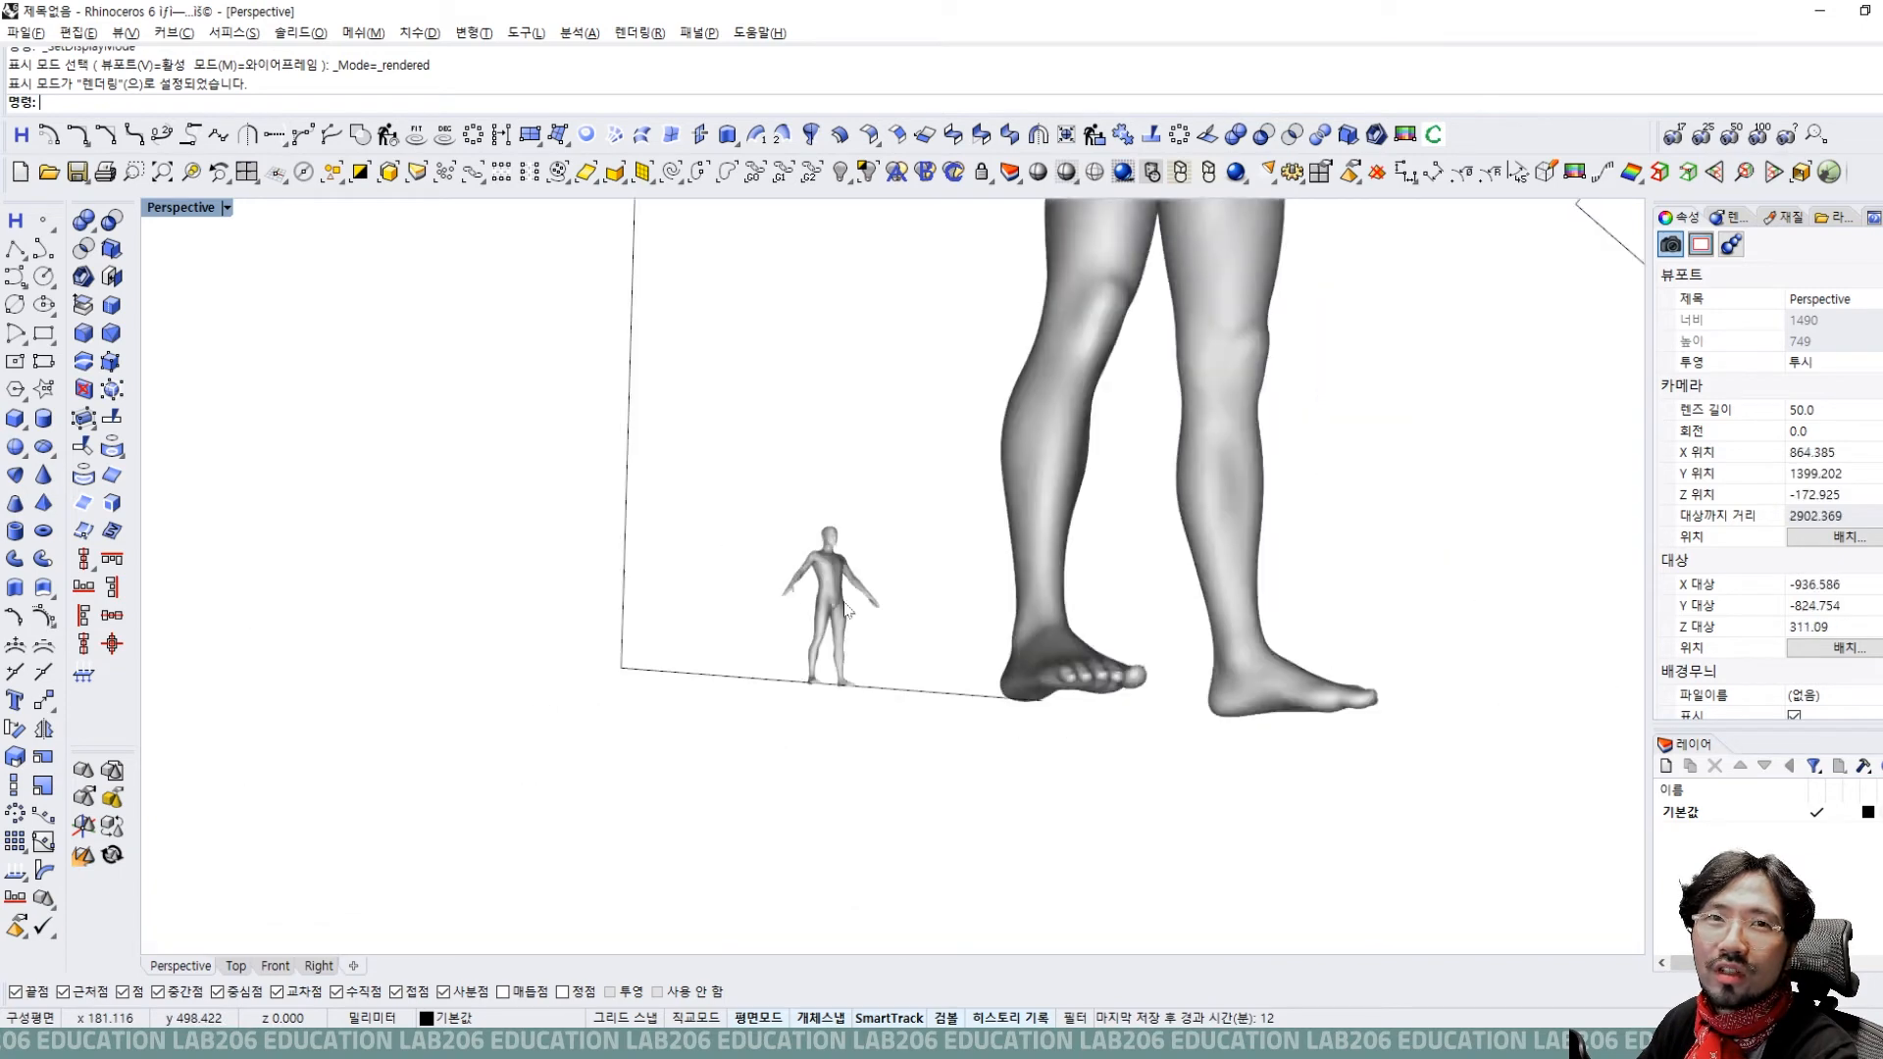
scroll(819, 787, "up", 10)
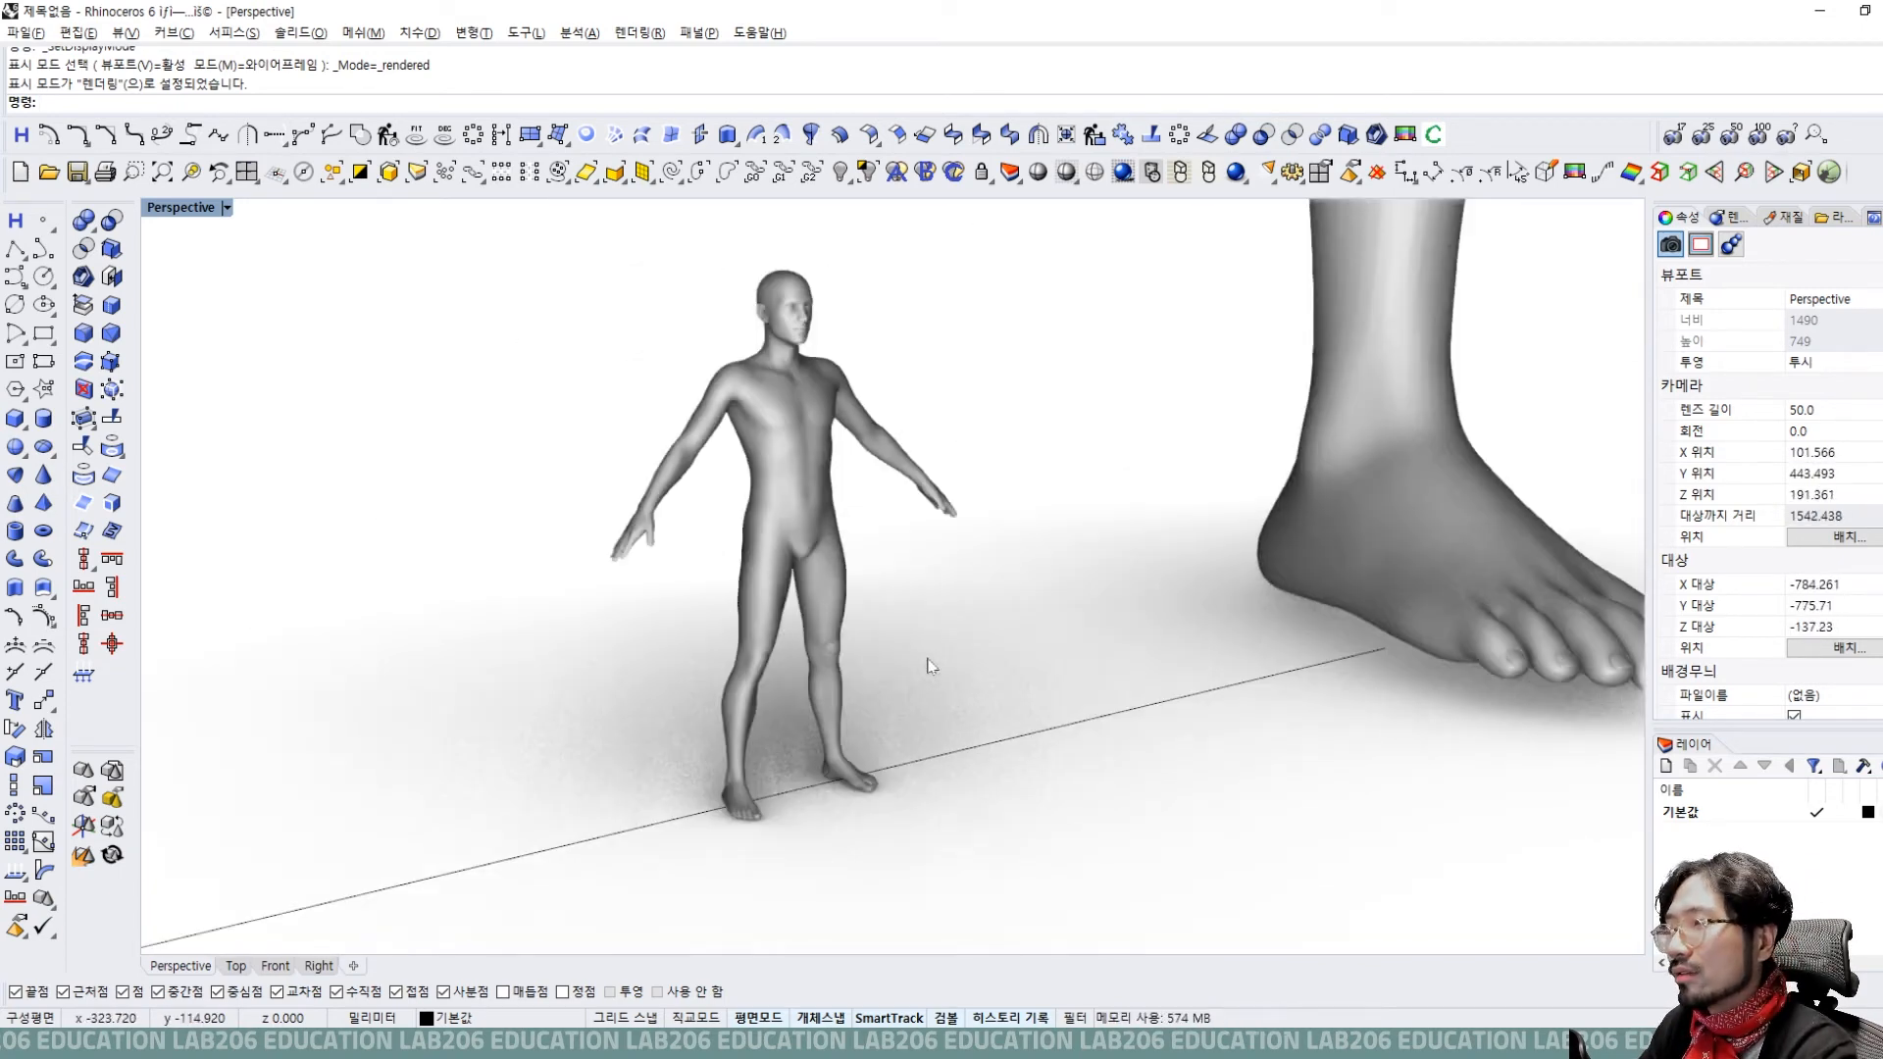
scroll(931, 666, "down", 2)
scroll(930, 666, "up", 2)
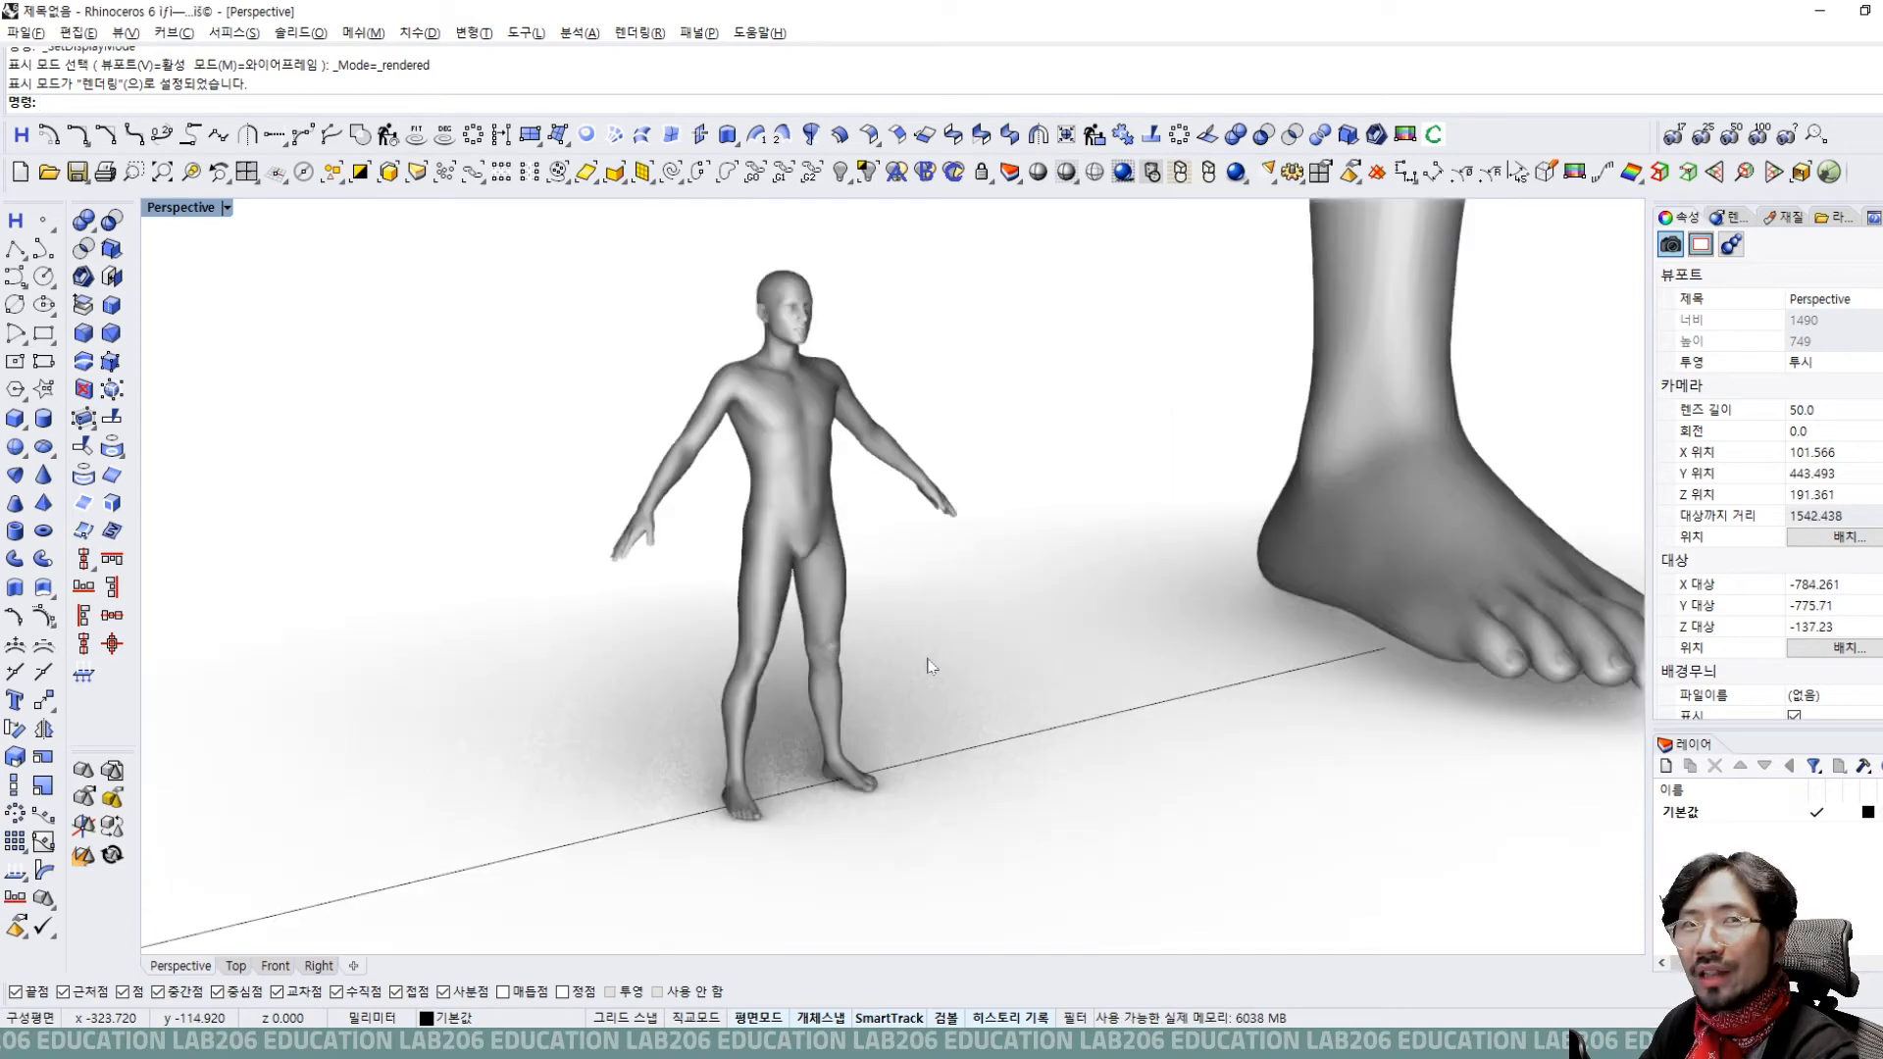
scroll(930, 658, "down", 18)
scroll(1166, 475, "up", 8)
Inspect the rendered crouching and standing figures from several angles and distances to compare their real-scale sizes.
right_click_drag(1232, 463, 950, 500)
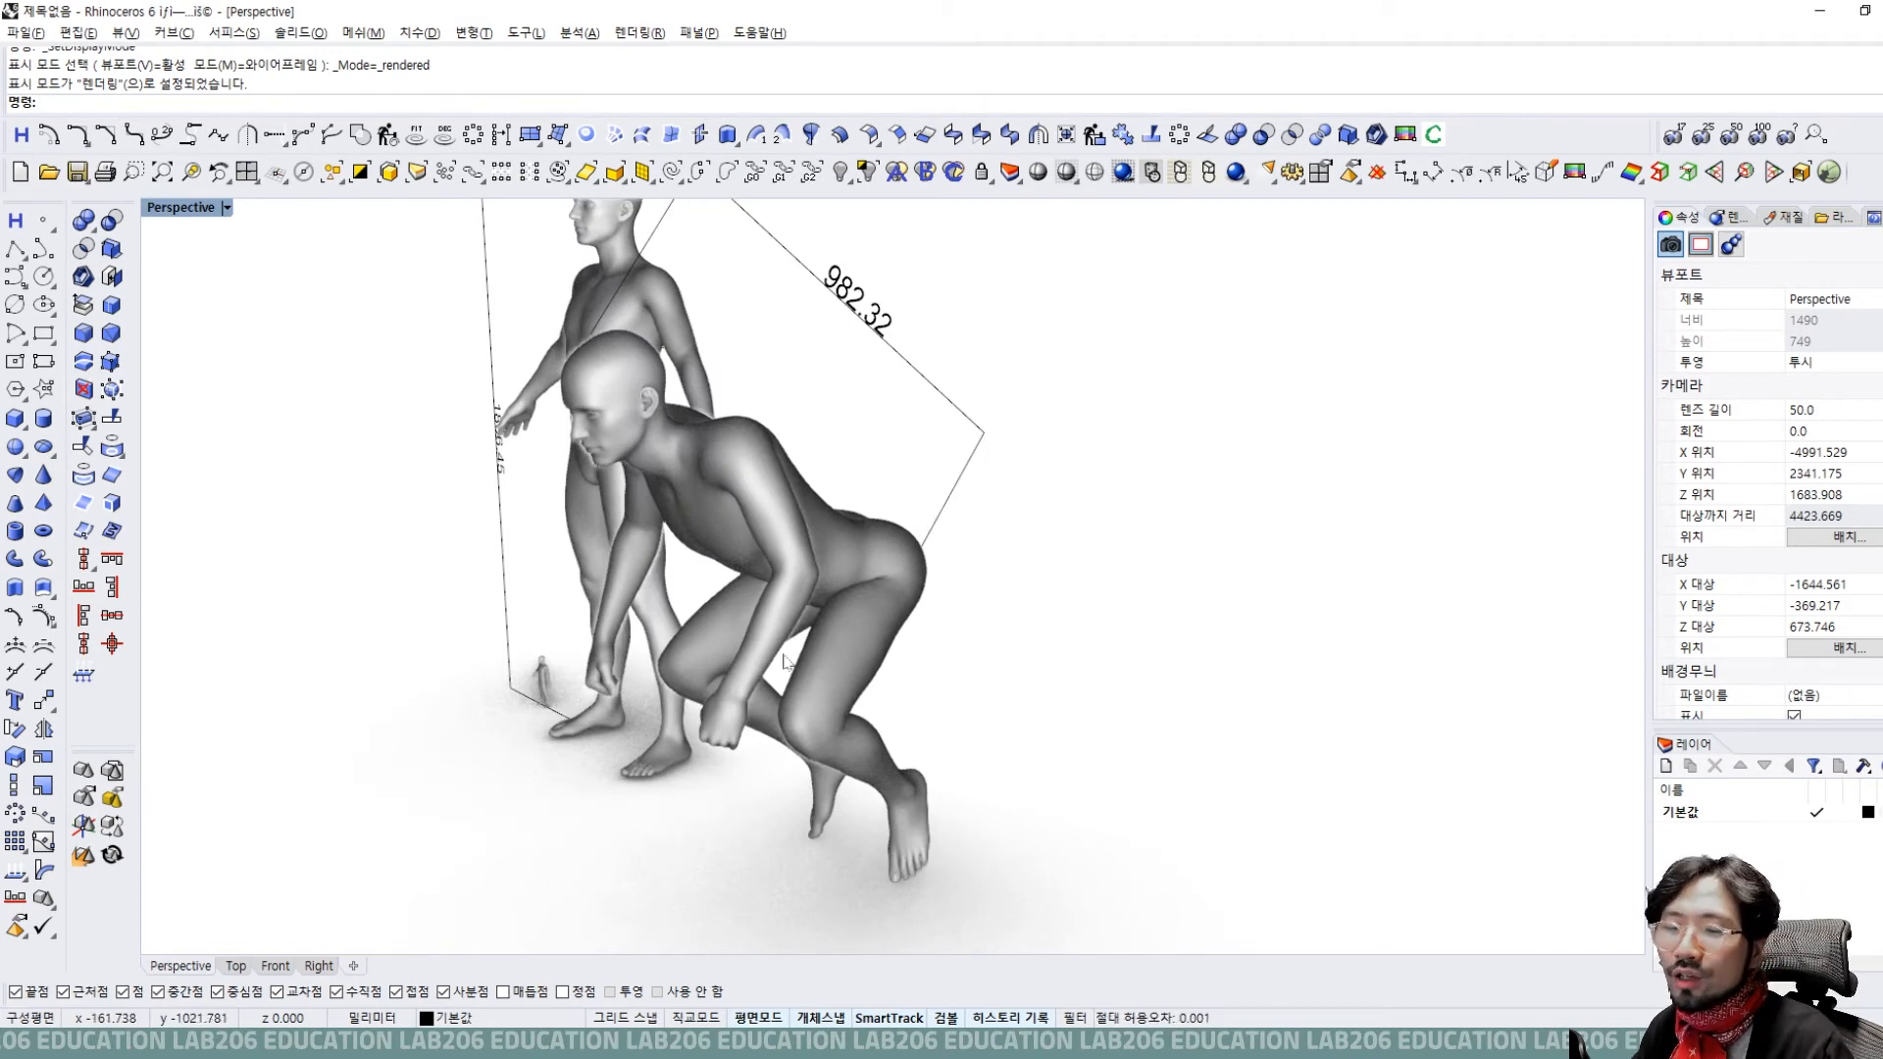
right_click_drag(703, 476, 988, 487, "shift")
scroll(989, 594, "down", 7)
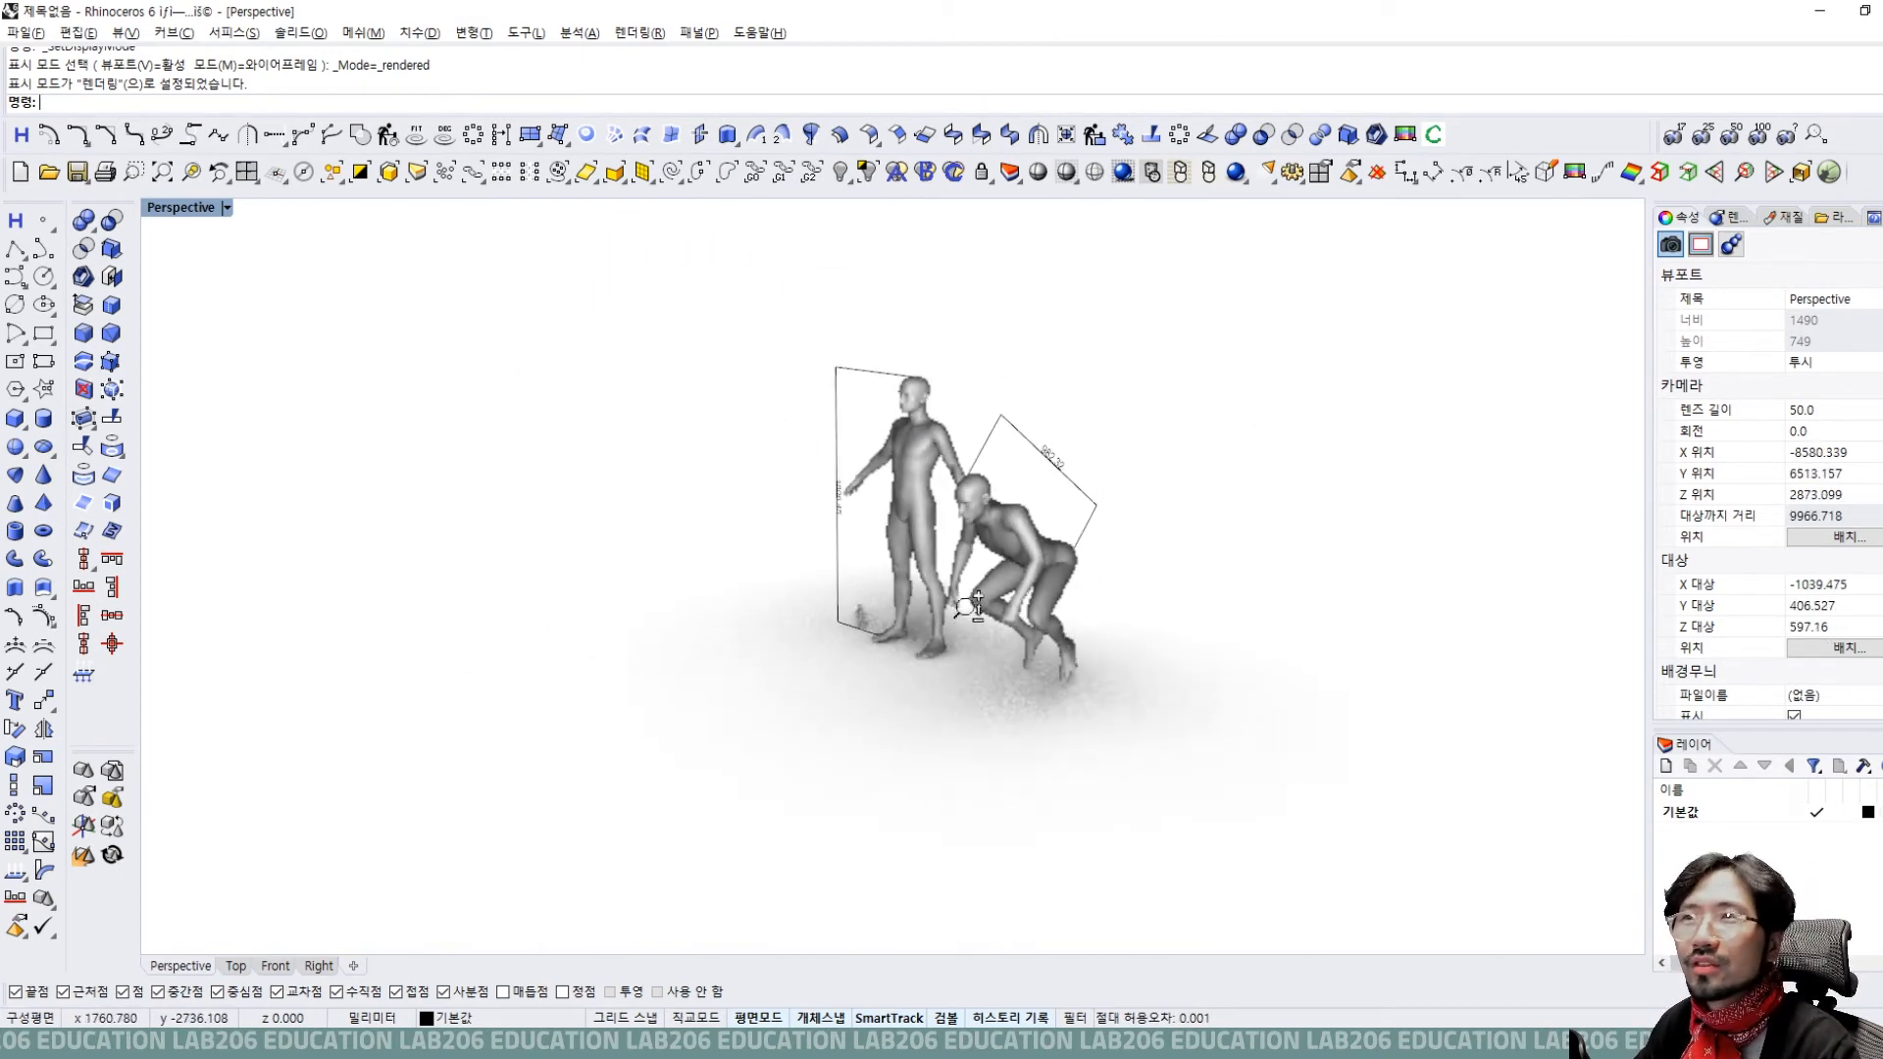
scroll(989, 593, "up", 4)
right_click_drag(1021, 580, 1037, 630, "shift")
scroll(1037, 631, "up", 4)
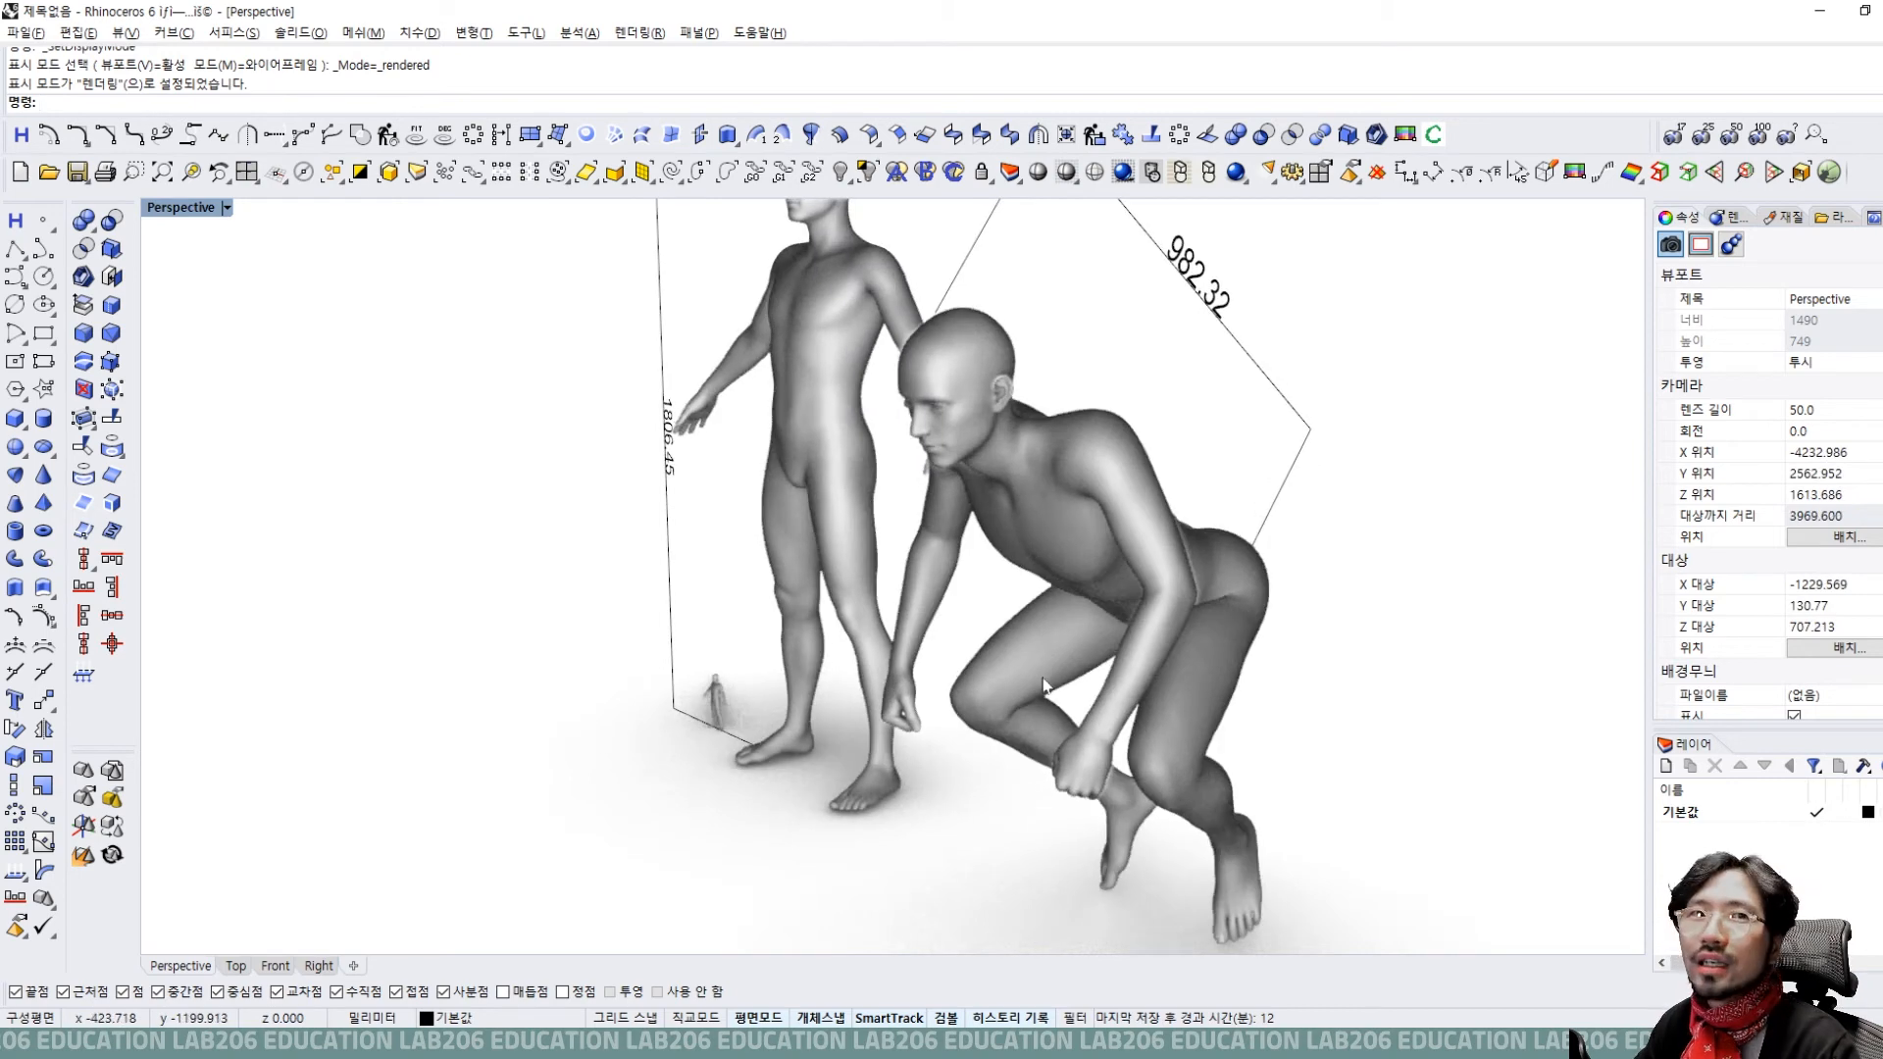
right_click_drag(736, 630, 862, 616)
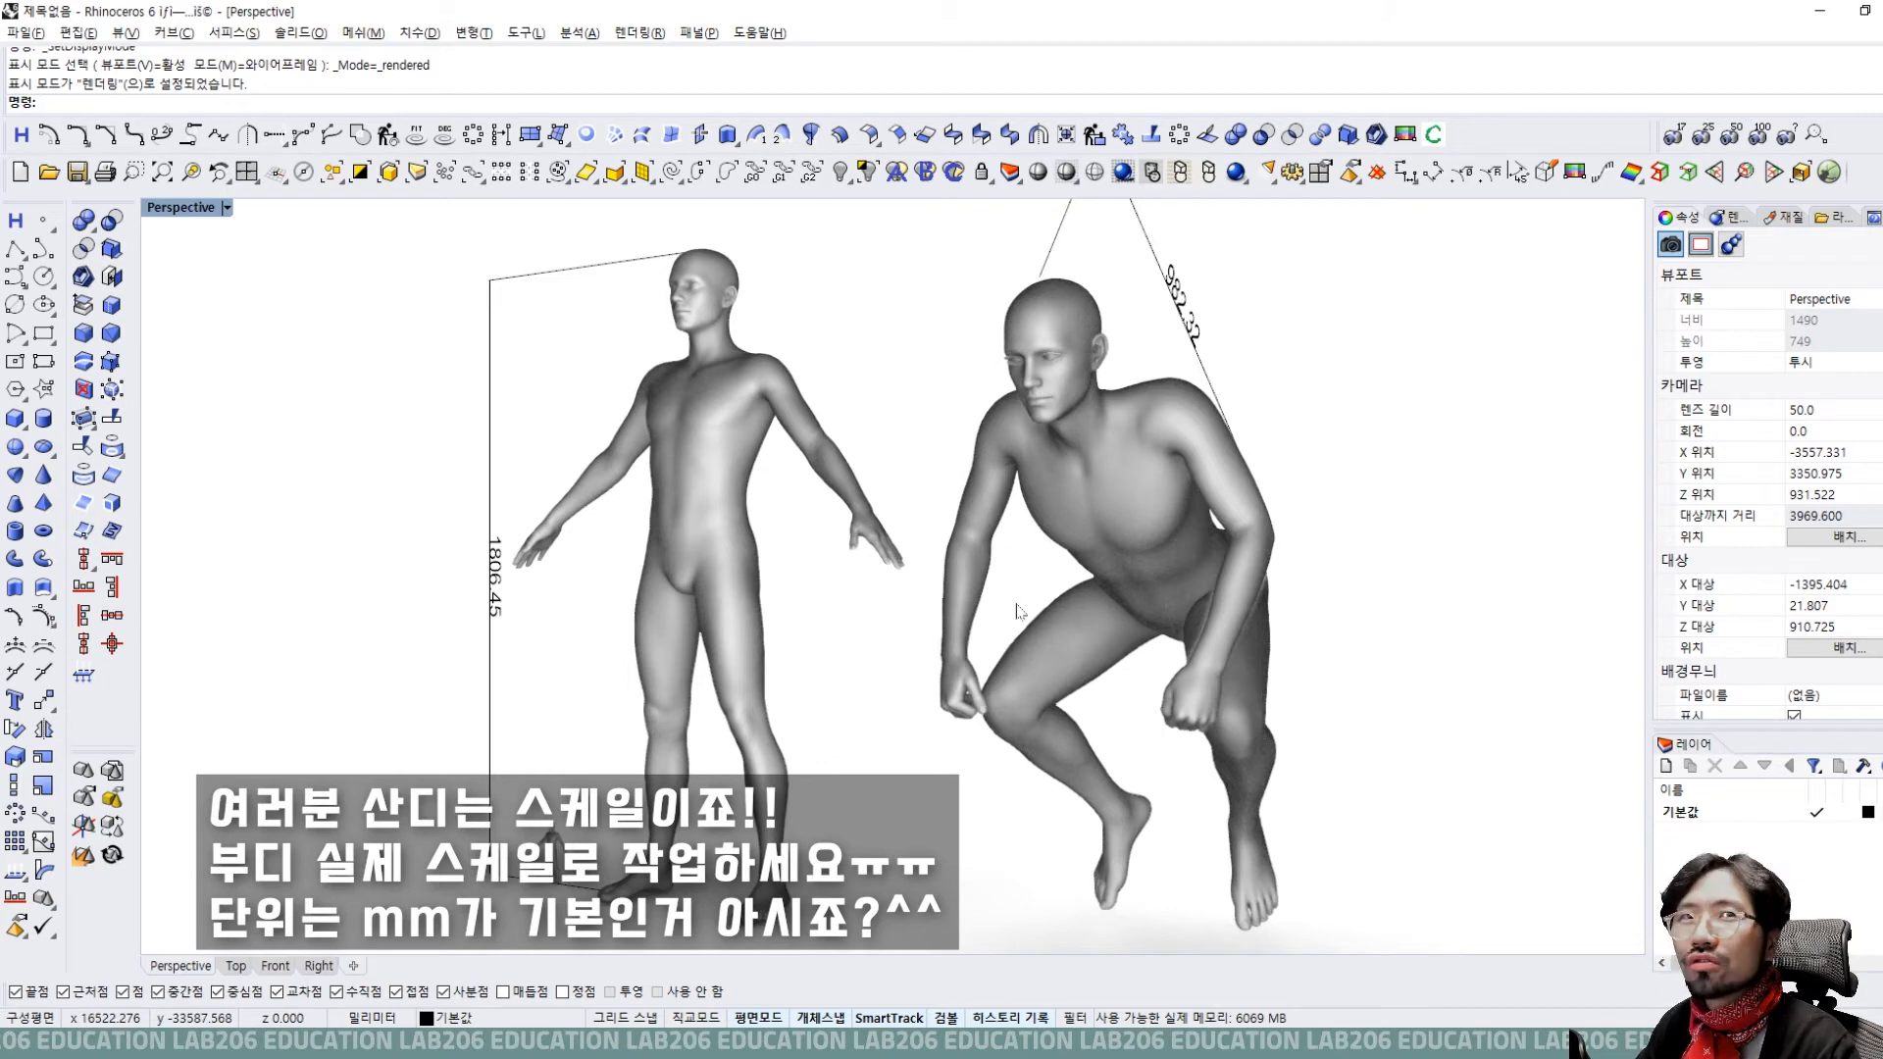
scroll(1121, 603, "down", 4)
scroll(1186, 679, "up", 1)
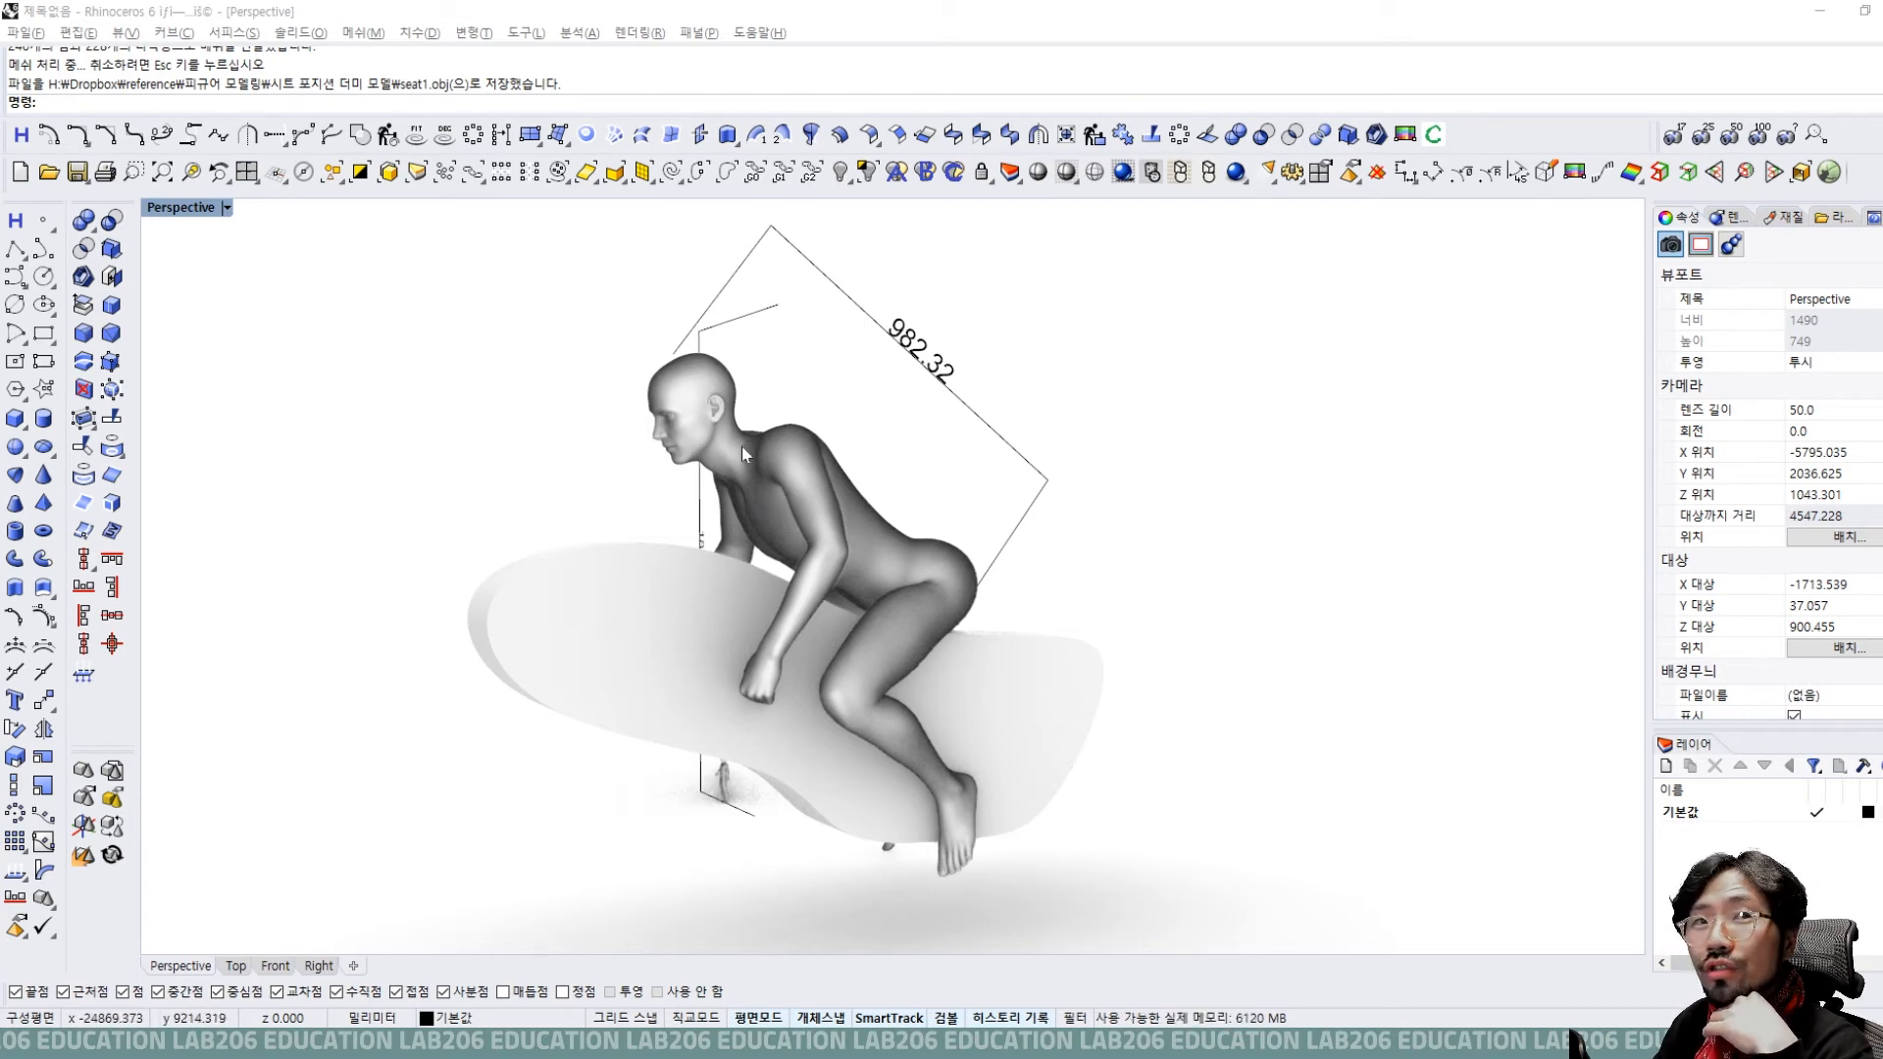
Examine the seat body beneath the crouching figure from several angles and set the Perspective view to Shaded display.
left_click(682, 600)
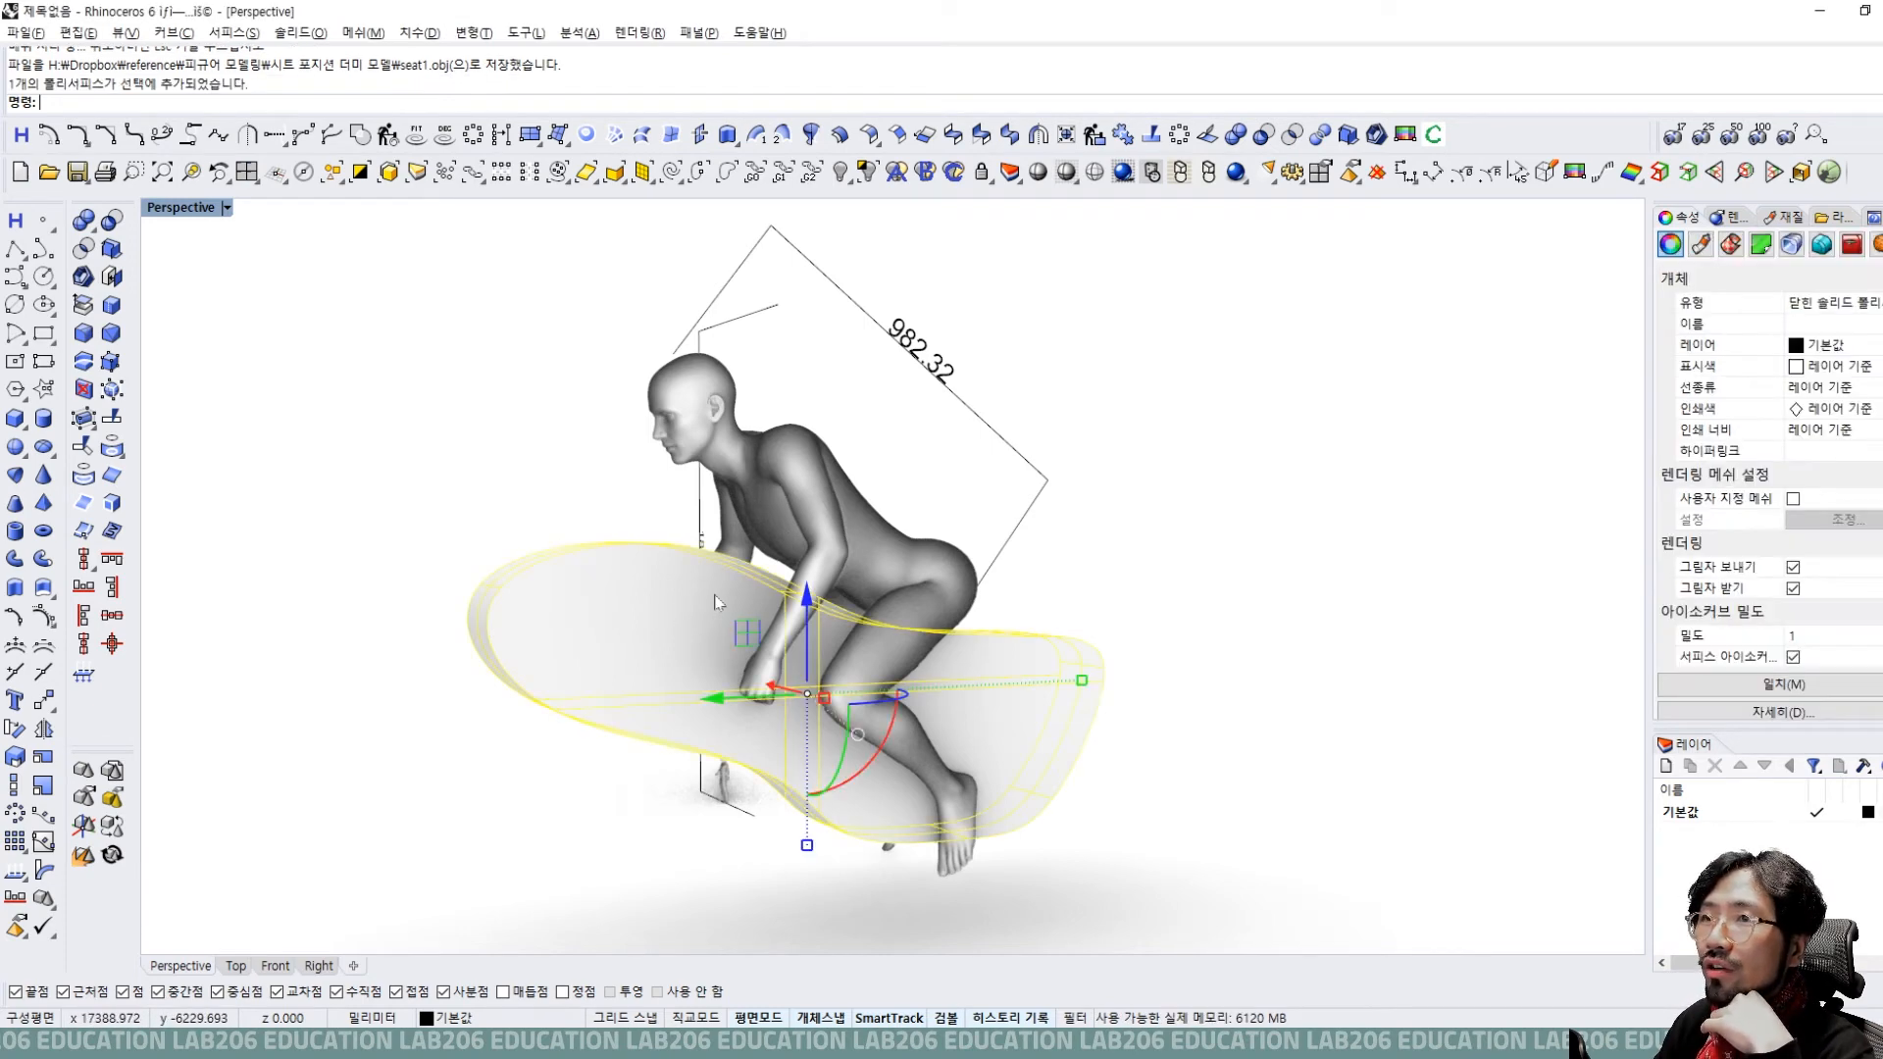
right_click_drag(717, 602, 1100, 589)
right_click_drag(1151, 700, 1091, 725)
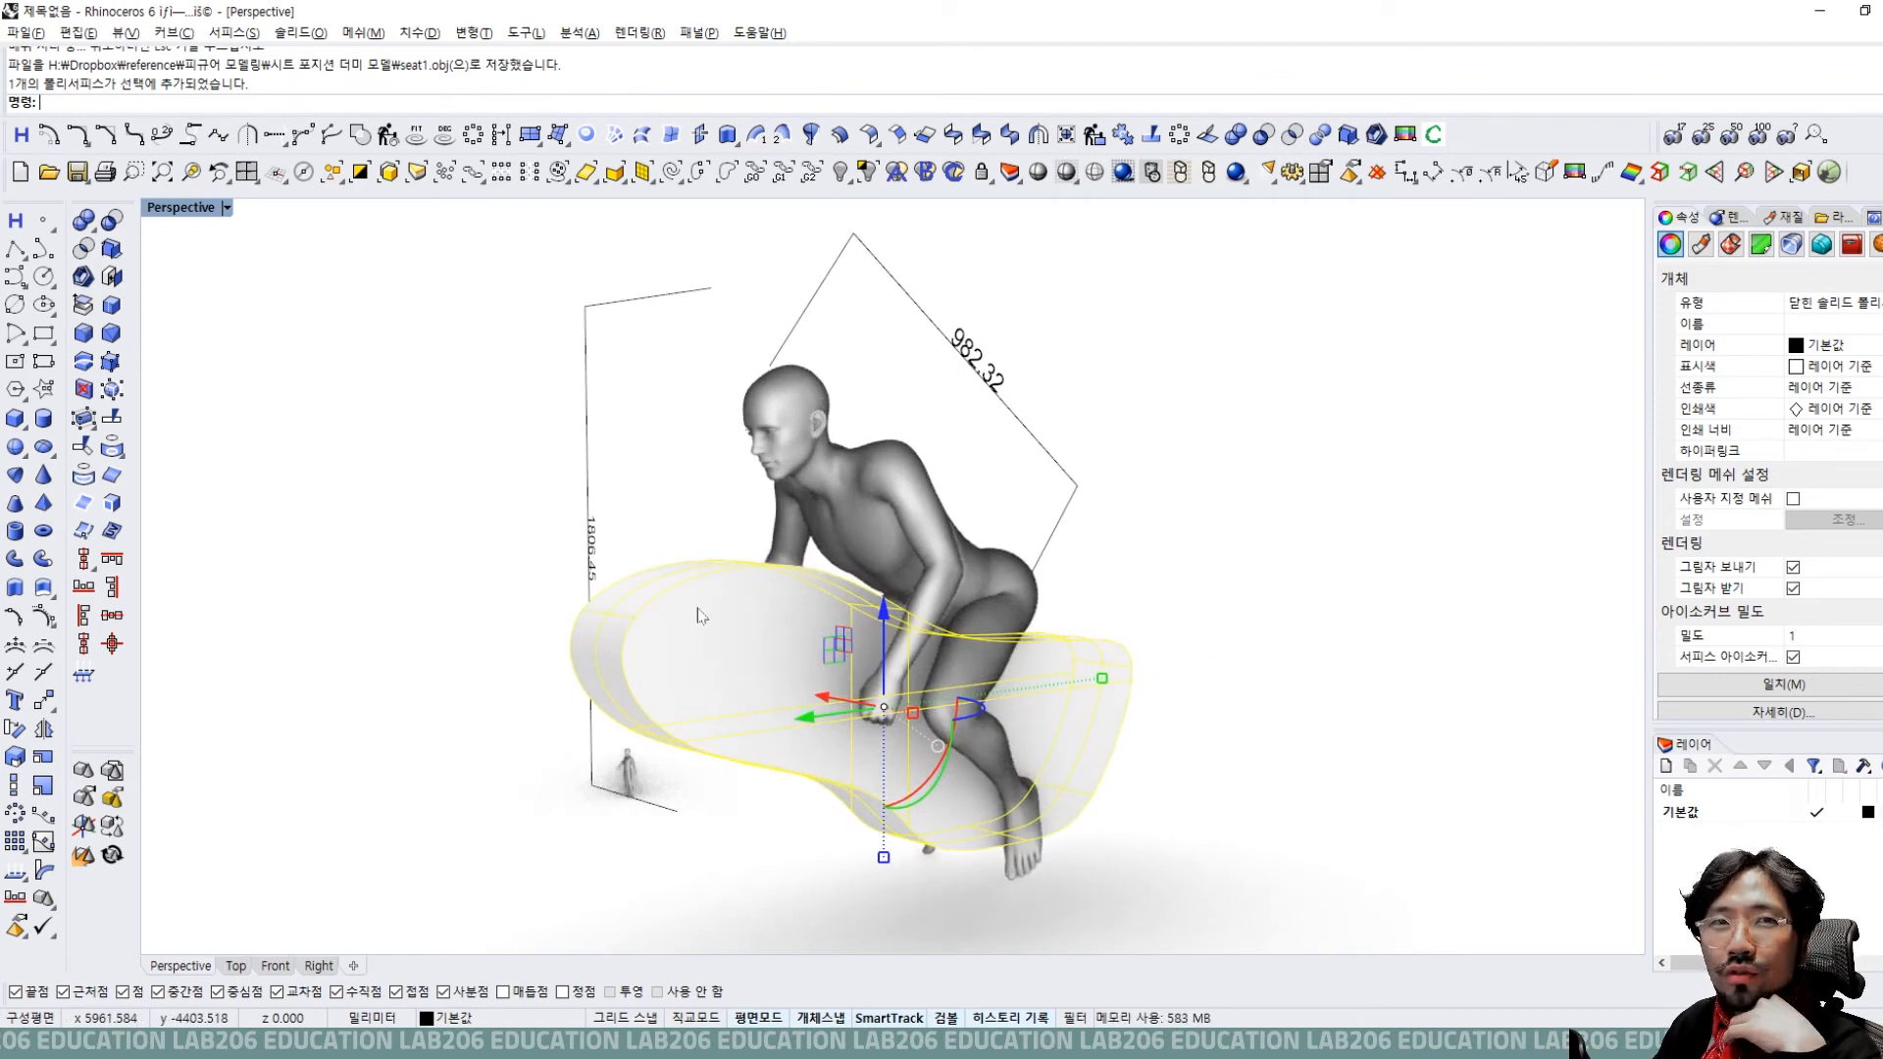
right_click_drag(1096, 667, 741, 513)
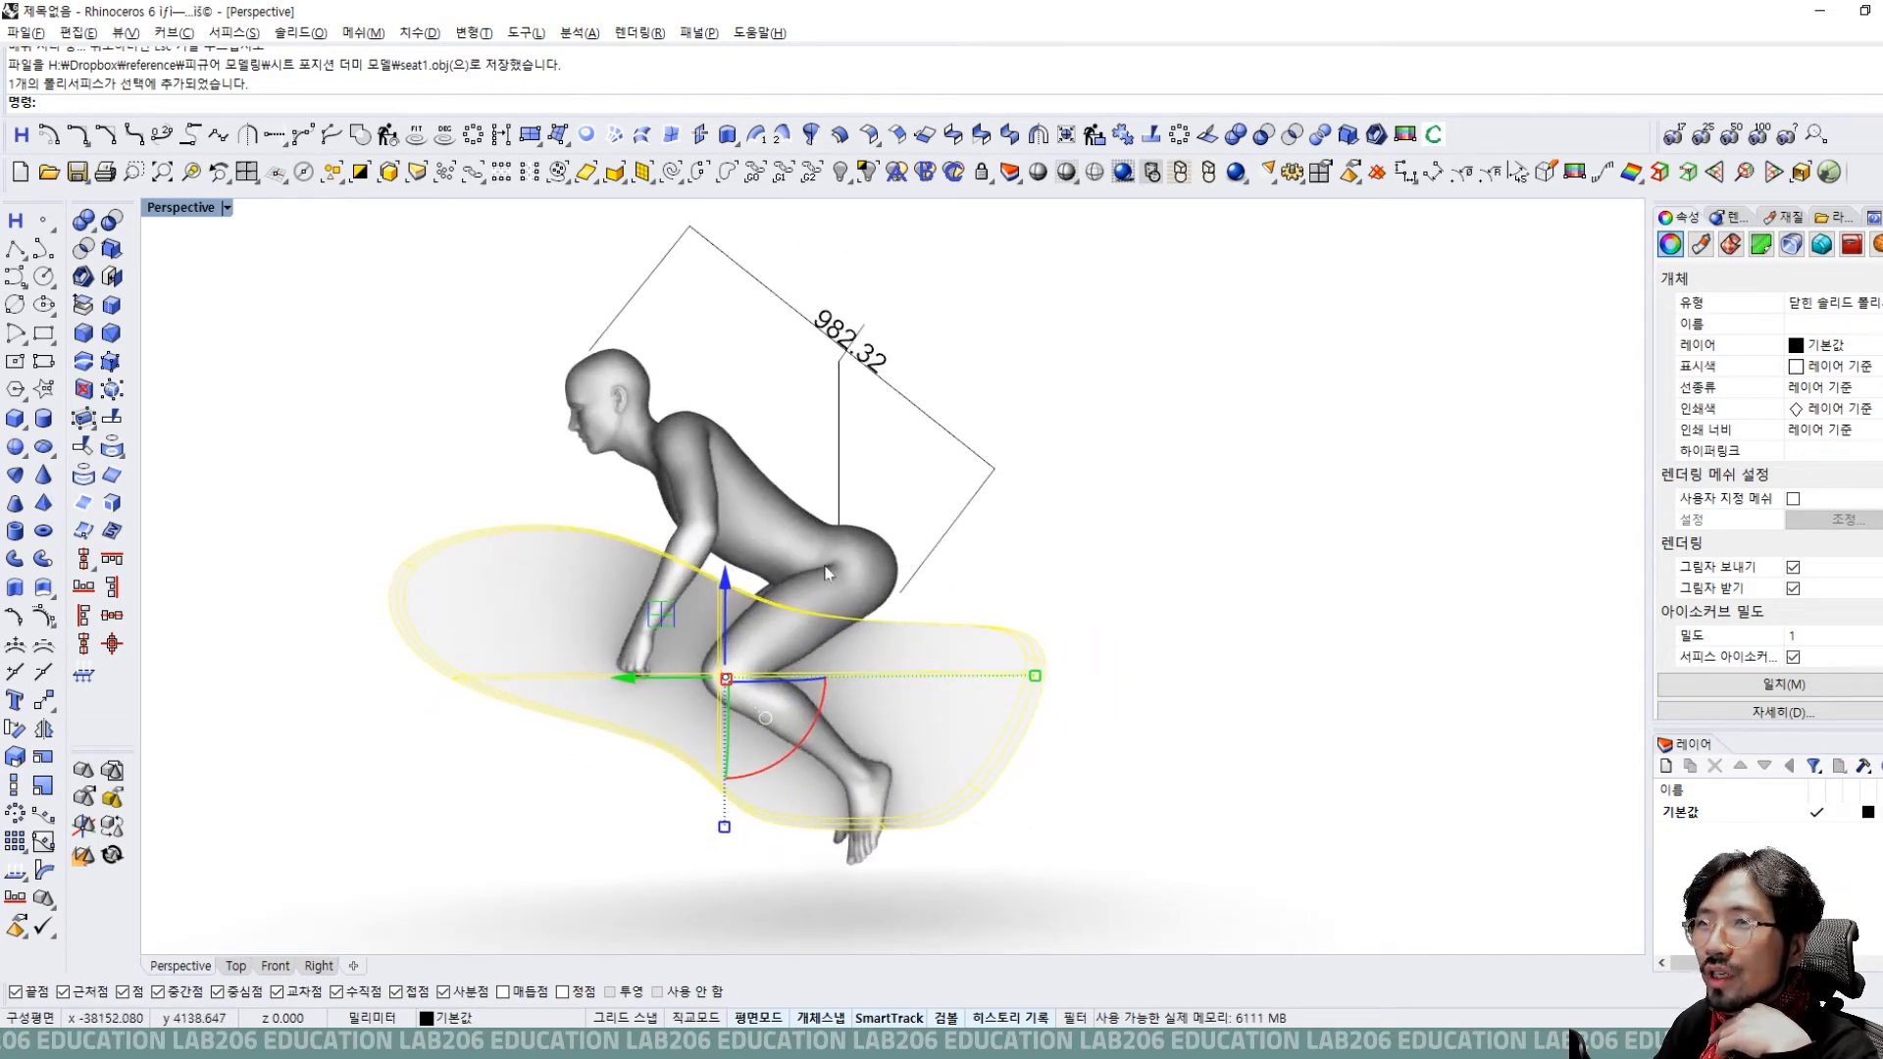
right_click_drag(1082, 547, 1205, 559)
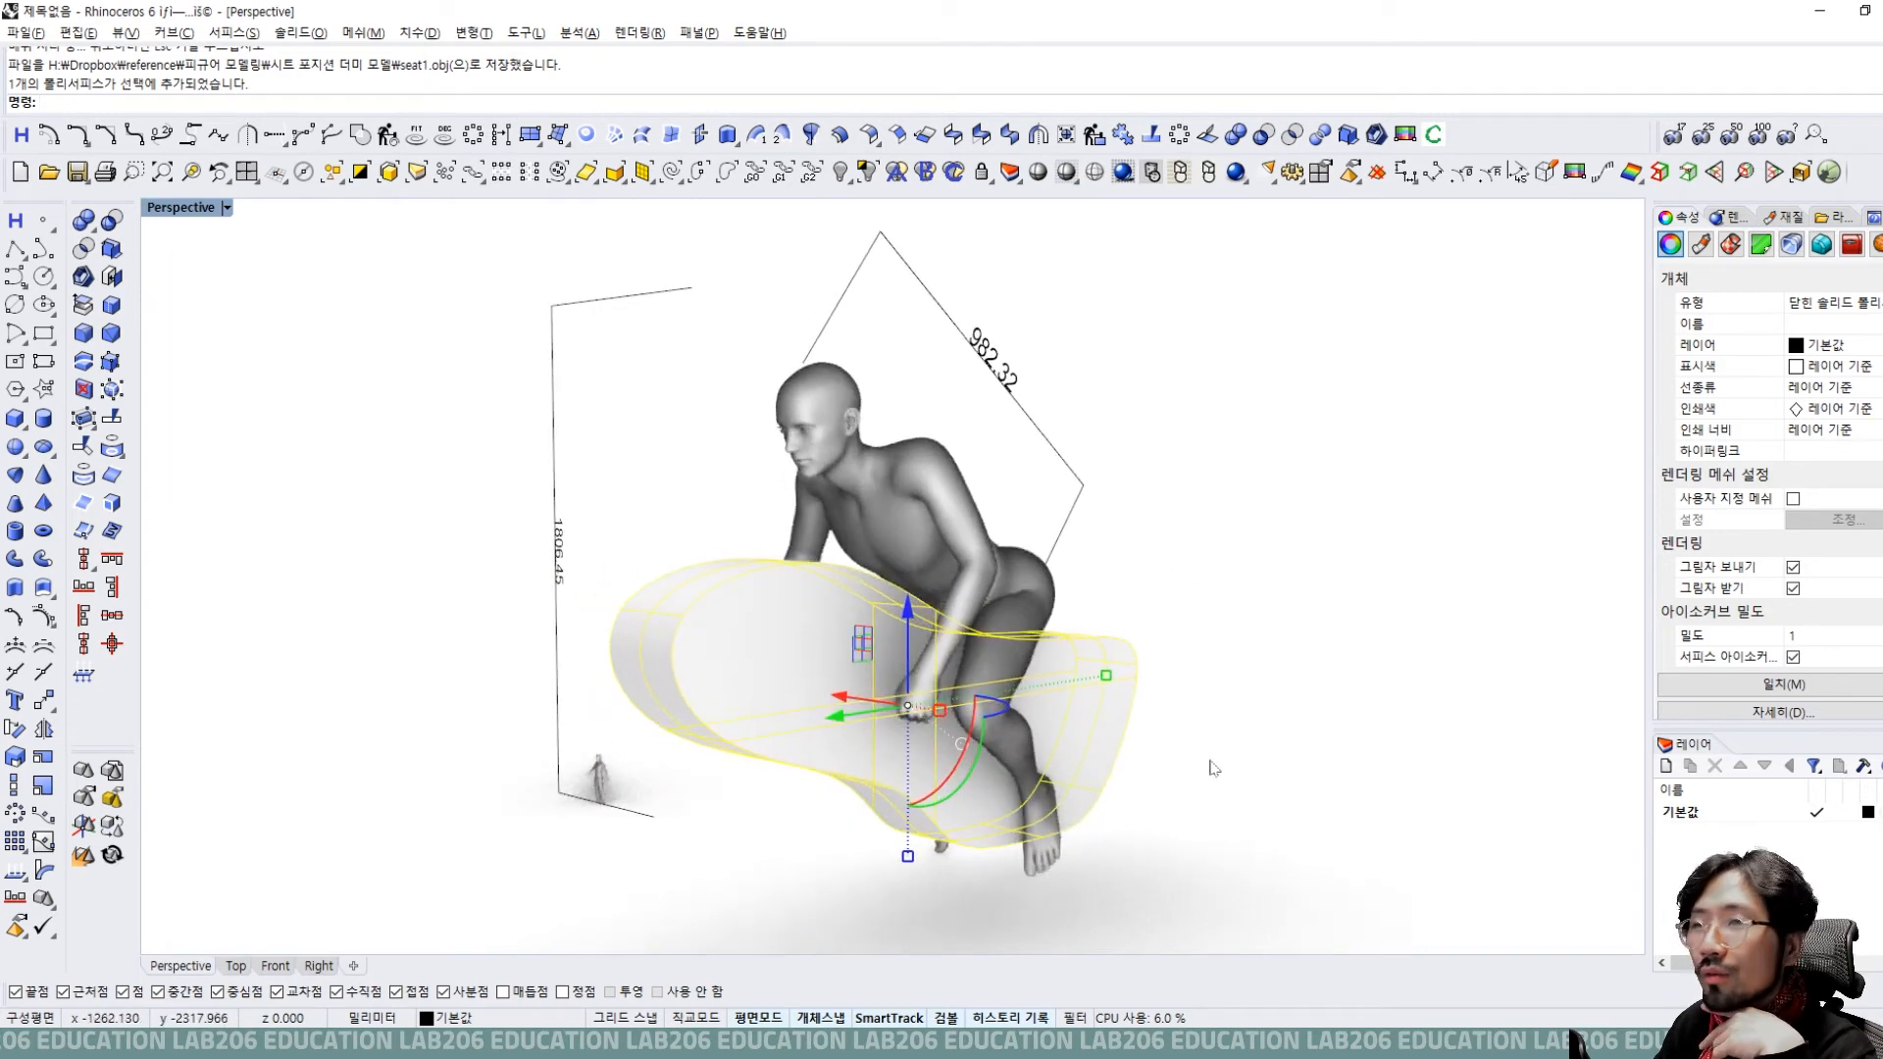
key("Escape")
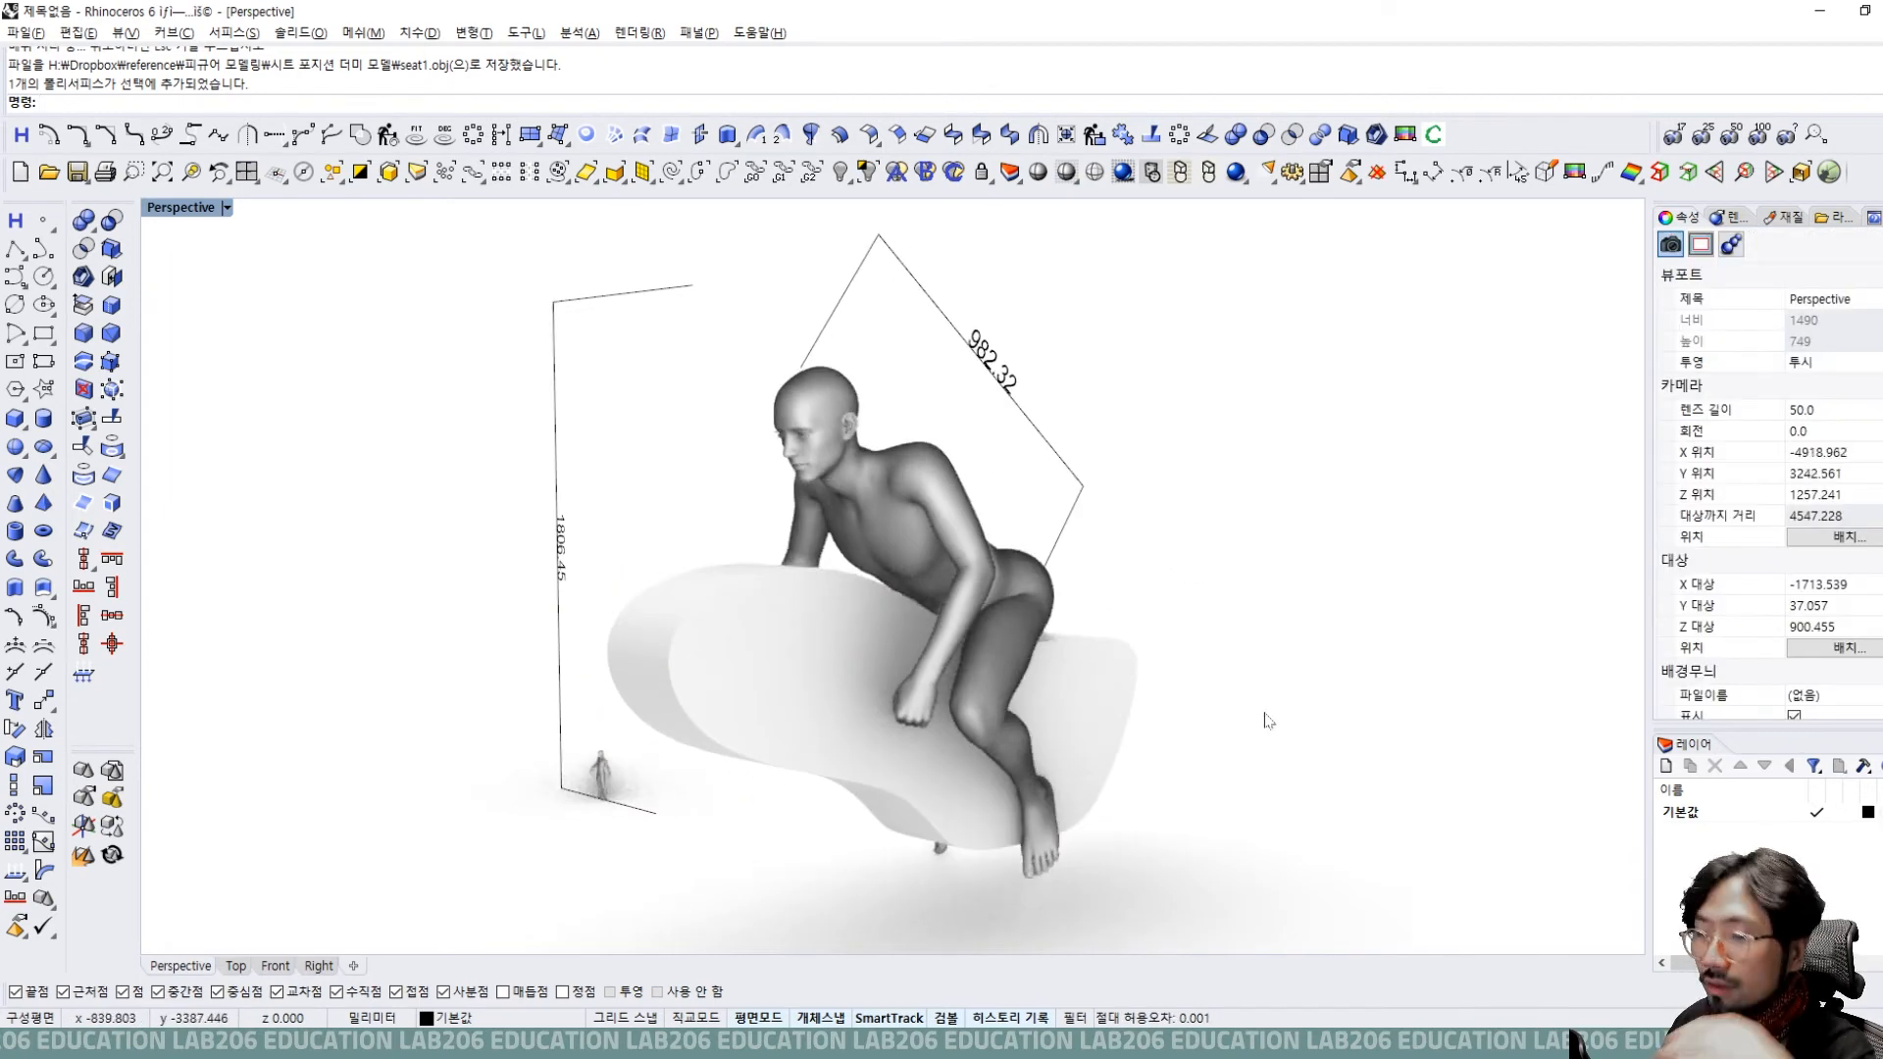
key("ctrl+alt+s")
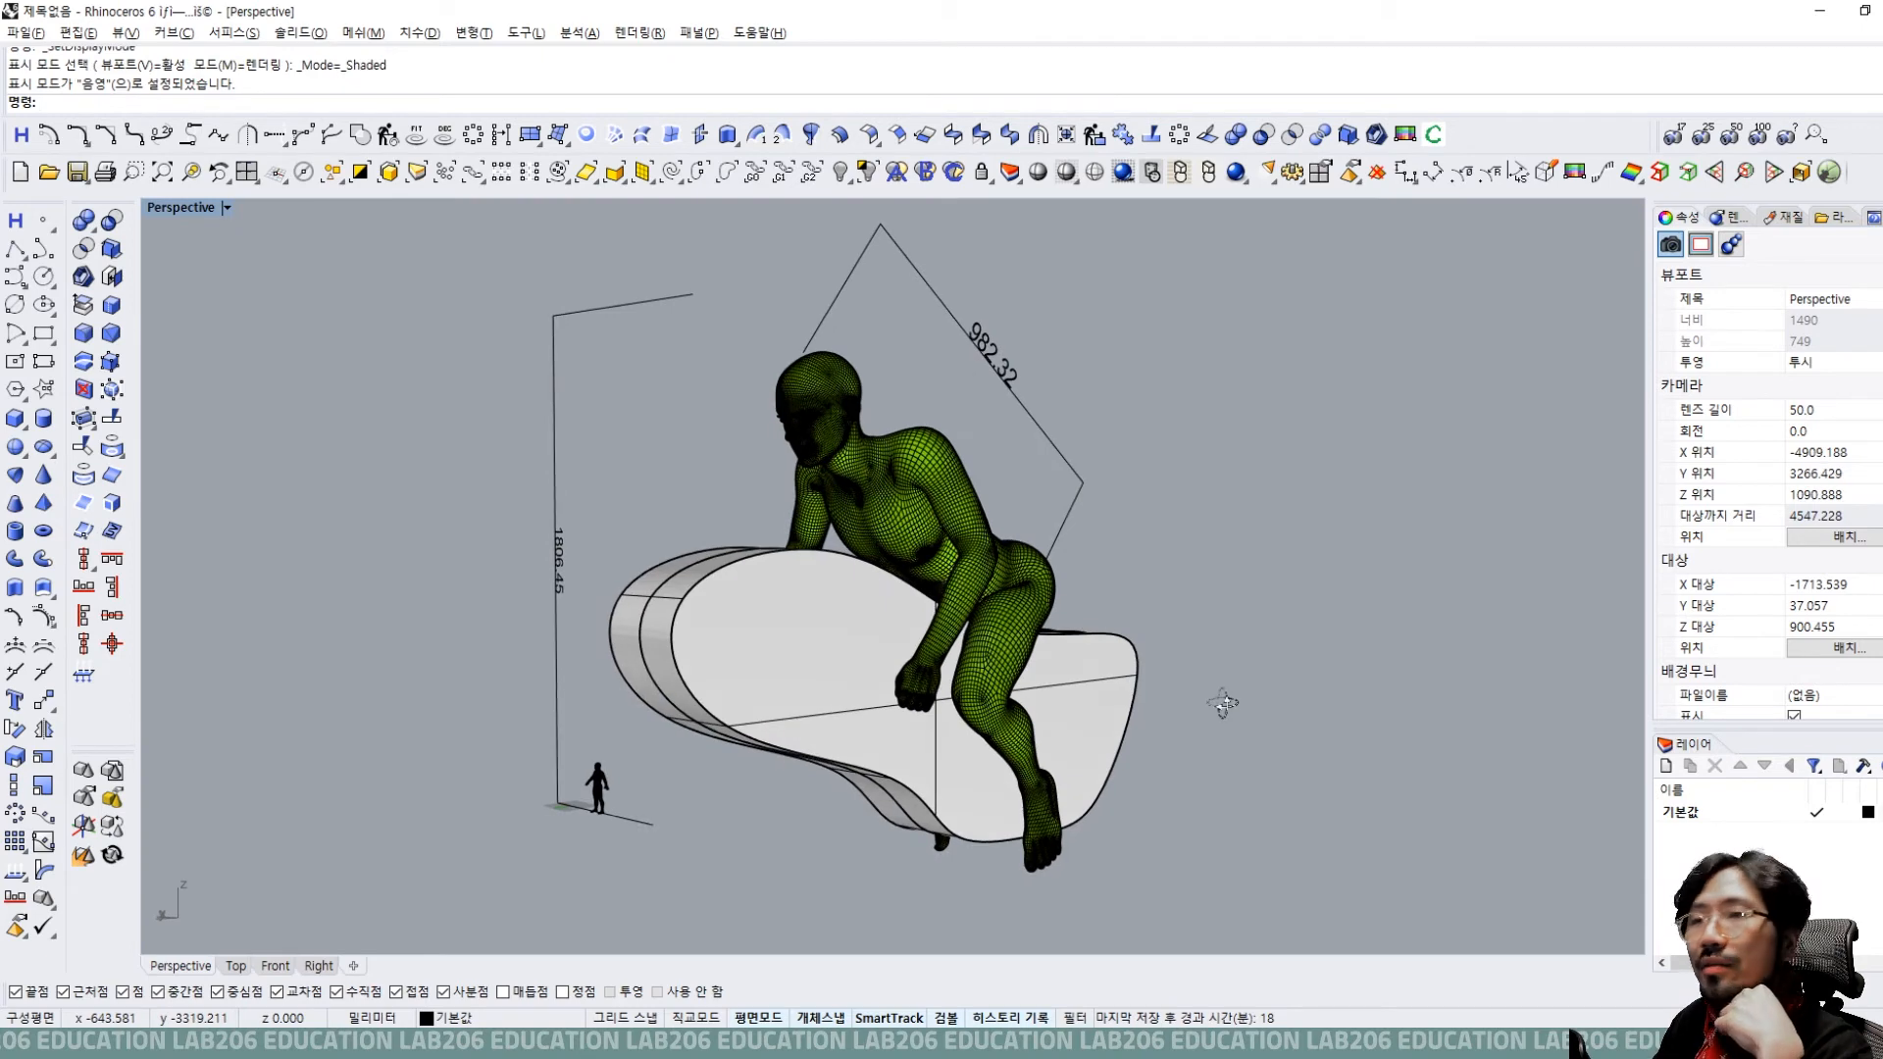
Export only the seat body as seat2.obj in OBJ format, saved as polygon mesh with the default mesh density.
left_click(841, 691)
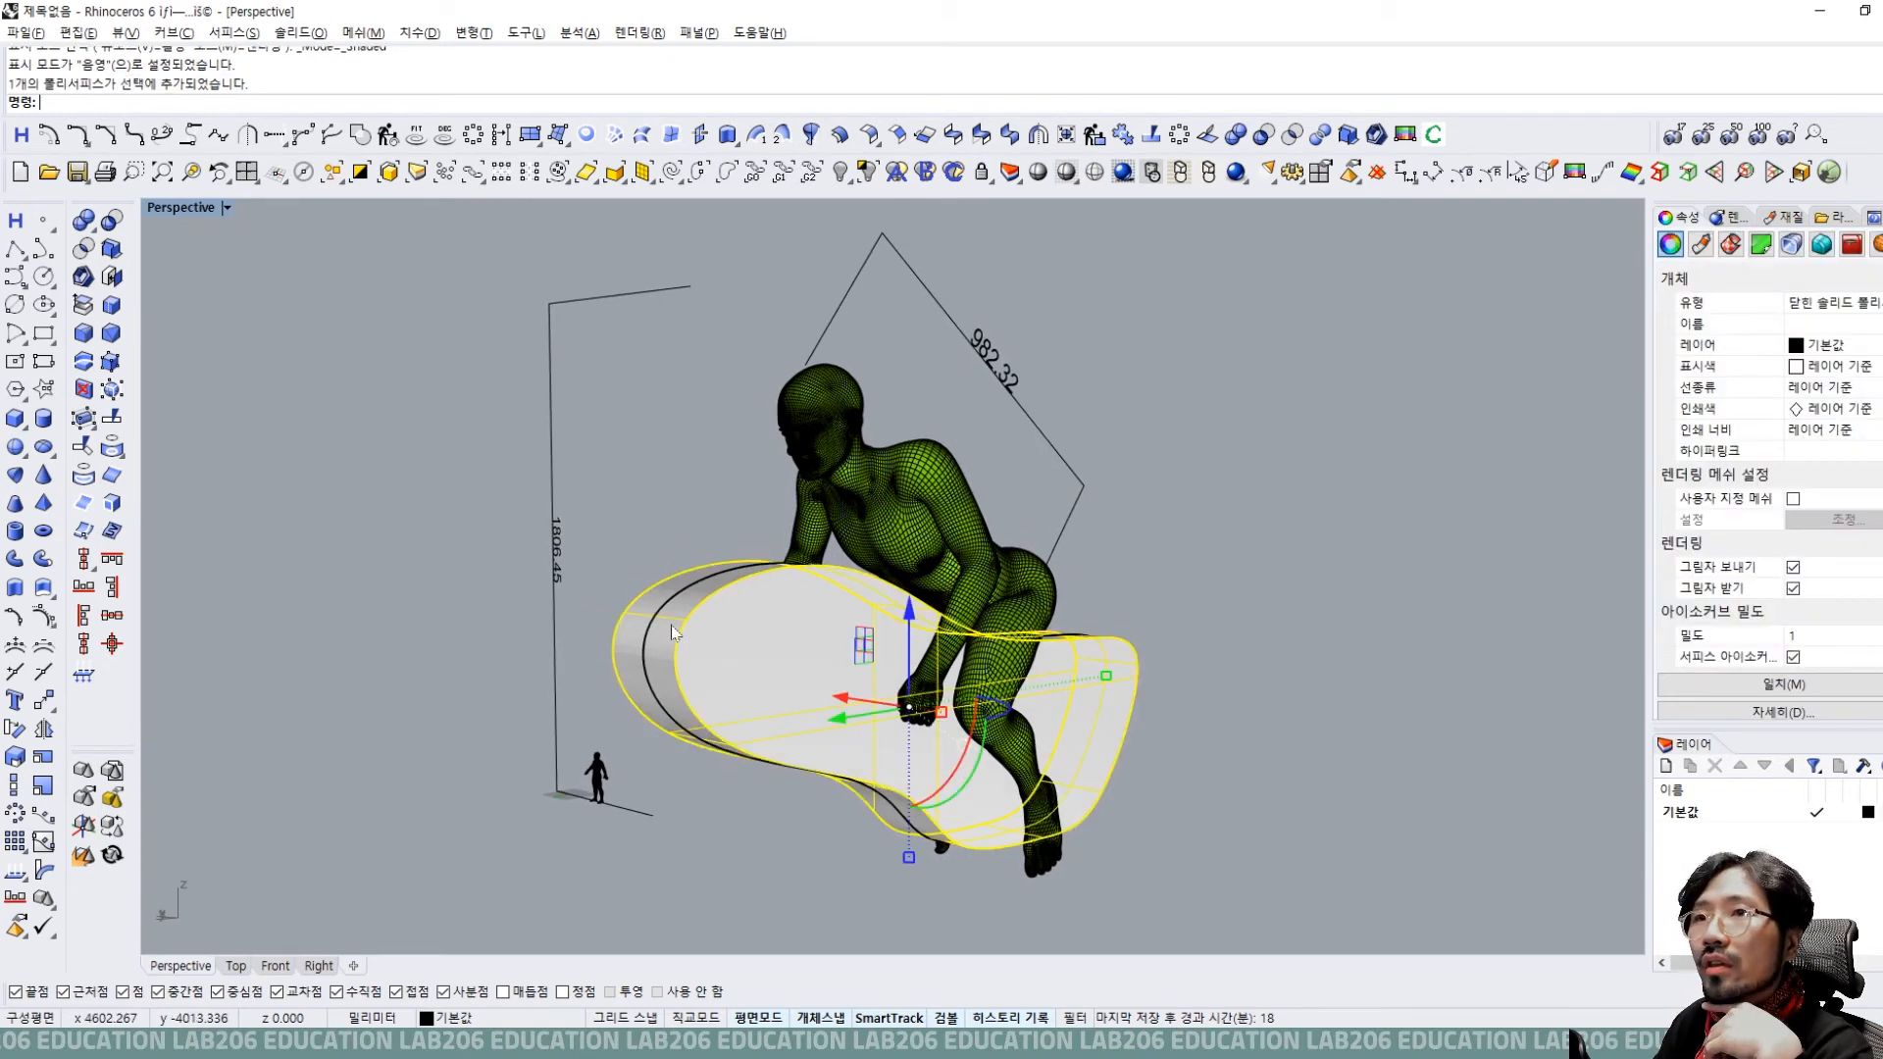
left_click(24, 34)
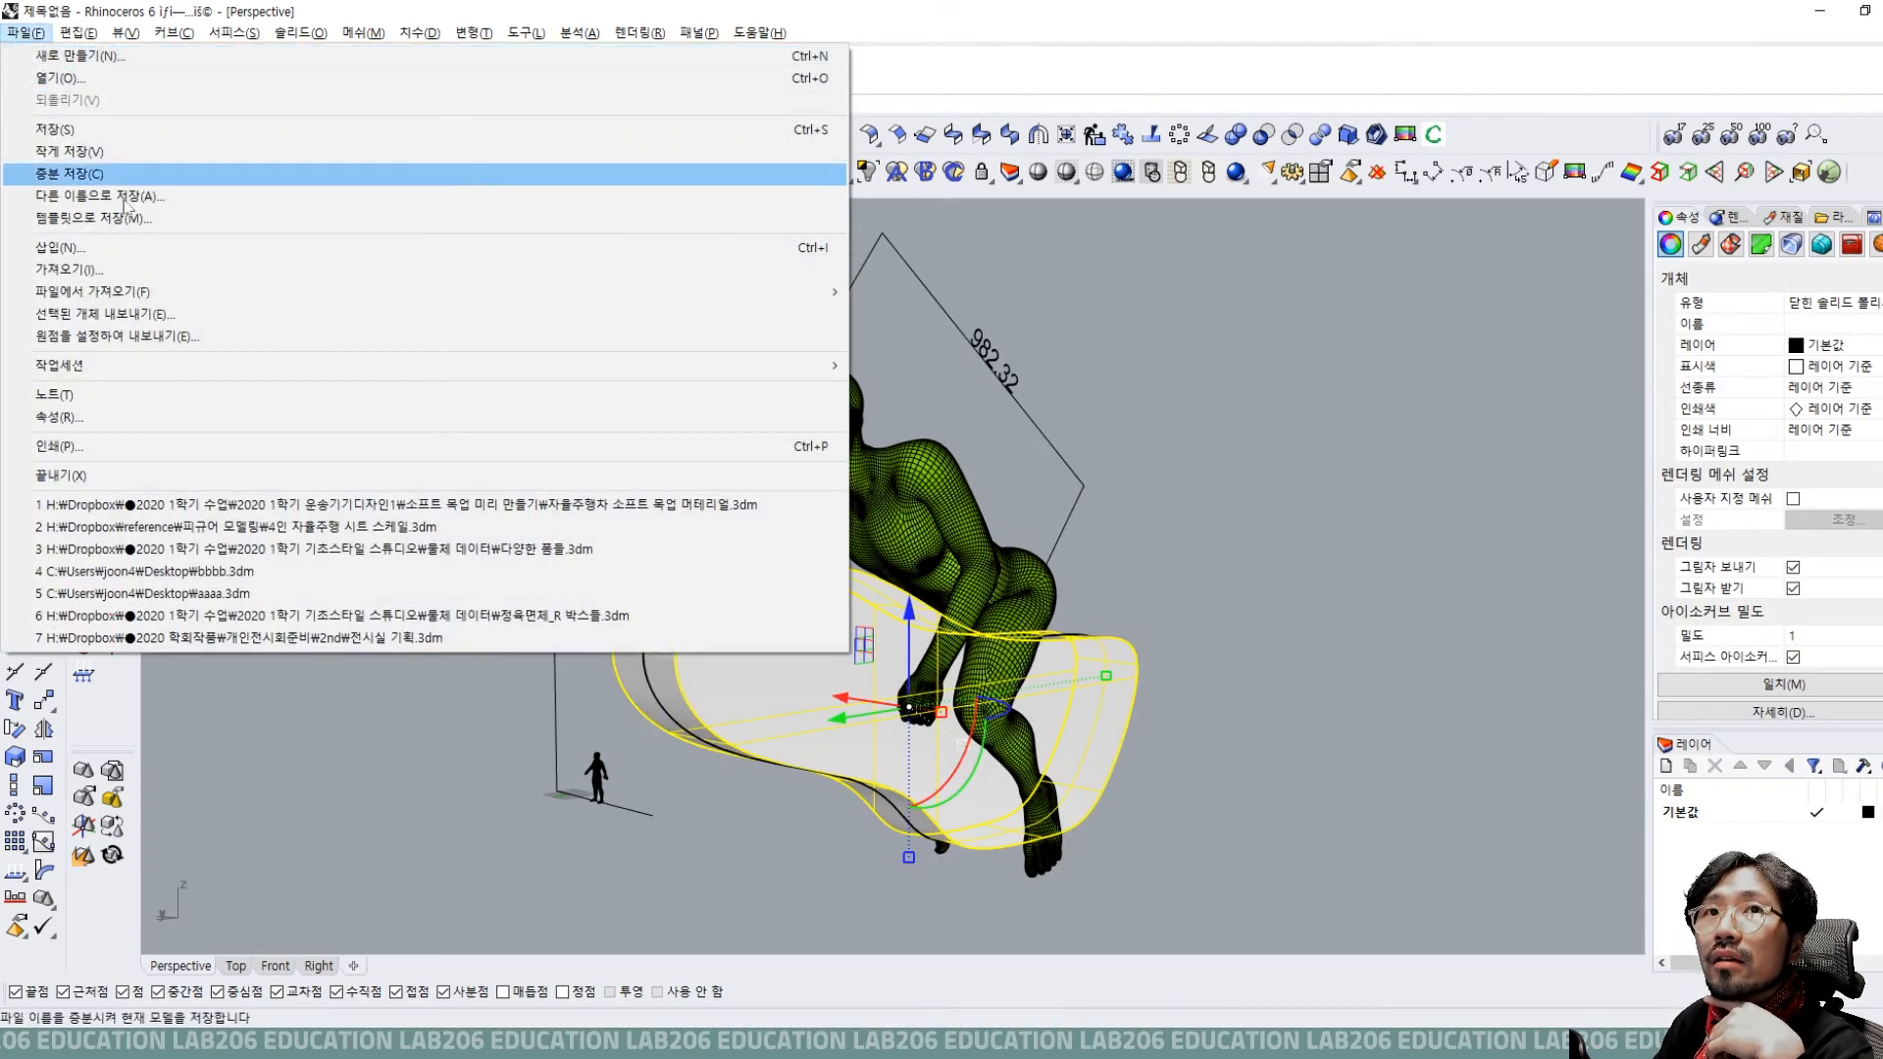
left_click(307, 316)
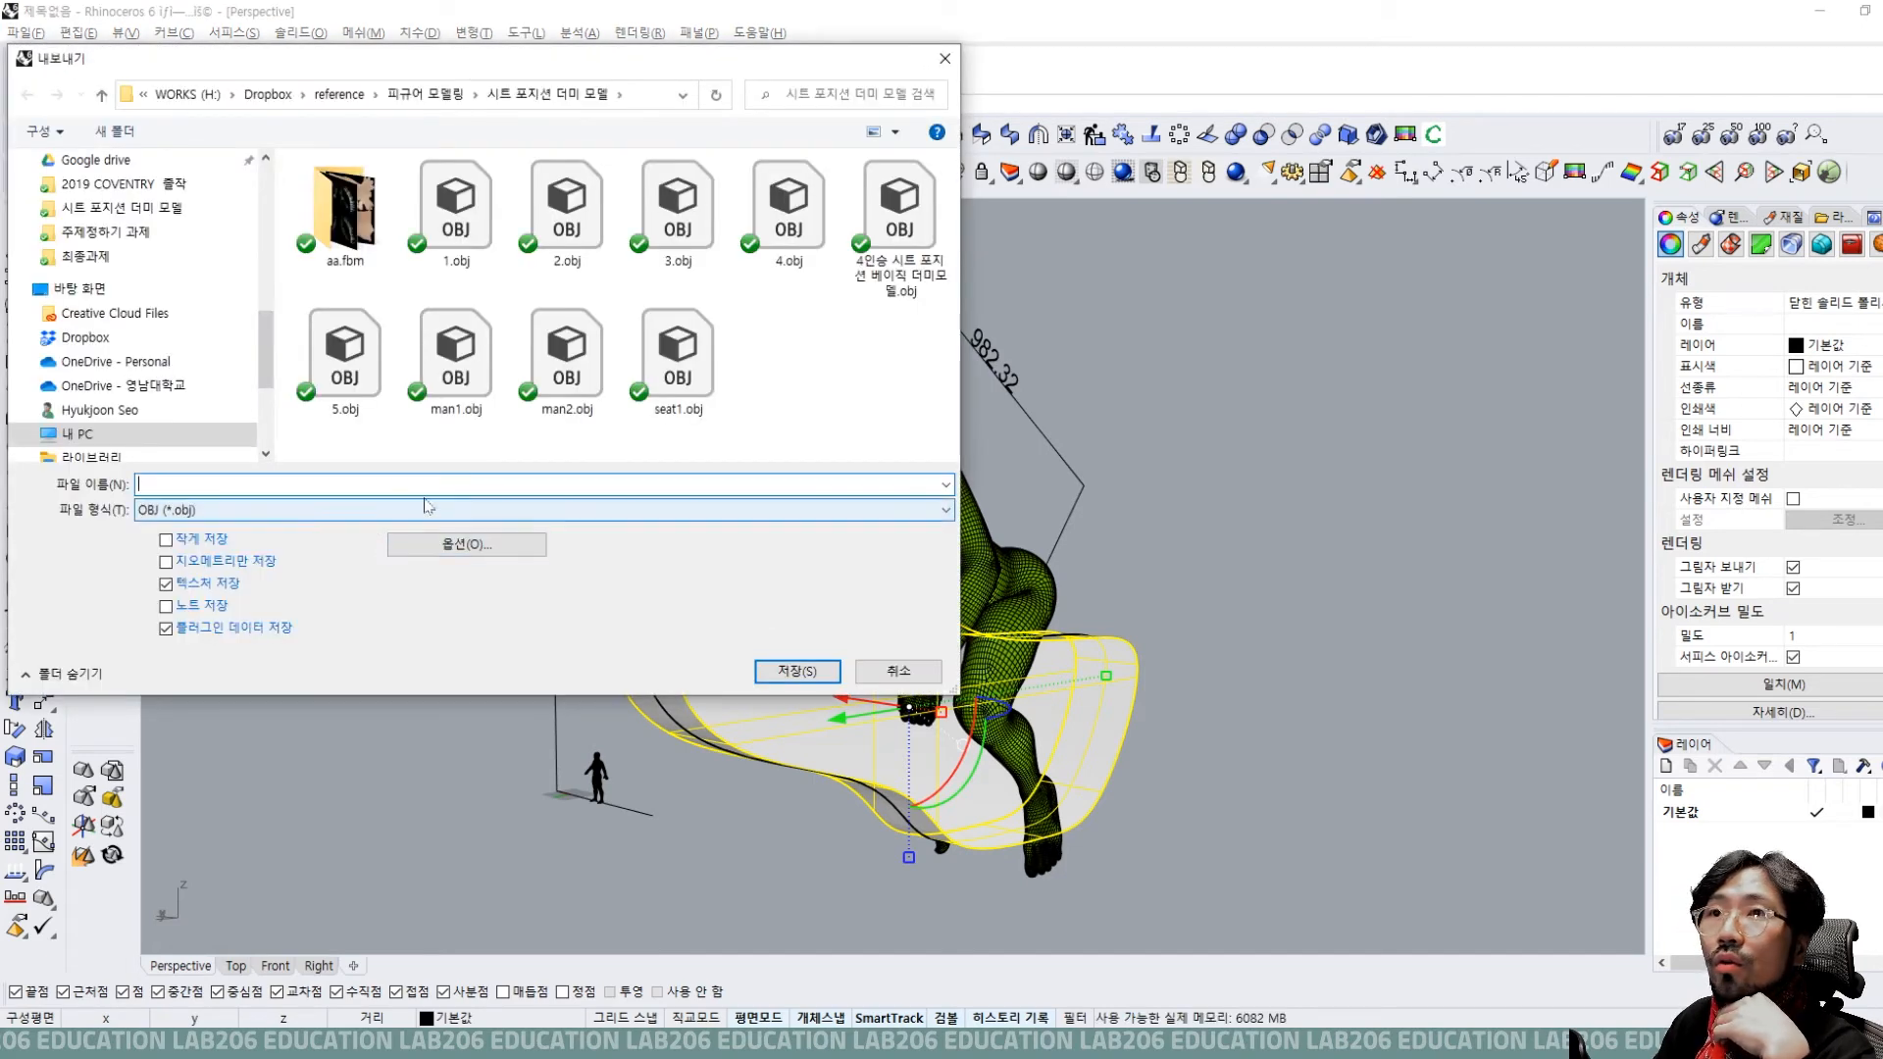
type("s")
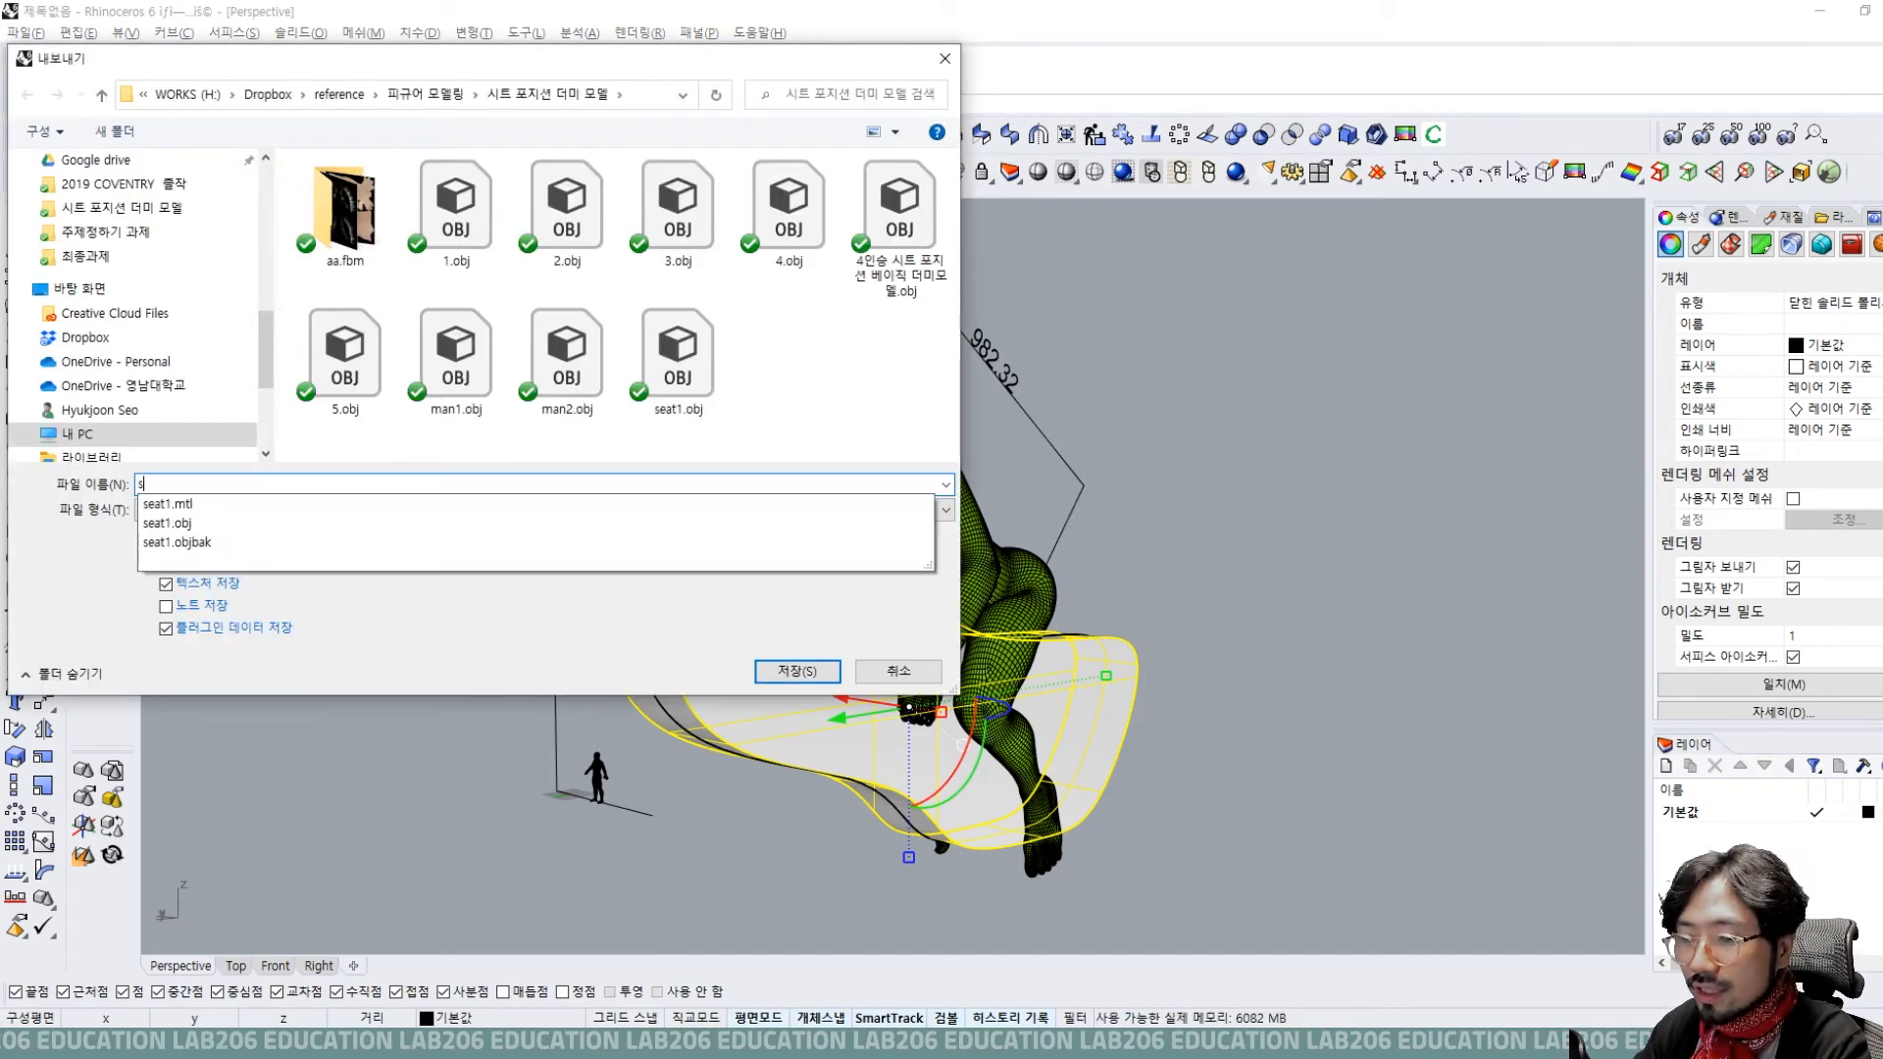
type("eat2")
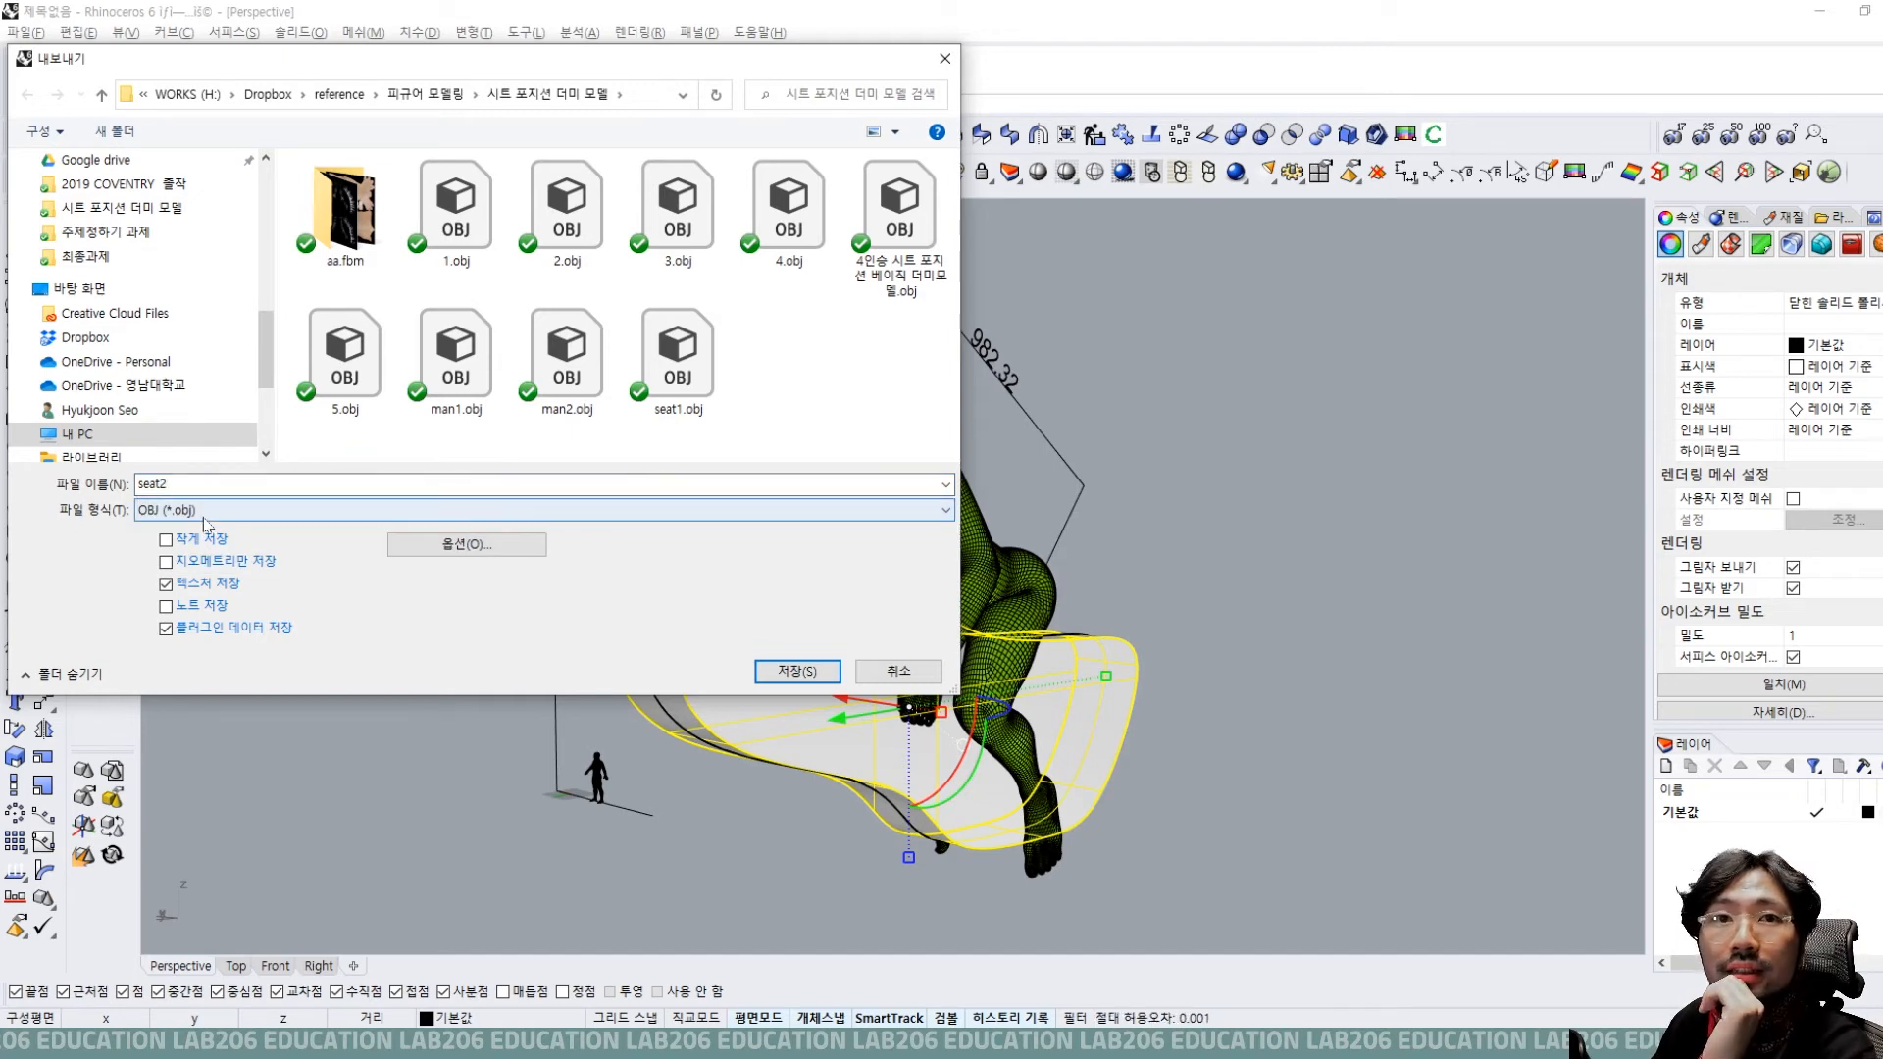
left_click(779, 670)
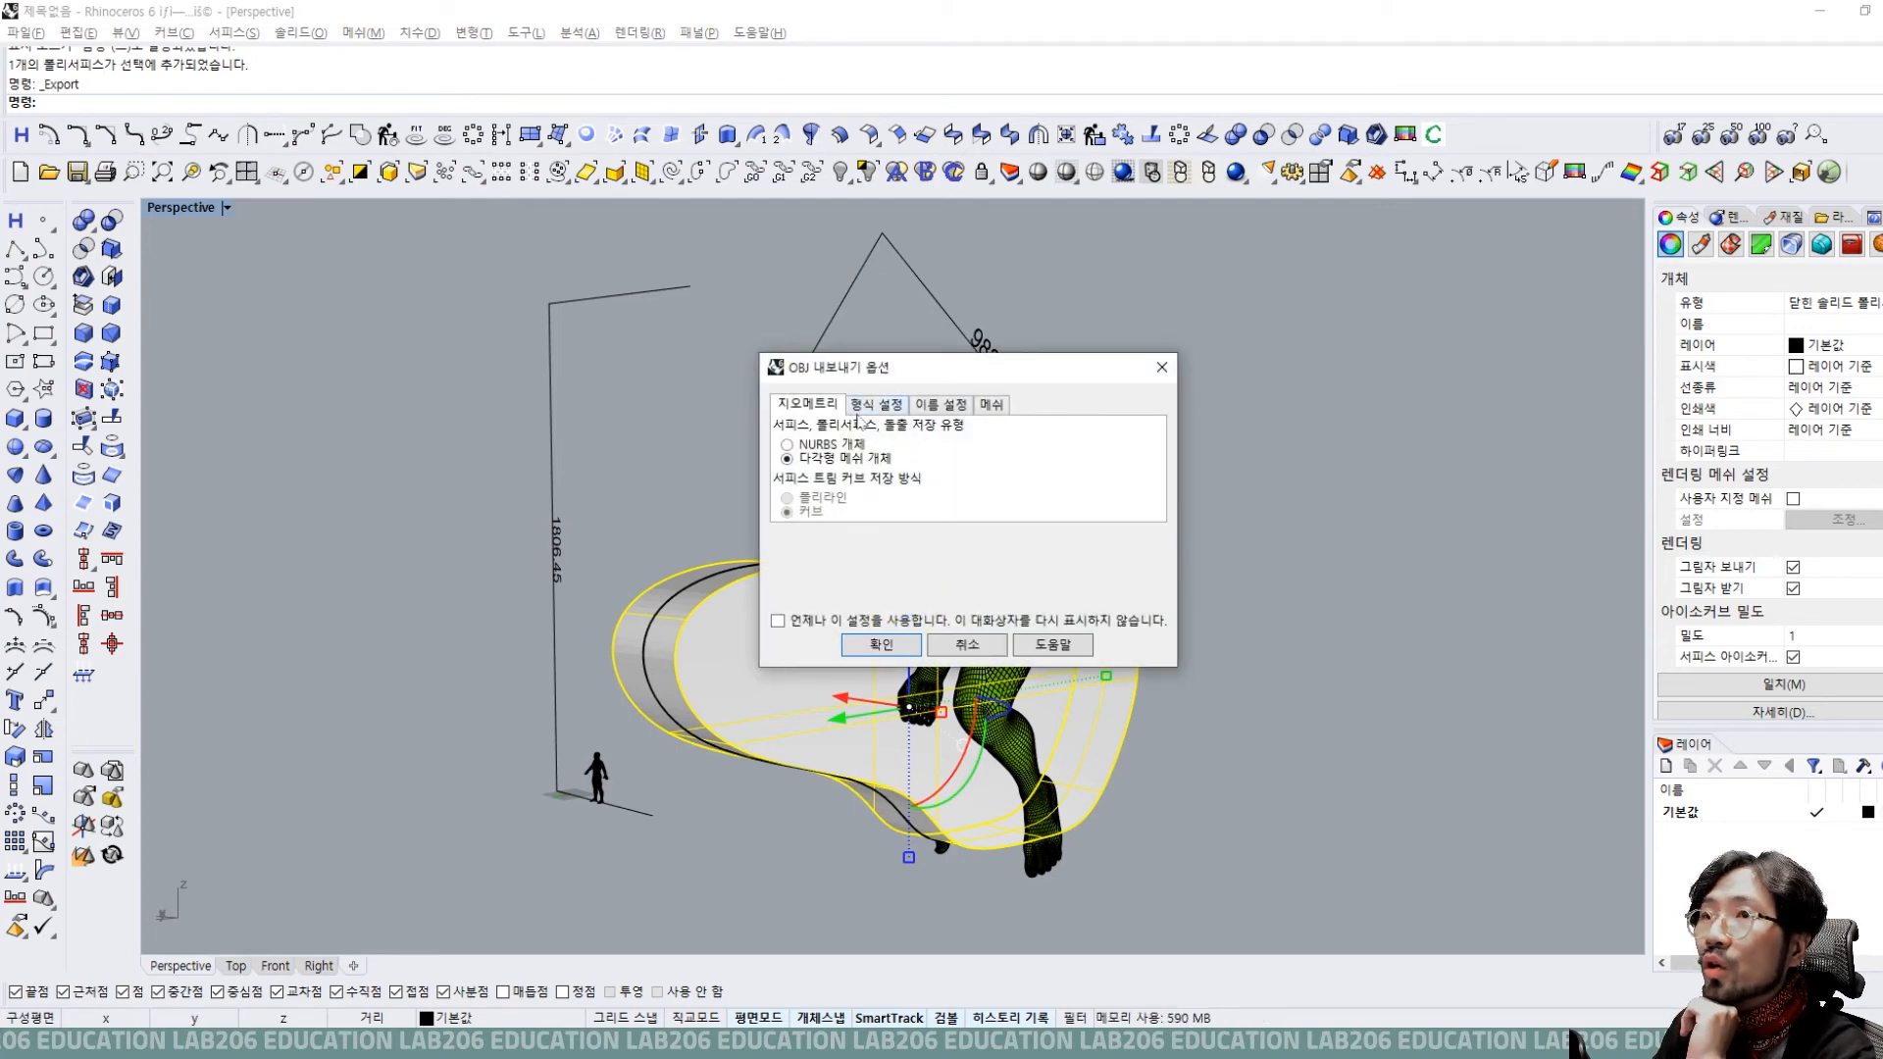
left_click(893, 647)
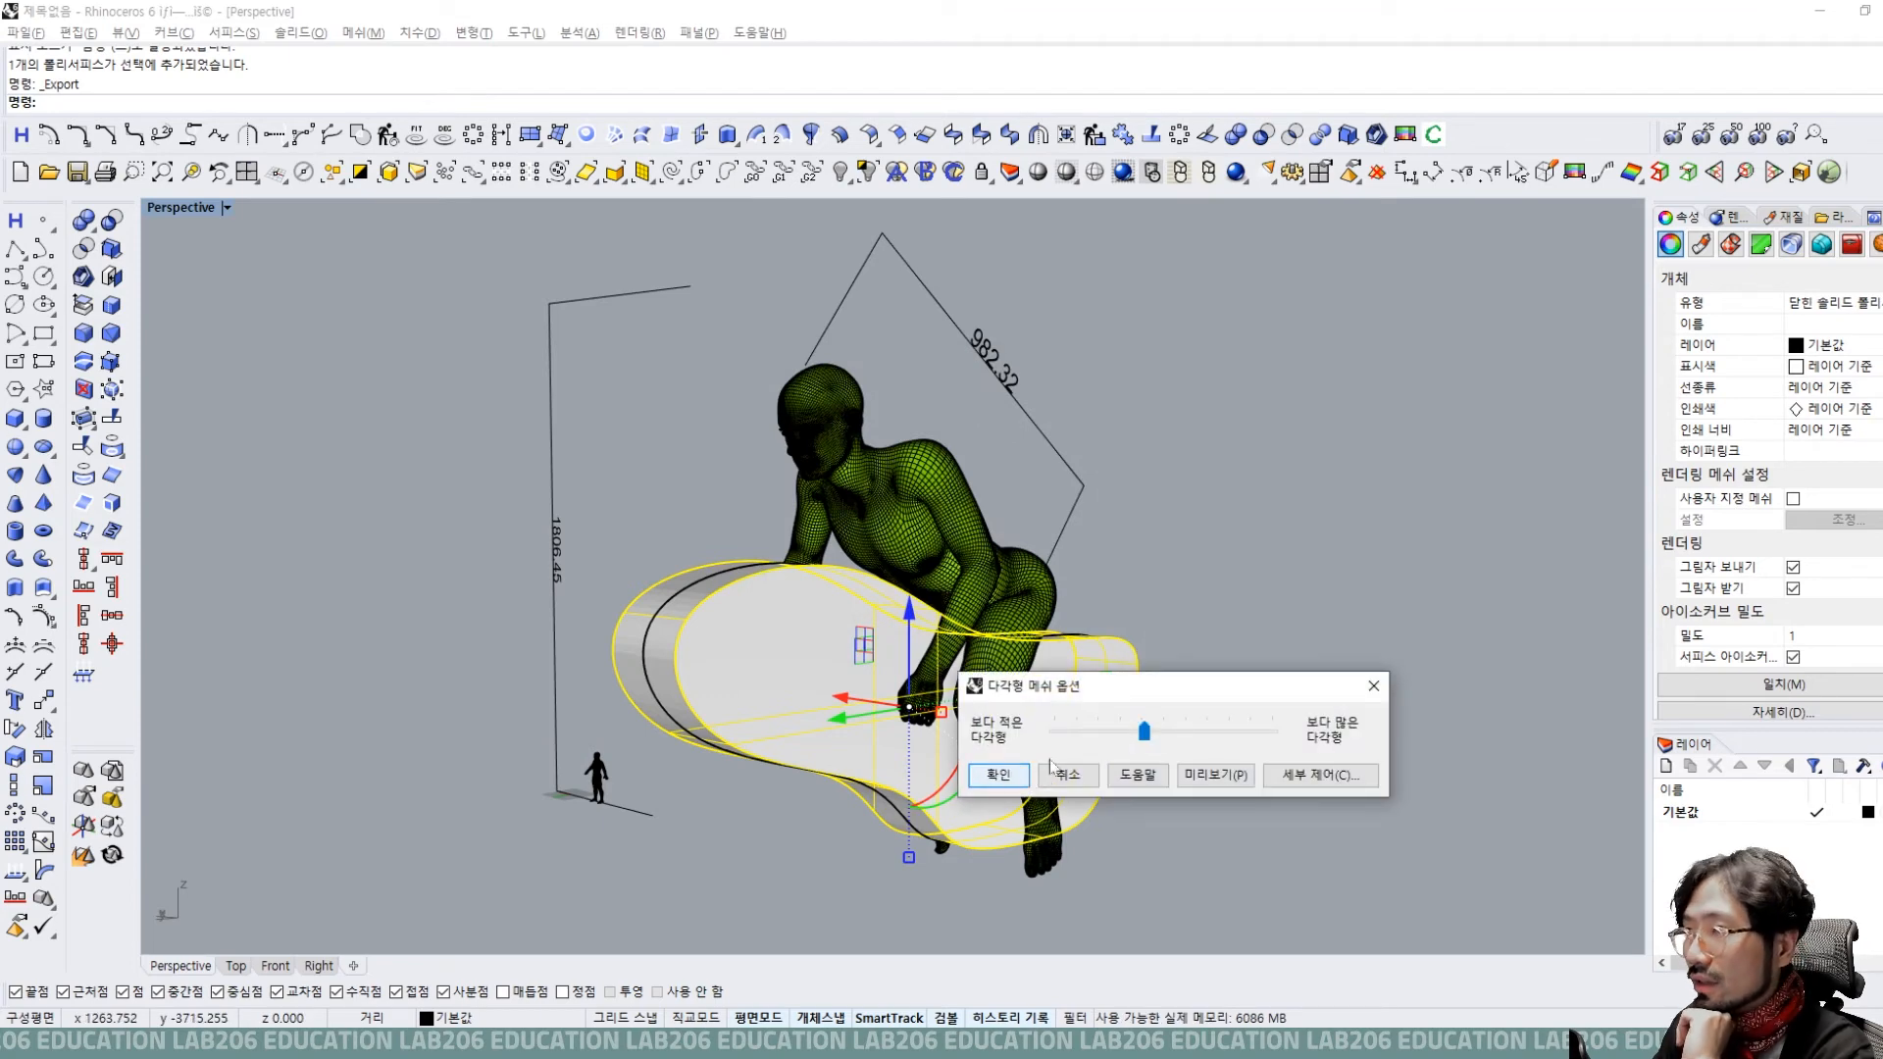
left_click(976, 775)
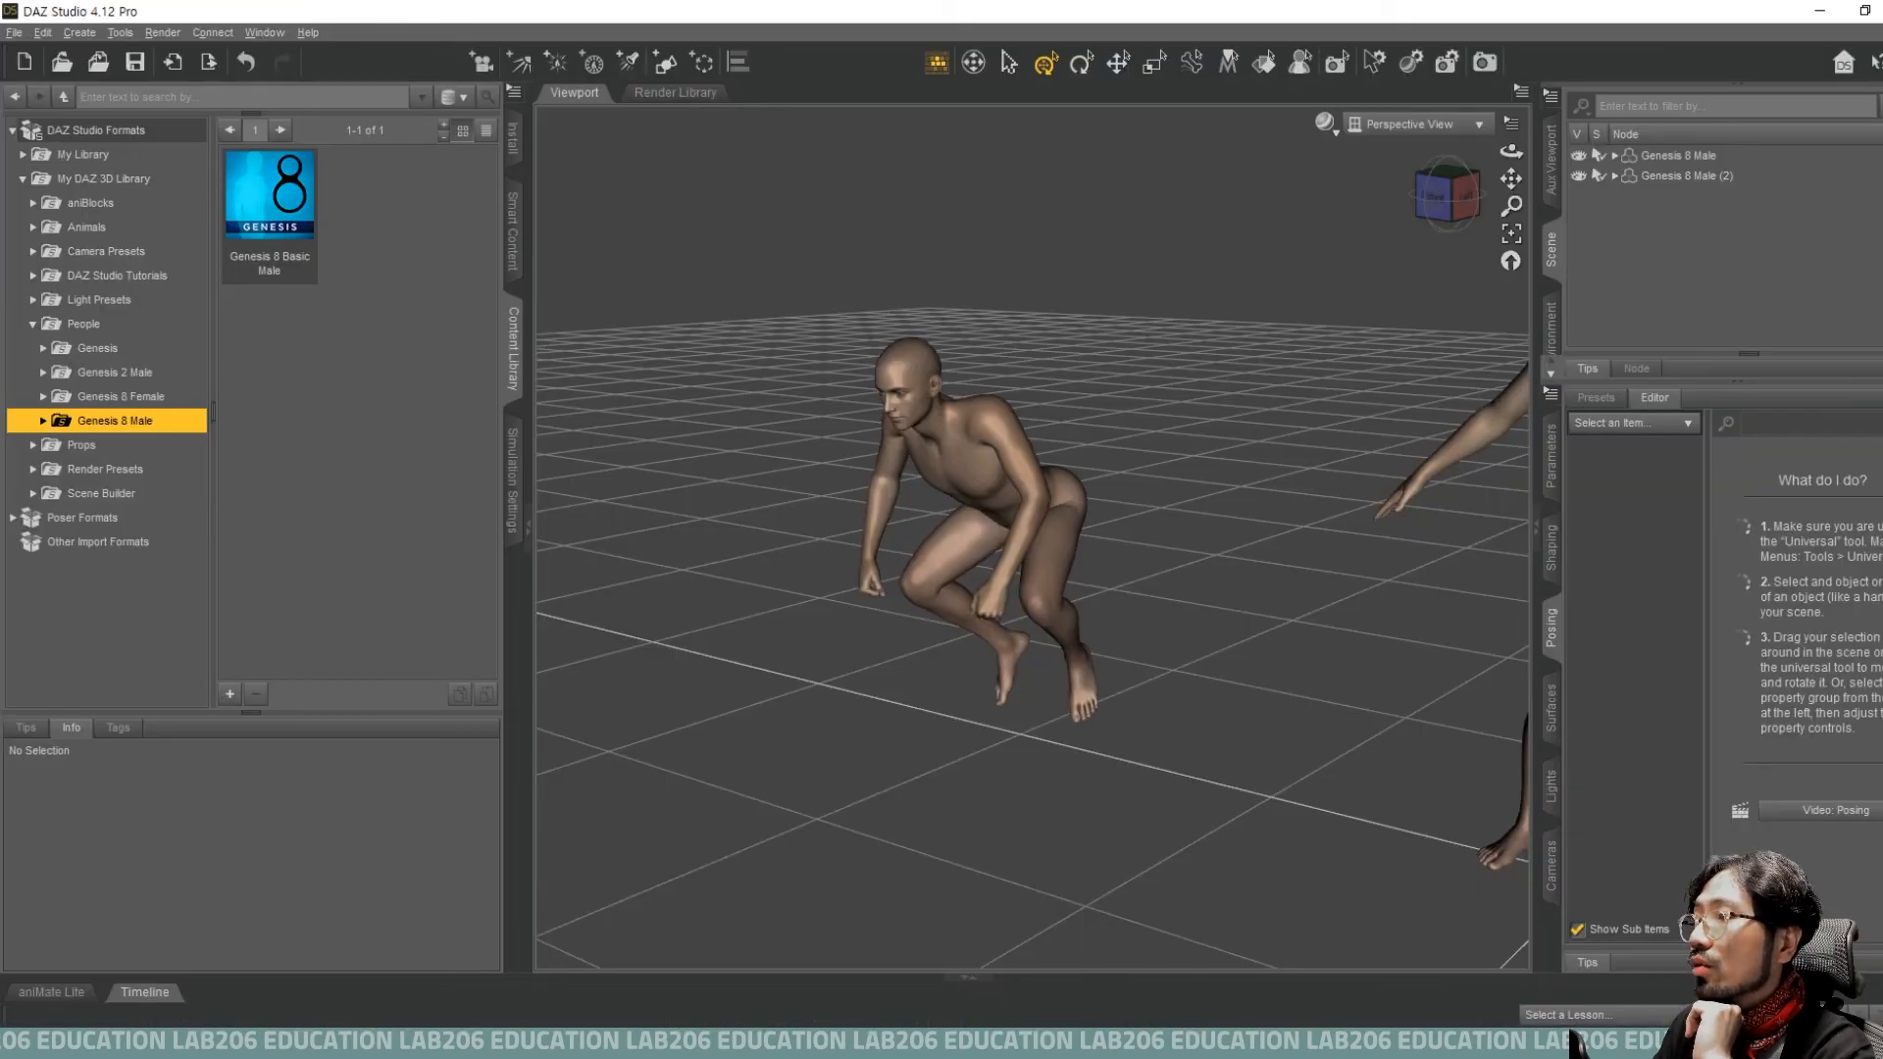
Switch to DAZ Studio and import seat2.obj at 10% scale with X lateral, Z vertical and Y depth axes.
left_click(15, 33)
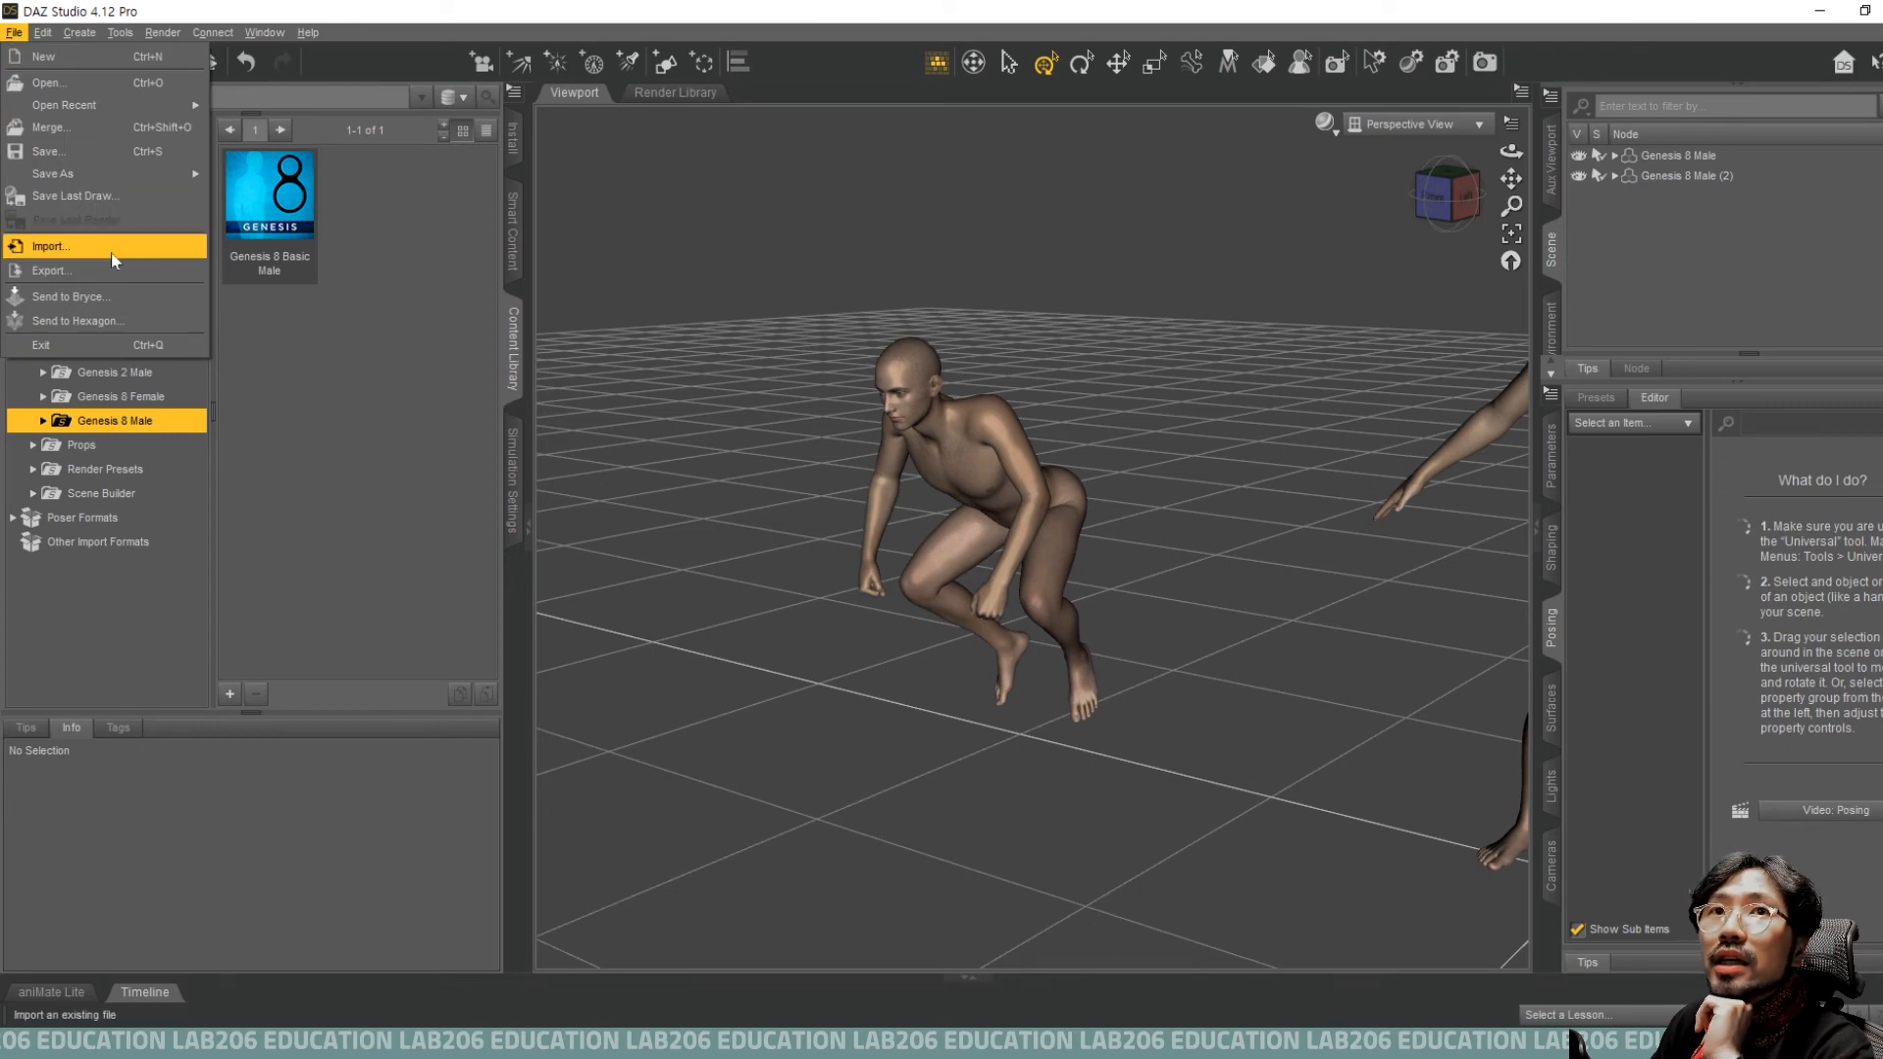
left_click(49, 246)
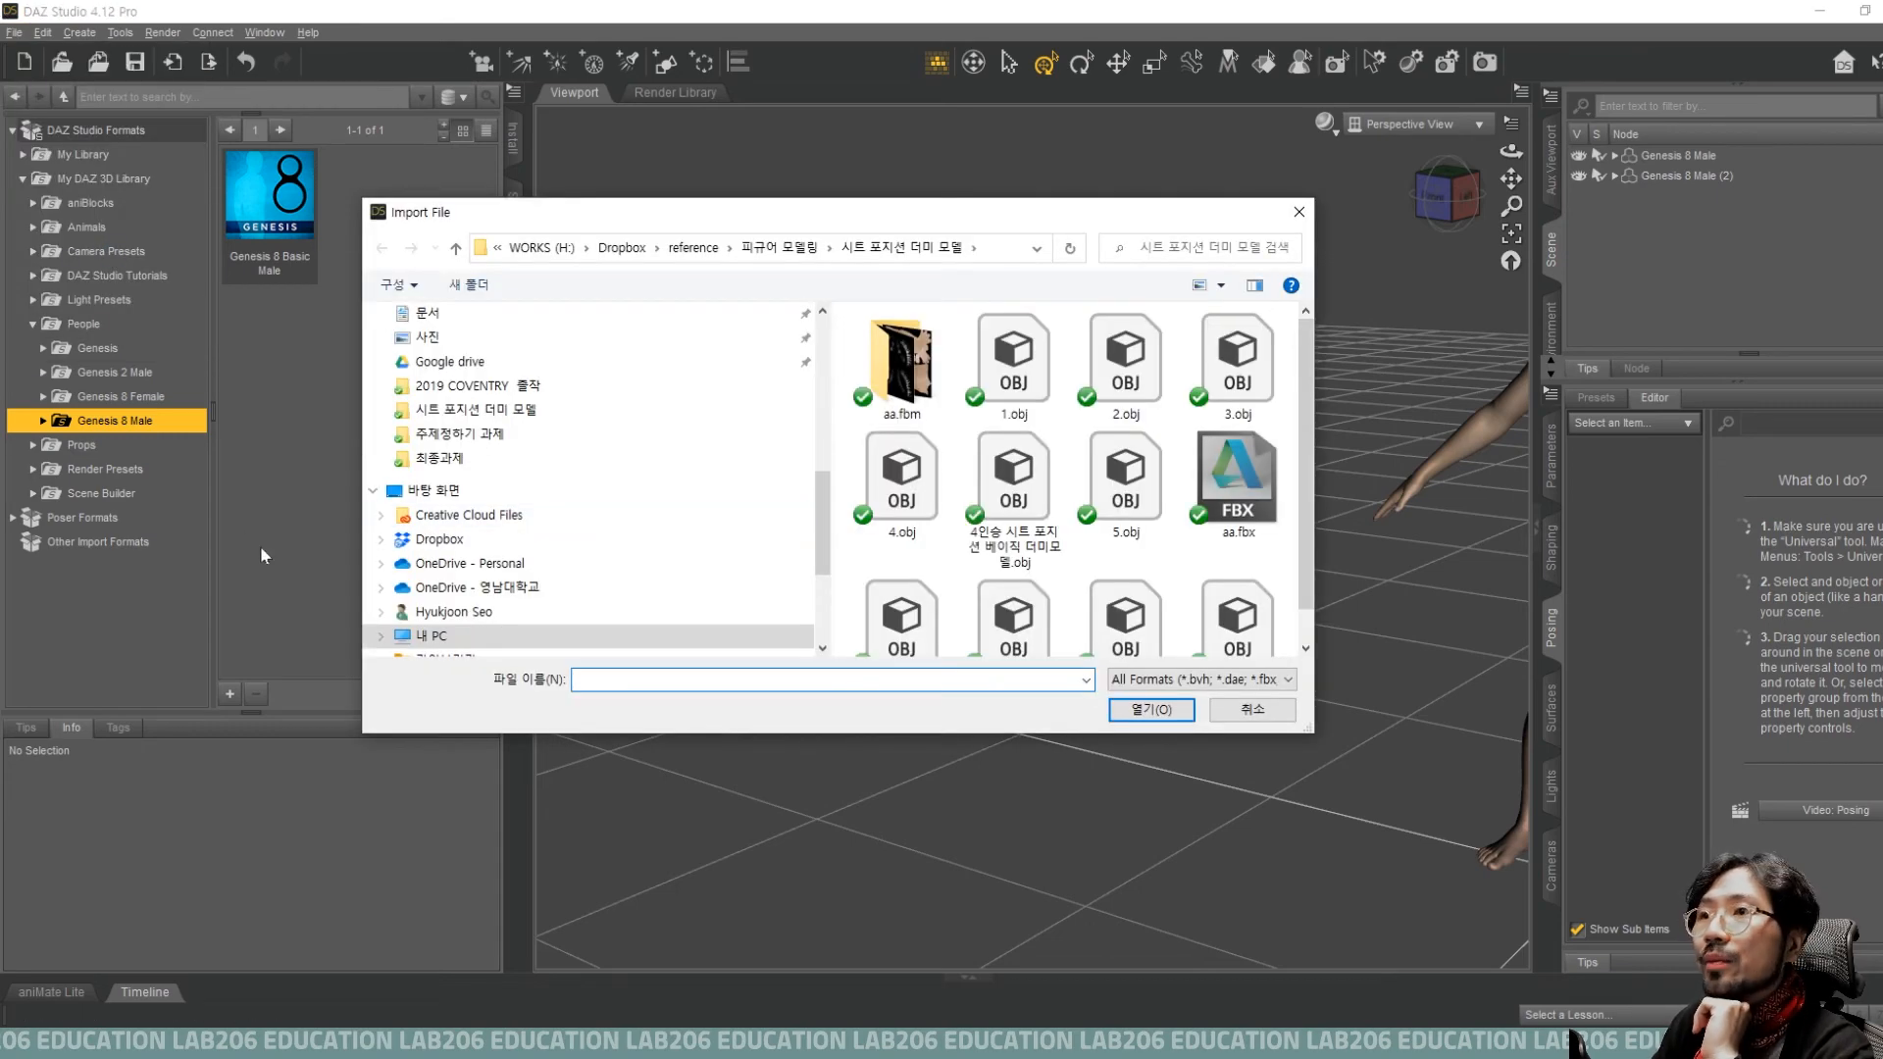
scroll(1126, 539, "down", 1)
left_click(1247, 604)
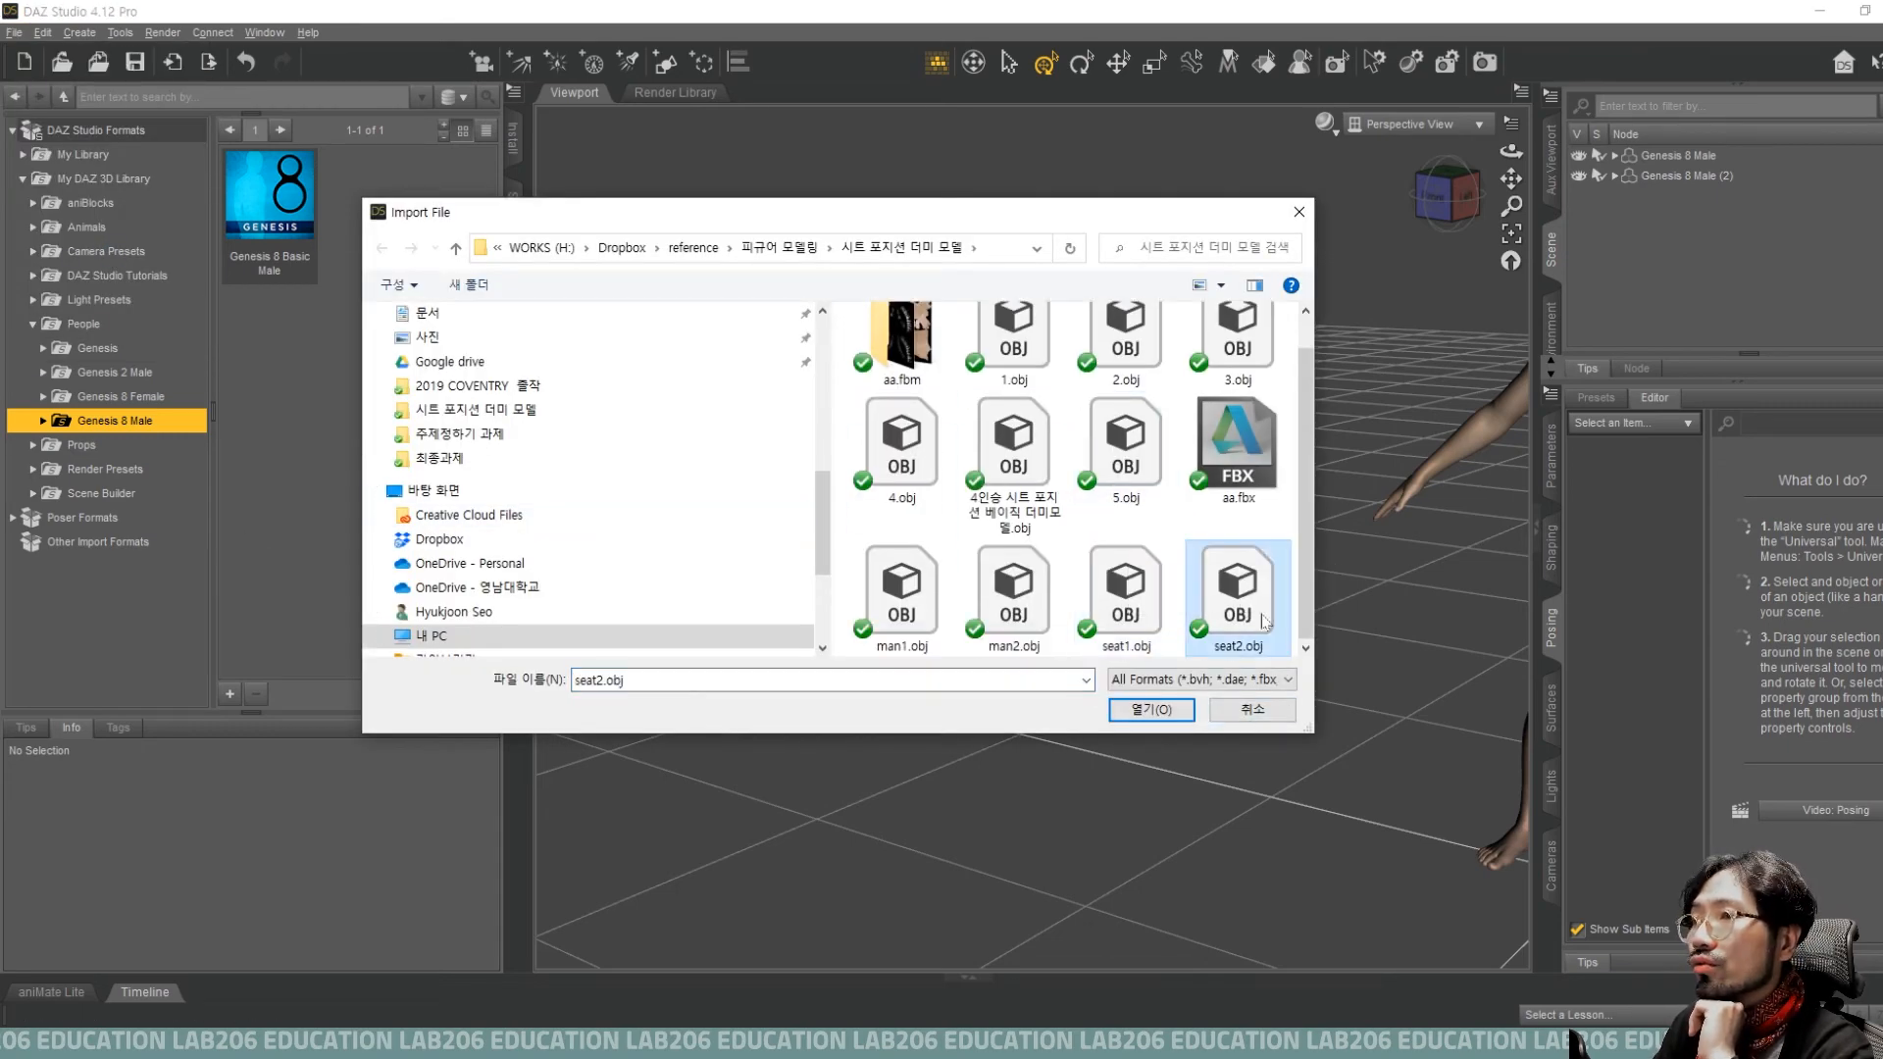
left_click(1170, 718)
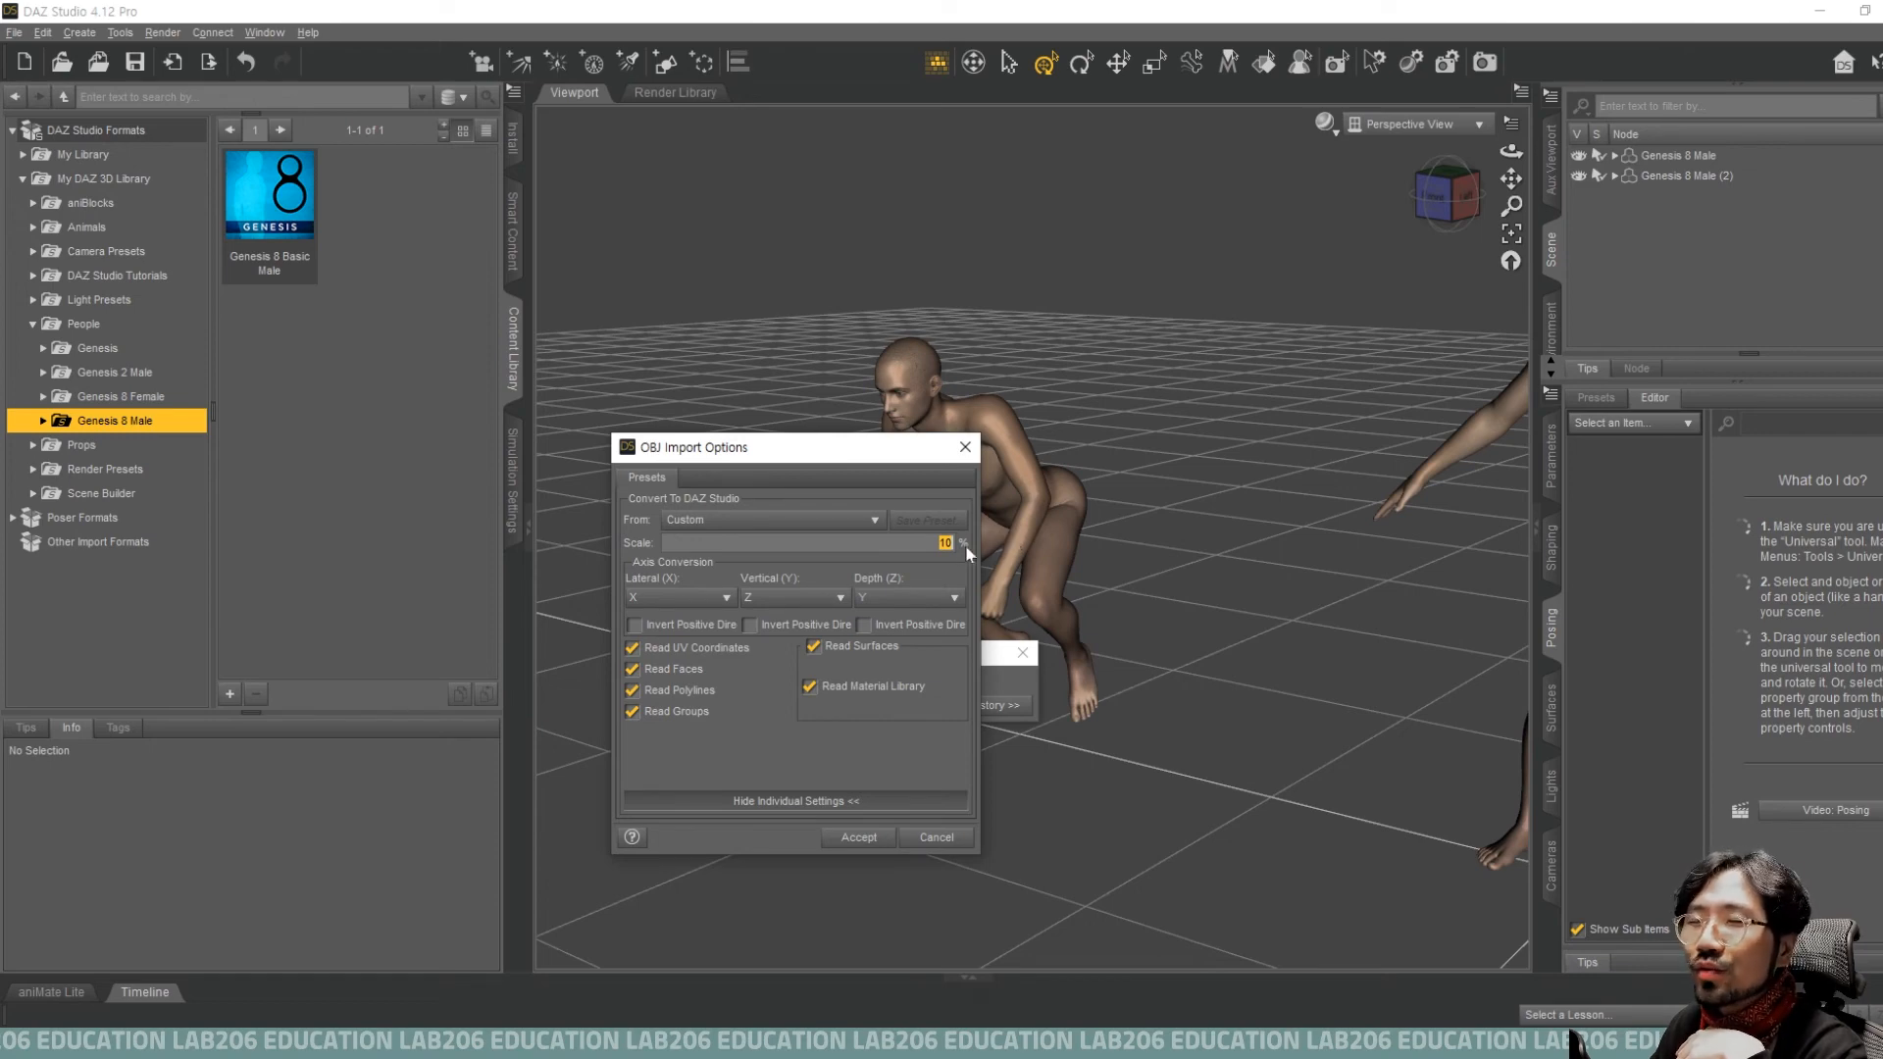
left_click(776, 653)
left_click(777, 653)
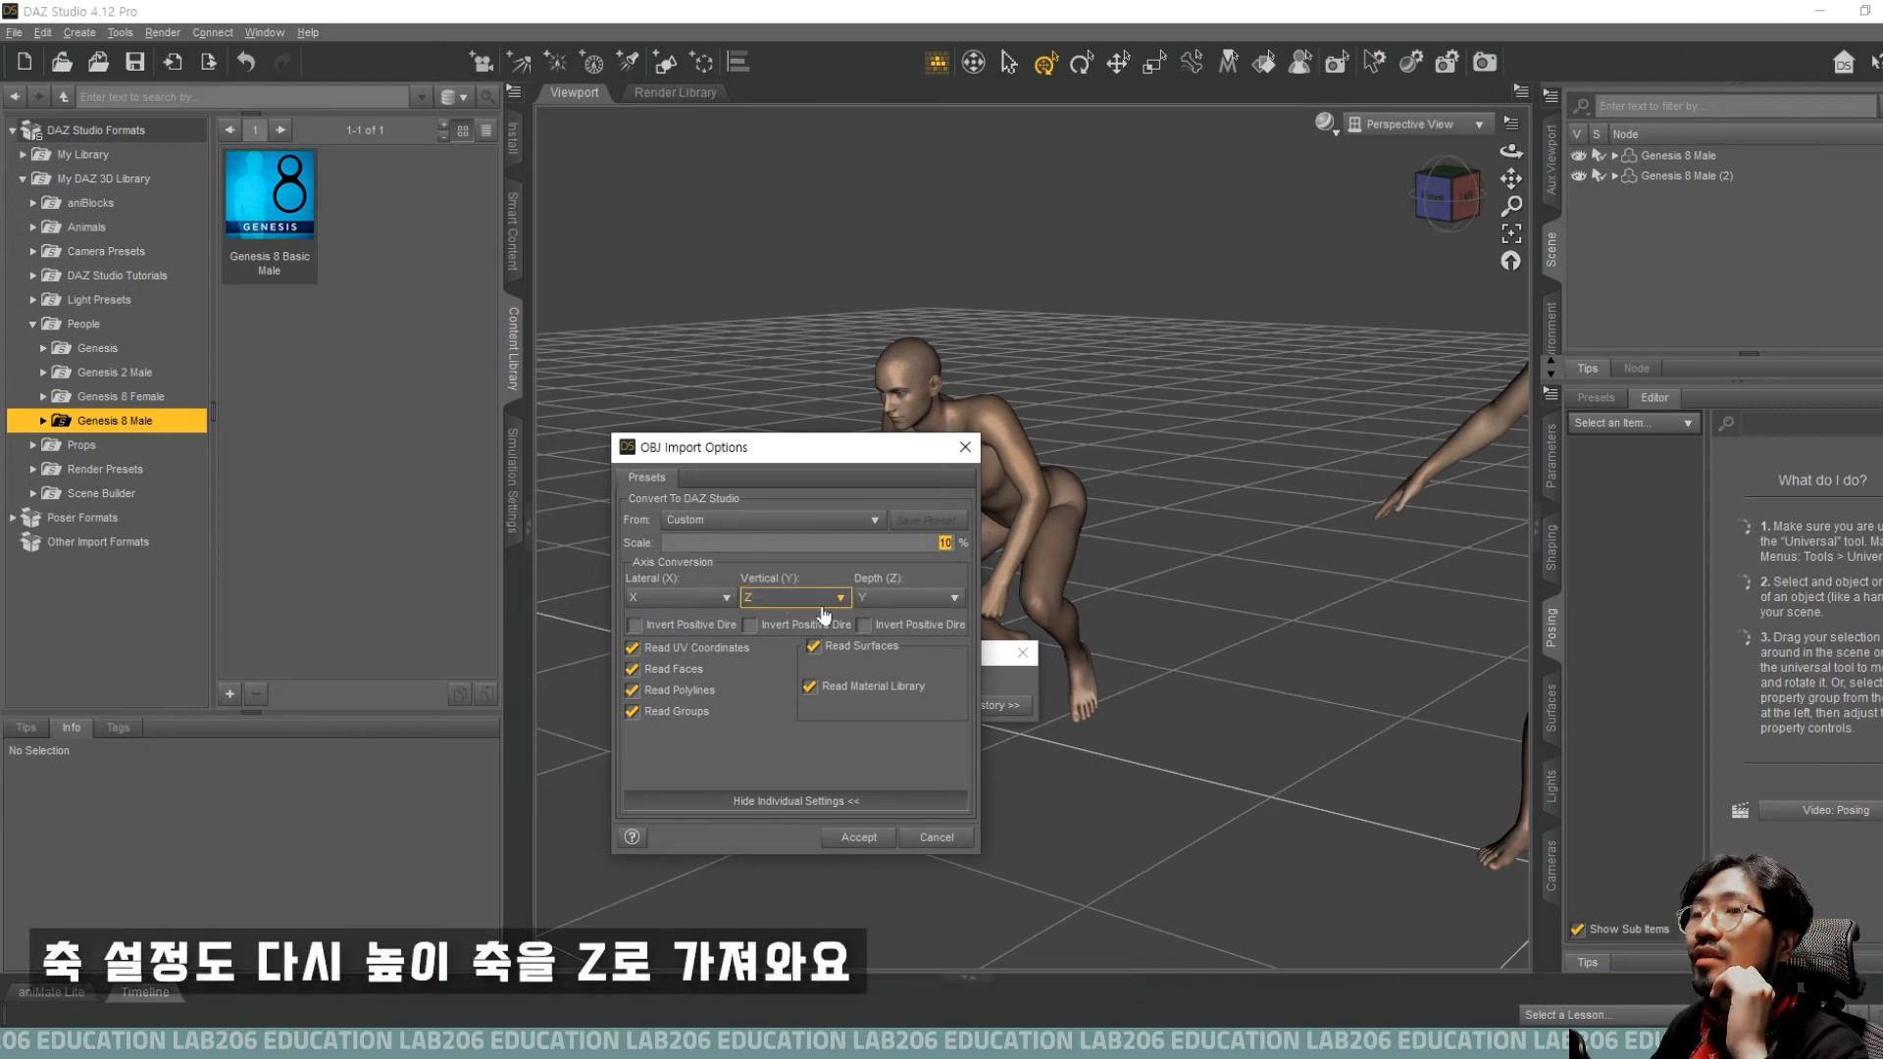
left_click(879, 838)
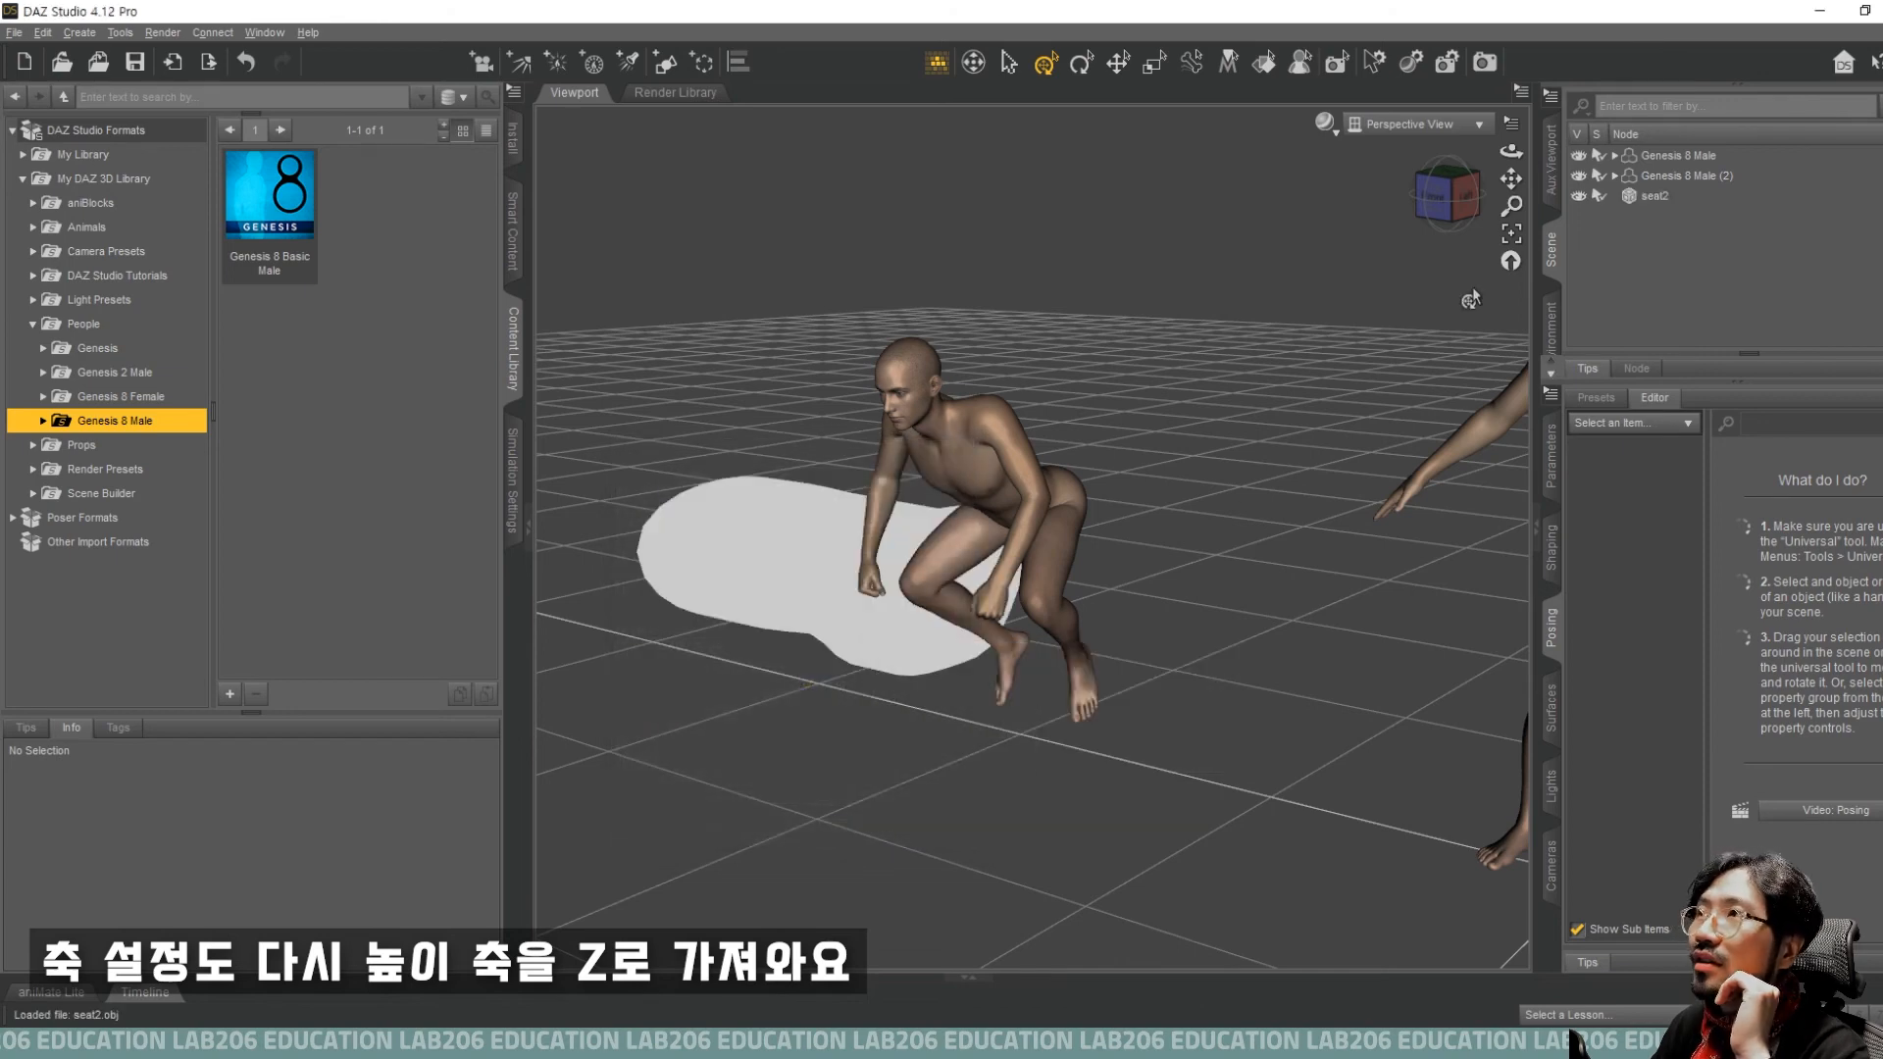
Move the imported seat sideways along X until it sits beneath the crouching figure, checking the fit from the side.
left_click(1438, 196)
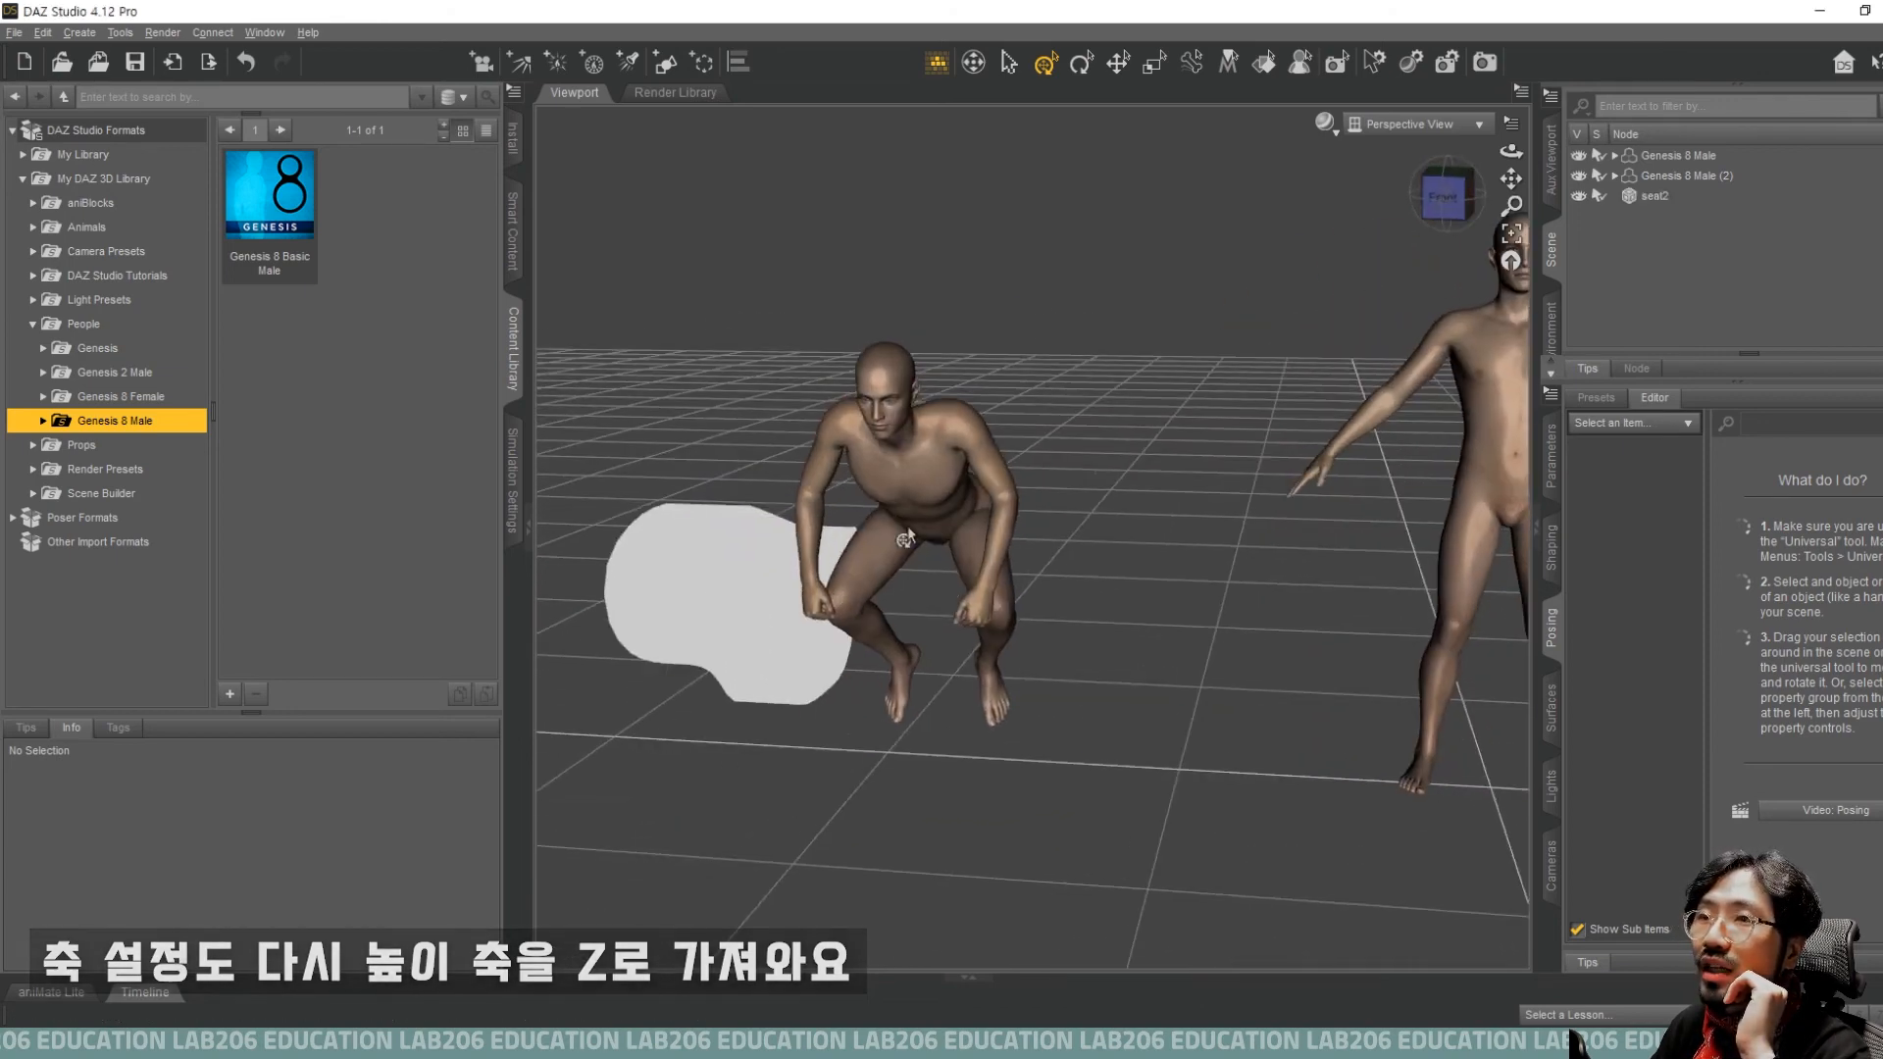
left_click(784, 617)
left_click_drag(838, 735, 1008, 743)
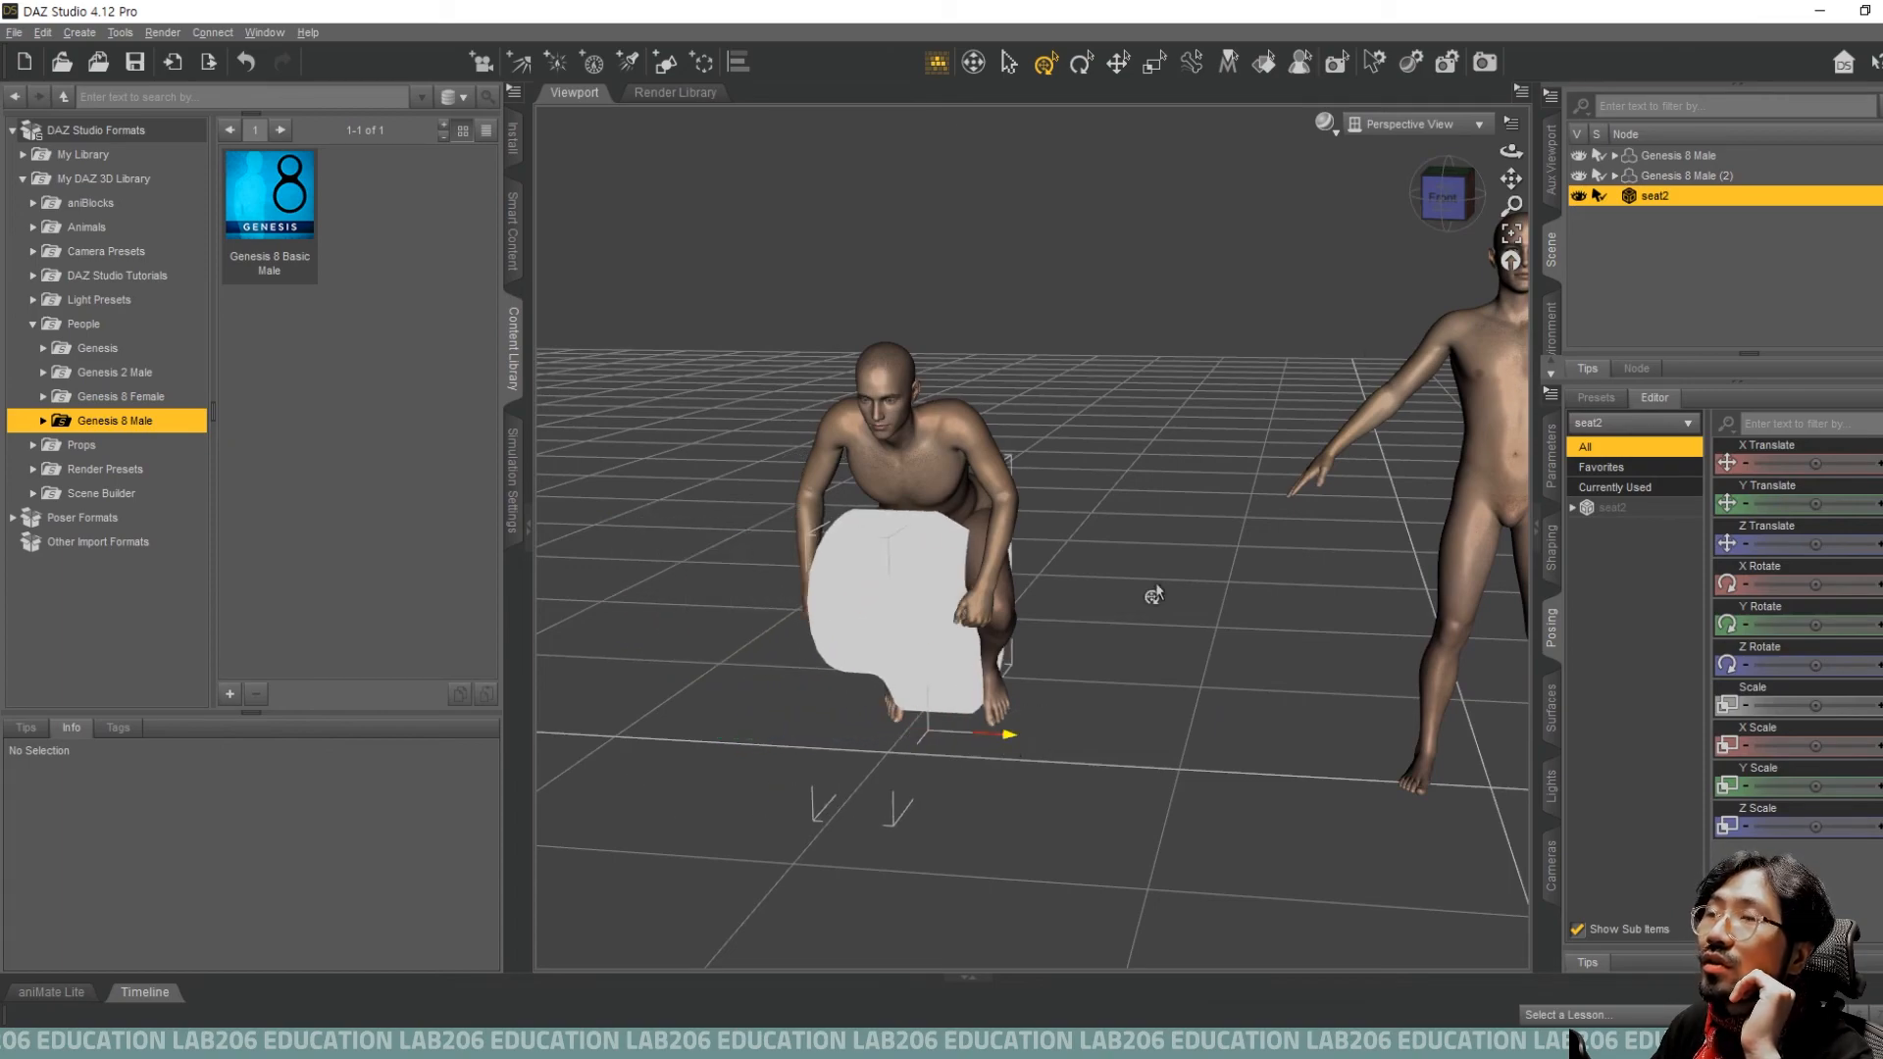
left_click(1466, 196)
left_click_drag(1447, 195, 1510, 195)
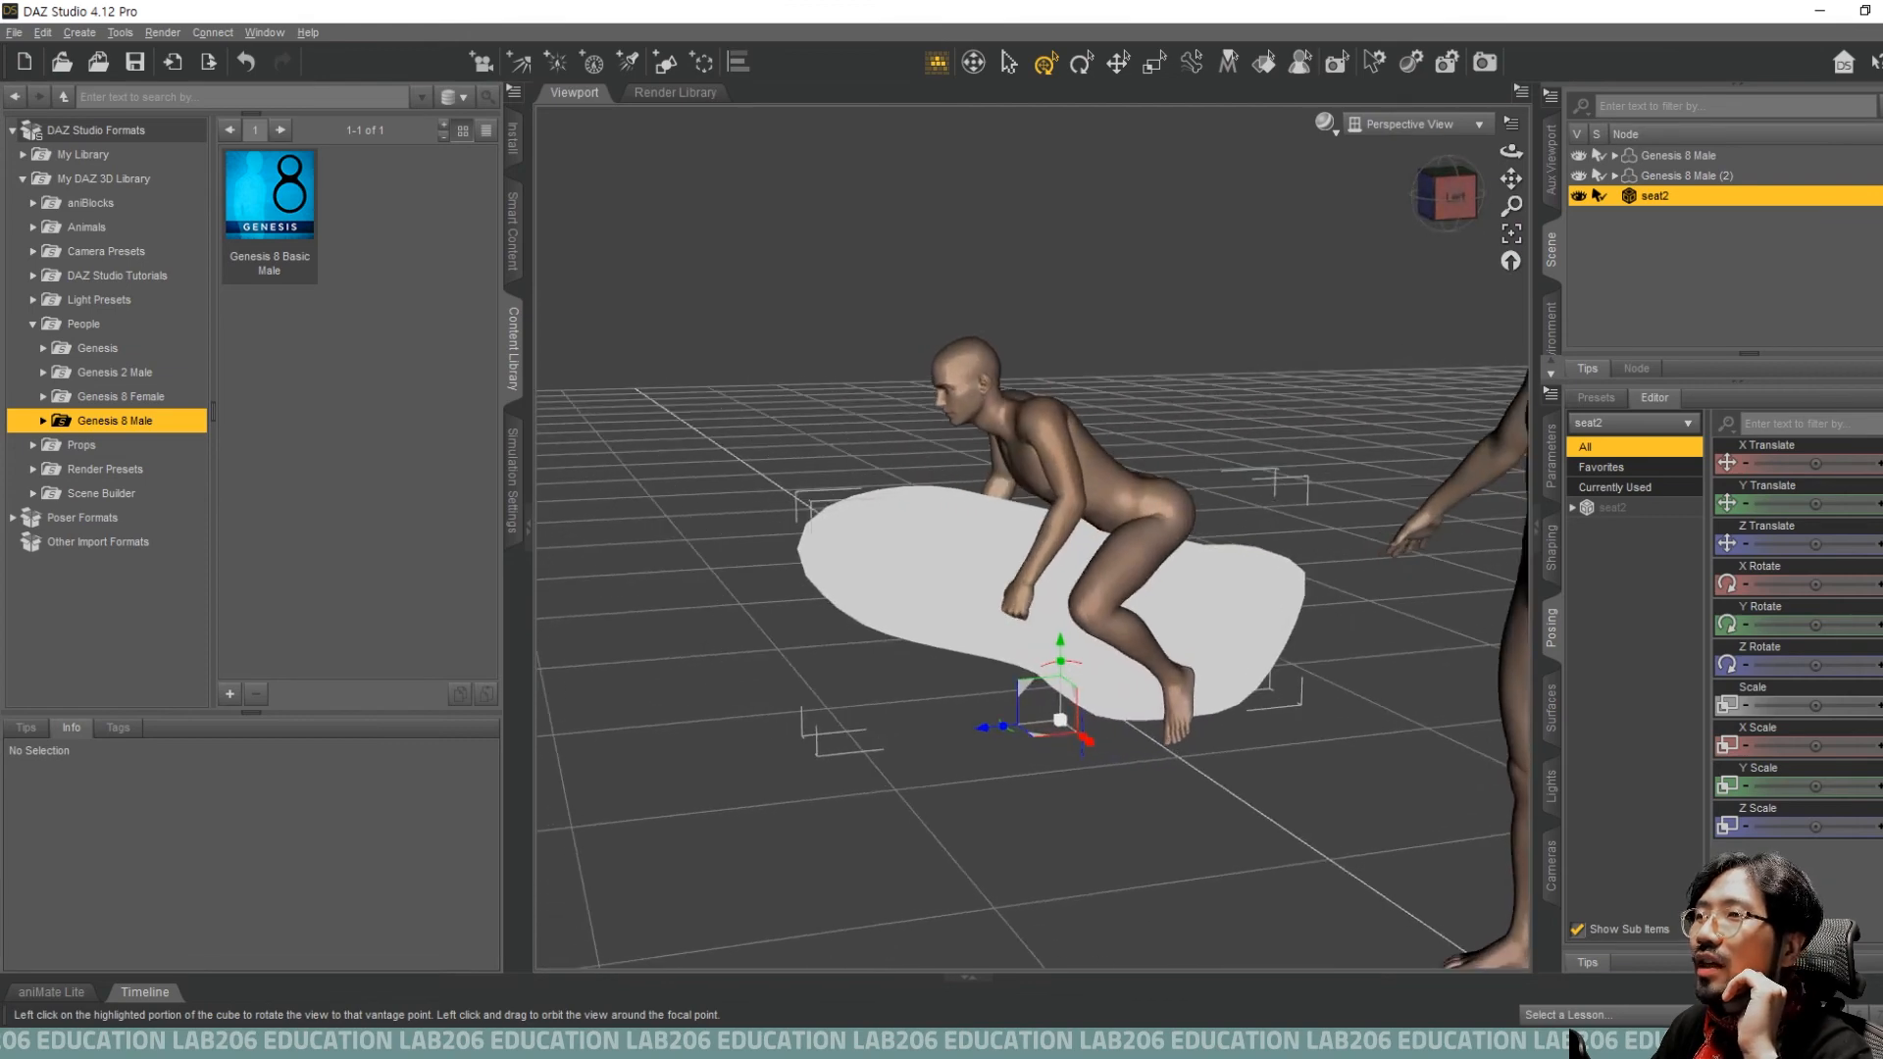
Try raising and leaning the crouching figure's upper body with the hip, slump and waist controls of its Torso pose group.
left_click(1112, 506)
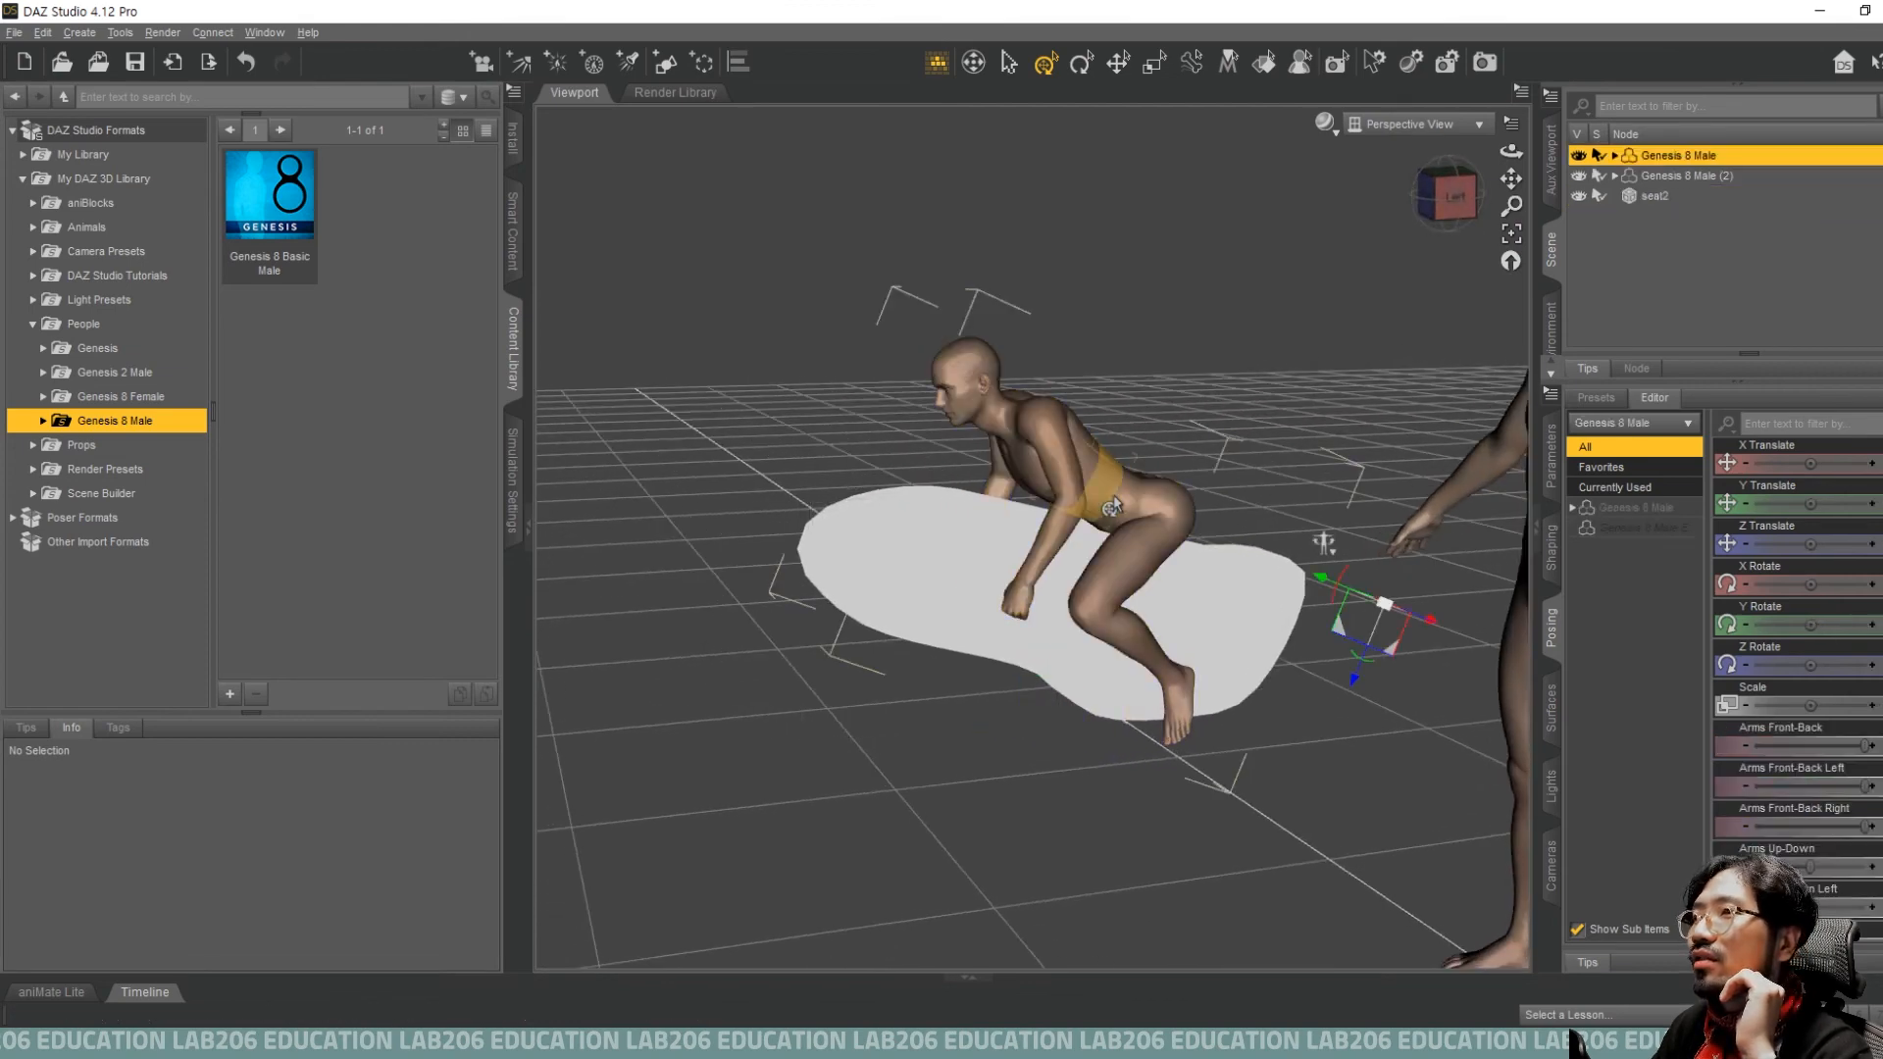
left_click(1573, 509)
left_click(1633, 548)
left_click(1581, 548)
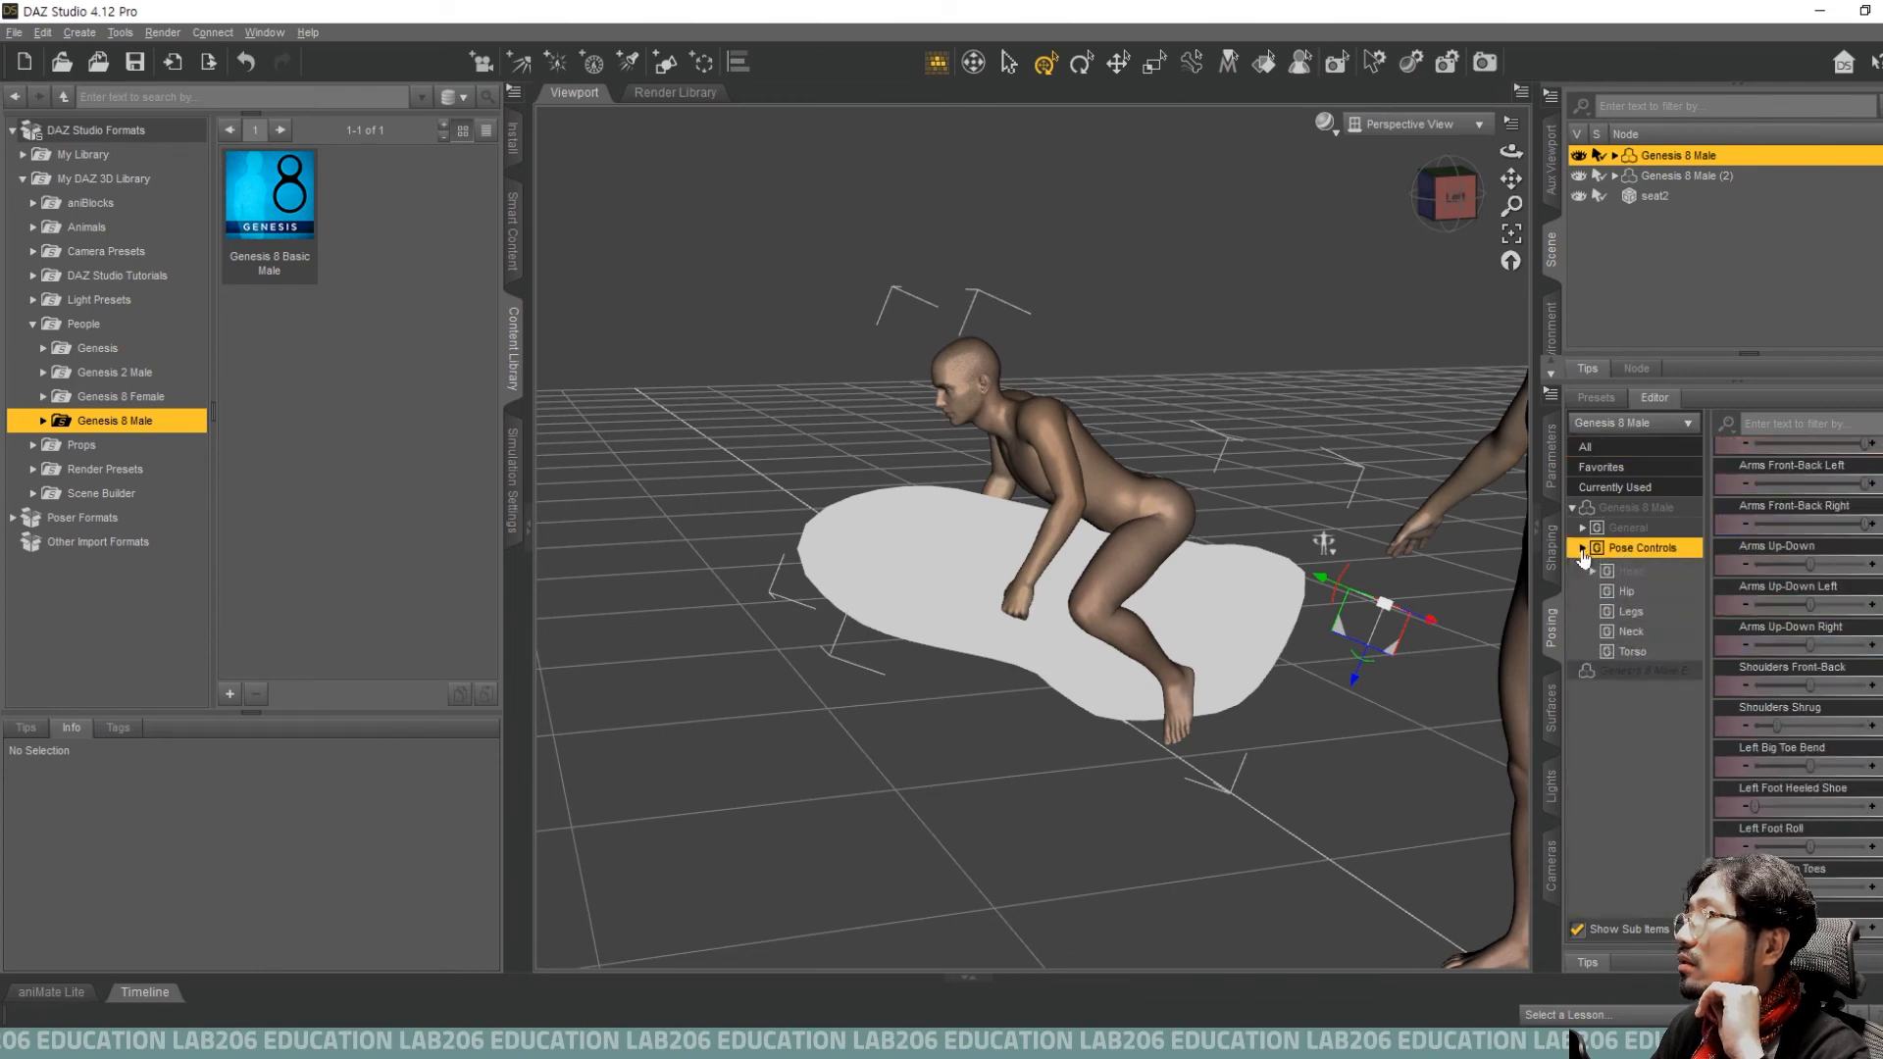
left_click(1659, 709)
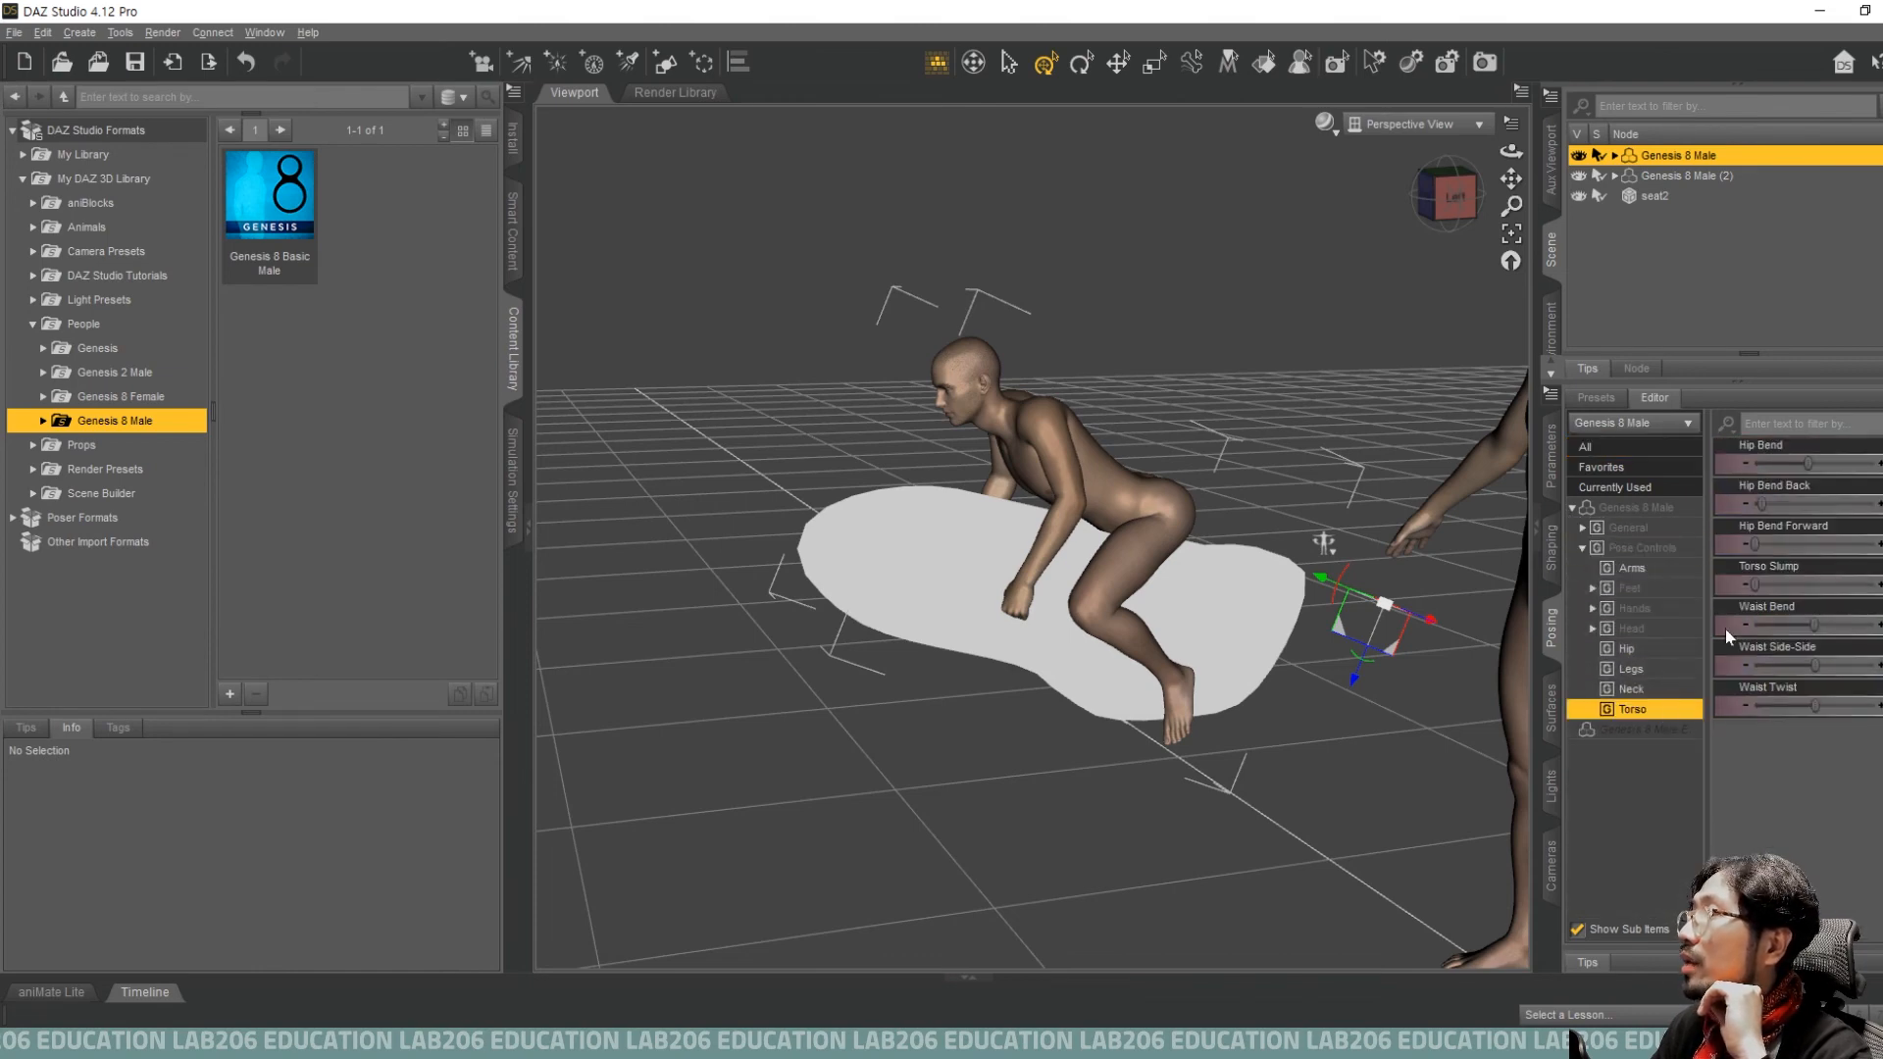
left_click_drag(1805, 460, 1766, 506)
left_click_drag(1751, 580, 1776, 657)
Examine the leaning figure's fit on the seat from several angles.
left_click(1454, 198)
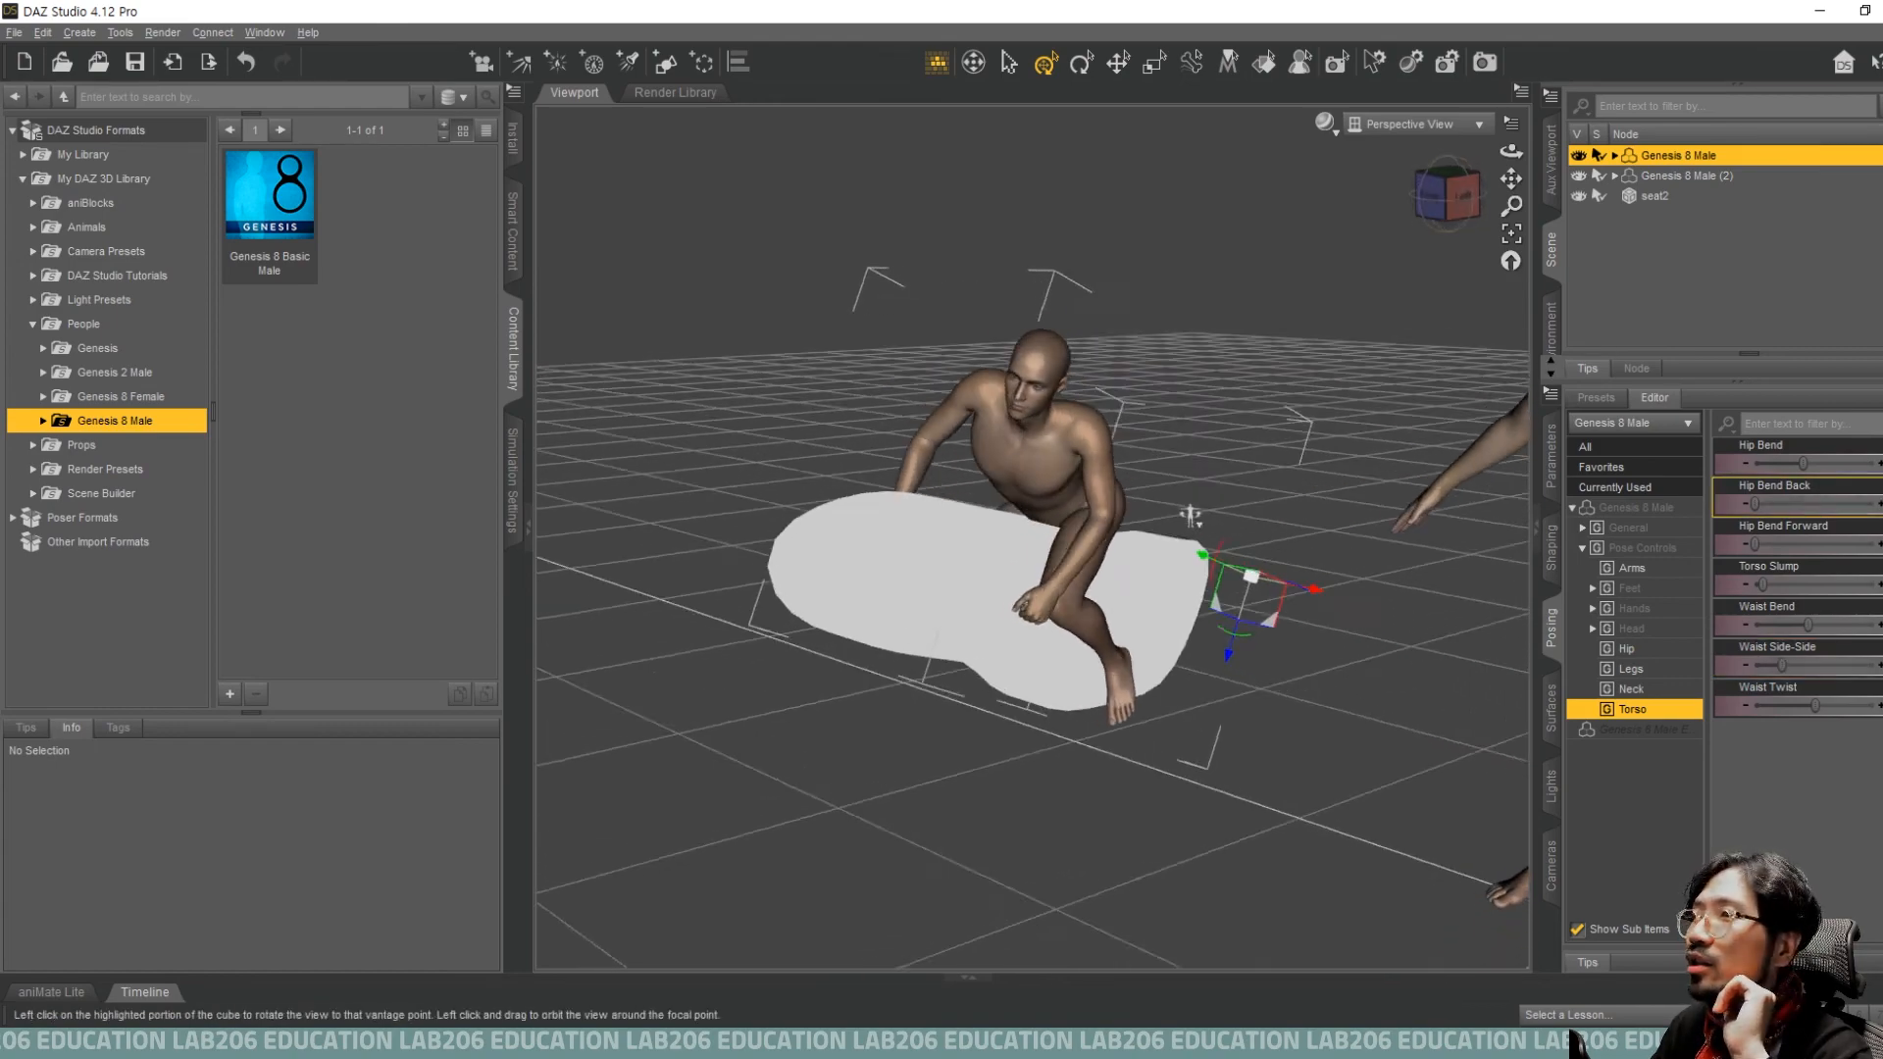
left_click_drag(1452, 198, 1373, 227)
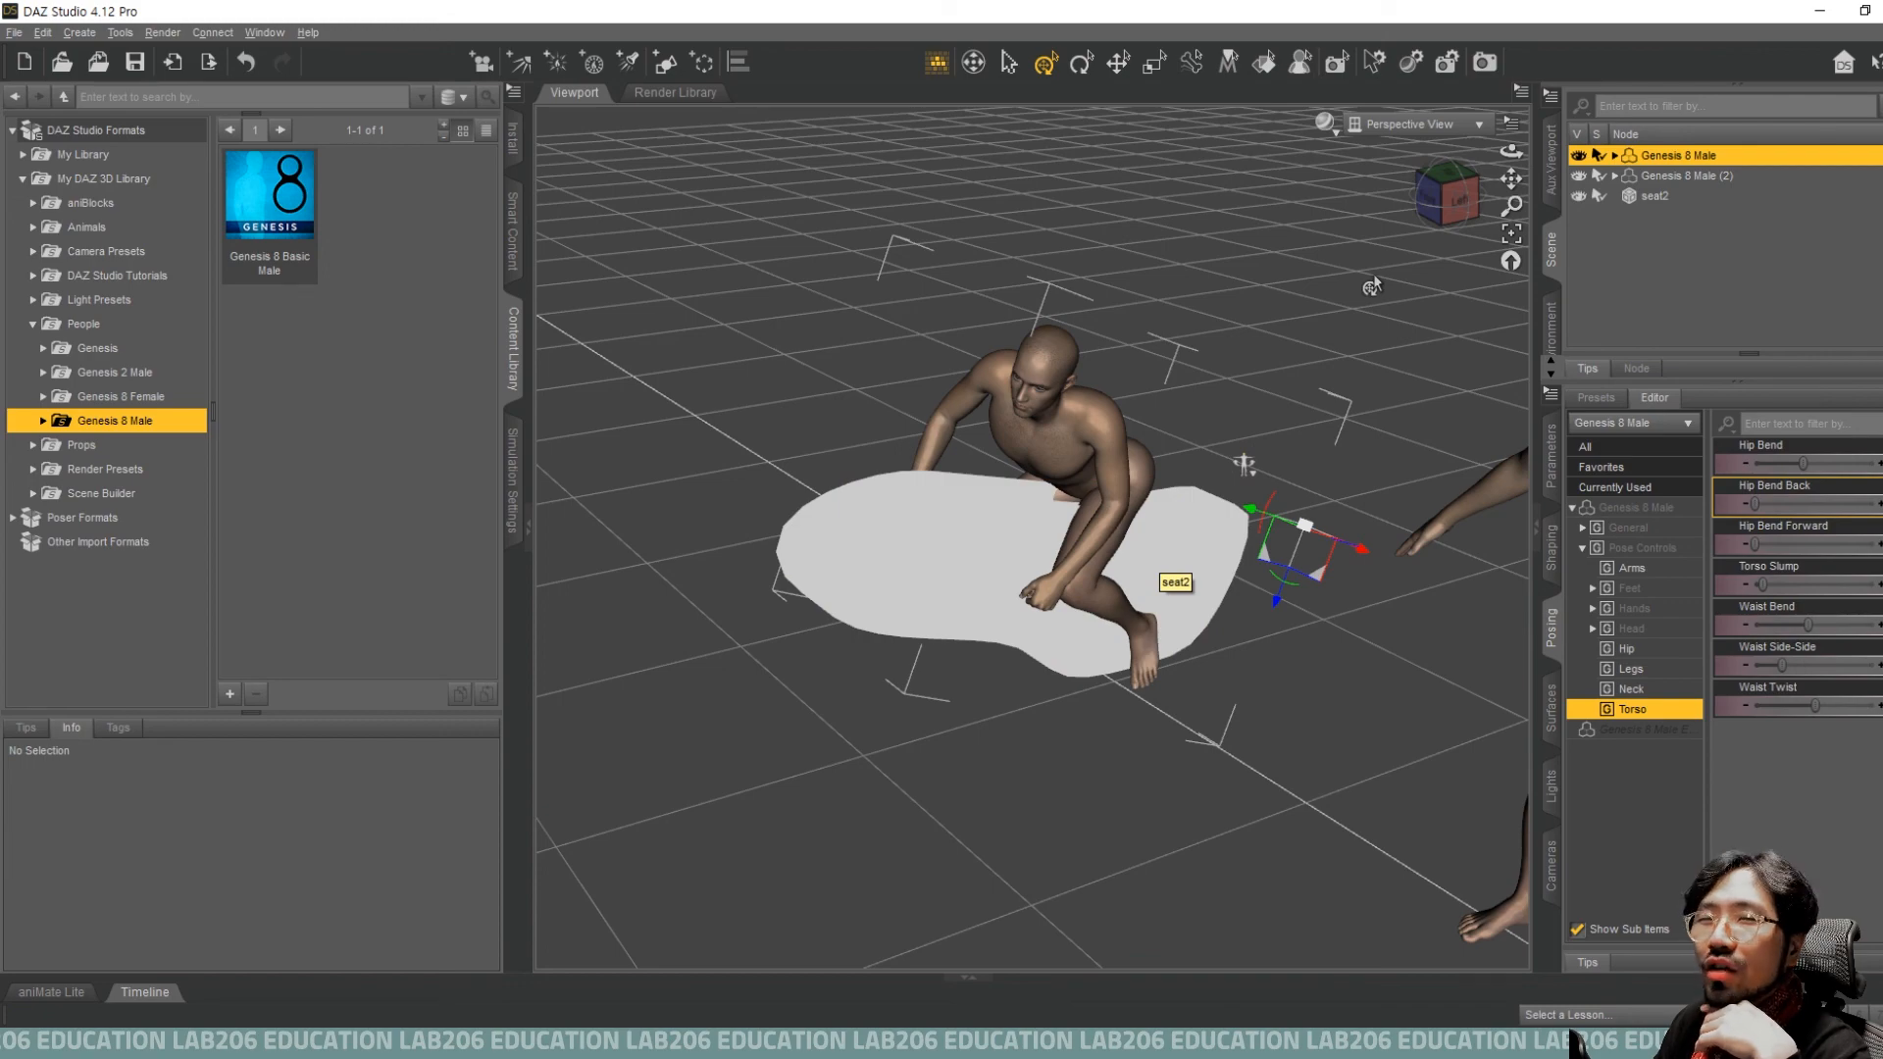
left_click(1431, 196)
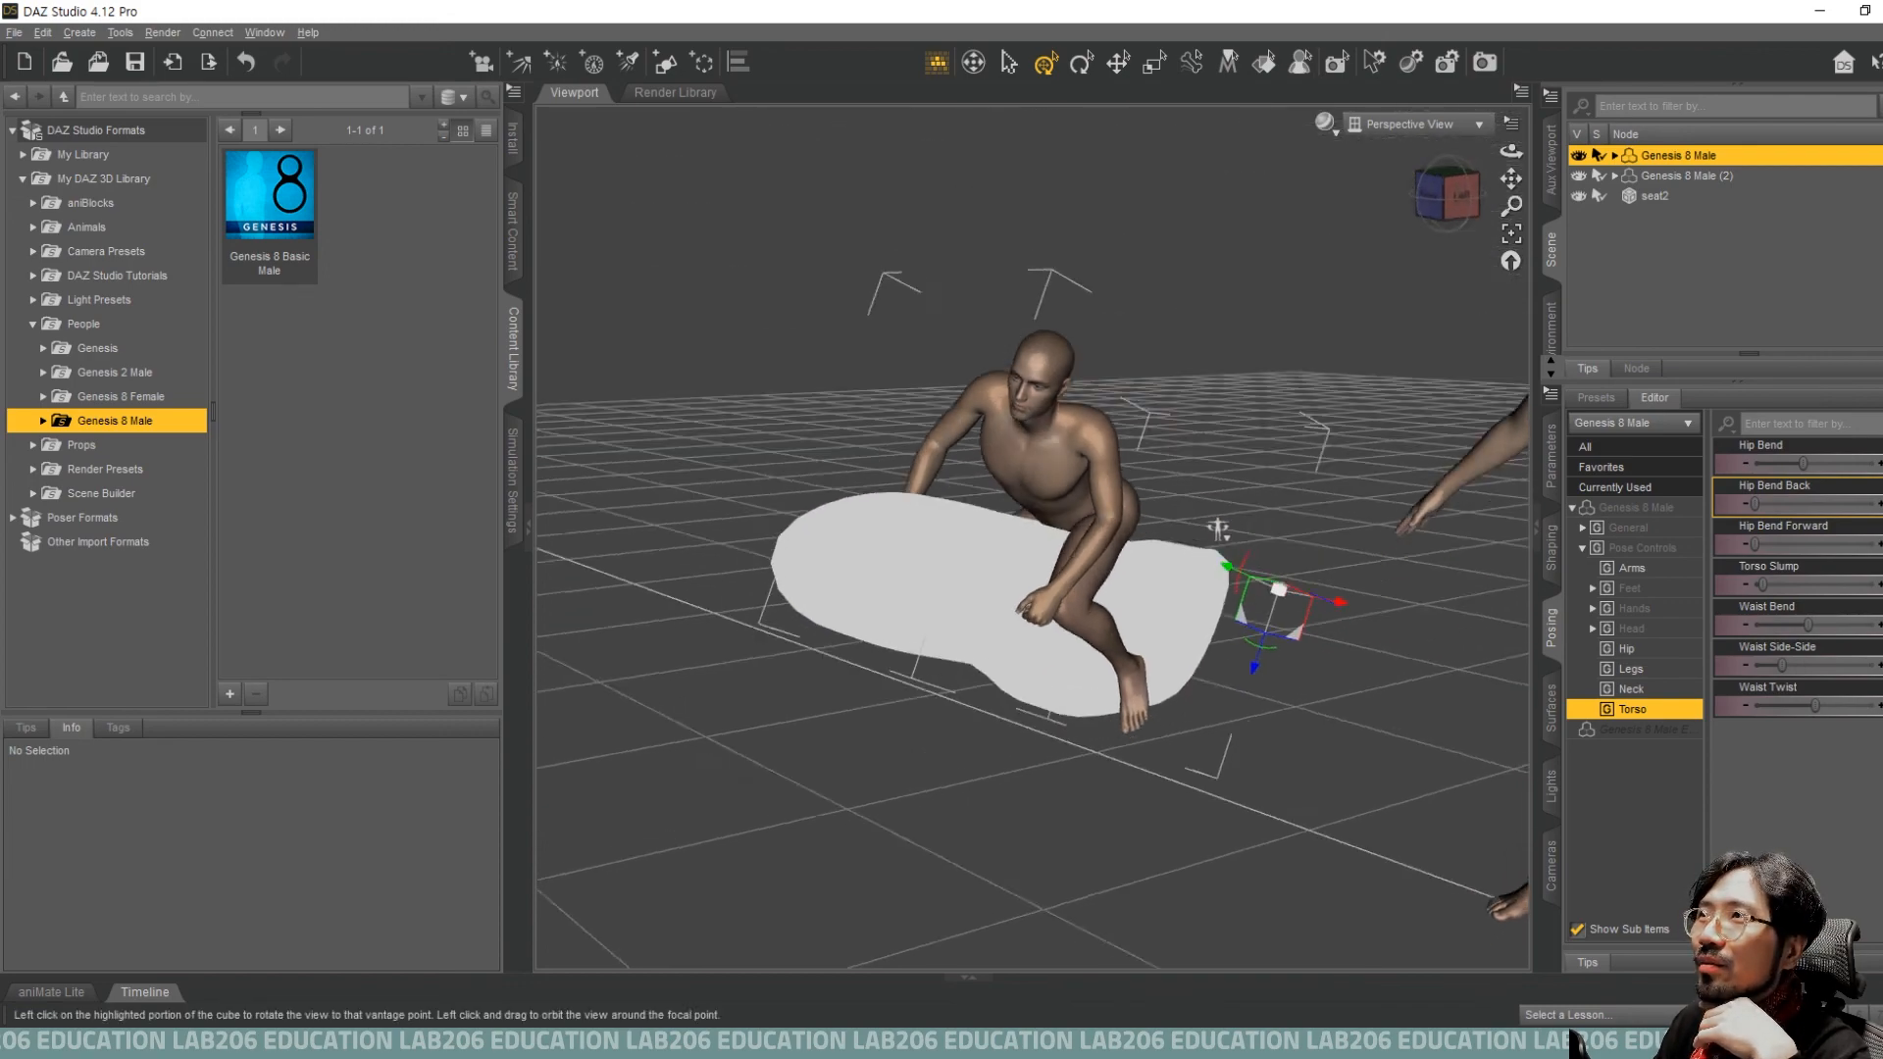
left_click_drag(1439, 195, 1412, 220)
left_click_drag(1232, 445, 784, 465)
mouse_move(1456, 203)
left_mouse_down()
mouse_move(1392, 284)
mouse_move(1480, 192)
mouse_move(1456, 203)
left_mouse_up()
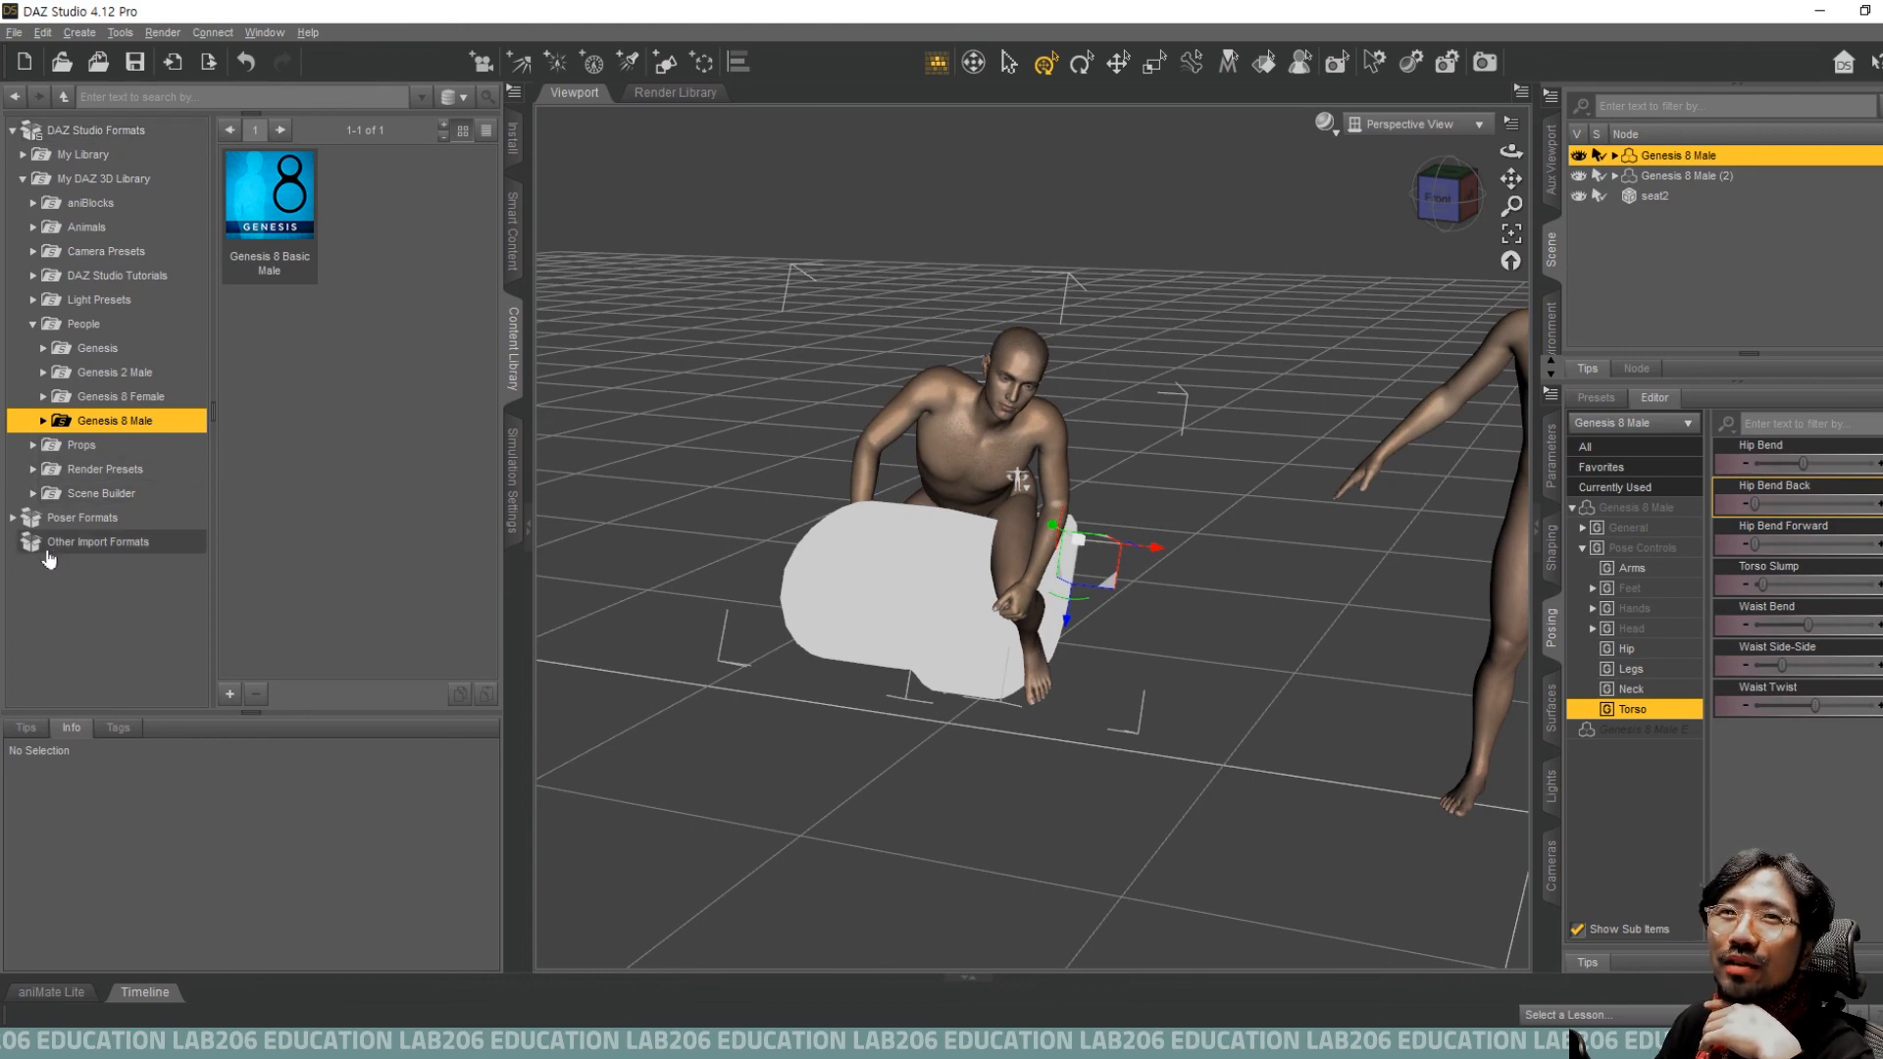
Apply the Armani Hair from the Genesis 8 Male hair library to the seated figure.
left_click(12, 519)
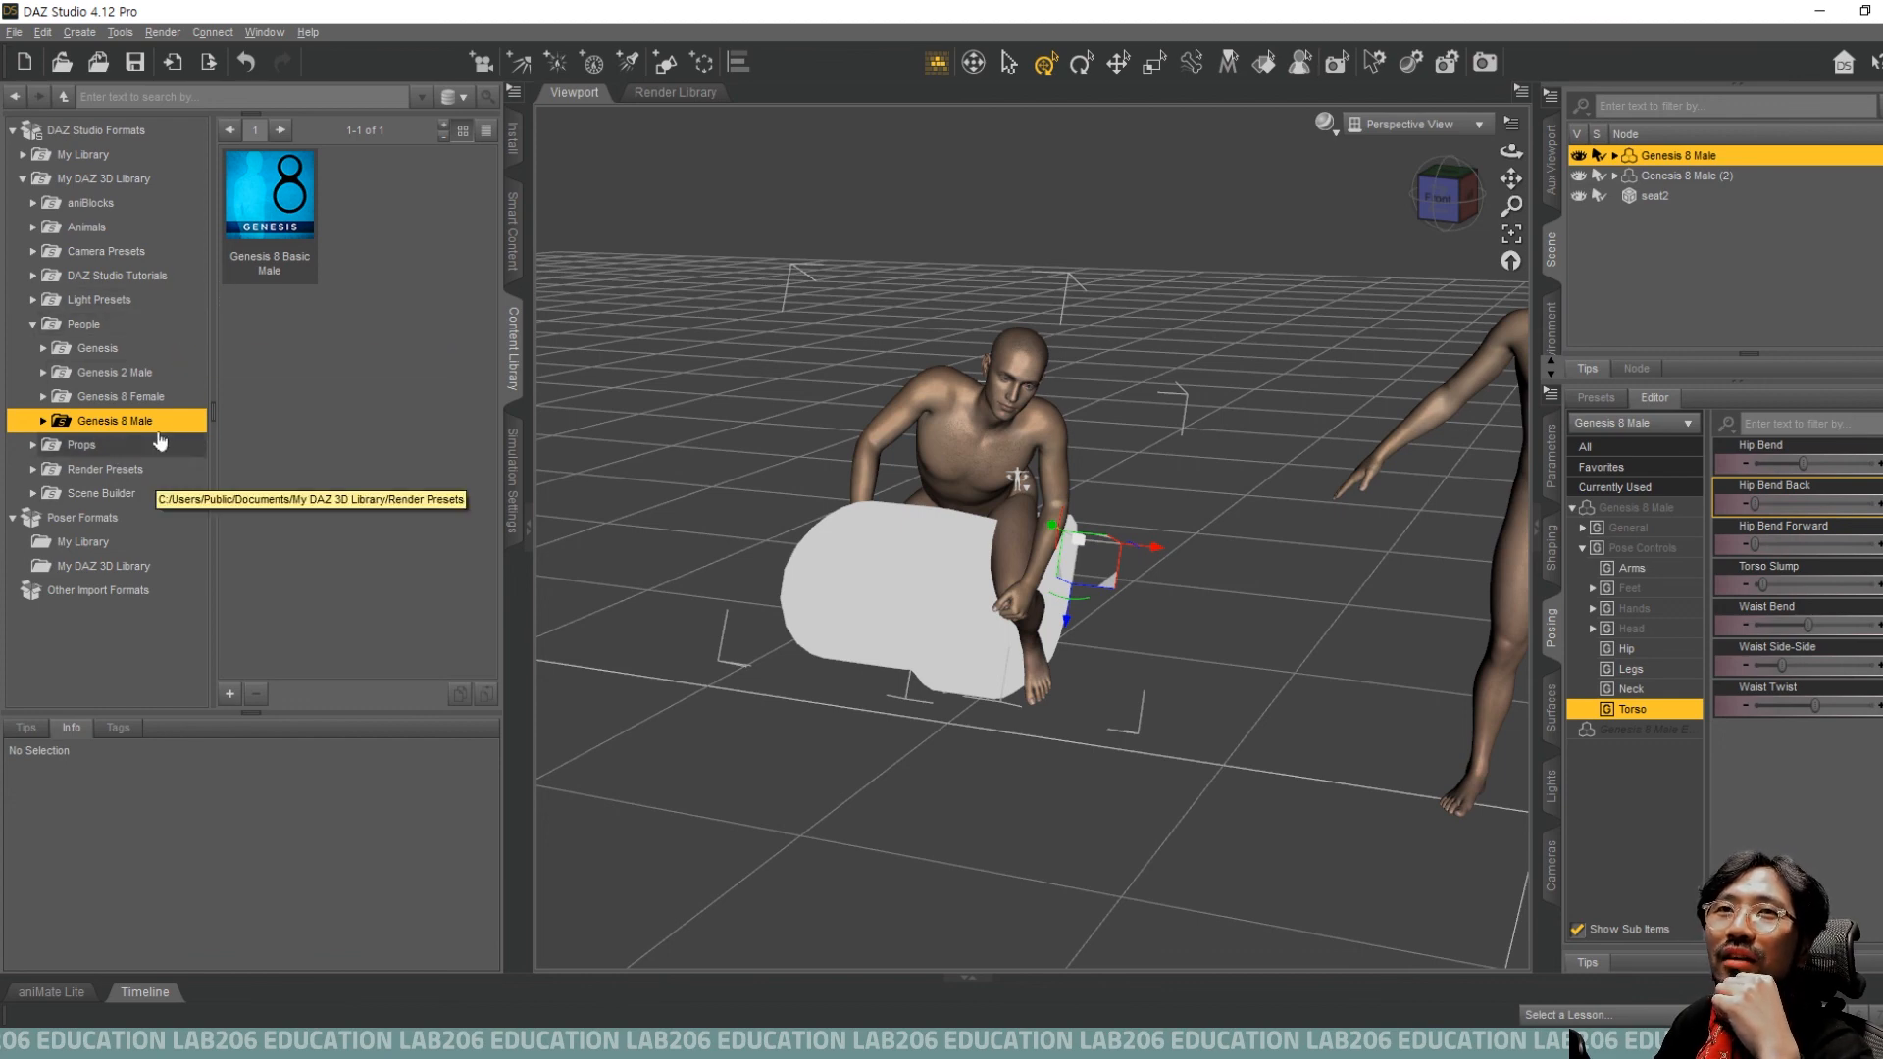
mouse_move(279, 201)
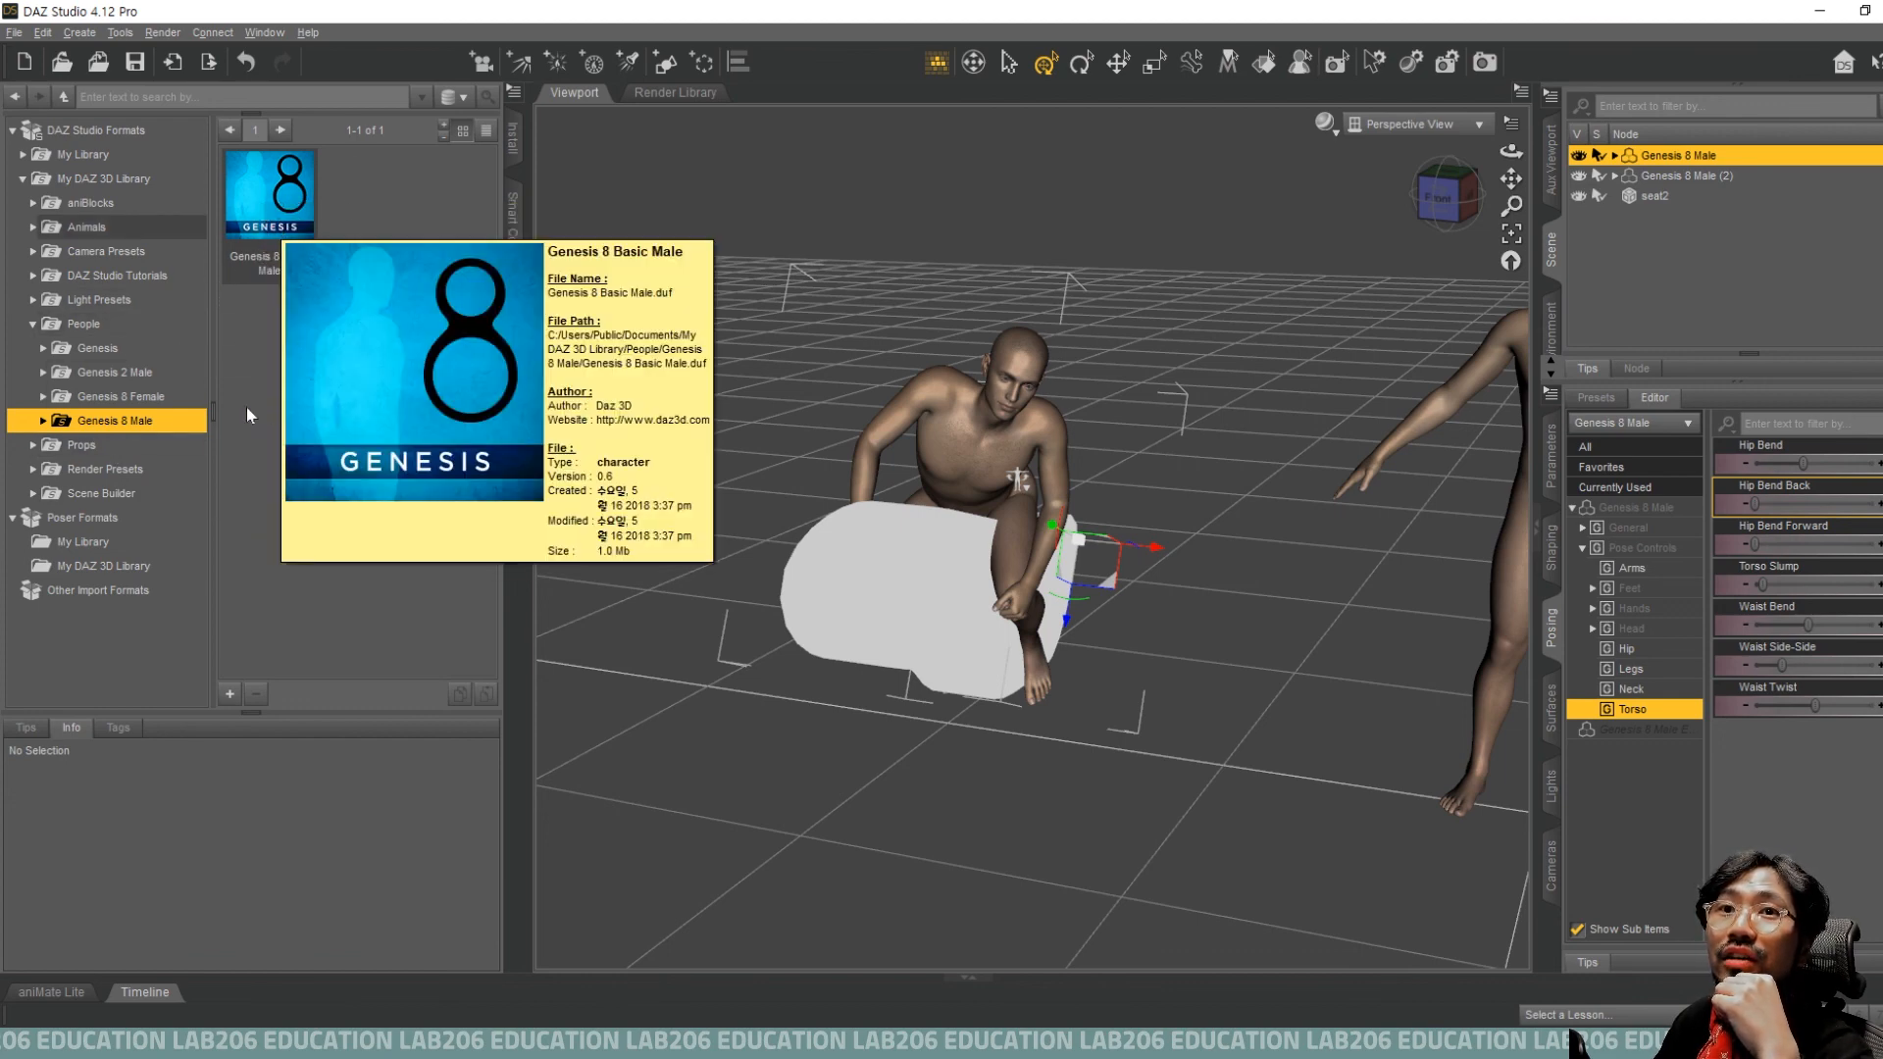
left_click(43, 420)
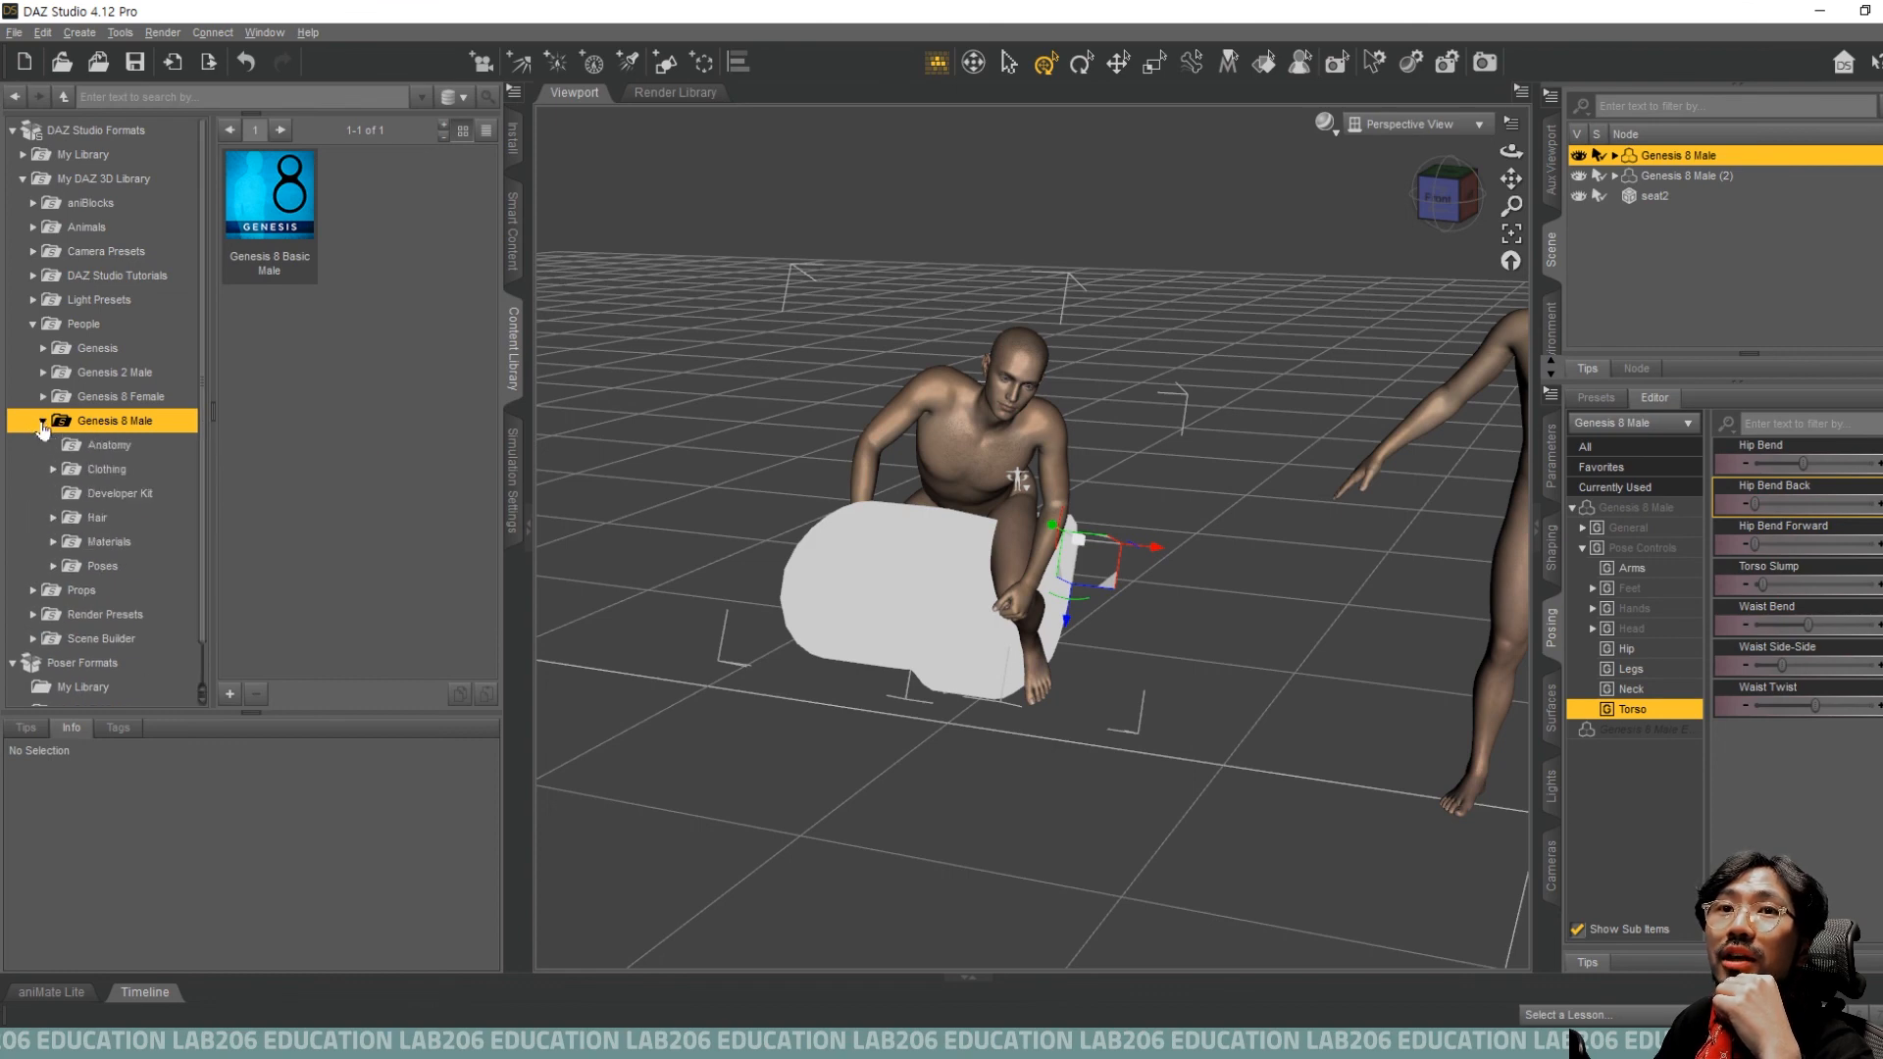
left_click(73, 519)
left_click(53, 519)
left_click(131, 545)
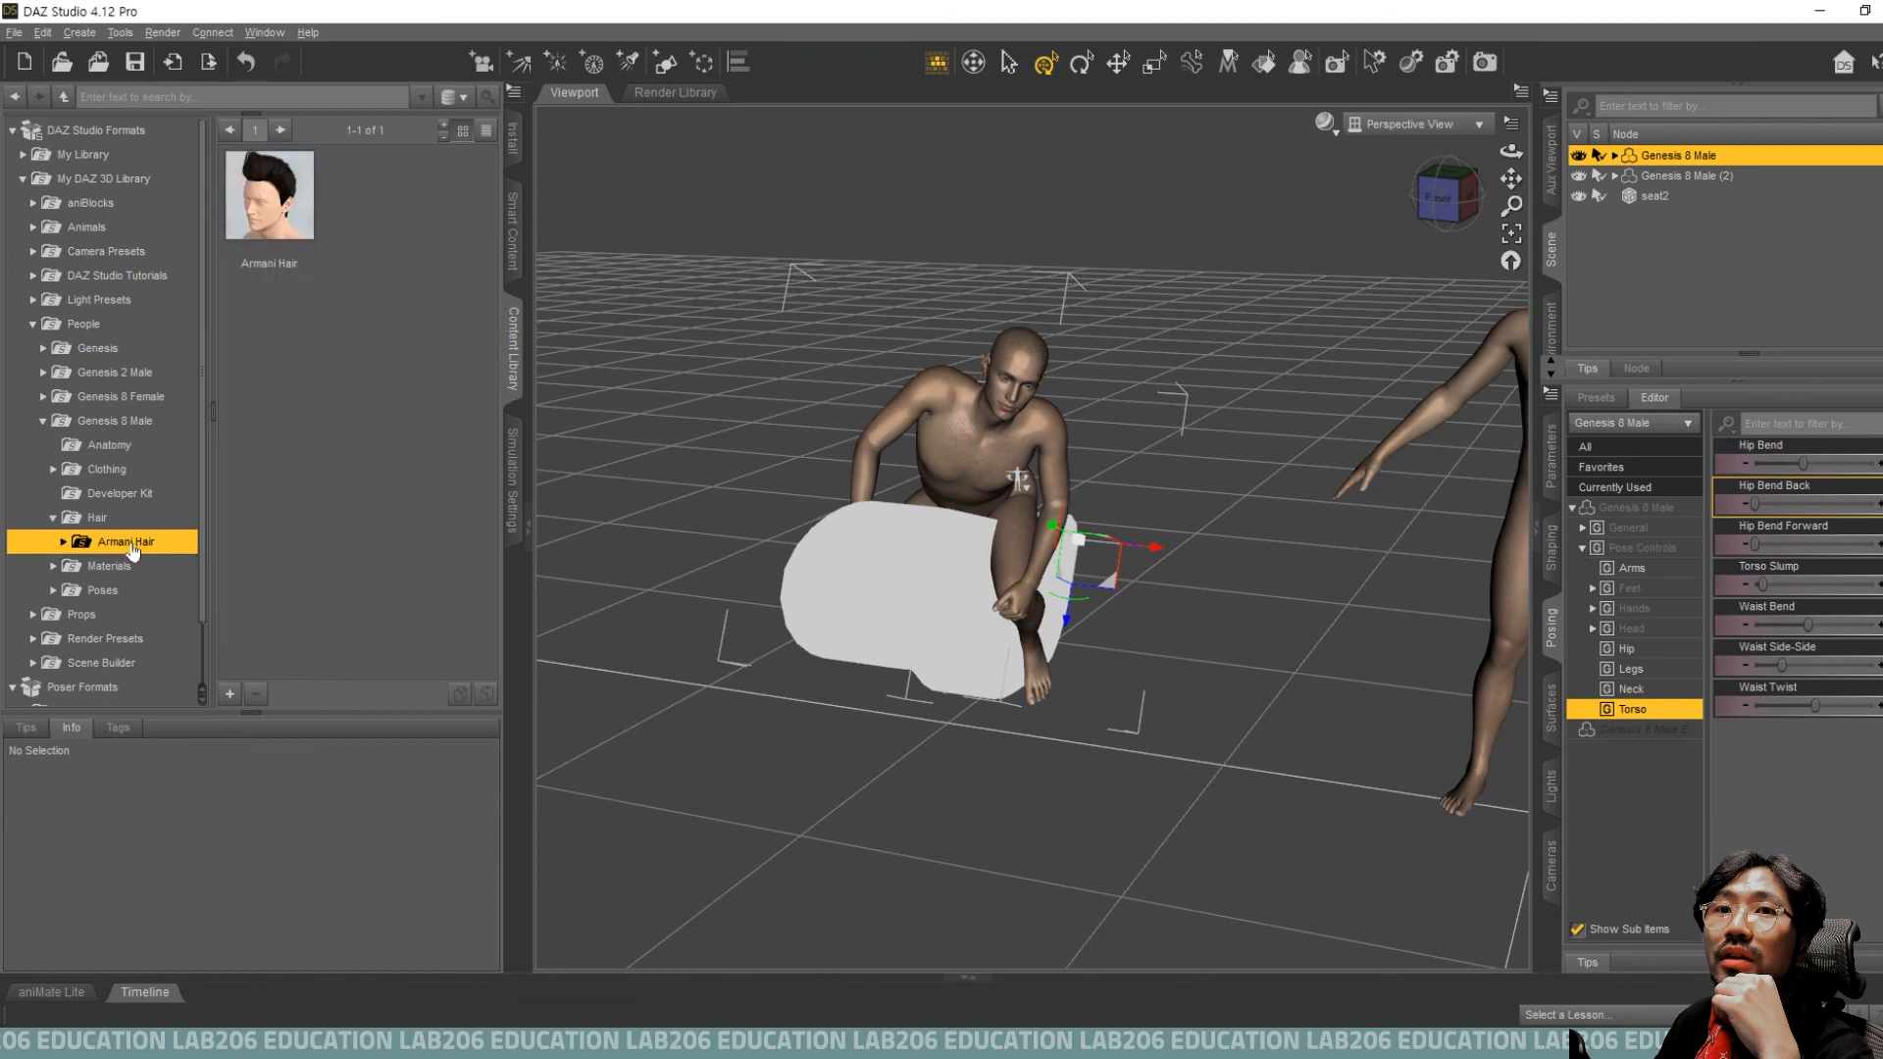
left_click_drag(270, 196, 1036, 383)
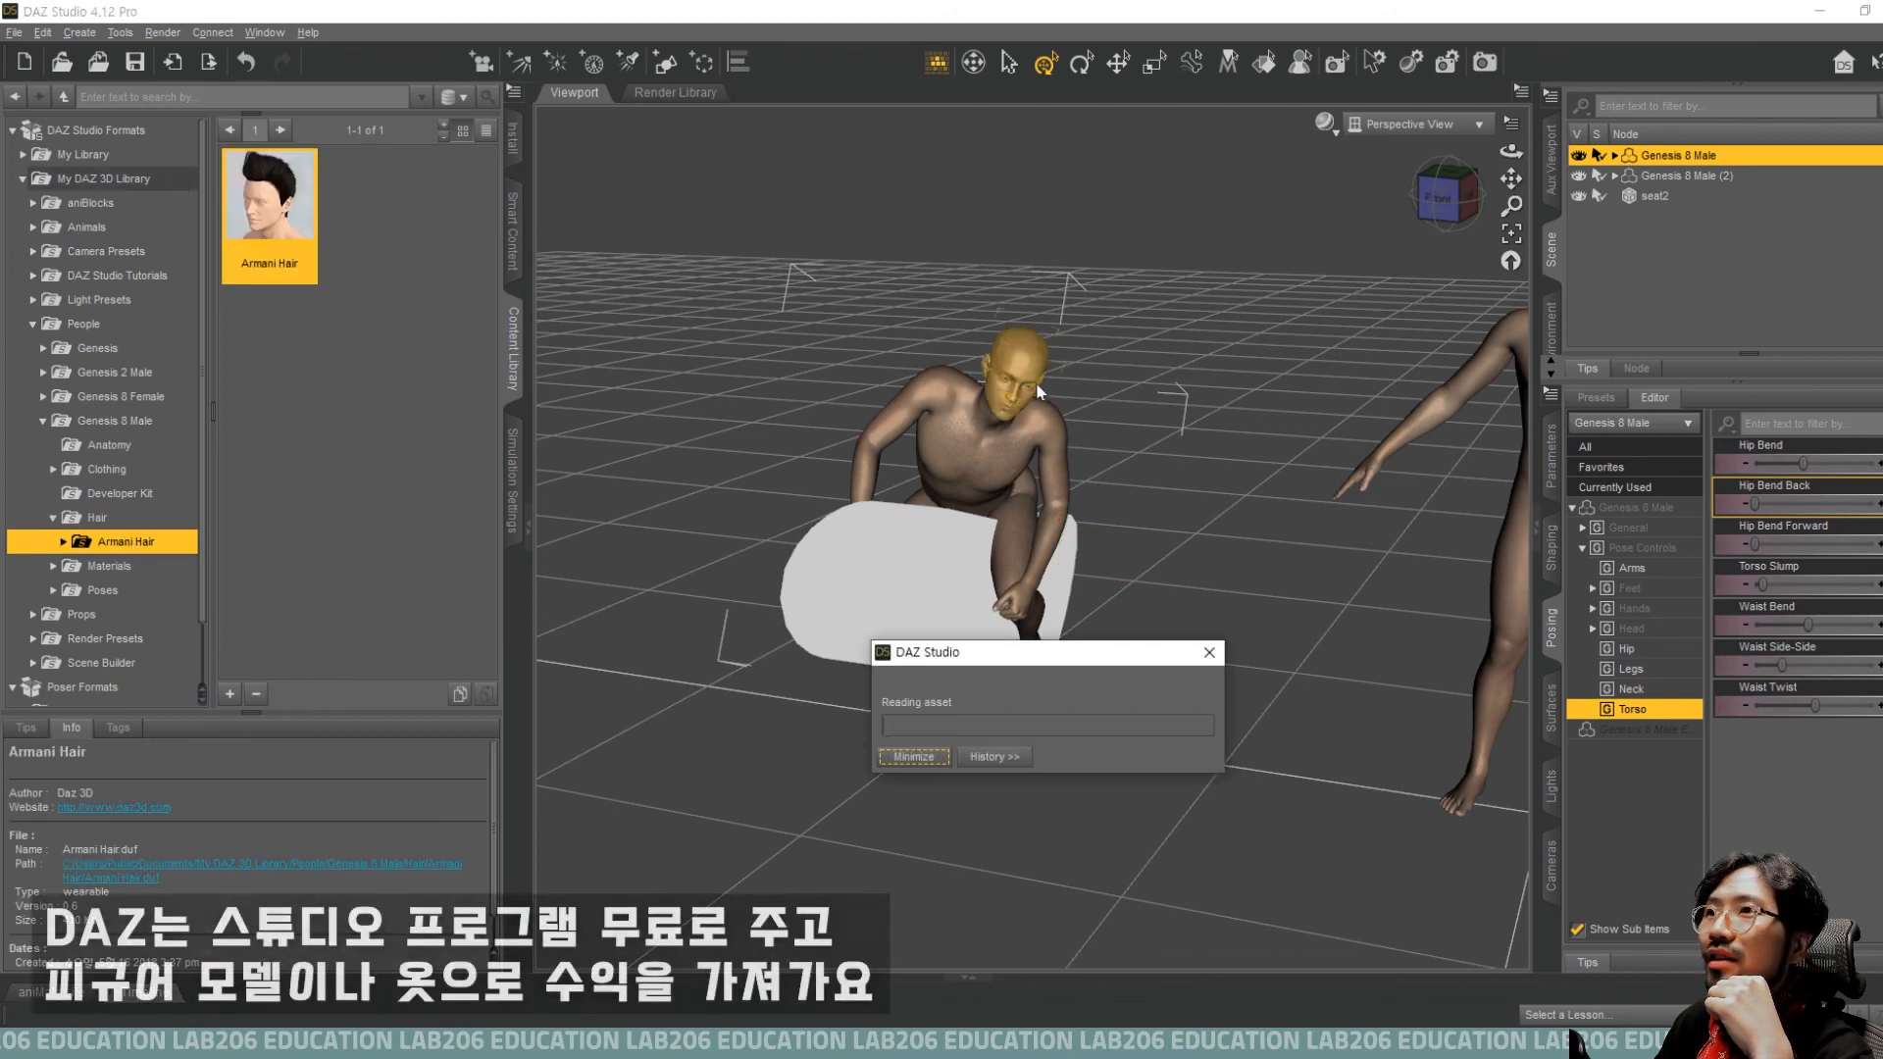
left_click(1320, 517)
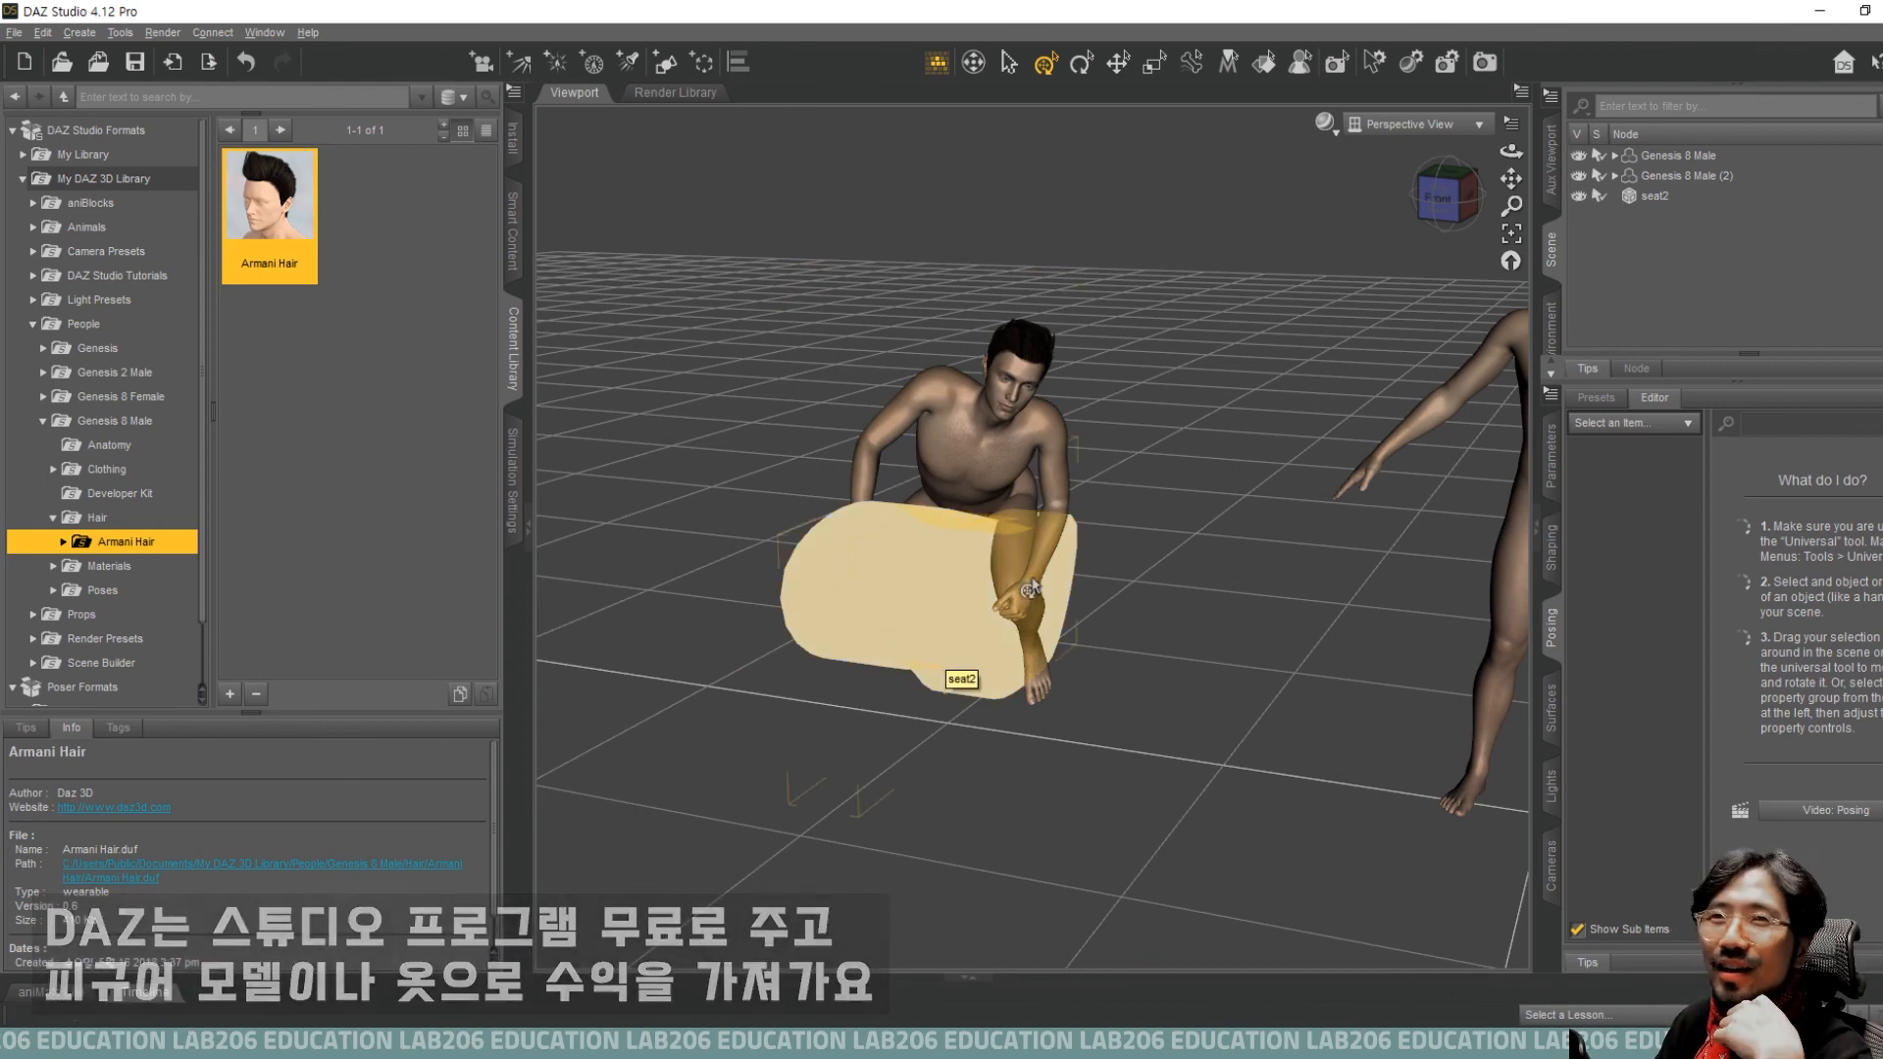
Undo the figure's last torso pose changes and view it on the seat from an angled front.
left_click(1422, 196)
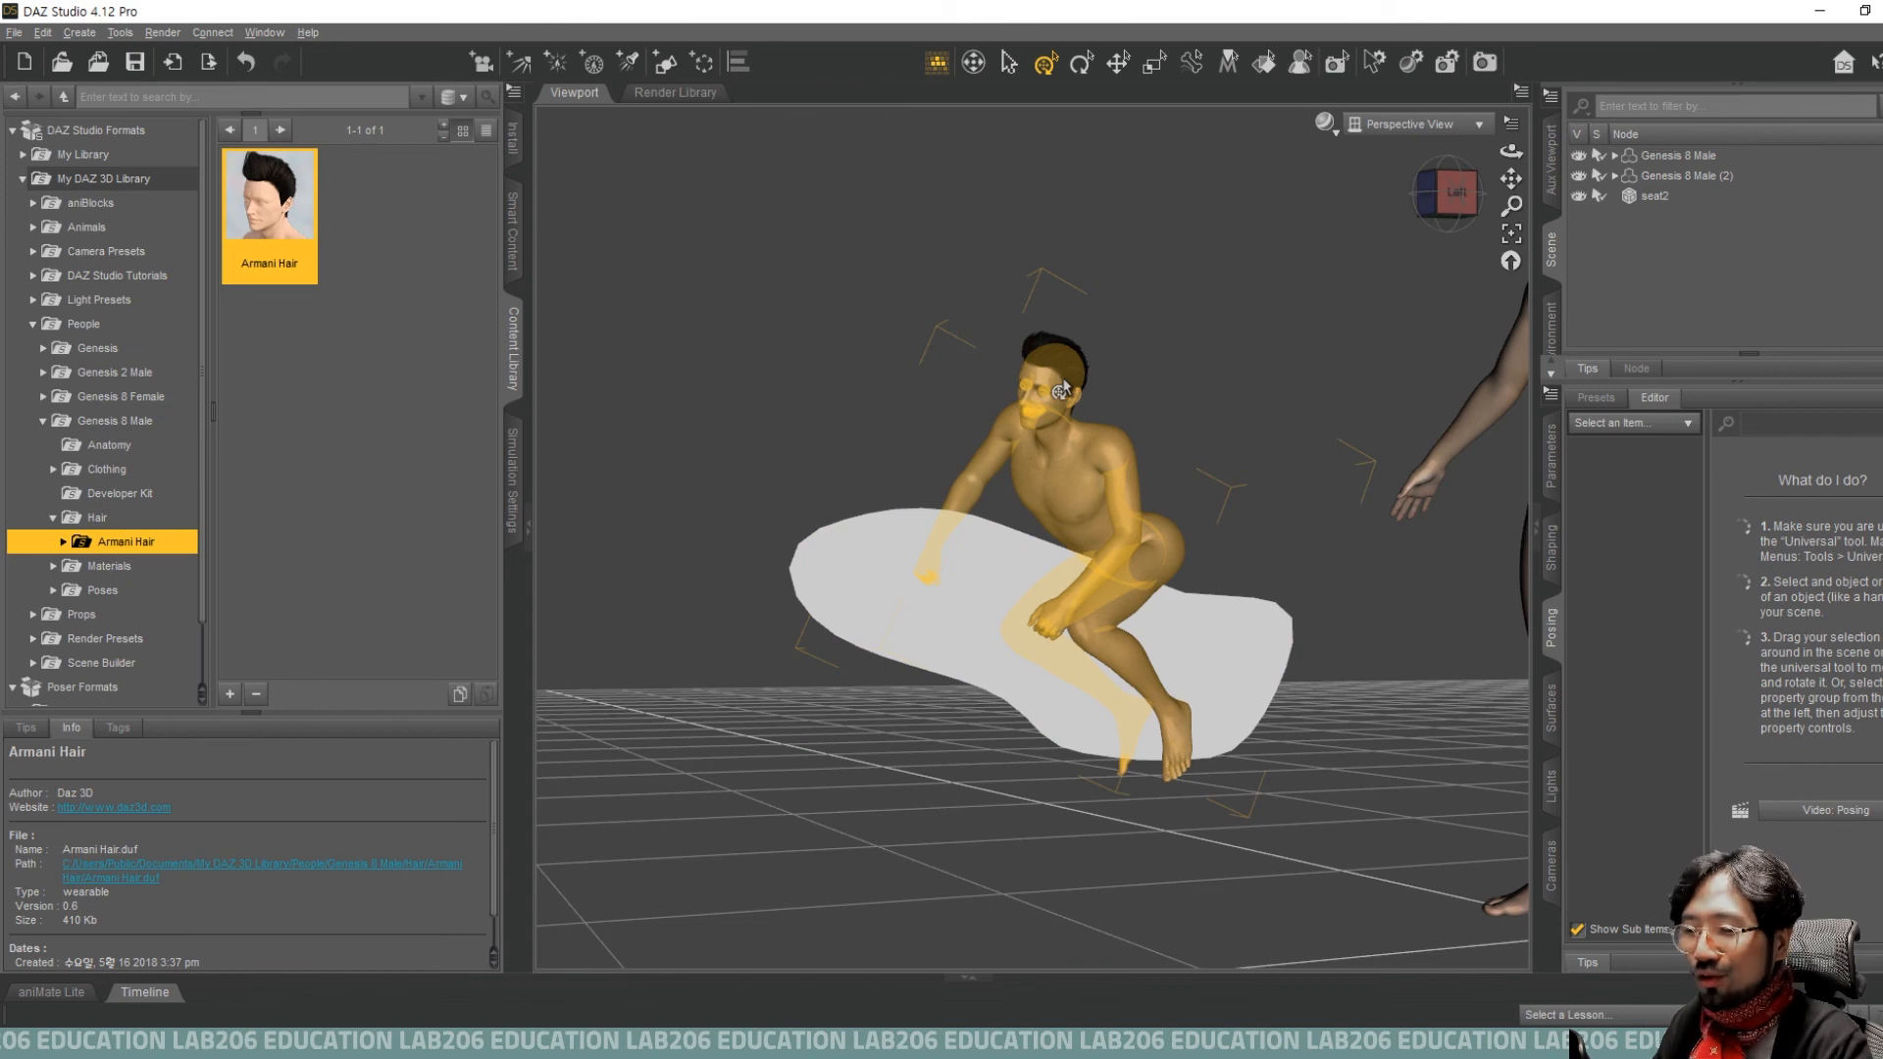
key("ctrl+z")
key("ctrl+z")
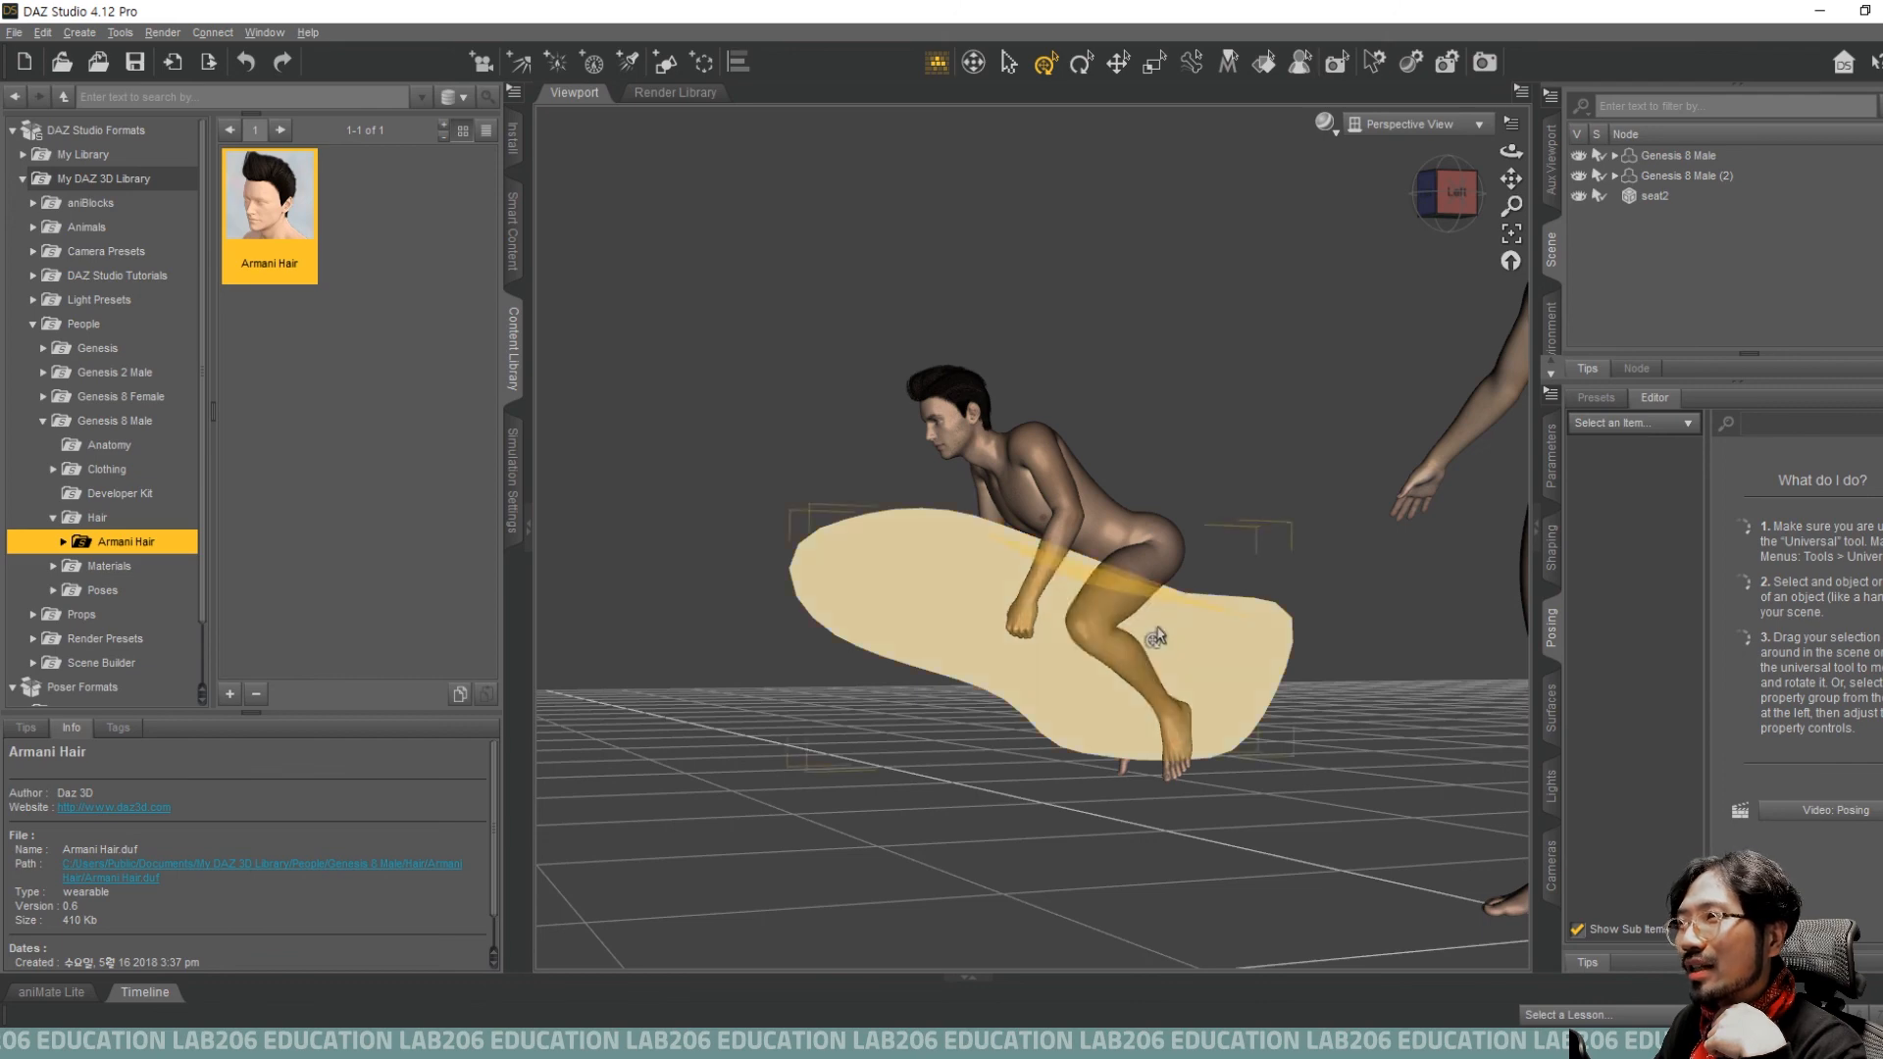
mouse_move(1460, 192)
left_mouse_down()
mouse_move(1588, 193)
mouse_move(1464, 199)
left_mouse_up()
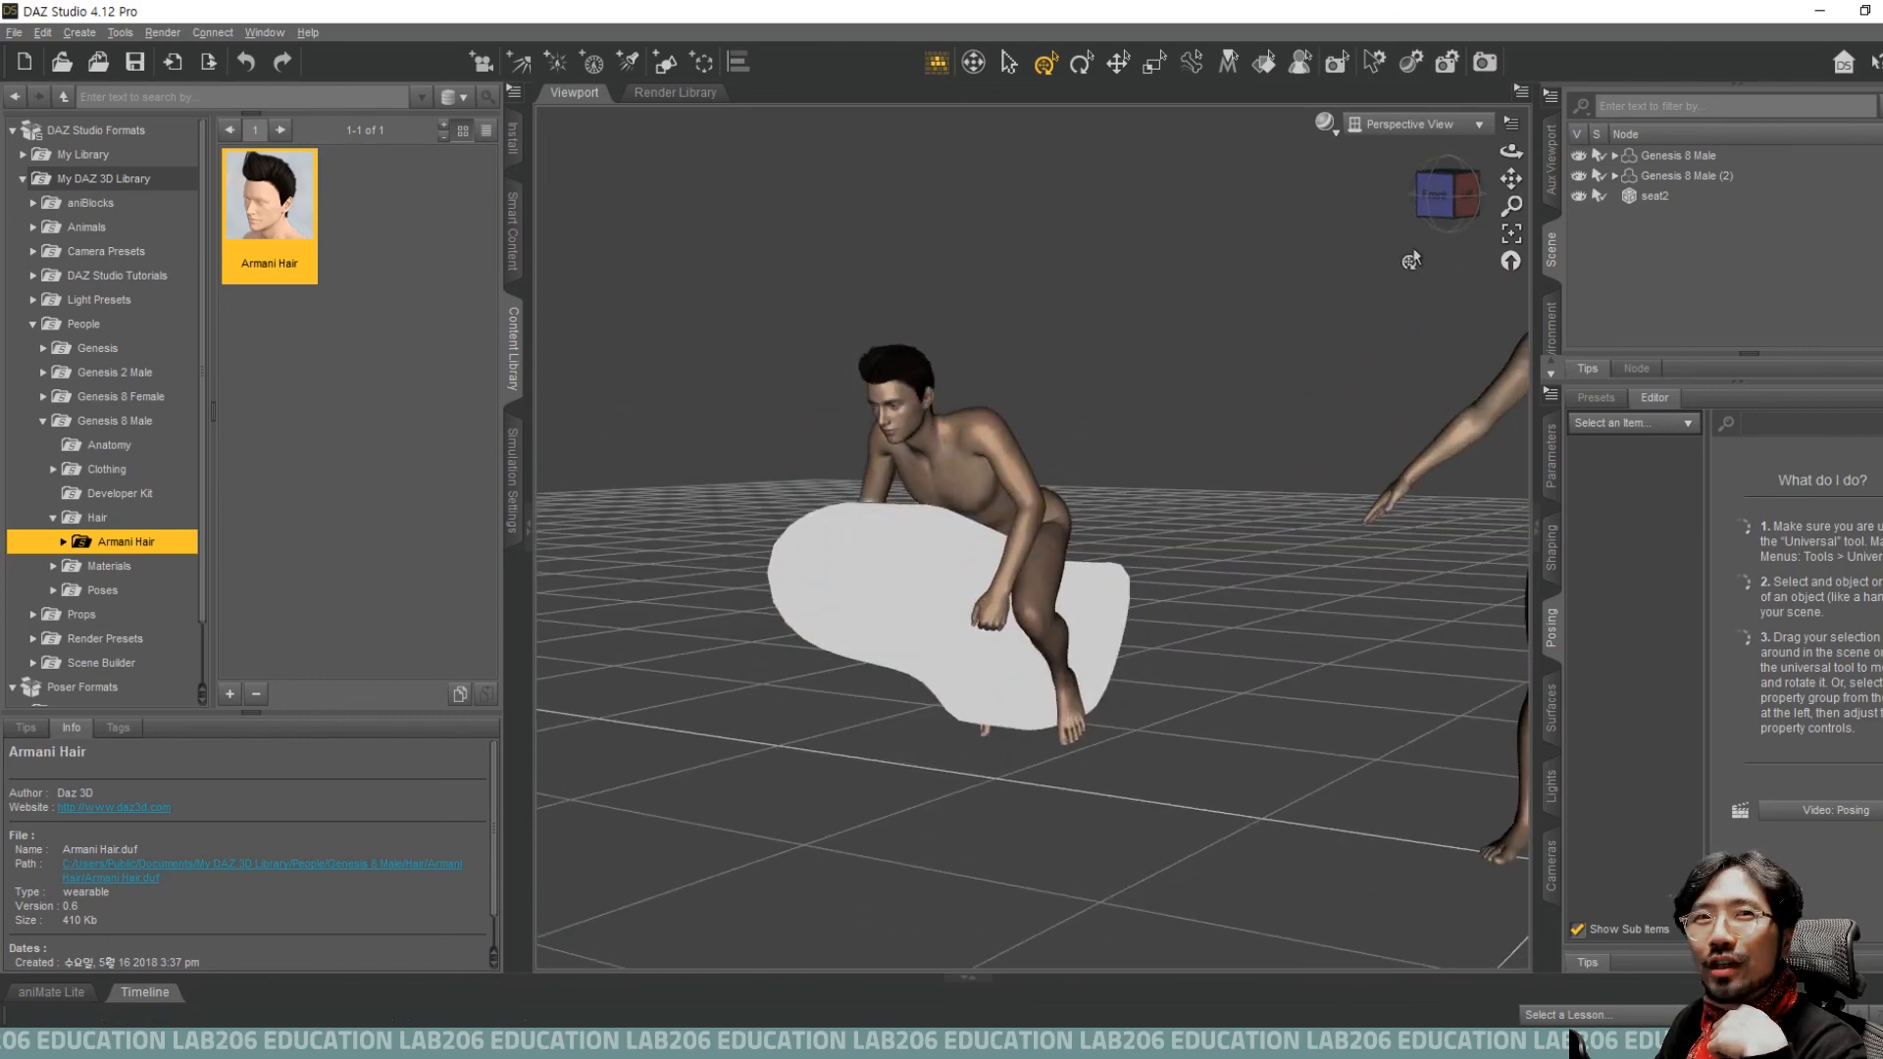